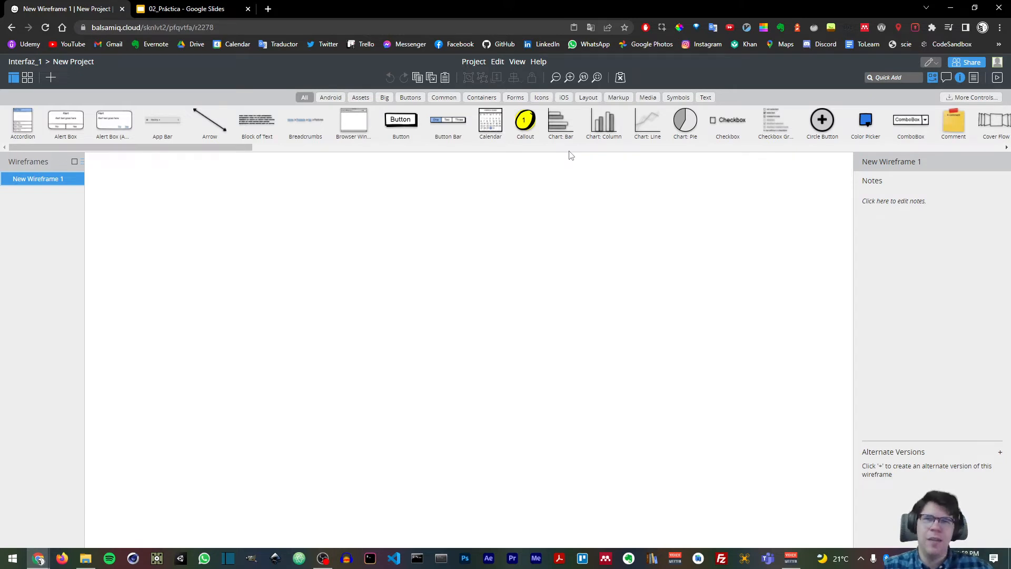
- Place a Smartphone container on the wireframe canvas at about X 282, Y 5
click(497, 100)
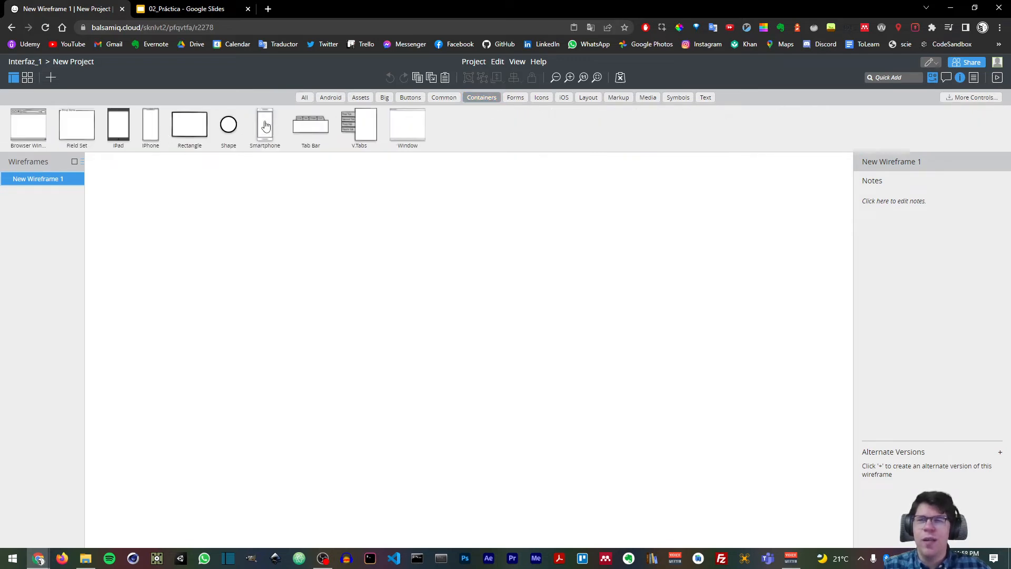
drag(266, 127, 260, 266)
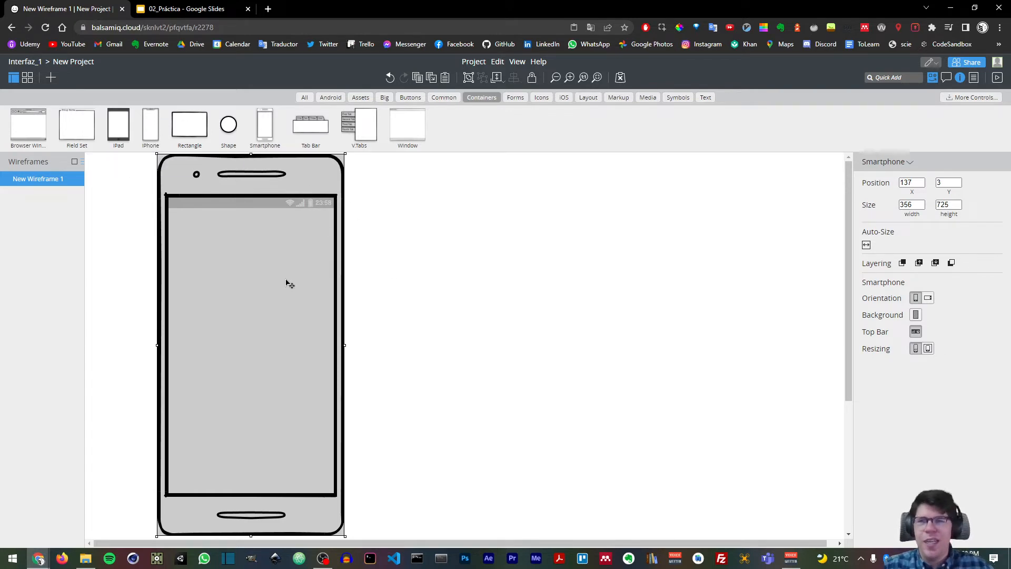
drag(289, 284, 365, 286)
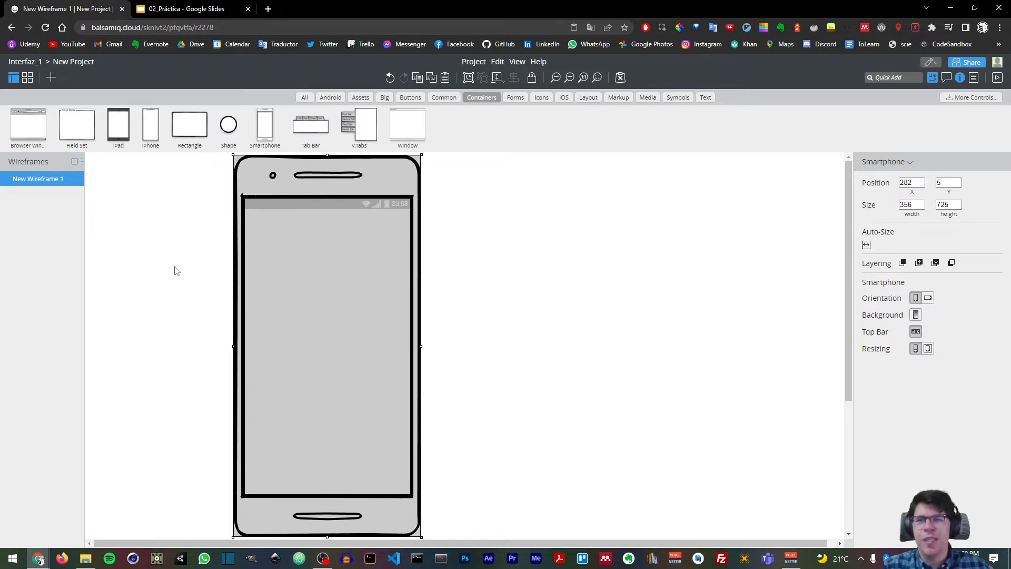
click(176, 270)
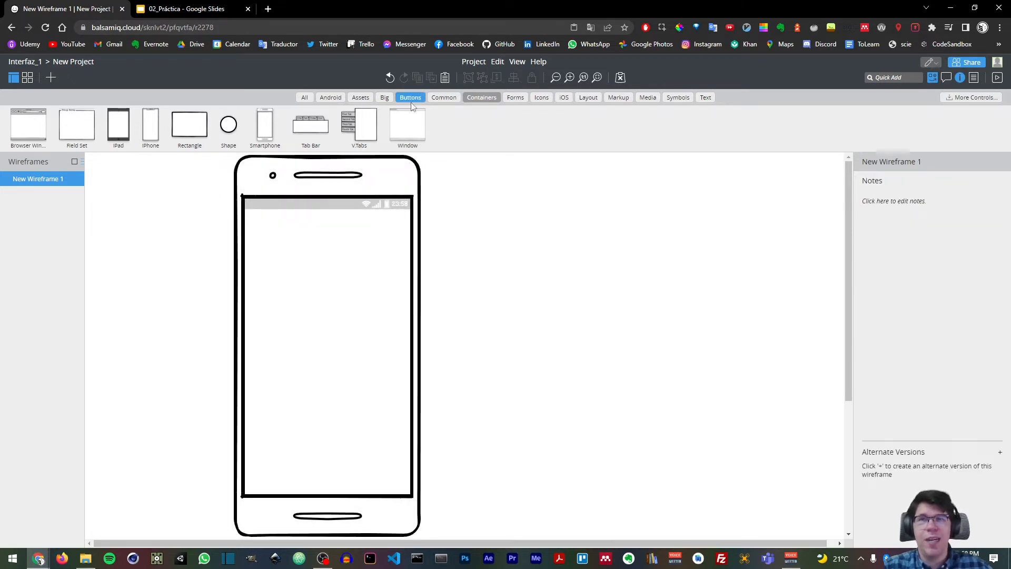
- Add an Image placeholder centred near the top of the phone's display, at about X 421, Y 139
click(324, 100)
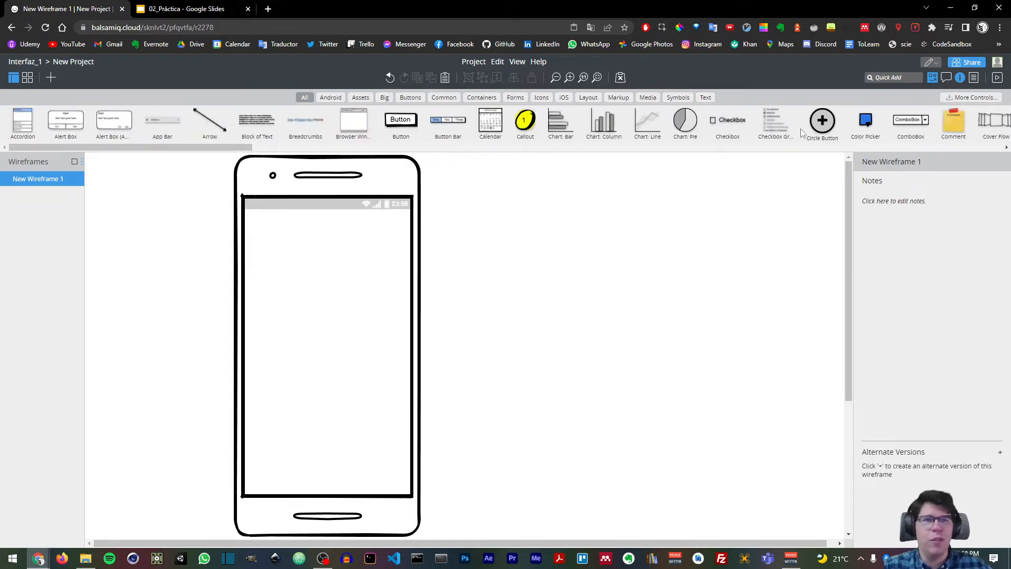
click(893, 78)
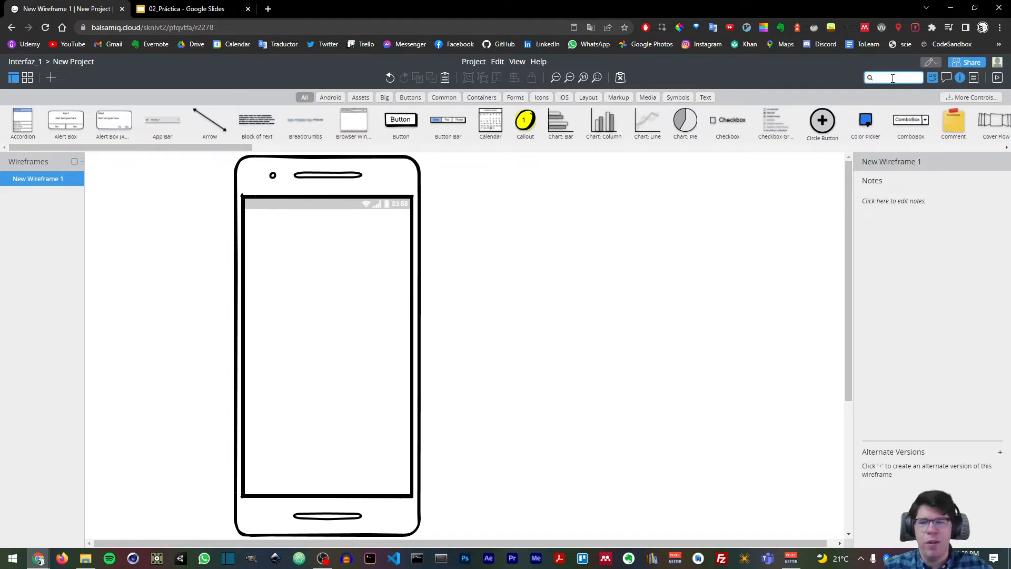
text(ima)
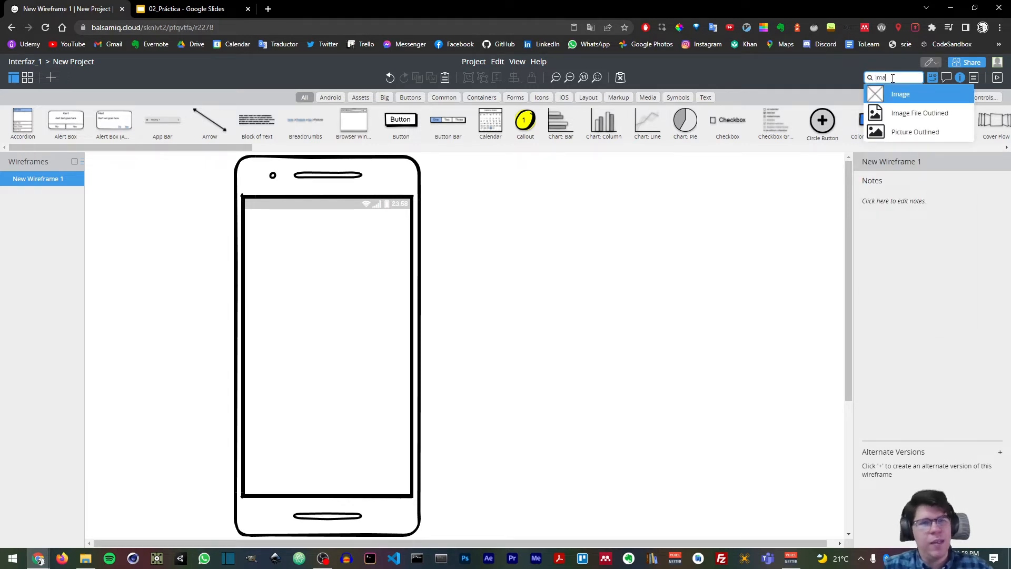
key(Return)
drag(148, 208, 348, 246)
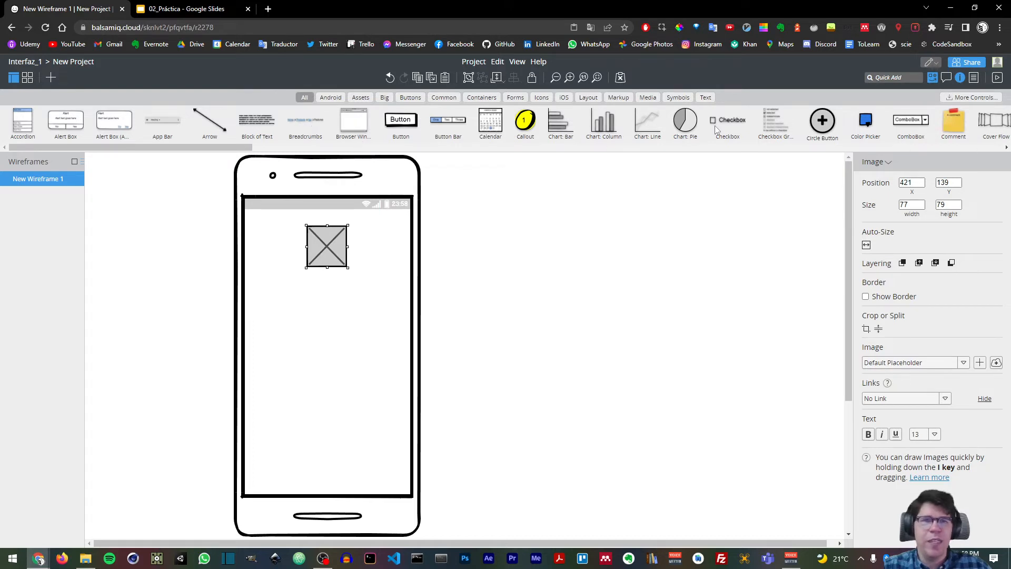
- Place a Block of Text below the image at about X 329, Y 330, and centre the image above it at about X 428, Y 147
drag(258, 121, 339, 330)
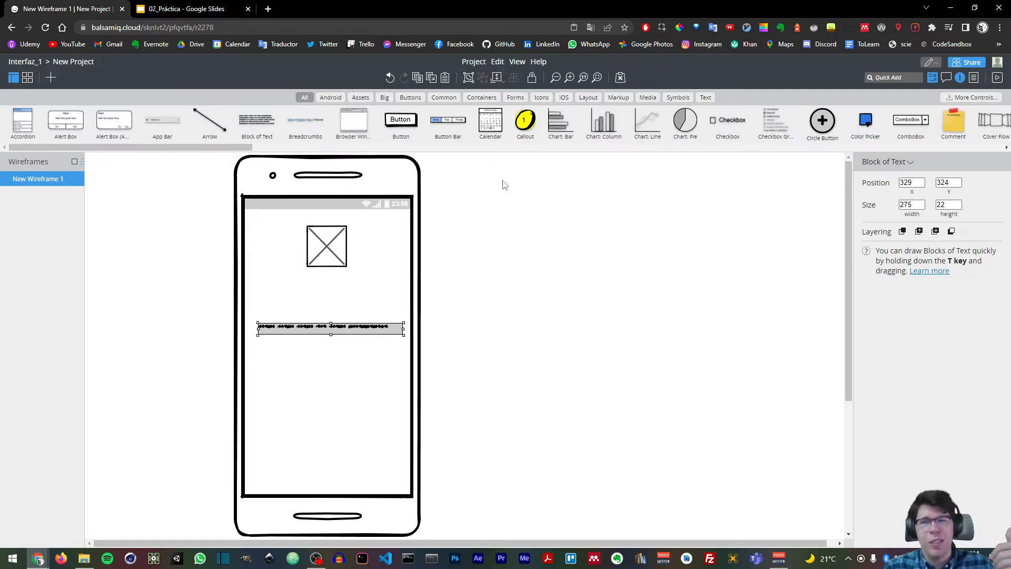
click(203, 244)
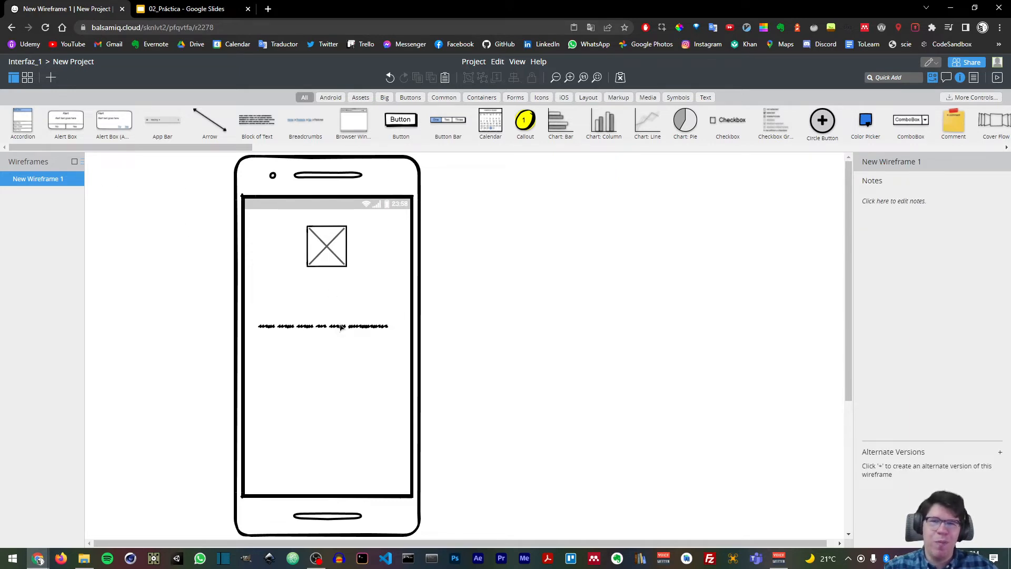
drag(343, 326, 346, 332)
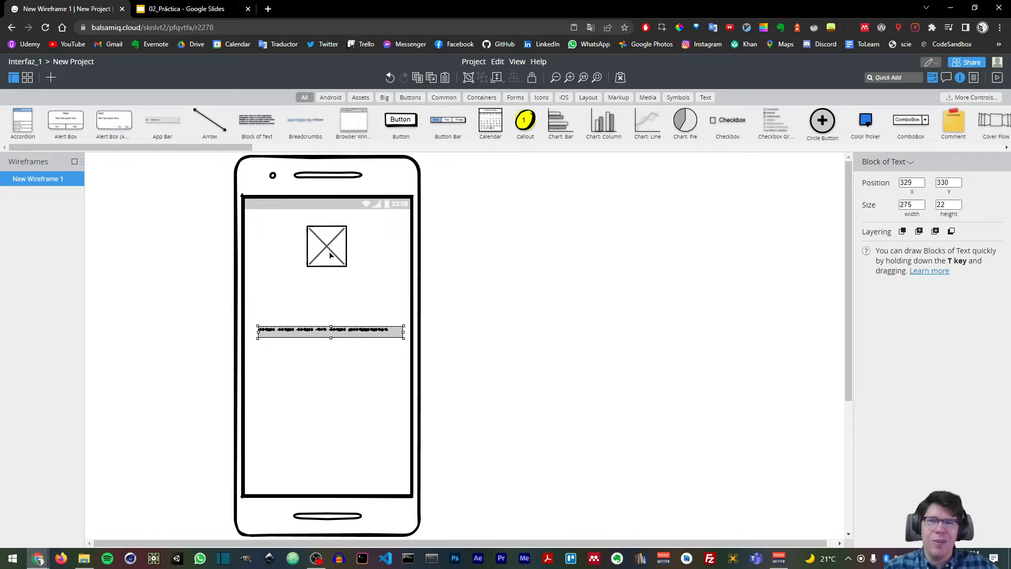
drag(325, 253, 330, 257)
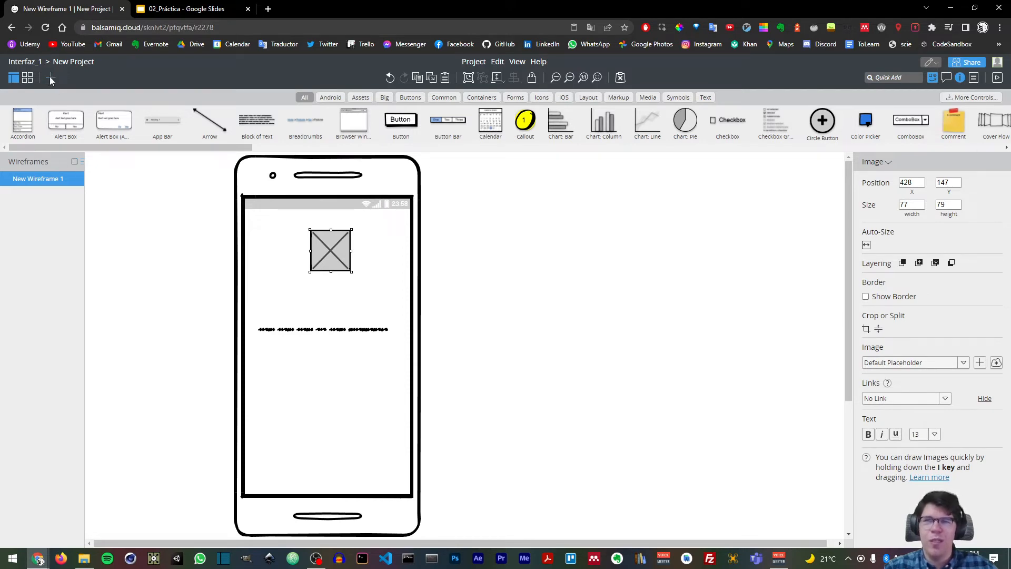
- Check the mobile sketches in the Google Slides deck, and create a second Balsamiq wireframe with a Smartphone container at about X 262, Y 14
click(190, 9)
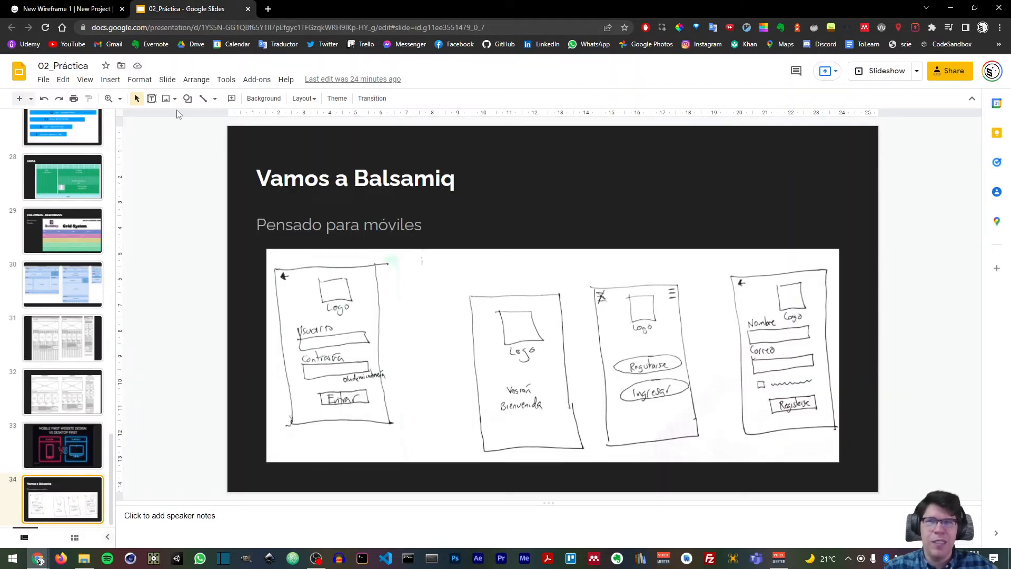
click(73, 11)
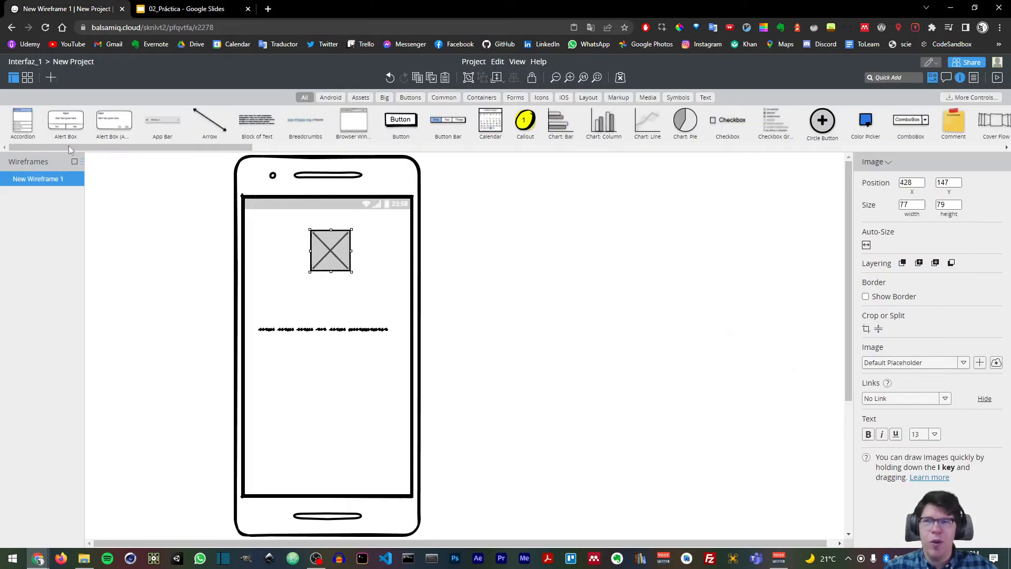
click(52, 77)
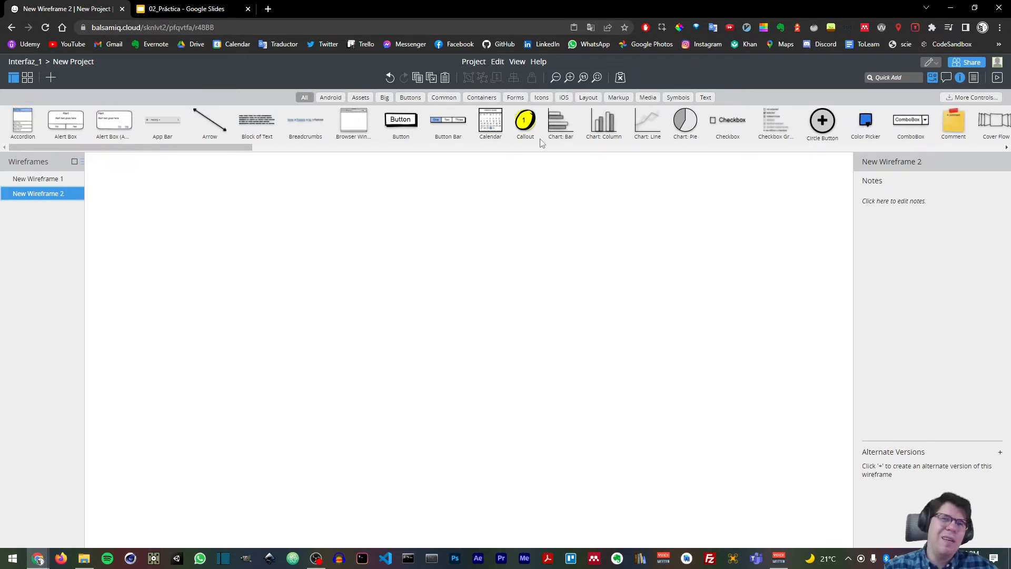
click(482, 99)
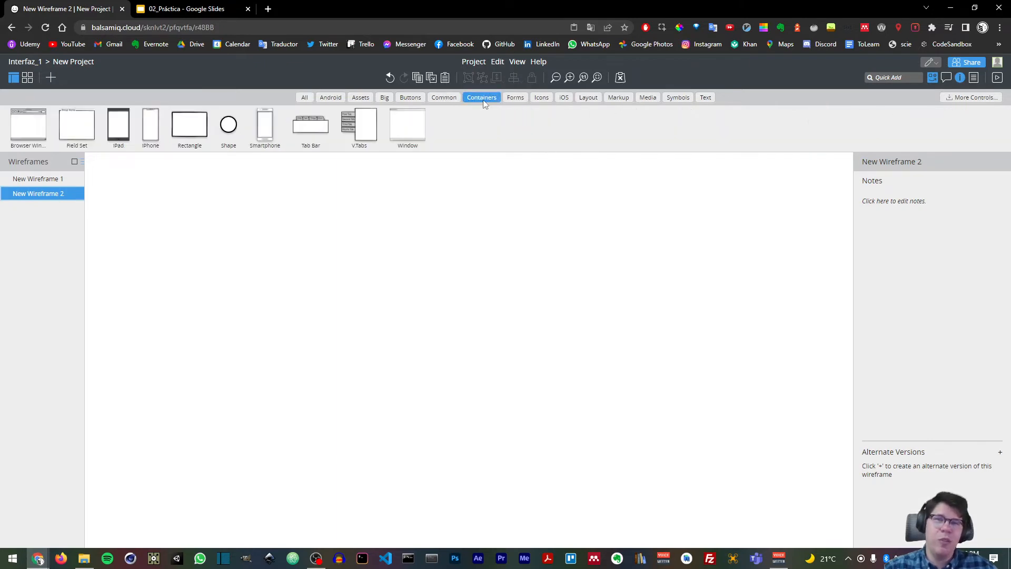
drag(278, 126, 385, 273)
drag(354, 306, 355, 292)
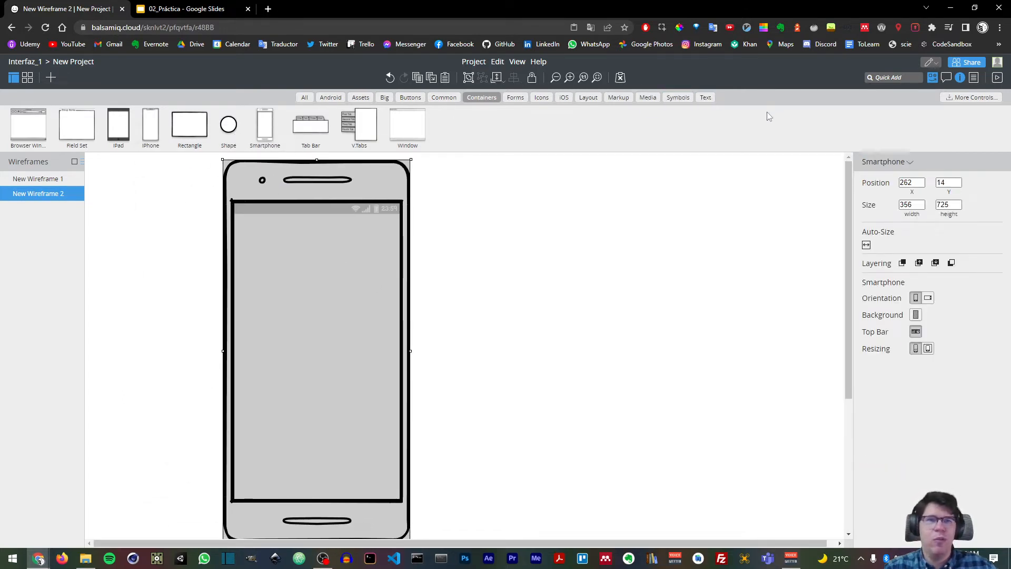
- Add an Image placeholder centred in the upper part of the second wireframe's phone, at about X 401, Y 168
click(889, 78)
text(i)
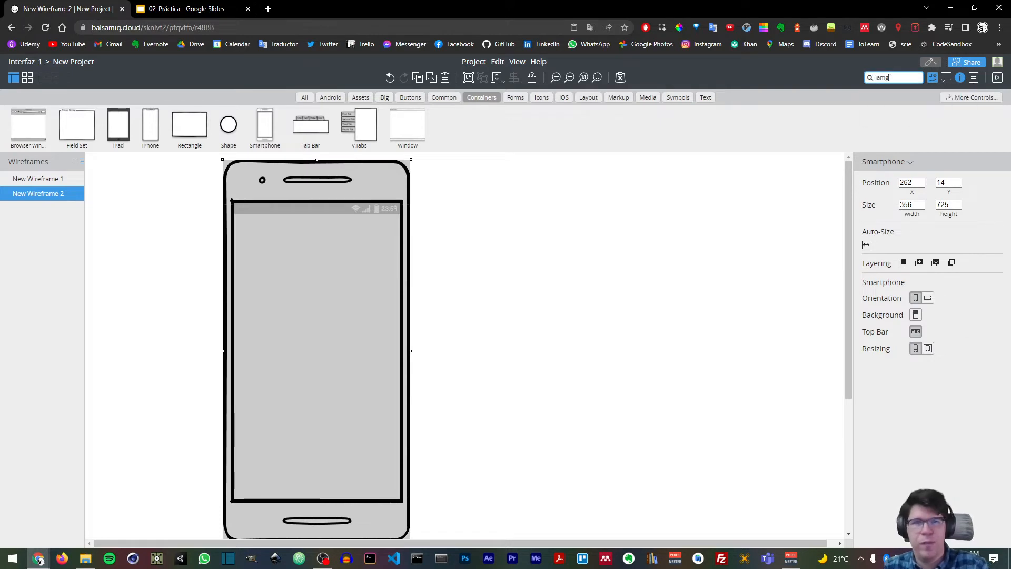
text(mag)
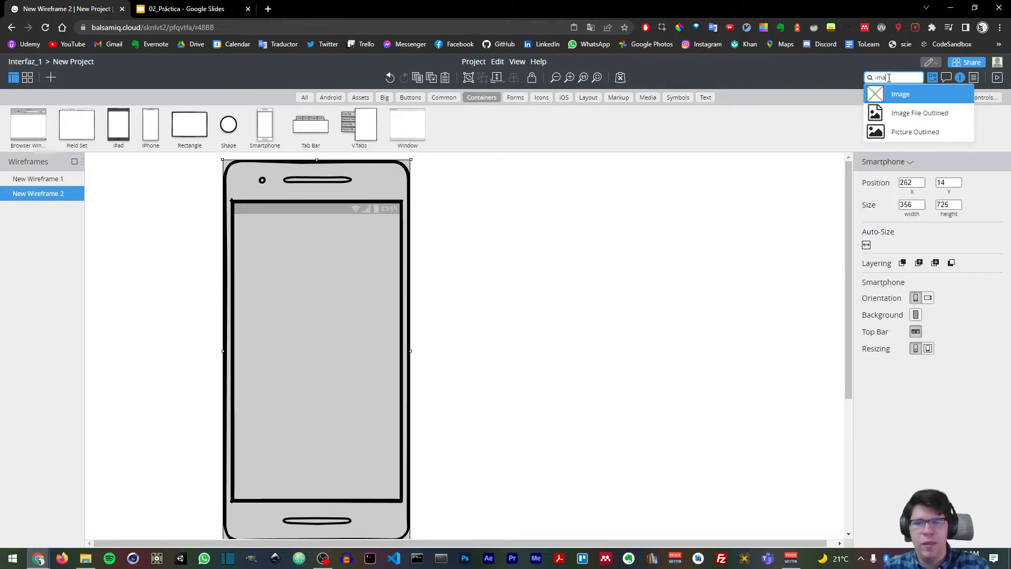
click(898, 92)
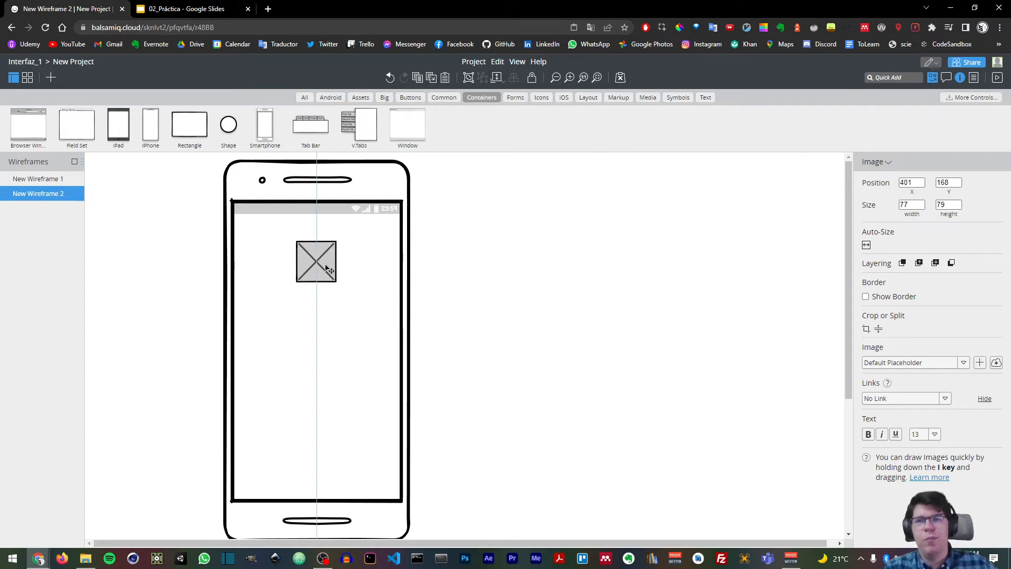
click(330, 253)
- Add a Text Input about 221 wide below the second wireframe's image, at about X 329, Y 326
click(885, 77)
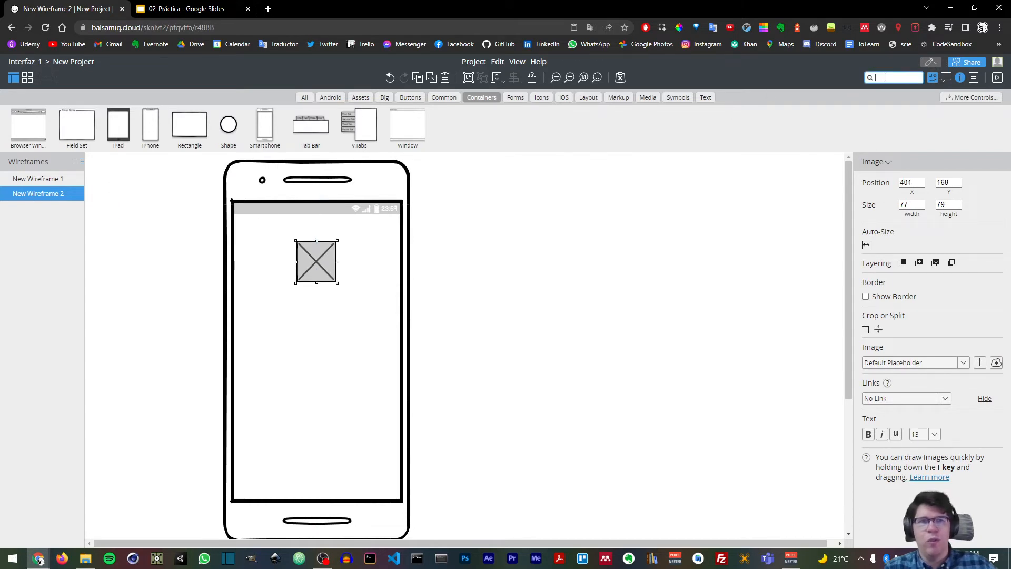
text(input)
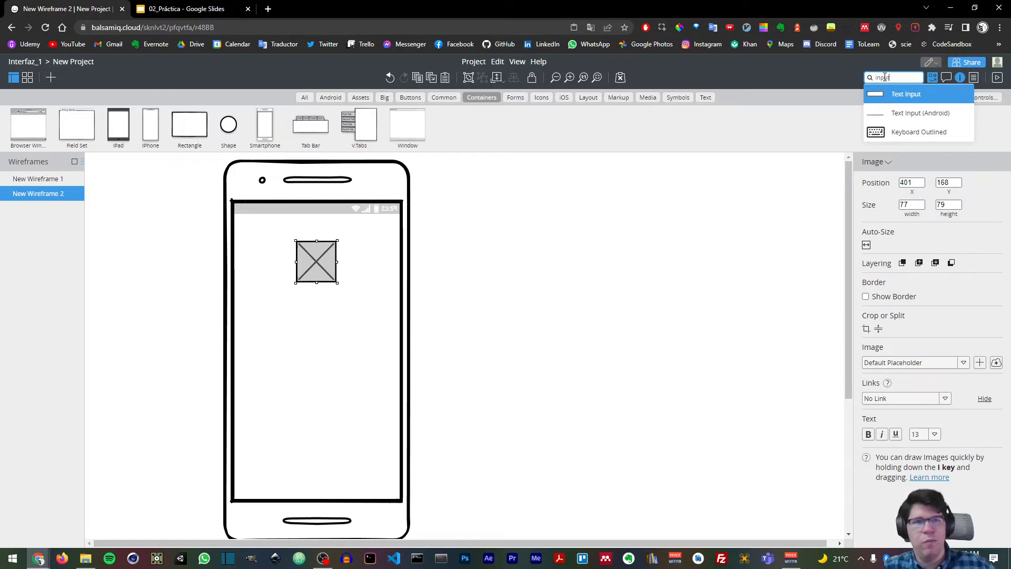
click(892, 94)
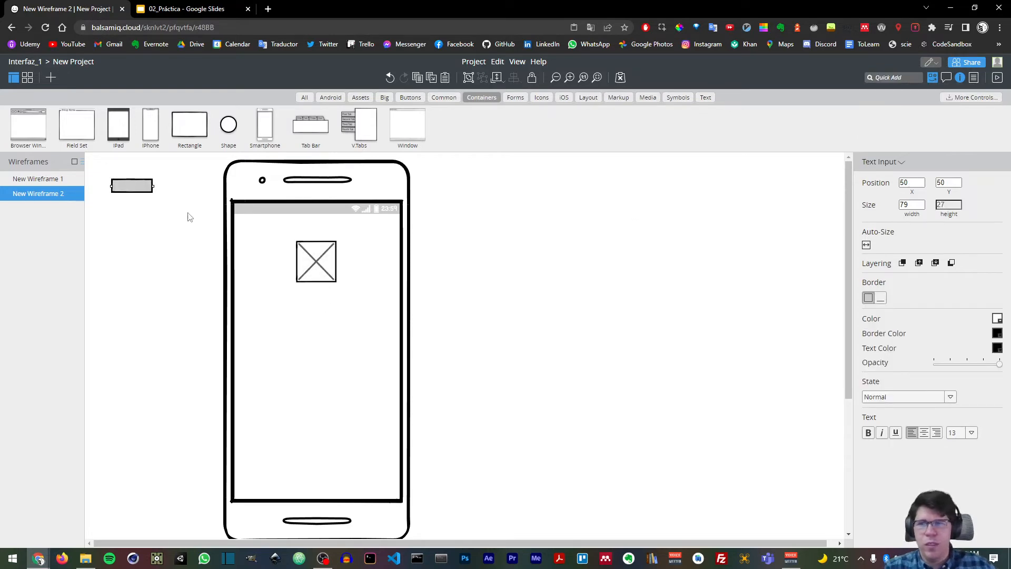
drag(150, 187, 349, 333)
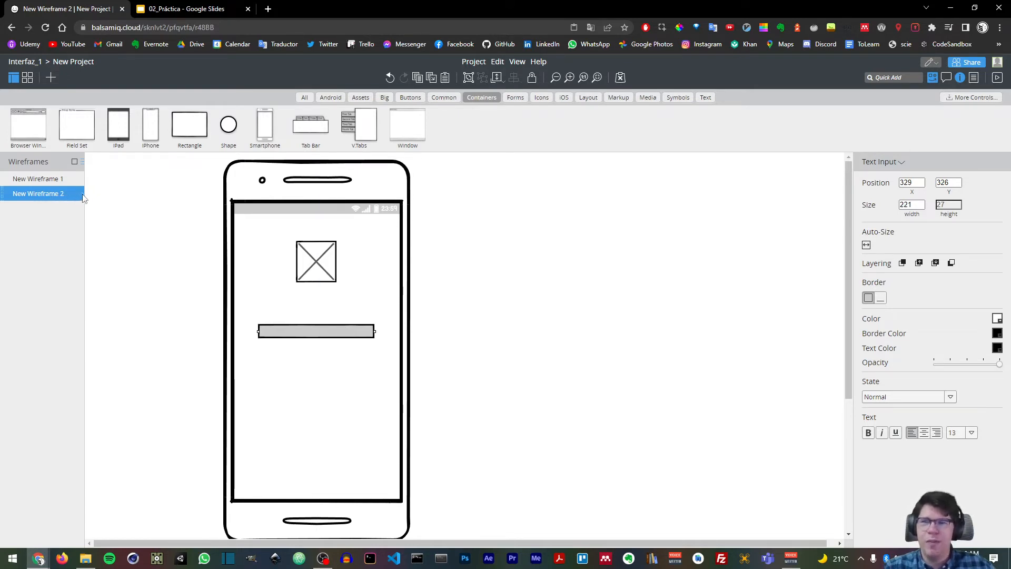
- Move the second wireframe to the trash
right_click(82, 195)
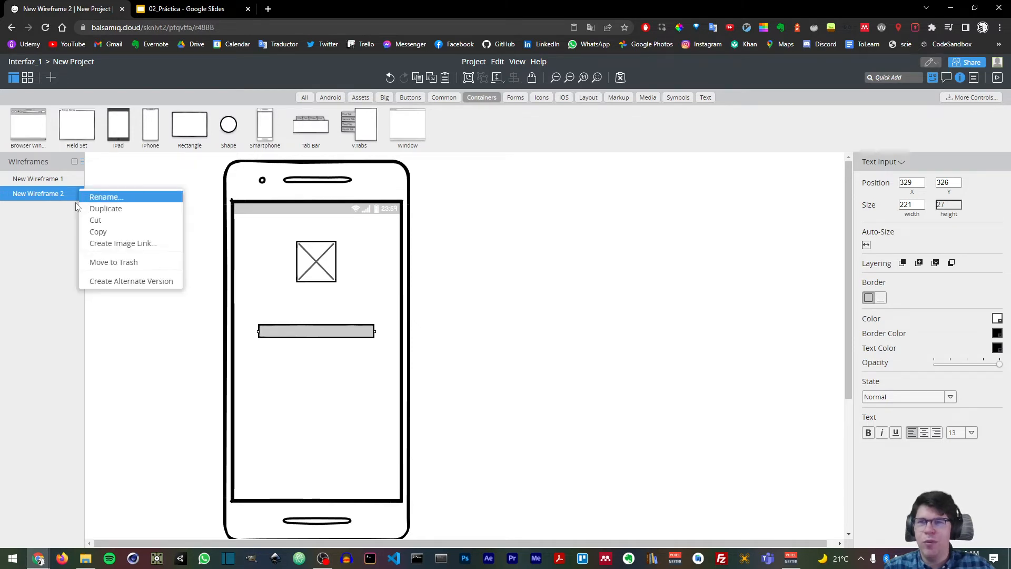
click(112, 263)
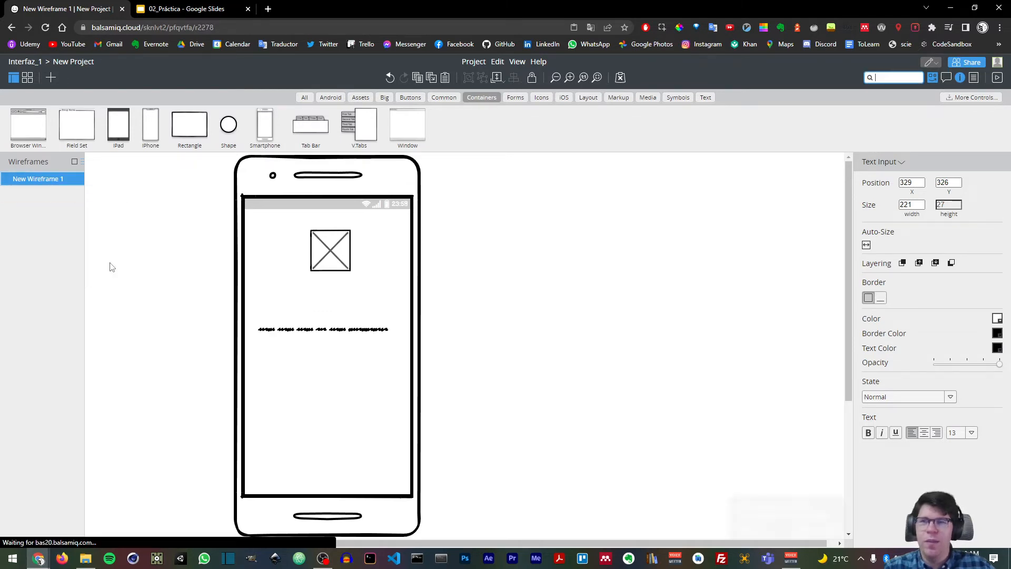
- Rename the remaining wireframe as Bienvenida
right_click(60, 180)
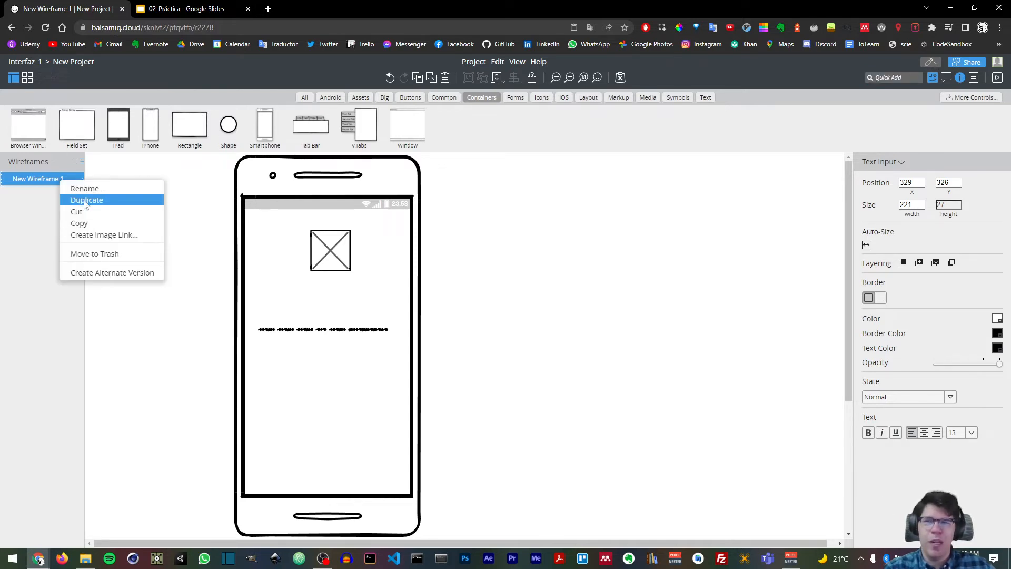
click(86, 189)
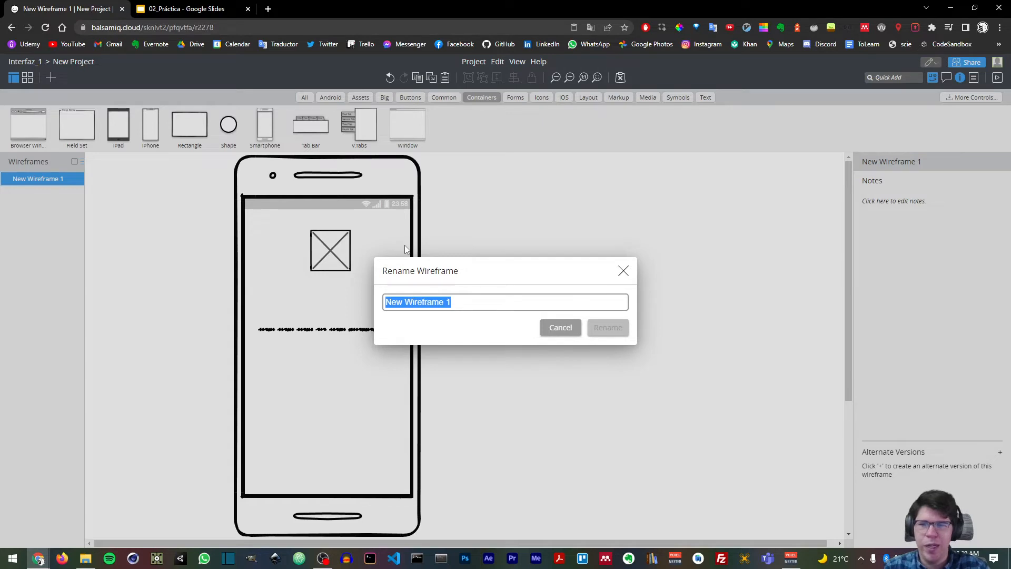
text(Bienve)
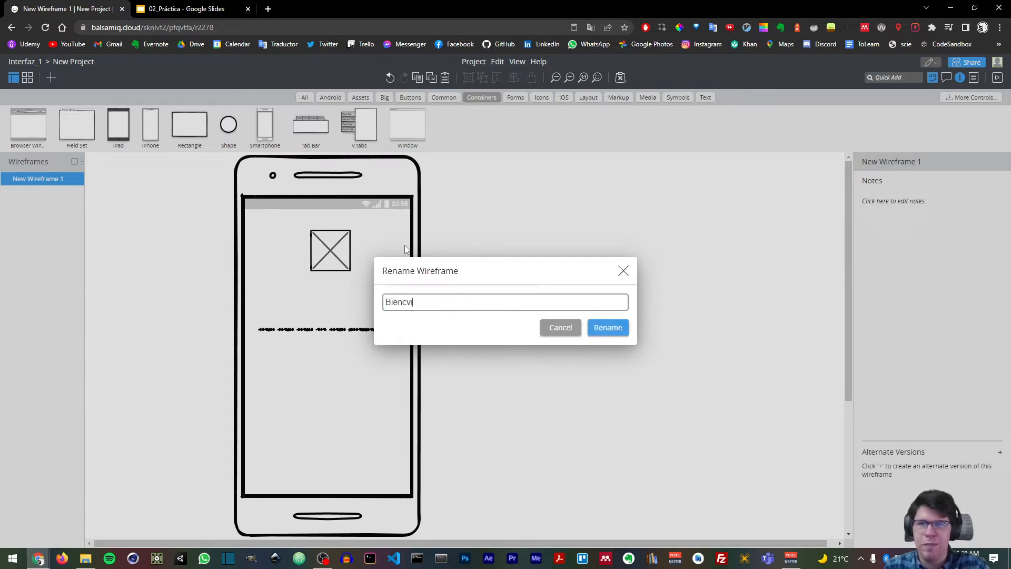
key(BackSpace)
key(BackSpace)
text(venida)
key(Return)
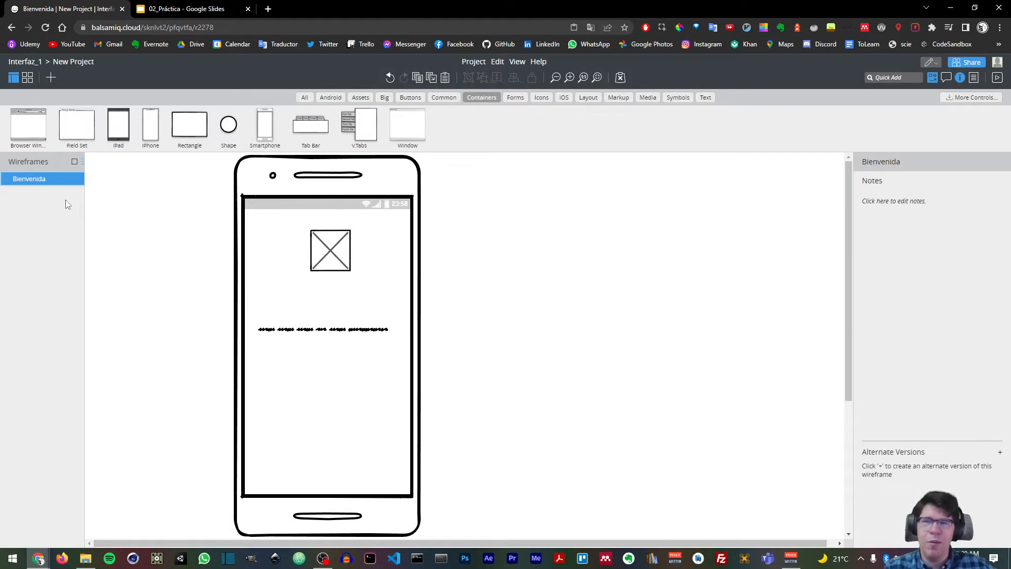
- Duplicate the Bienvenida wireframe and delete the block of text from the copy
right_click(46, 180)
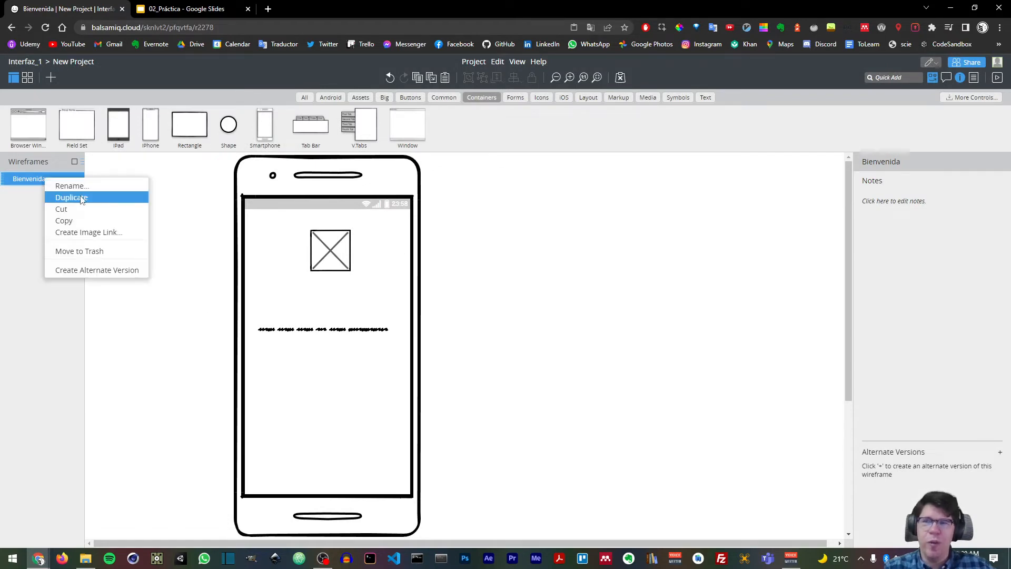
click(65, 196)
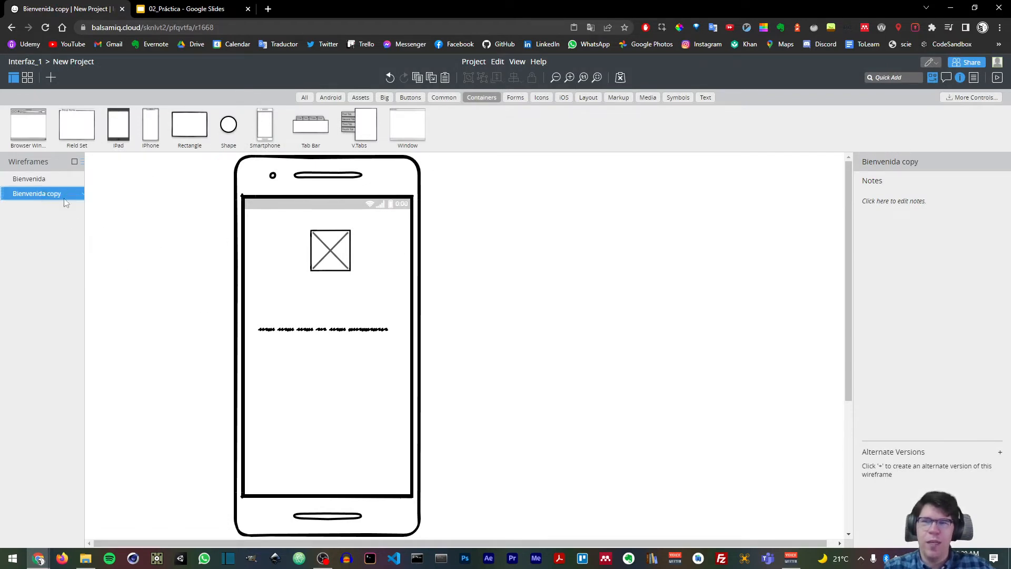
click(335, 332)
key(Delete)
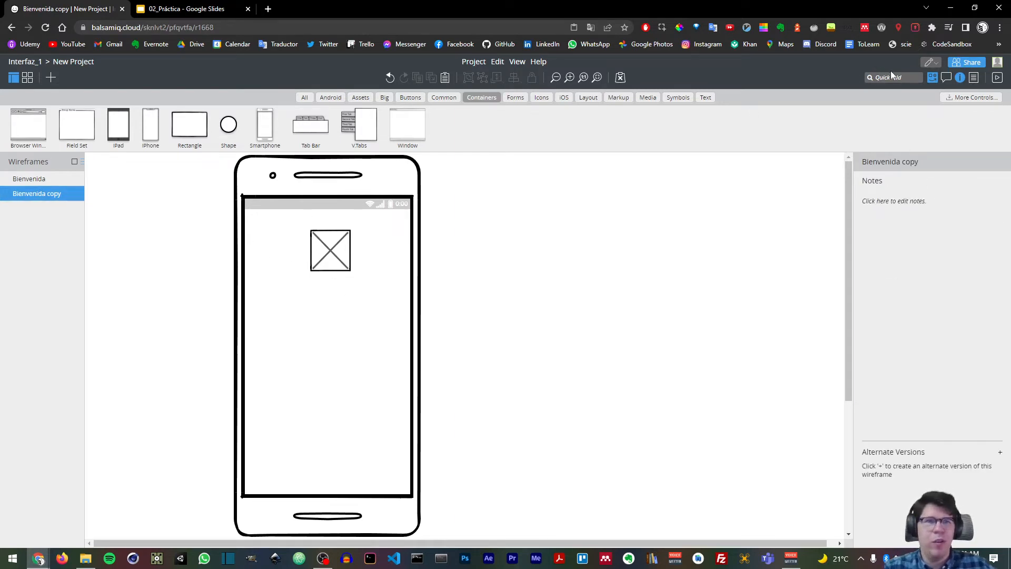
- Add a Text Input about 221 wide below the image in the Bienvenida copy wireframe, at about X 356, Y 332
text(input)
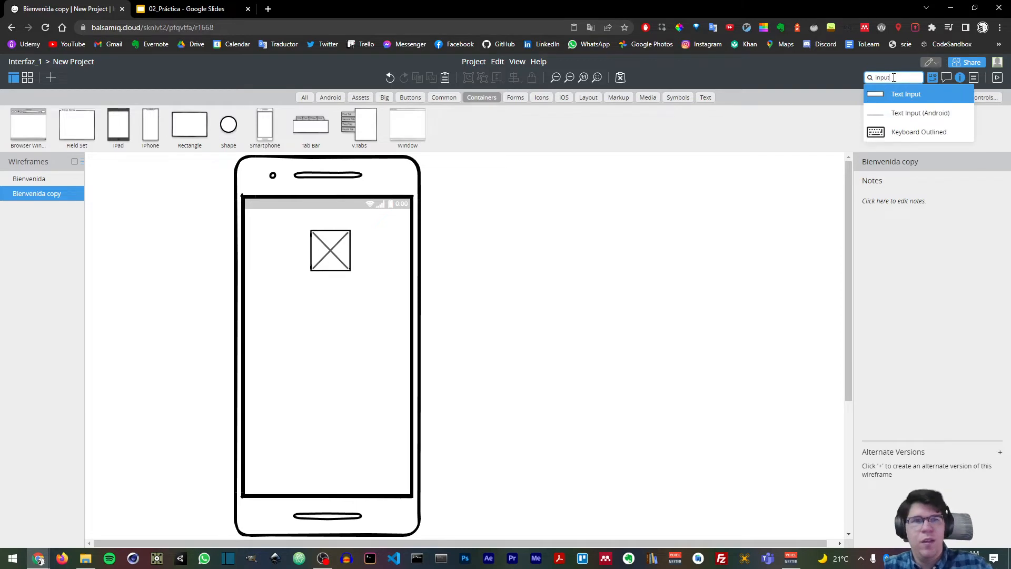
click(902, 98)
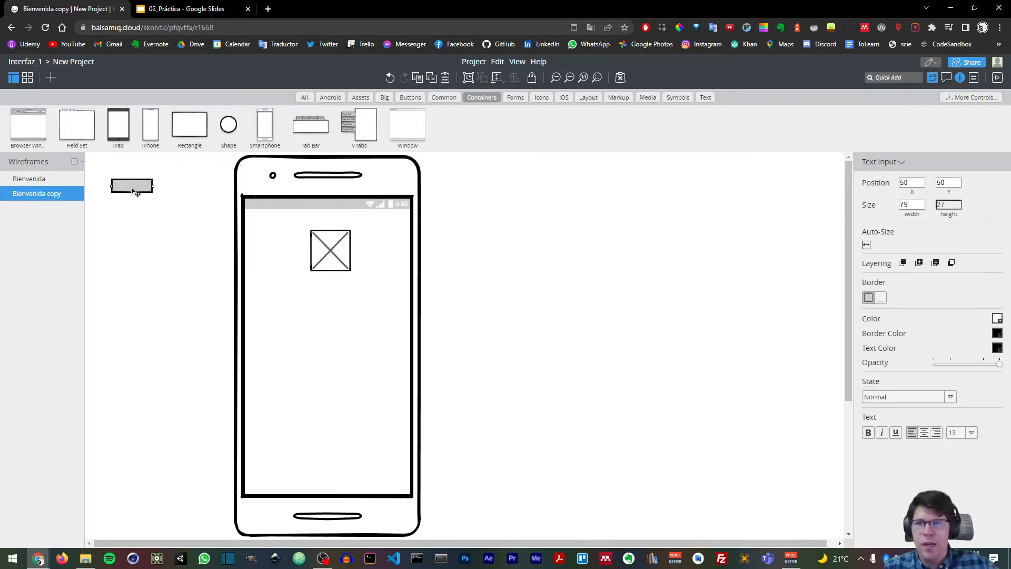
drag(138, 198, 372, 341)
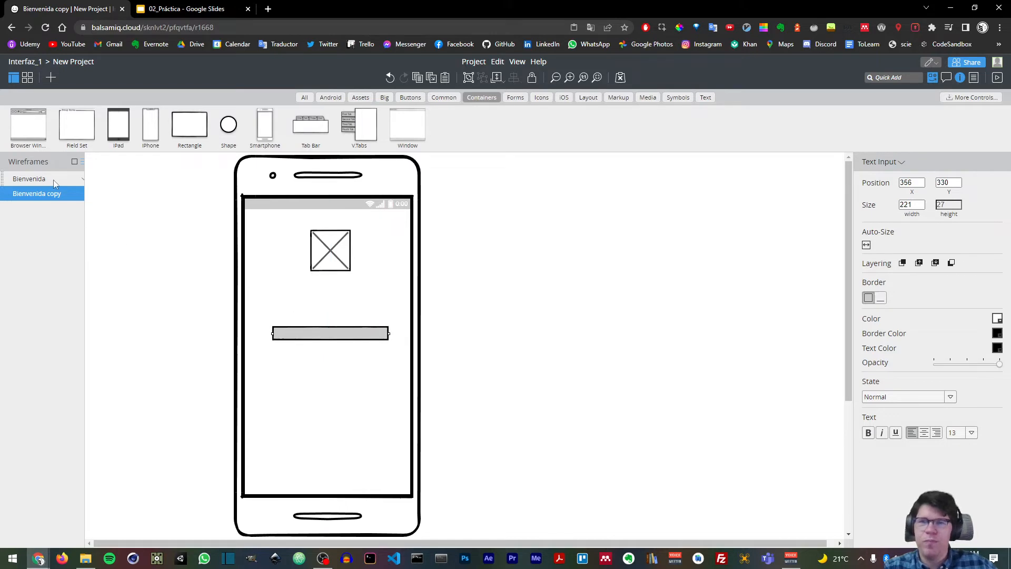
click(54, 182)
click(57, 195)
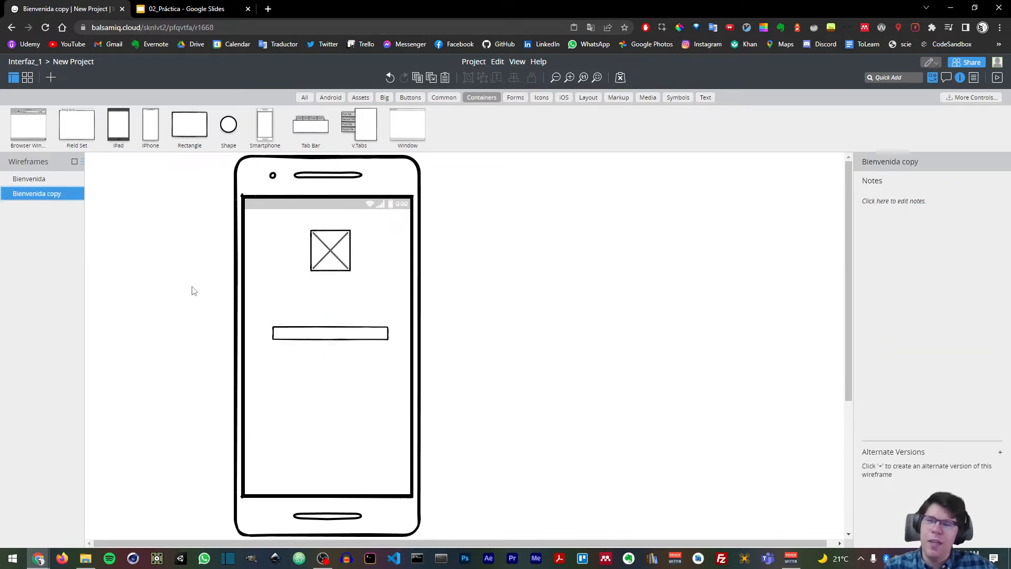
click(364, 339)
drag(363, 339, 361, 341)
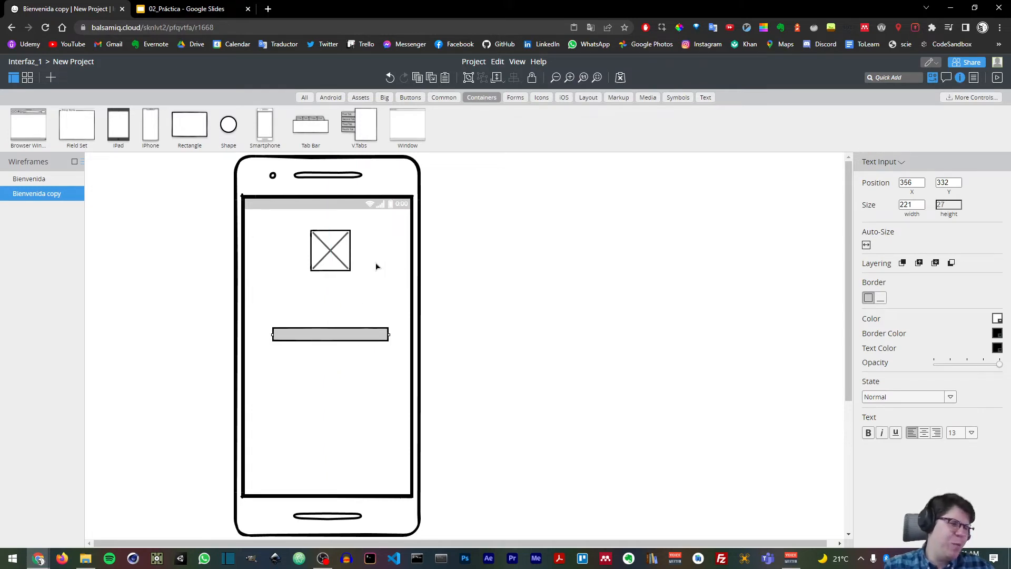
- Move the Bienvenida copy wireframe to the trash
click(335, 257)
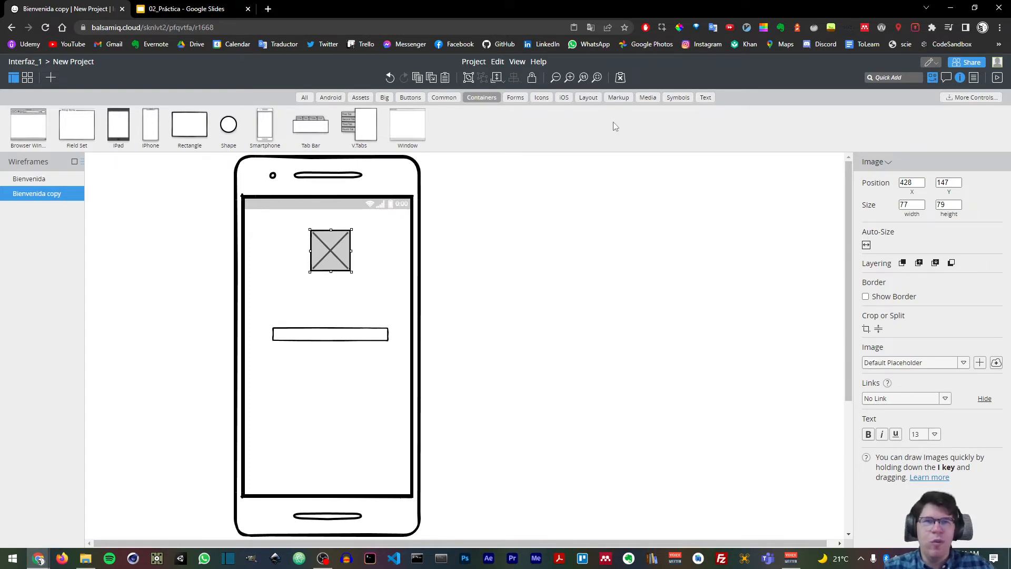
click(677, 98)
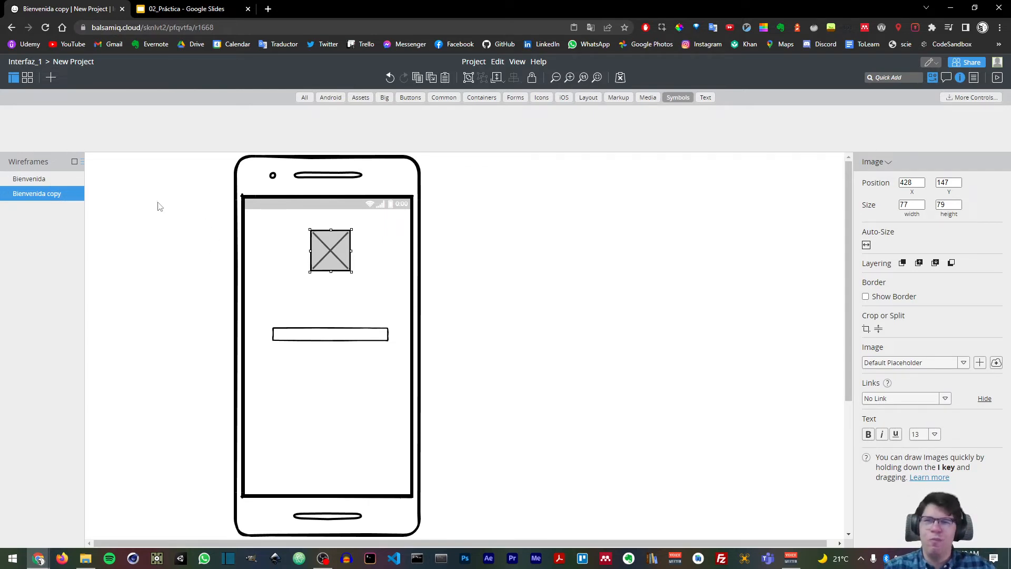
right_click(48, 194)
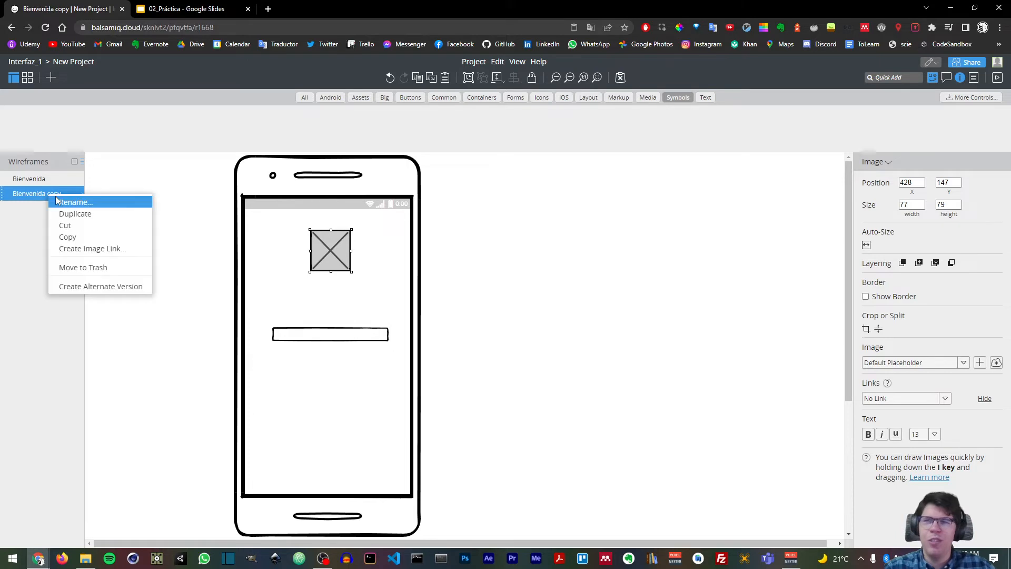
click(94, 267)
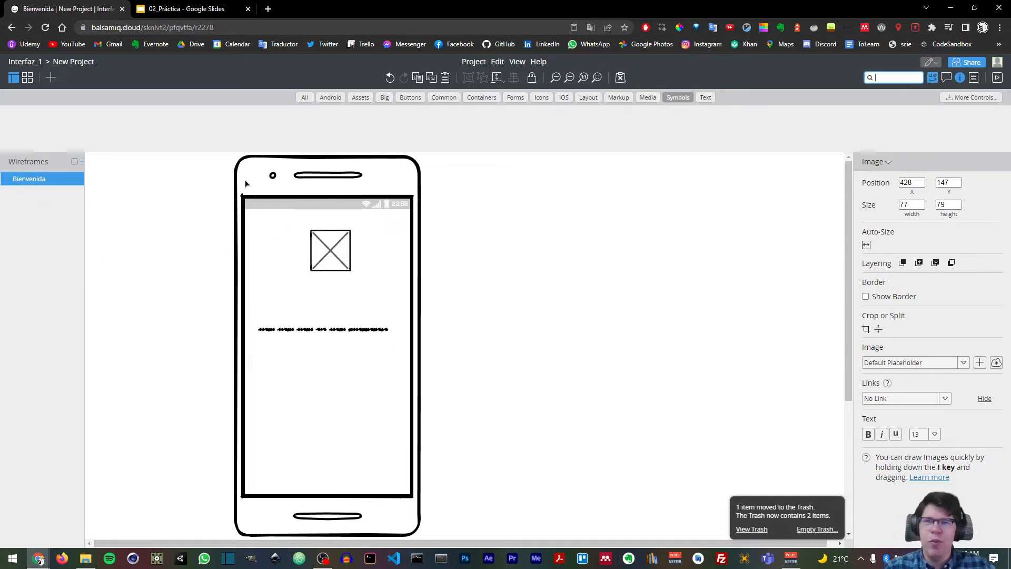
- Delete the smartphone, image and block of text from Bienvenida together, and restore them
click(263, 216)
shift+click(335, 254)
shift+click(335, 329)
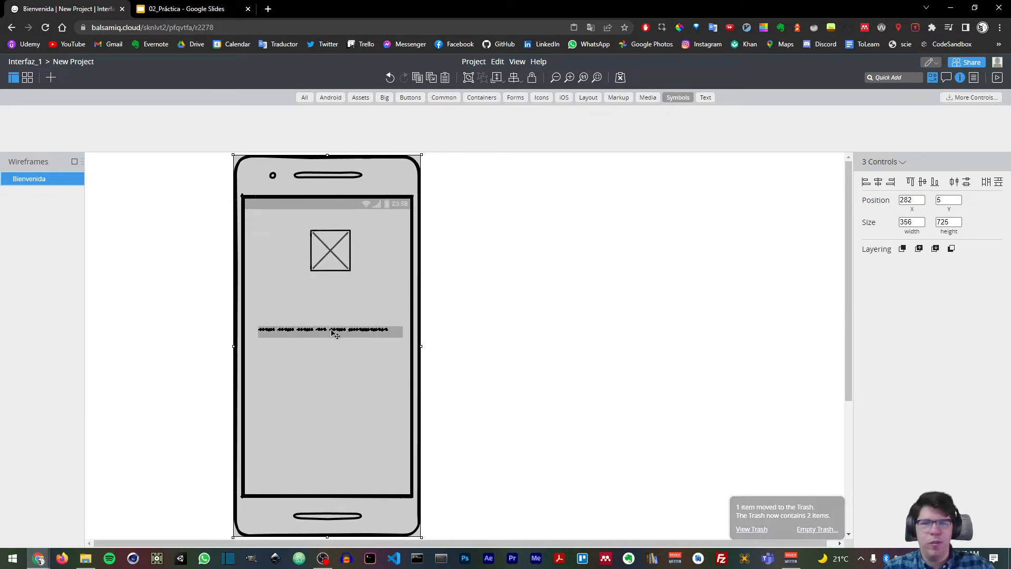
key(Delete)
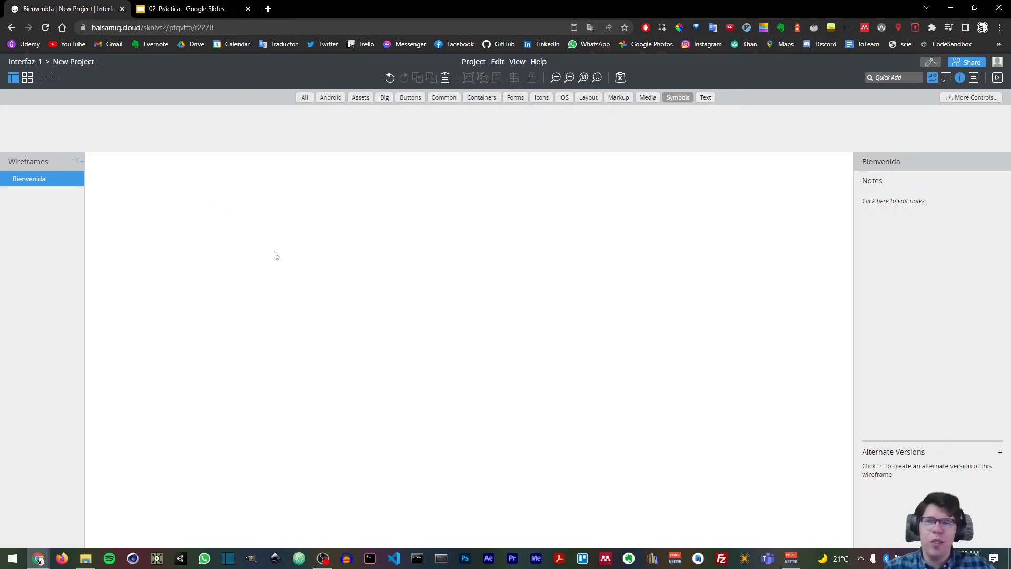
key(ctrl+v)
- Delete the image and the block of text from Bienvenida, keeping only the smartphone
click(501, 264)
click(332, 256)
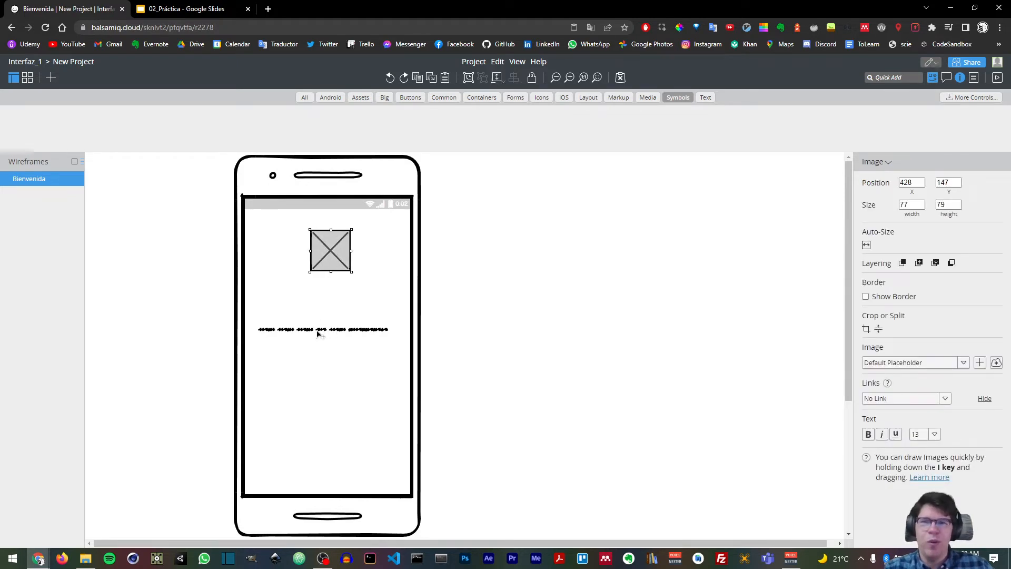
shift+click(335, 328)
key(Delete)
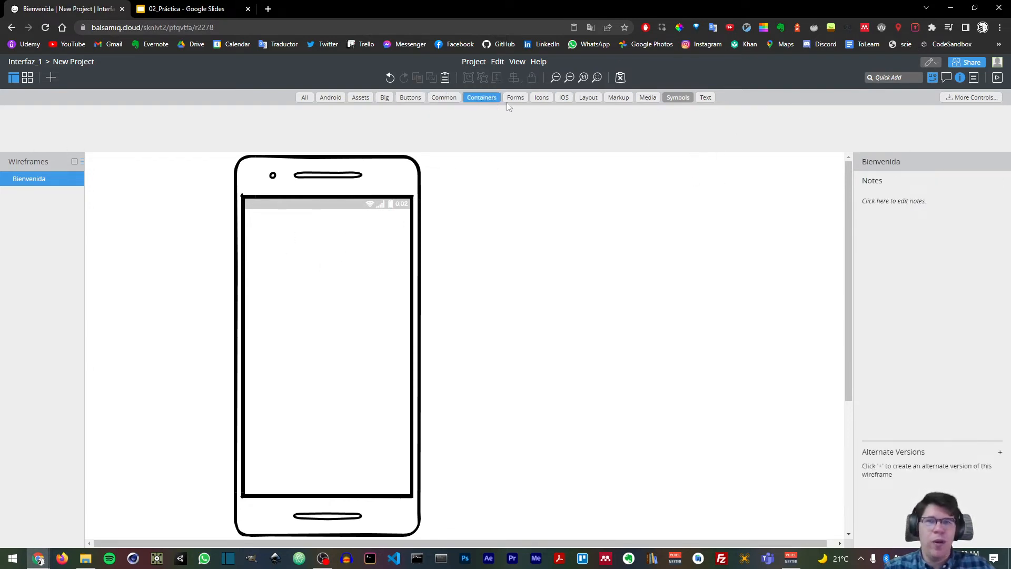
- Add a rectangle 30 wide on the smartphone screen at about X 303, Y 107, and place a copy directly beside it at X 333
click(384, 98)
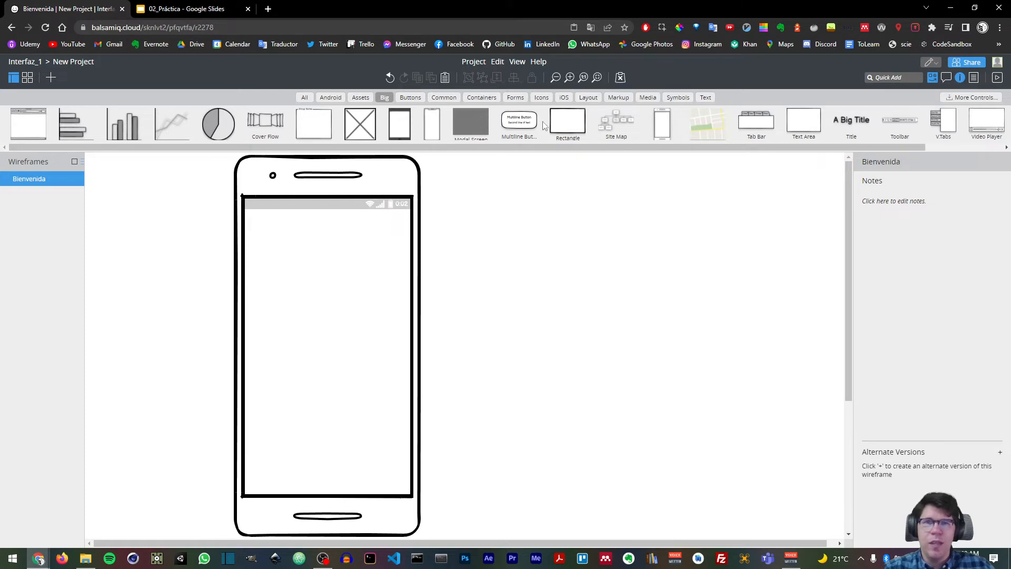
drag(565, 125, 268, 229)
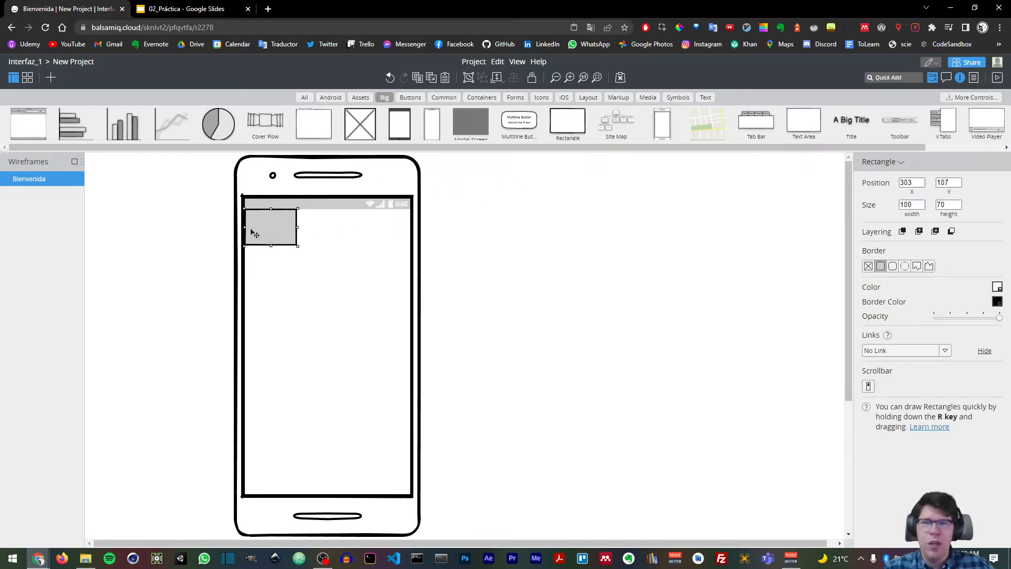
double_click(947, 204)
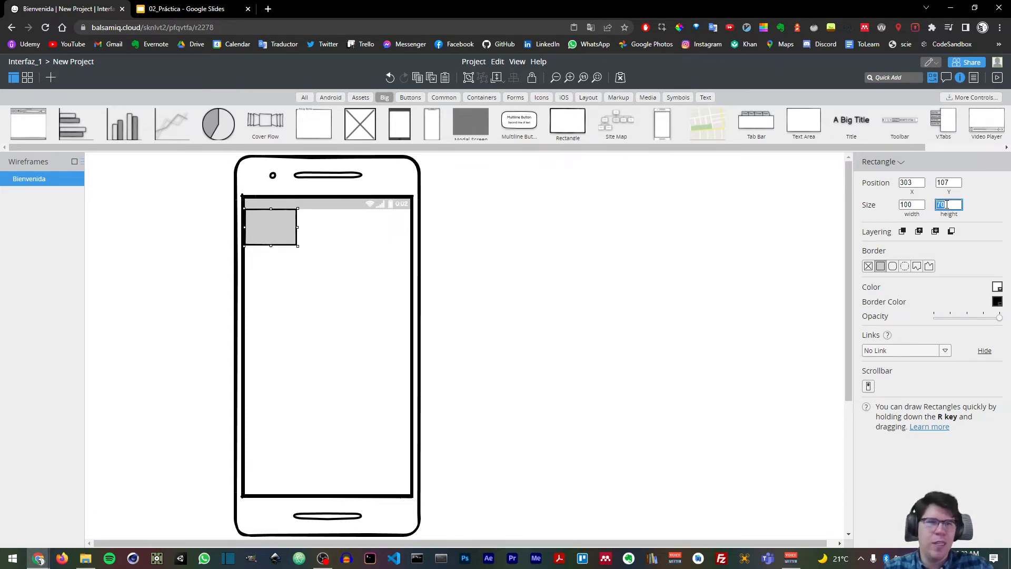
double_click(914, 204)
text(30)
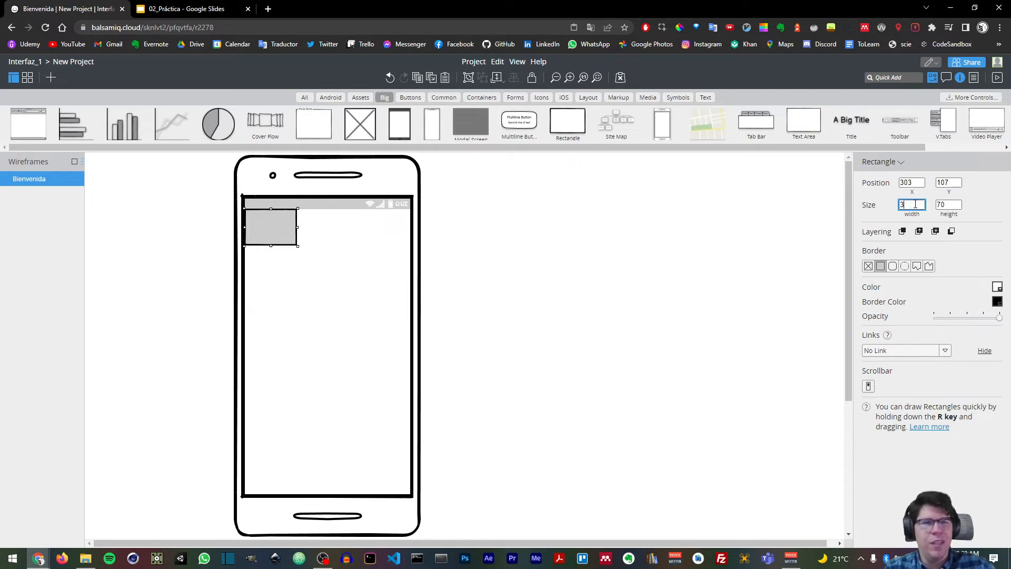
key(Return)
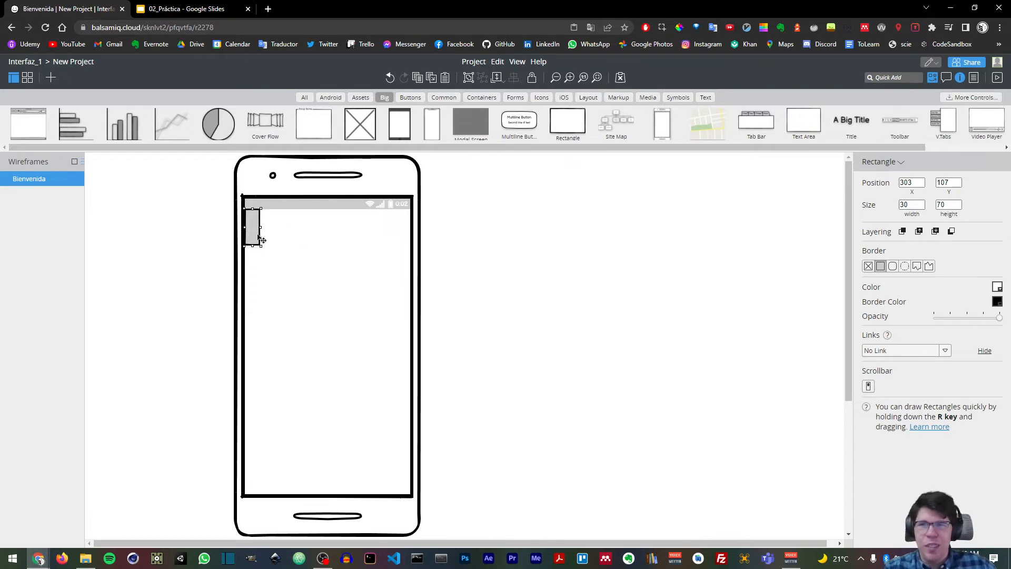
key(super)
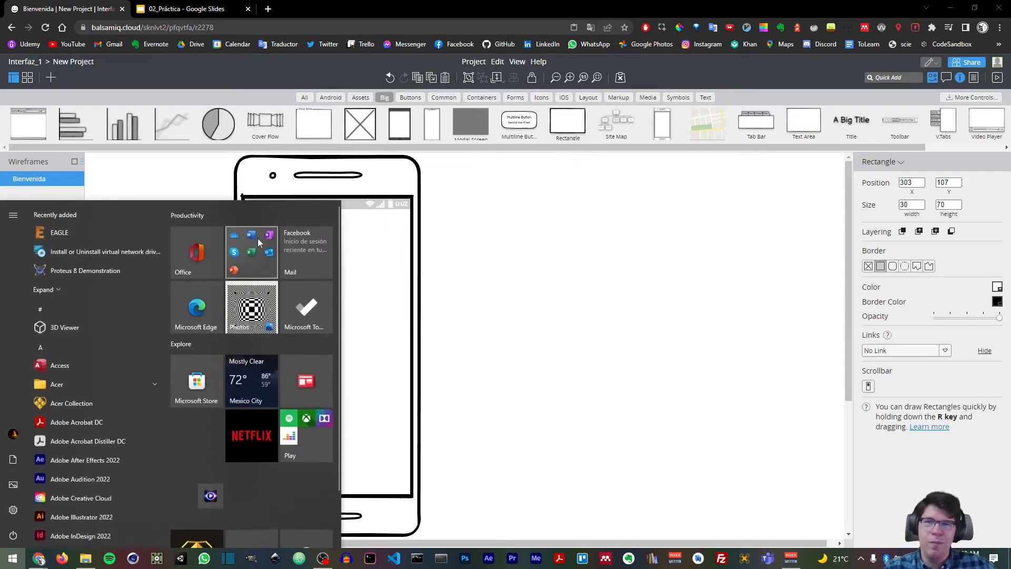
key(super)
drag(254, 239, 270, 239)
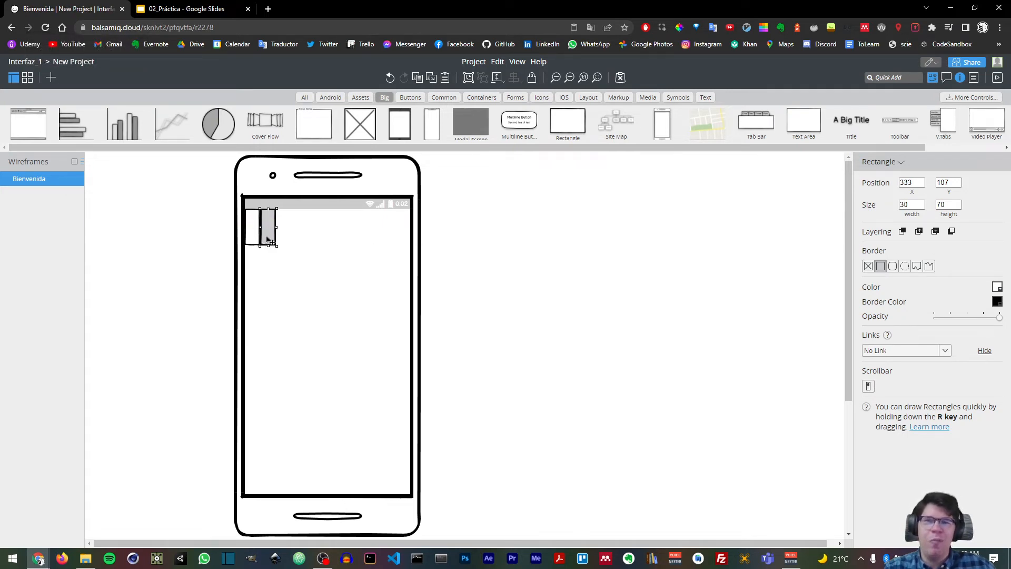
click(909, 183)
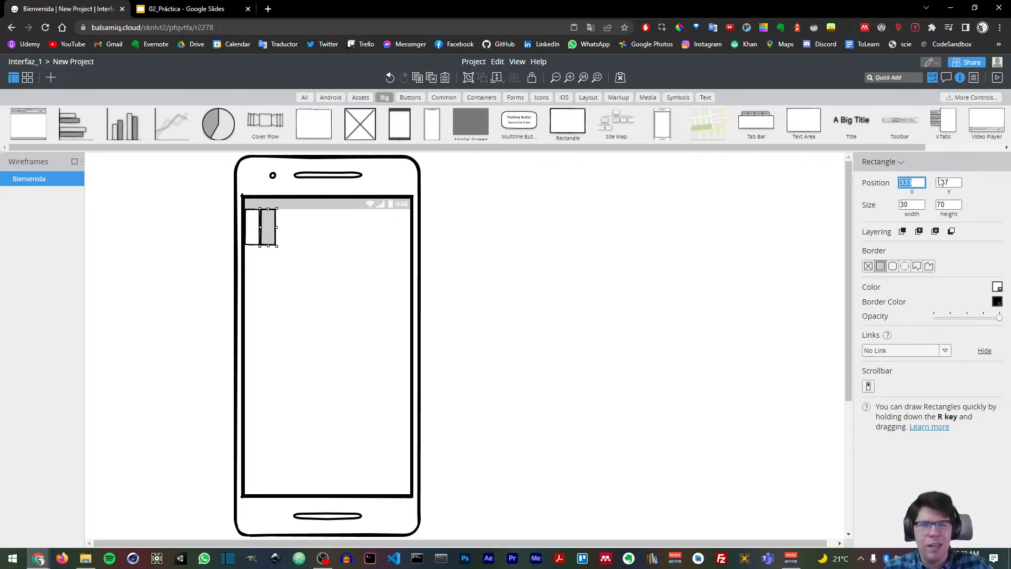
text(80)
key(Return)
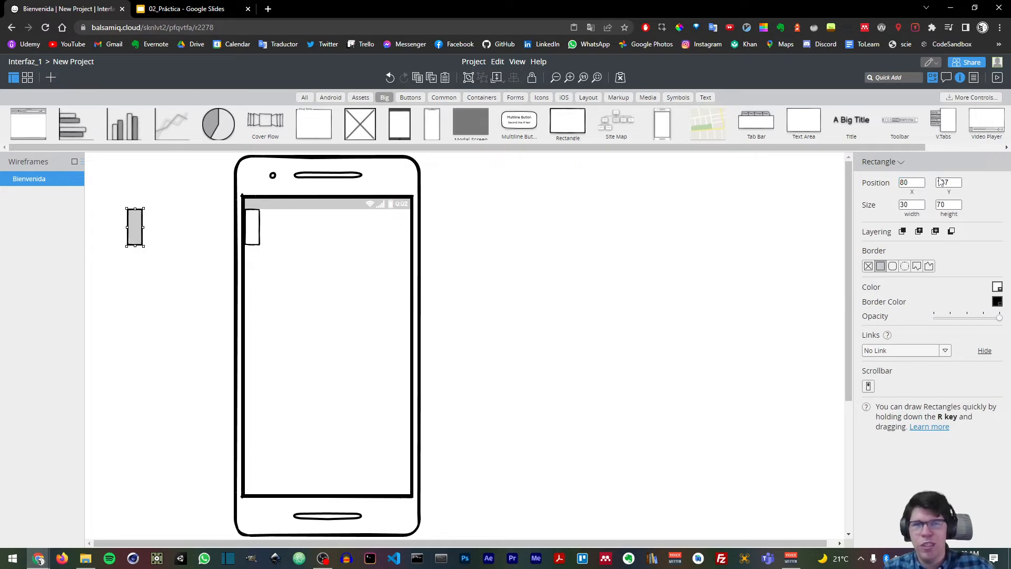
key(ctrl+z)
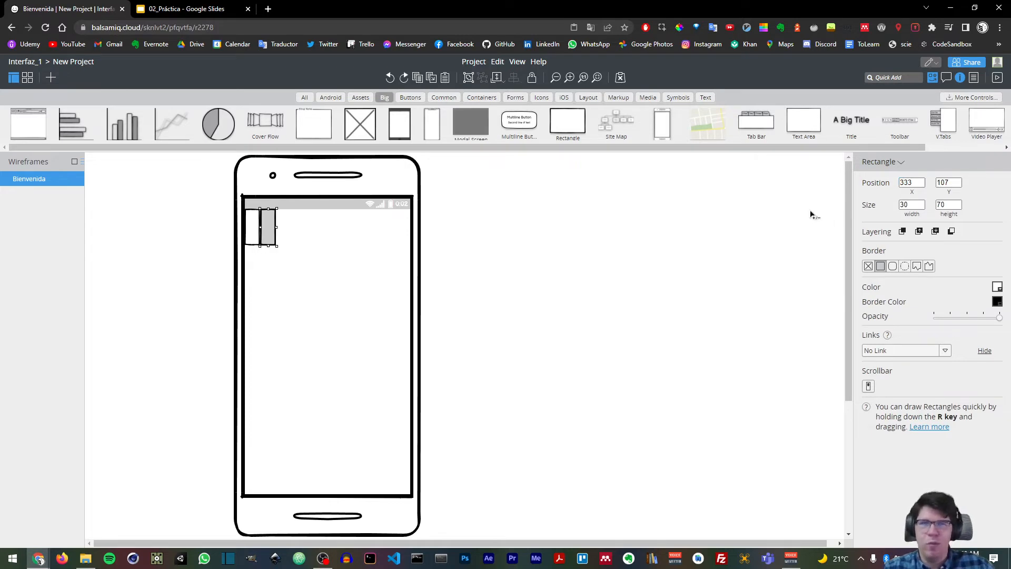
- Set the second rectangle's width to 80
click(915, 184)
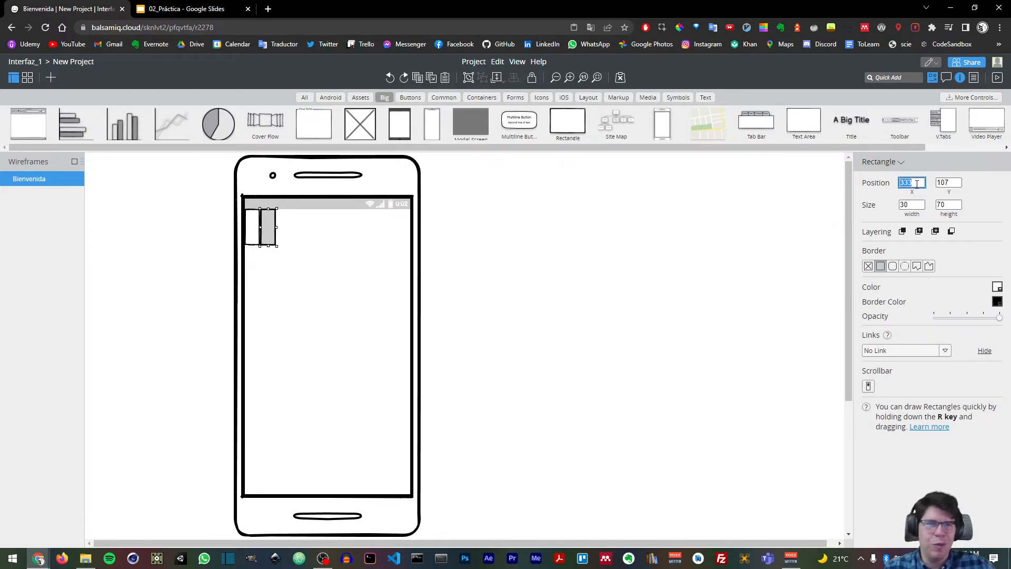
click(915, 205)
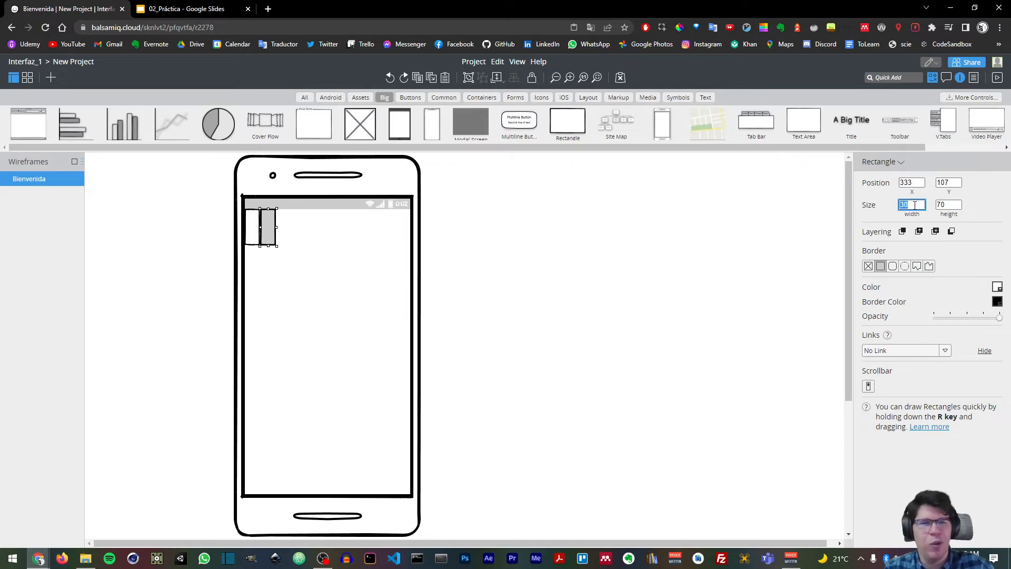
text(80)
key(Return)
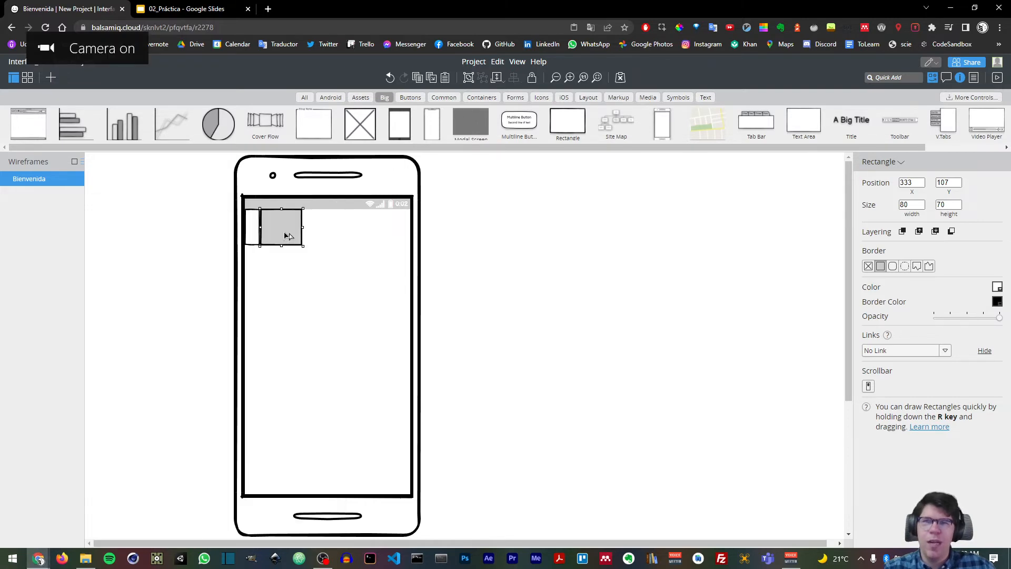
- Copy the 80-wide rectangle directly beside itself at X 413, and set the copy's width to 20
drag(284, 237, 323, 238)
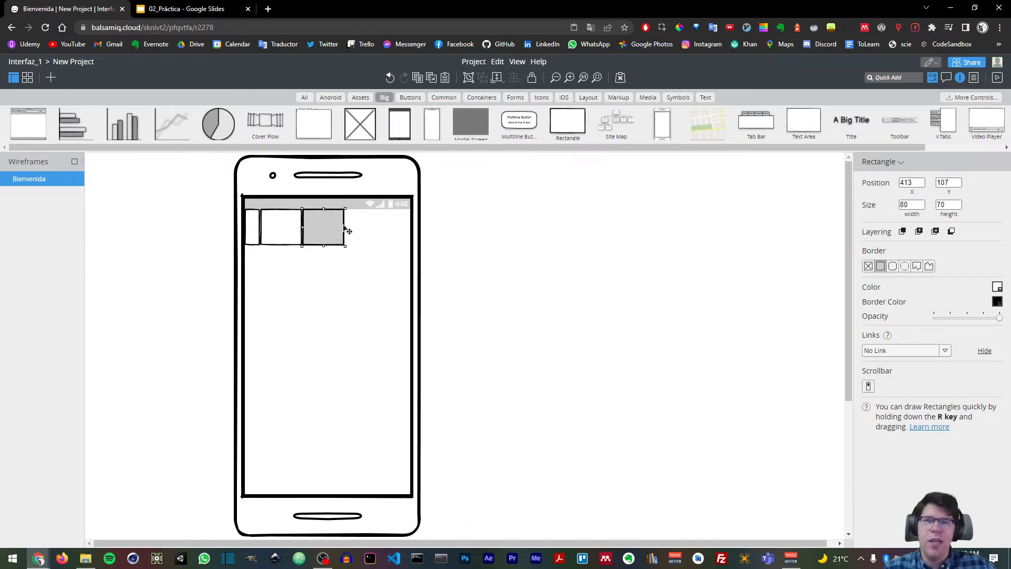
click(913, 183)
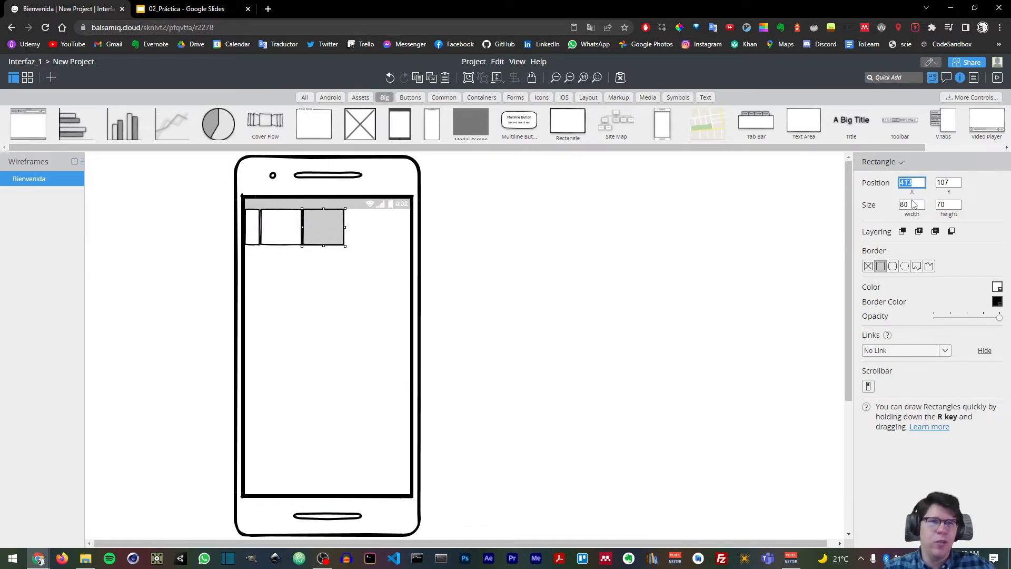
click(912, 205)
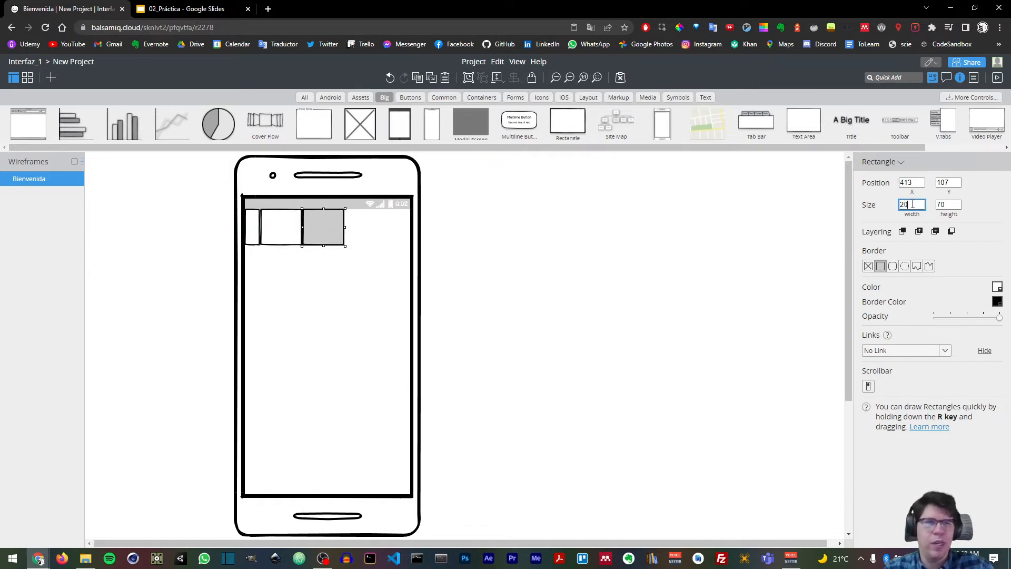
key(Return)
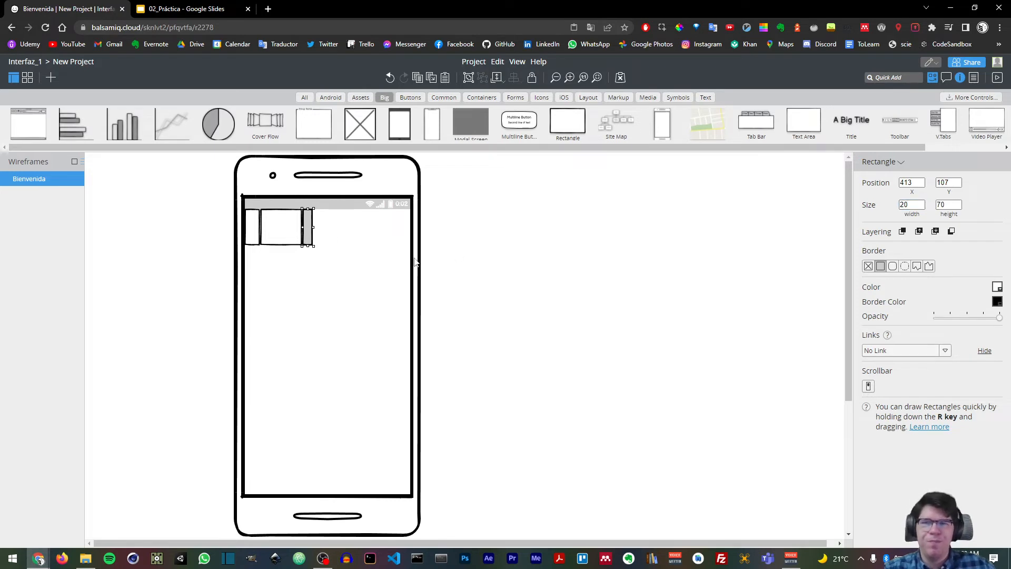
- Copy the 80-wide and 20-wide rectangles together, placing the pair directly beside the originals at X 433, Y 107
click(280, 232)
shift+click(308, 233)
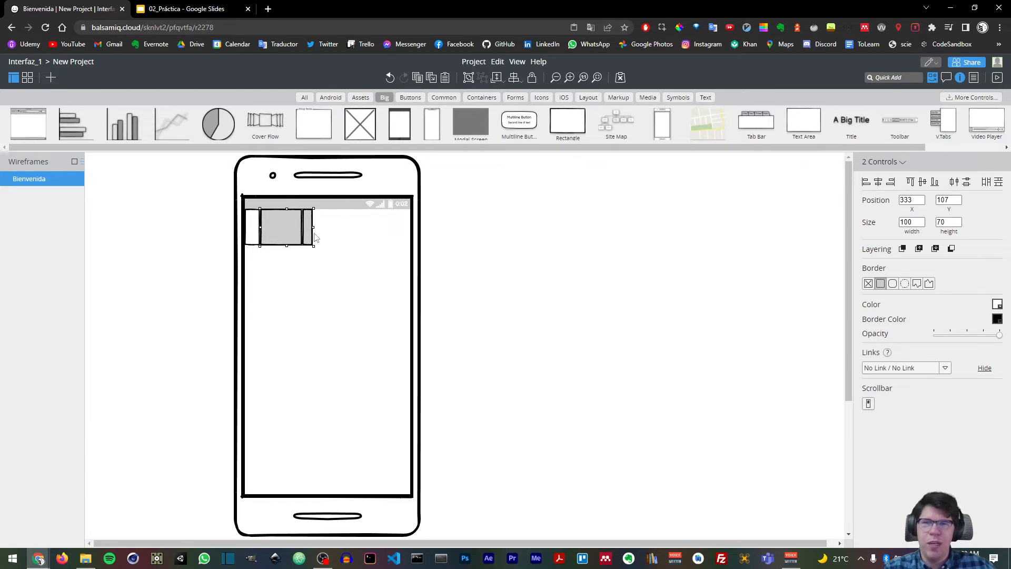
click(333, 235)
click(295, 234)
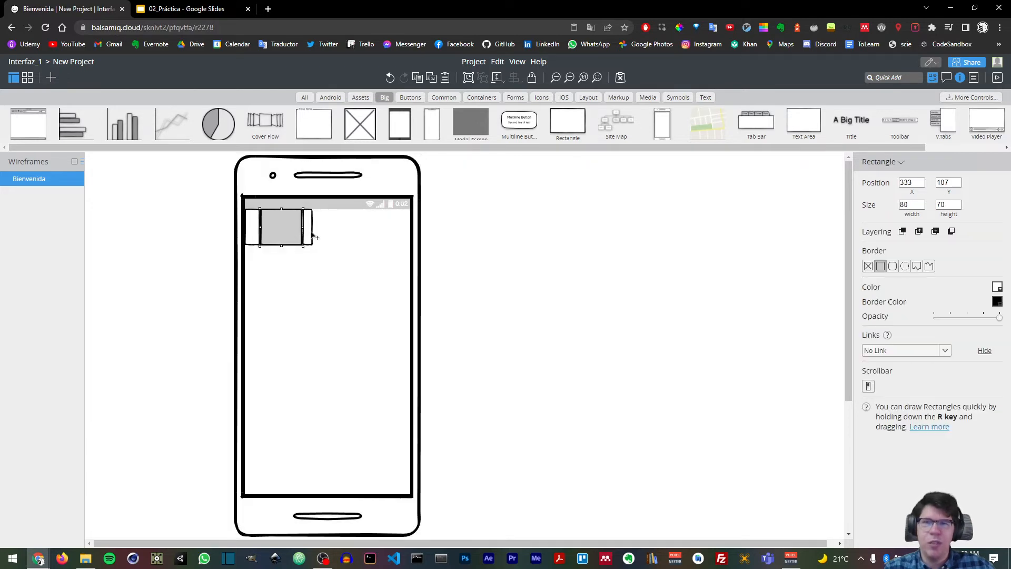
shift+click(311, 235)
click(294, 272)
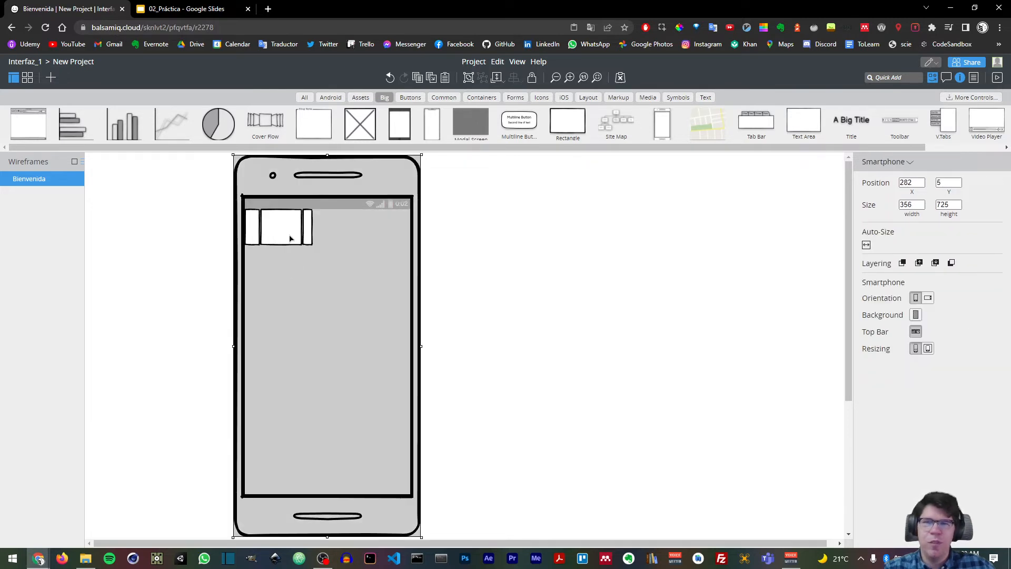
click(294, 237)
shift+click(311, 240)
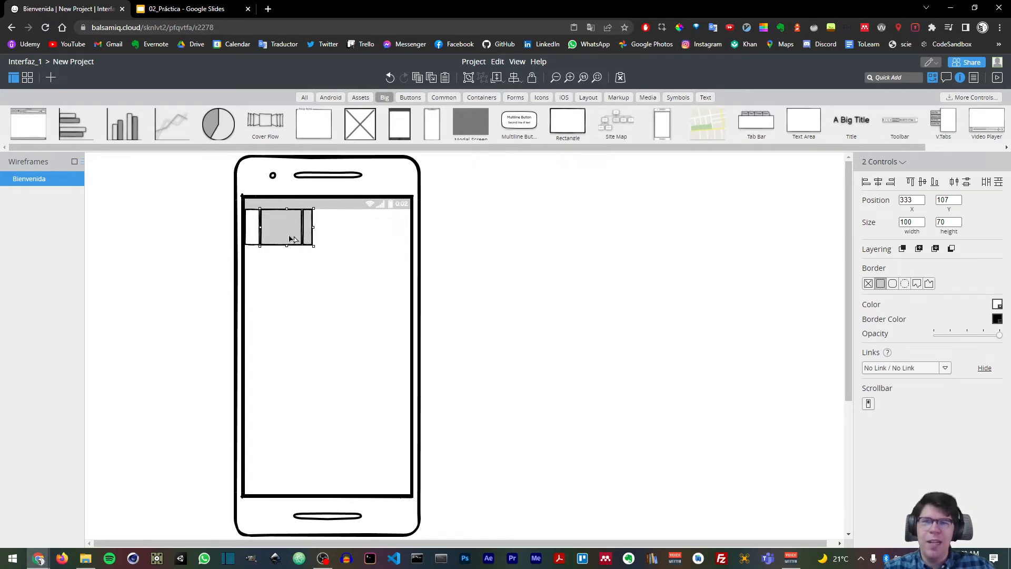
drag(293, 239, 345, 241)
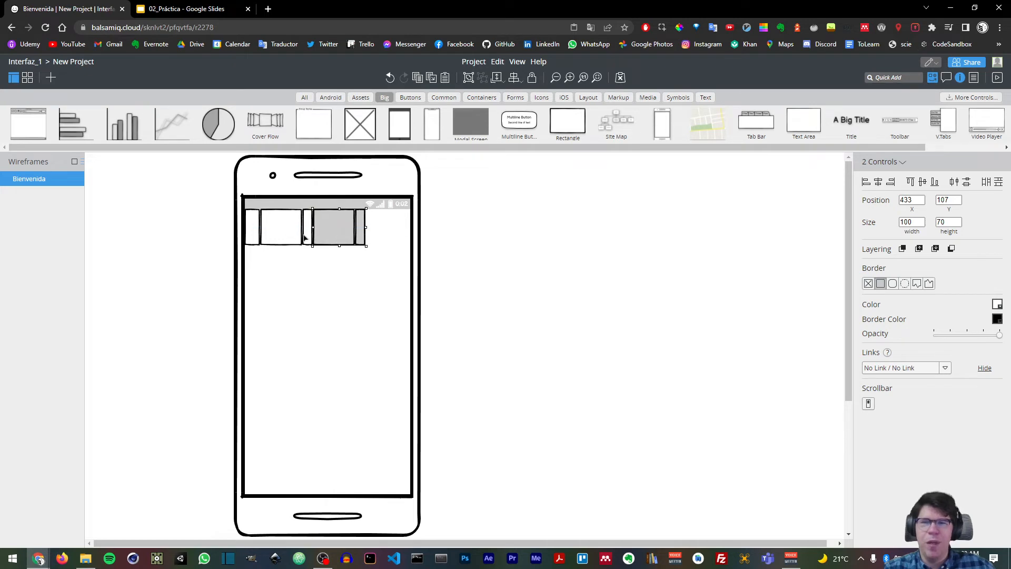
- Place two more copies of the 80-wide and 20-wide rectangle pair side by side at X 533 and X 633, Y 107
drag(340, 238, 440, 237)
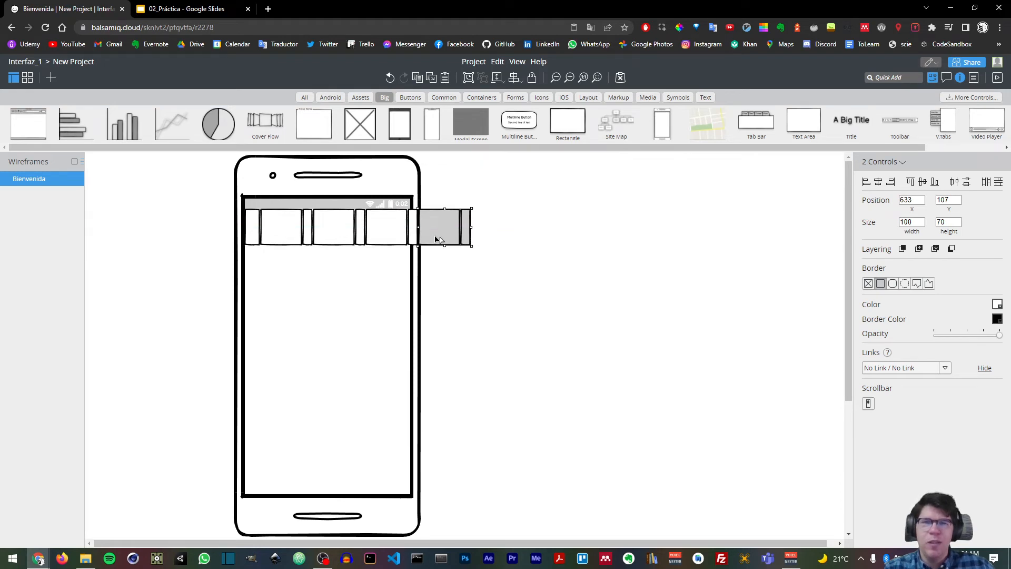
click(290, 231)
click(328, 232)
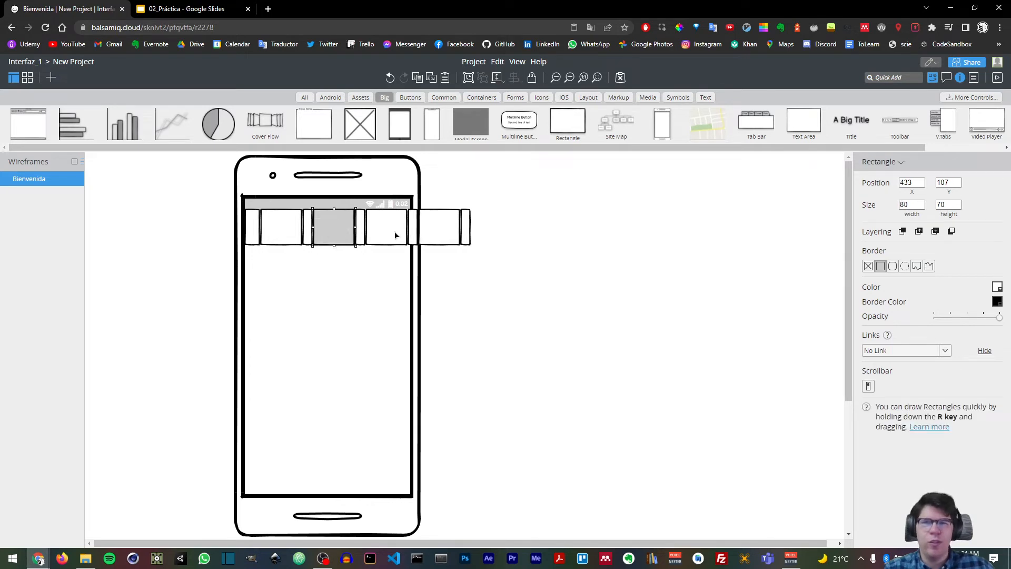
click(395, 232)
click(456, 235)
- Set the width of the last narrow rectangle in the row to 30
click(465, 232)
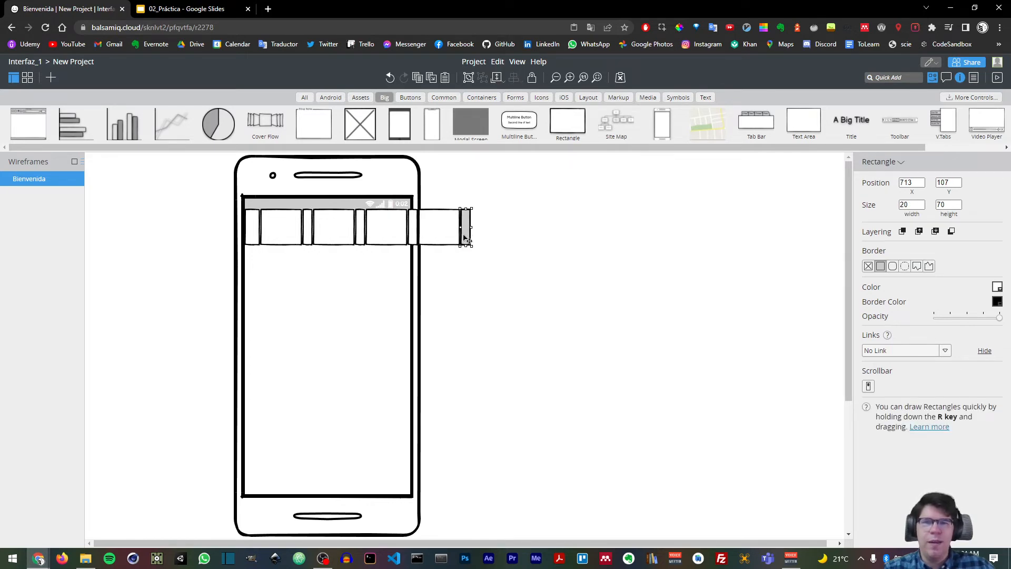
click(919, 205)
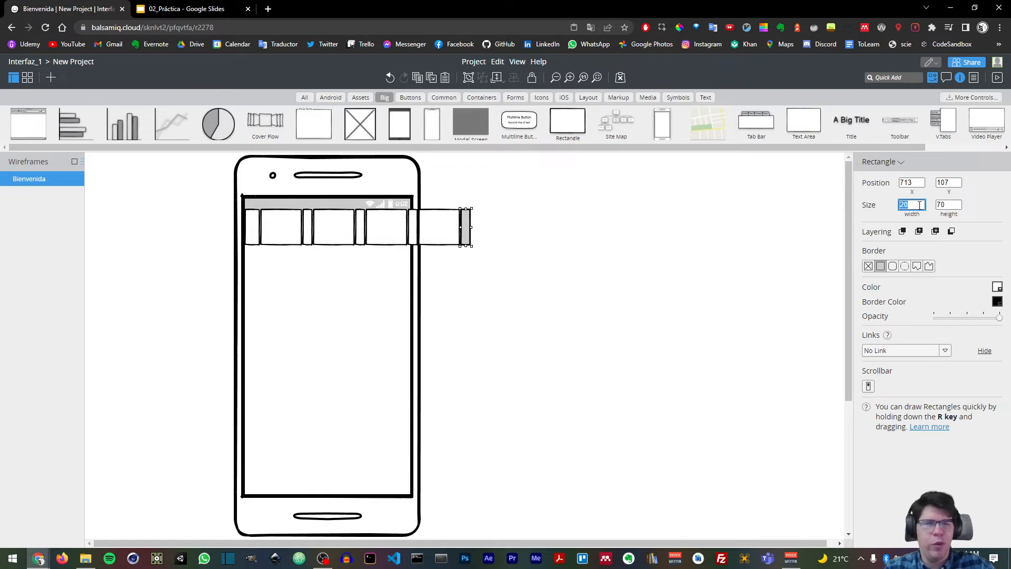
key(Return)
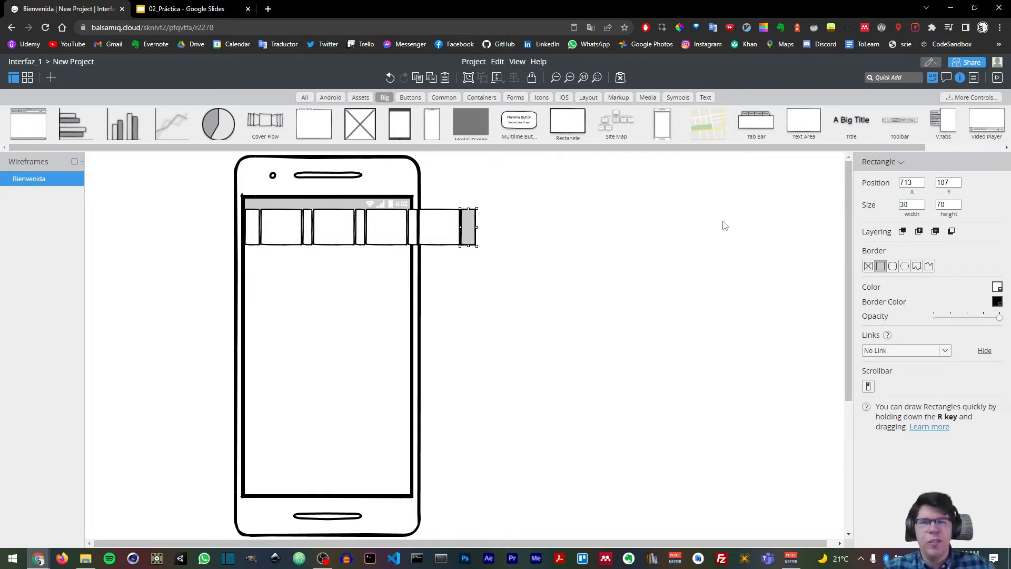
- Resize all nine rectangles together to fit the smartphone screen's width and stretch them down to its lower edge, about 542 high
shift+click(440, 236)
shift+click(413, 235)
shift+click(385, 235)
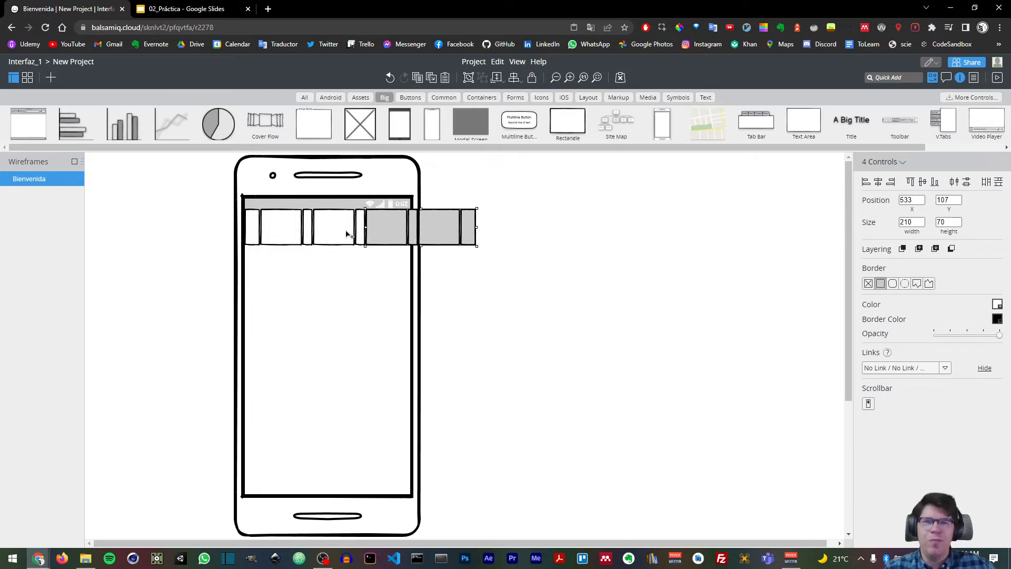
shift+click(362, 234)
shift+click(335, 235)
shift+click(308, 234)
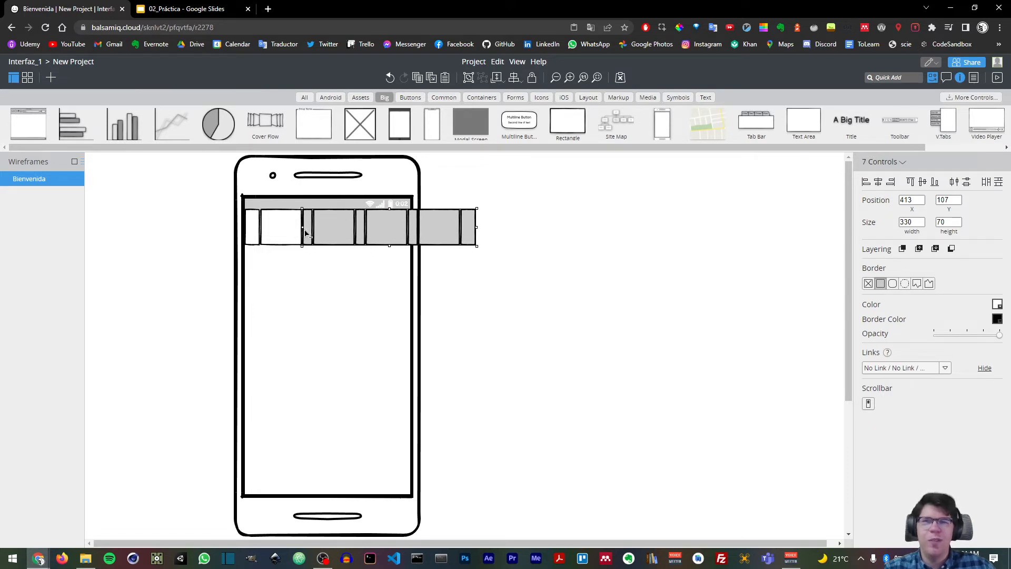
shift+click(281, 238)
shift+click(252, 236)
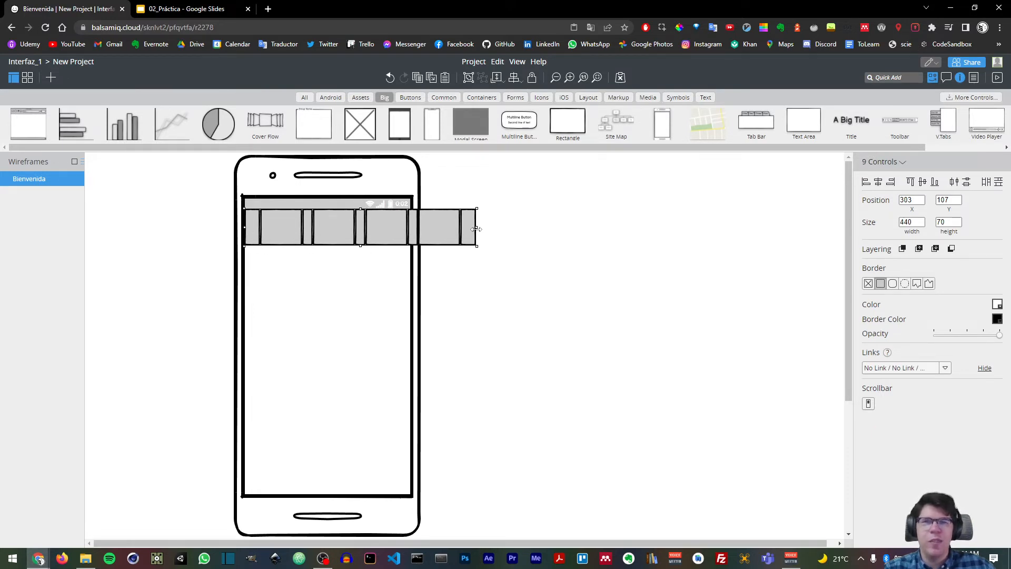
drag(476, 230, 411, 231)
drag(328, 248, 330, 496)
click(515, 300)
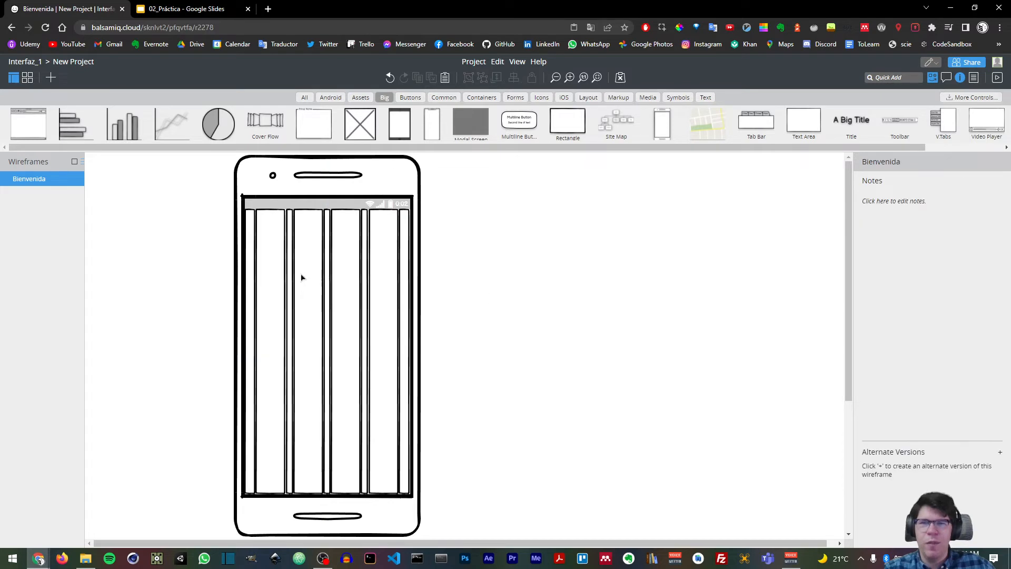
- Delete the five narrow margin and gutter rectangles, leaving the four wide columns on the smartphone screen
click(249, 268)
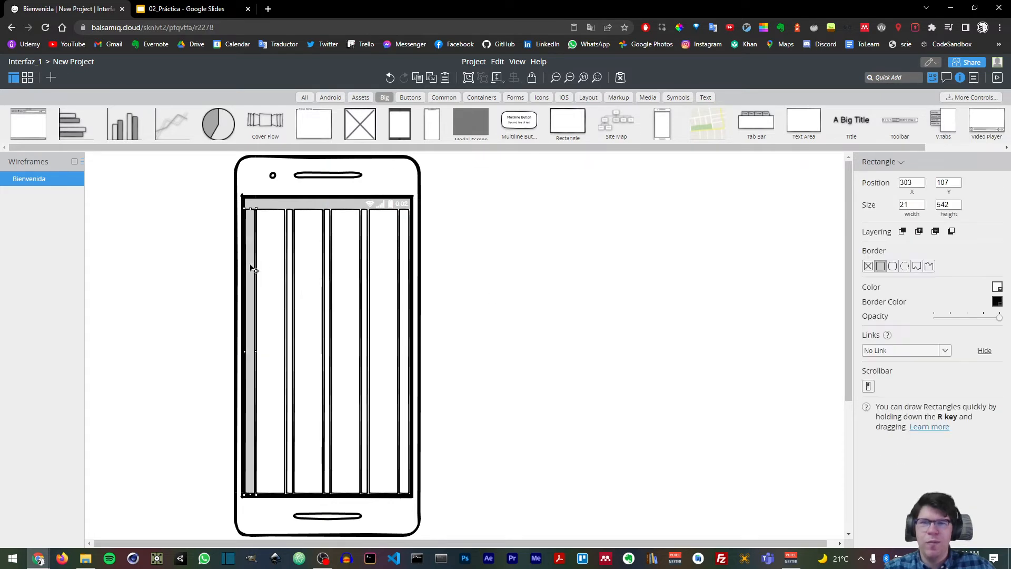
shift+click(290, 267)
shift+click(327, 263)
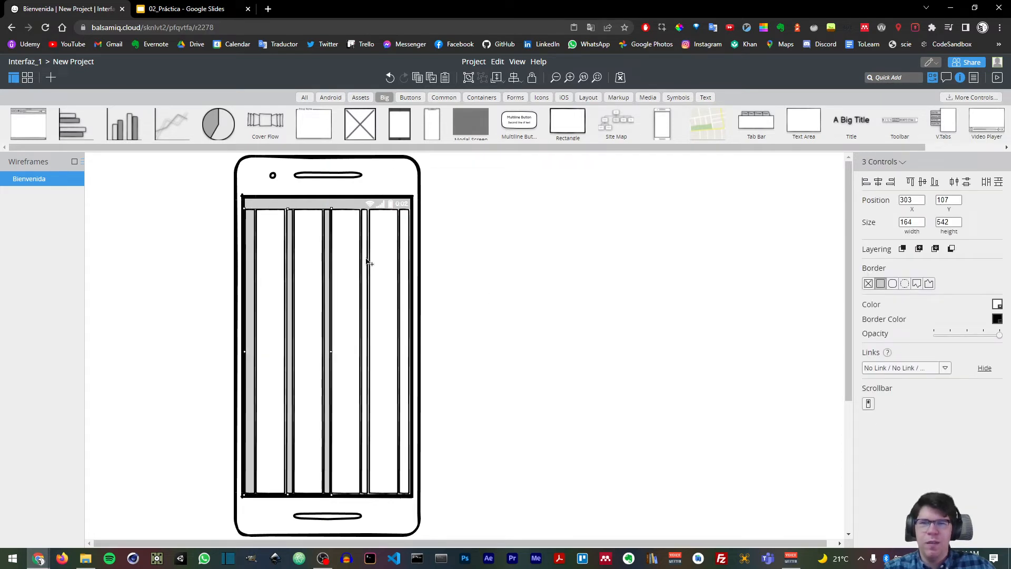
shift+click(366, 259)
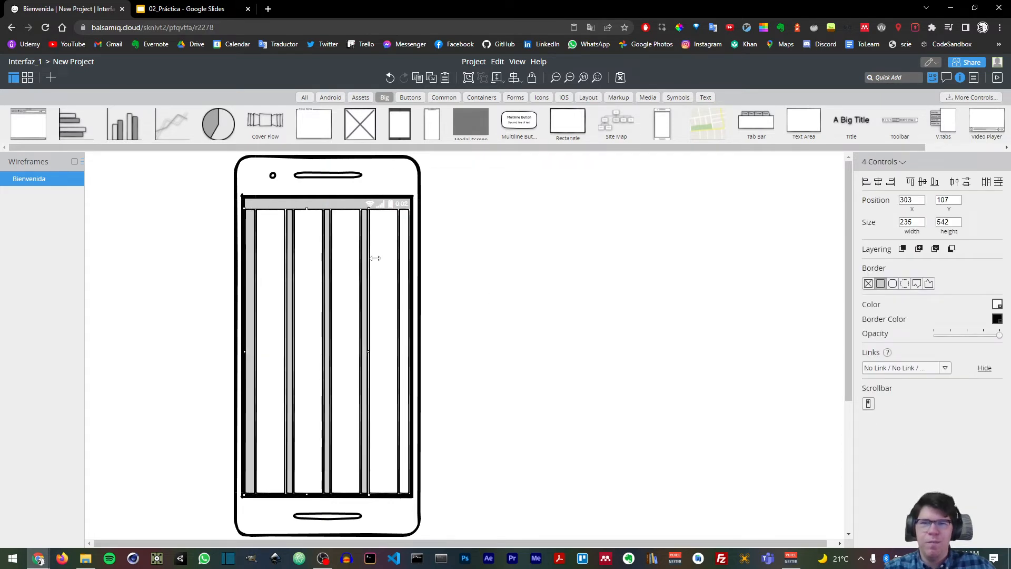
click(408, 263)
click(266, 263)
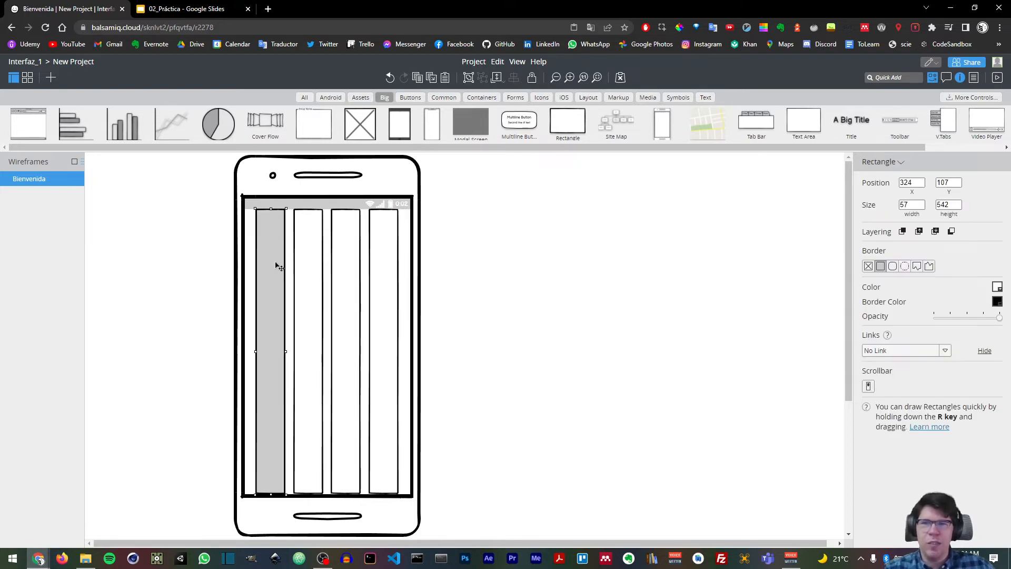
shift+click(318, 266)
shift+click(358, 264)
shift+click(391, 266)
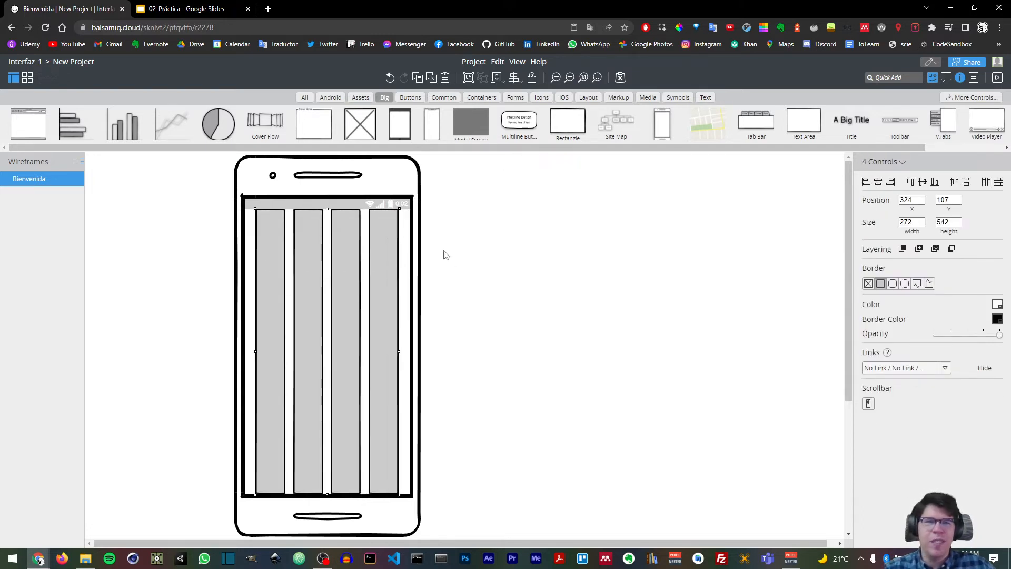
click(492, 261)
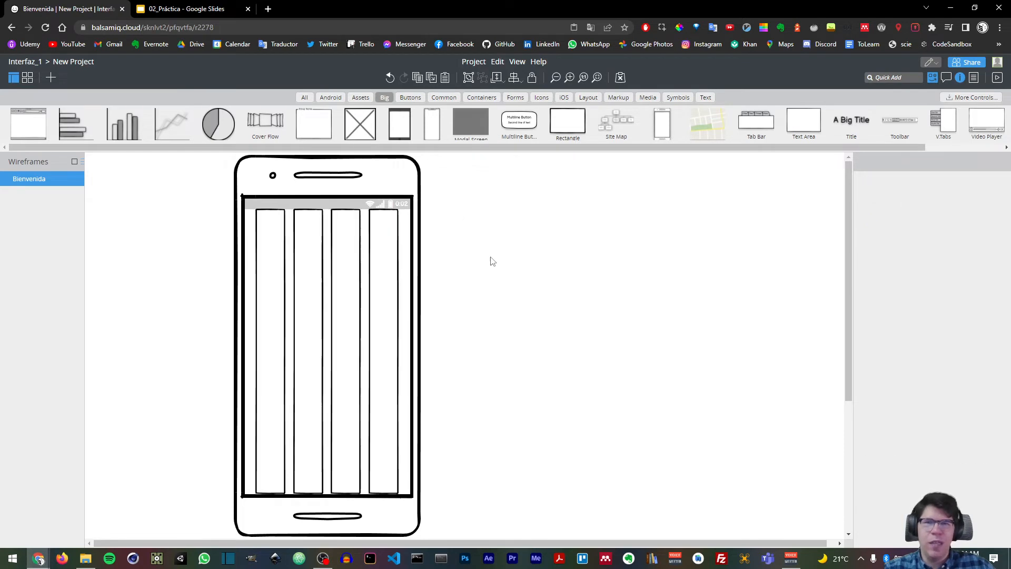
- Remove the border from the four column rectangles
click(289, 261)
shift+click(311, 263)
shift+click(353, 268)
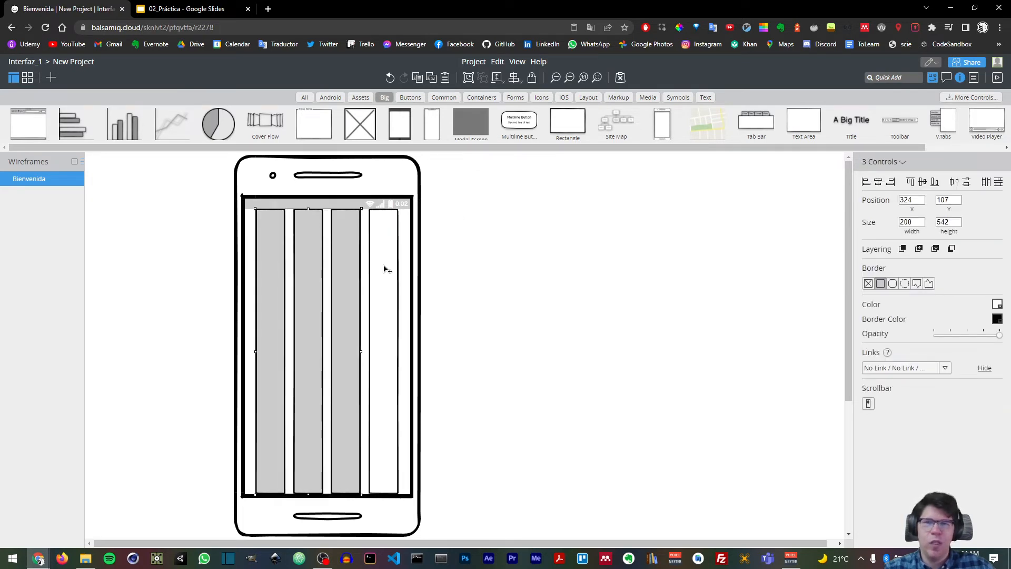
shift+click(384, 266)
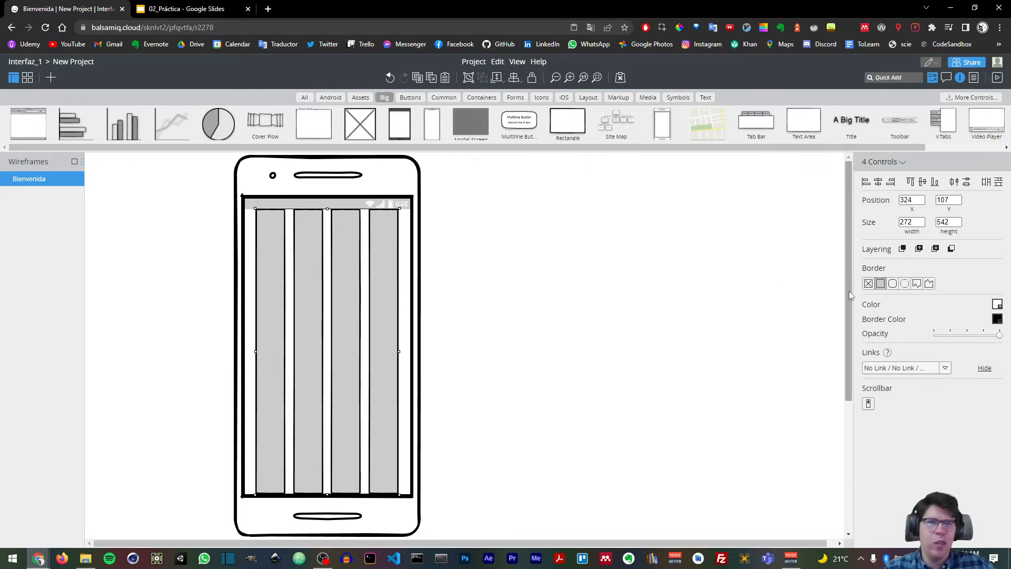
click(868, 283)
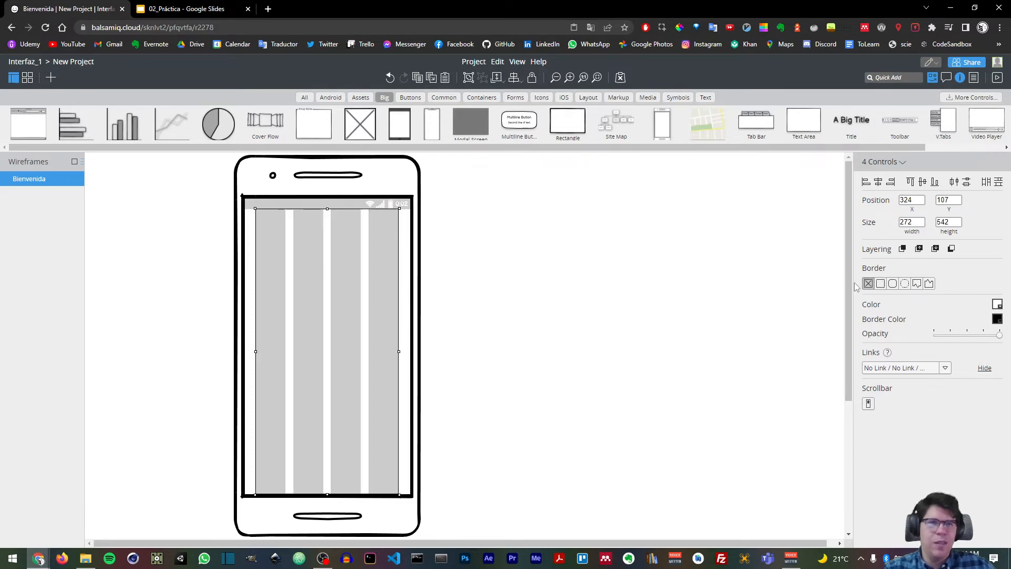
- Fill the four columns with light grey and lower their opacity to about a quarter
click(998, 304)
click(979, 332)
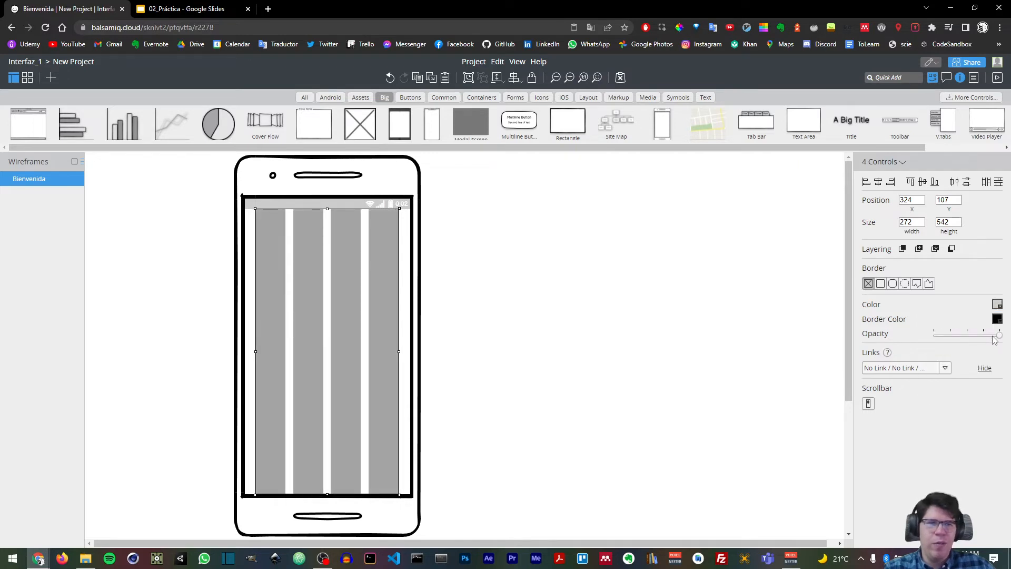
drag(999, 335, 952, 342)
click(651, 318)
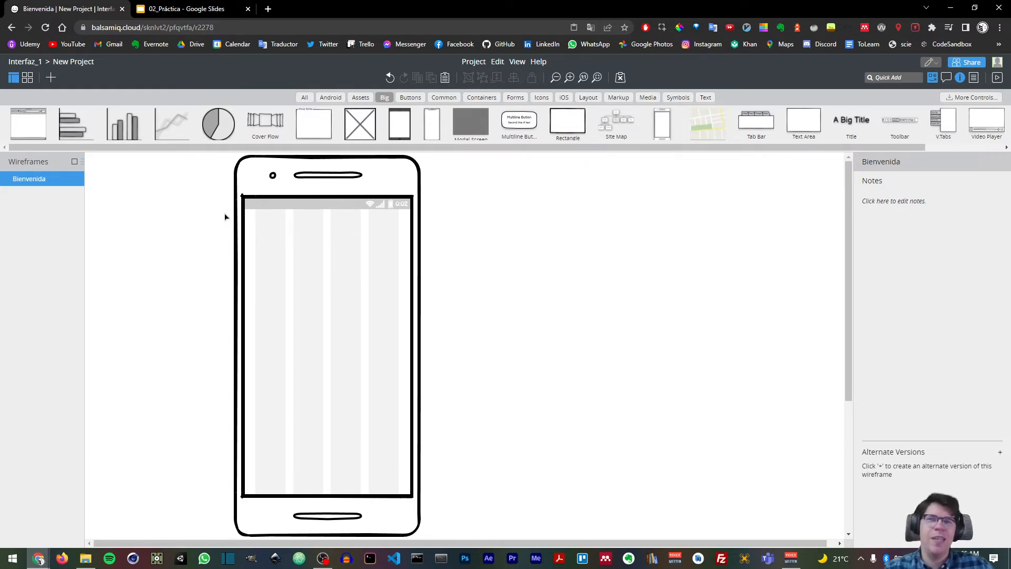
drag(216, 160, 446, 530)
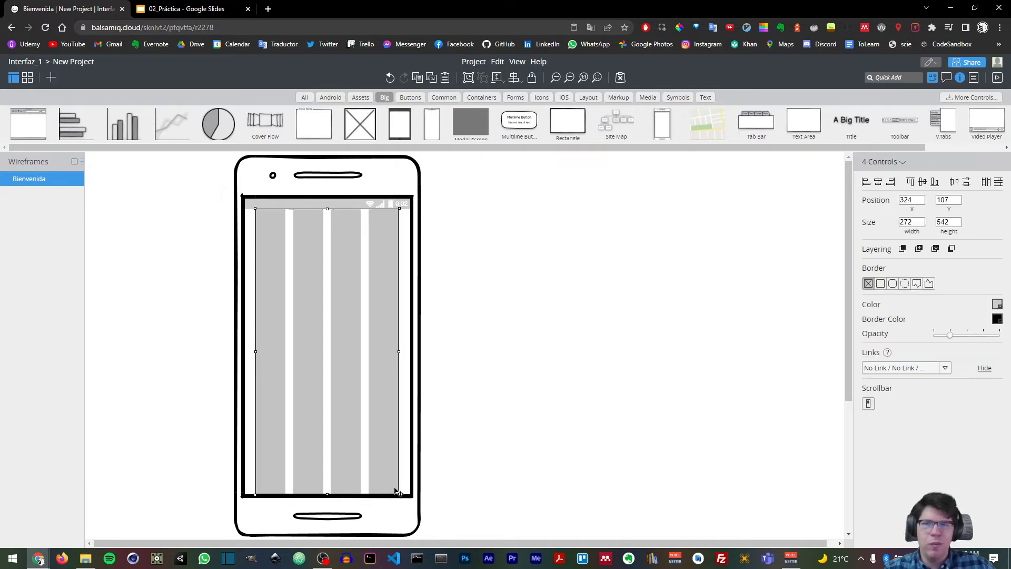
key(ctrl+a)
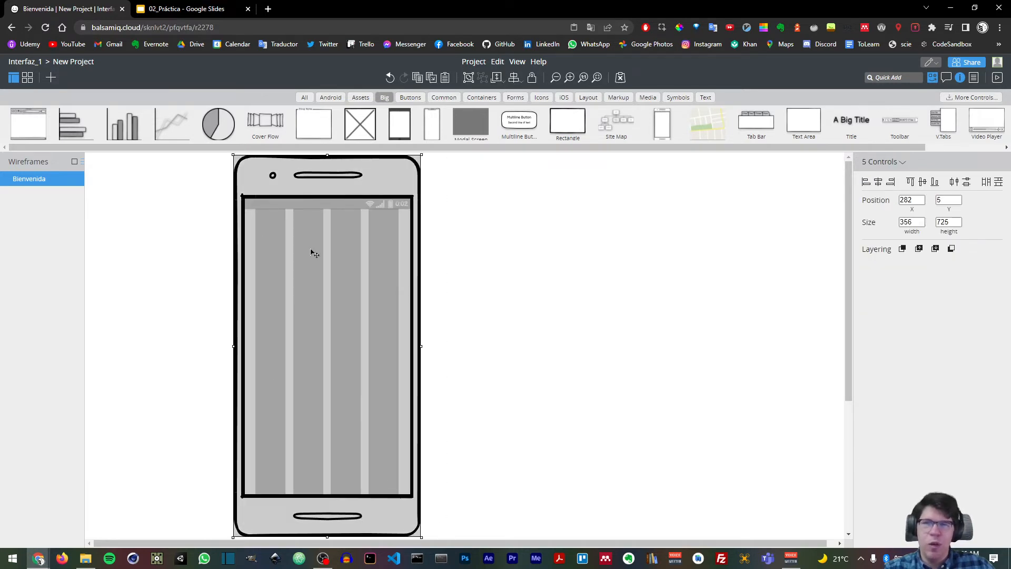
click(224, 165)
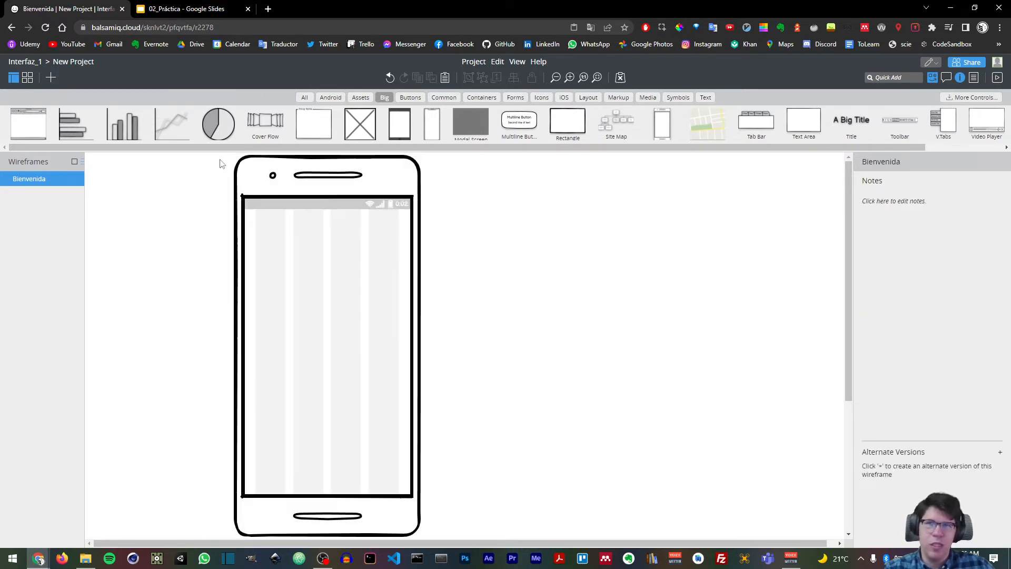
- Move the smartphone and its four columns together to about X 397, Y 6, and convert them to a symbol
drag(233, 166, 484, 503)
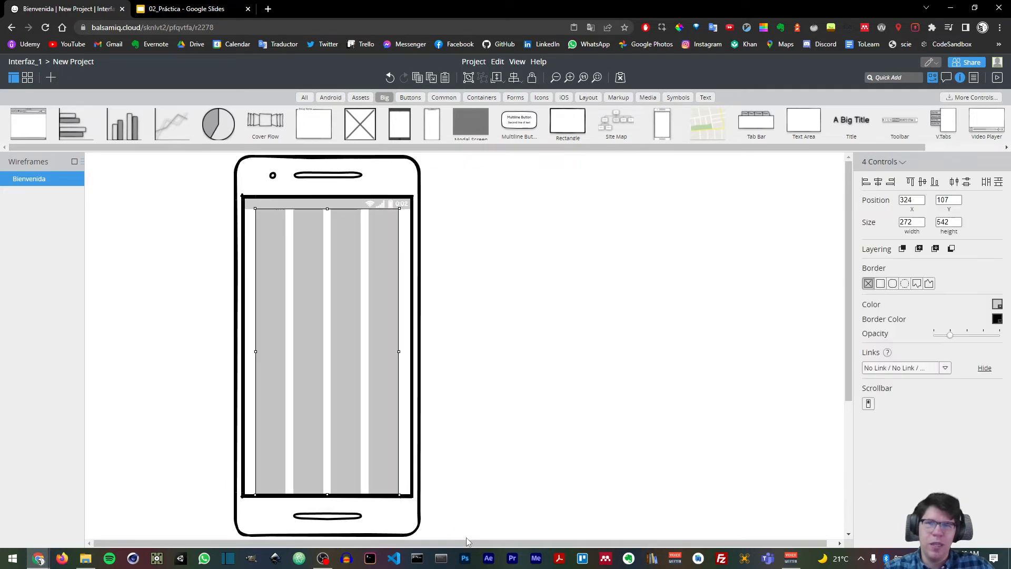
shift+click(328, 517)
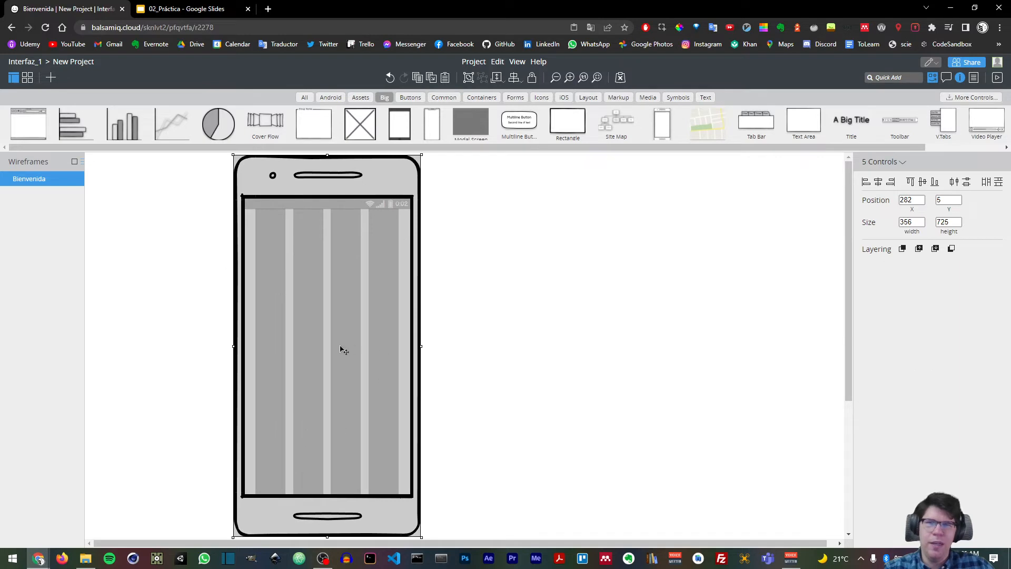
drag(355, 293, 377, 293)
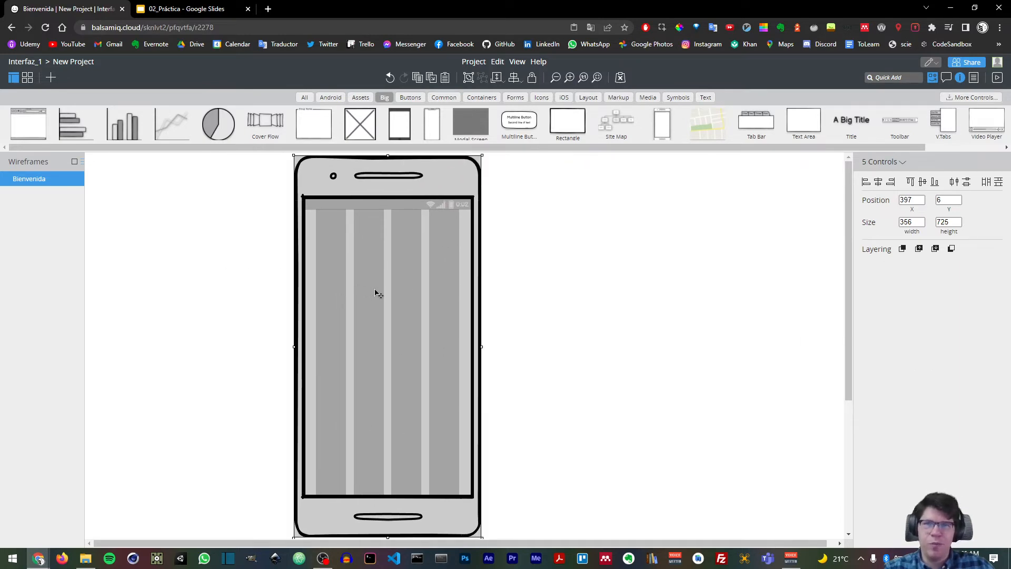
right_click(401, 263)
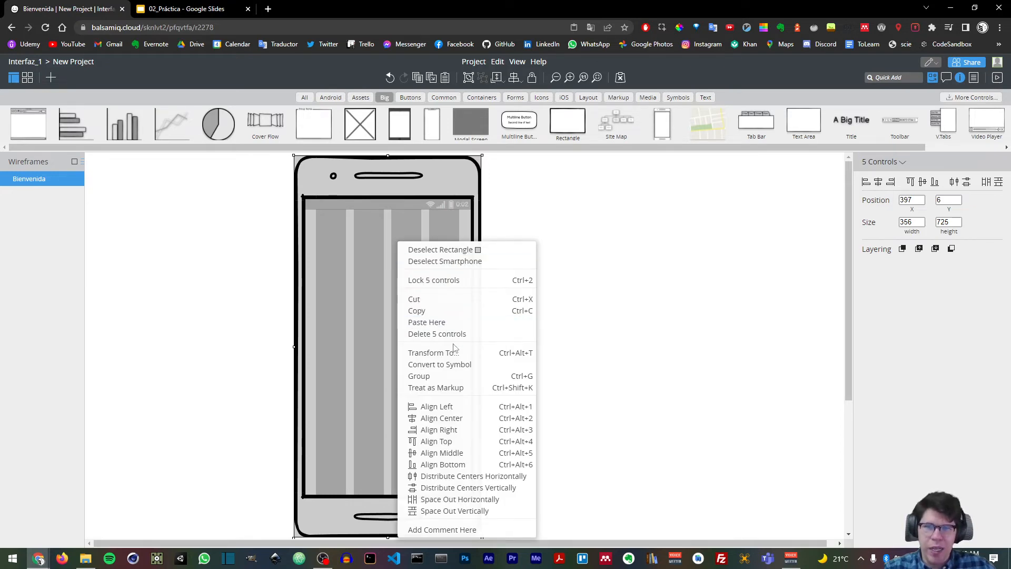
click(463, 366)
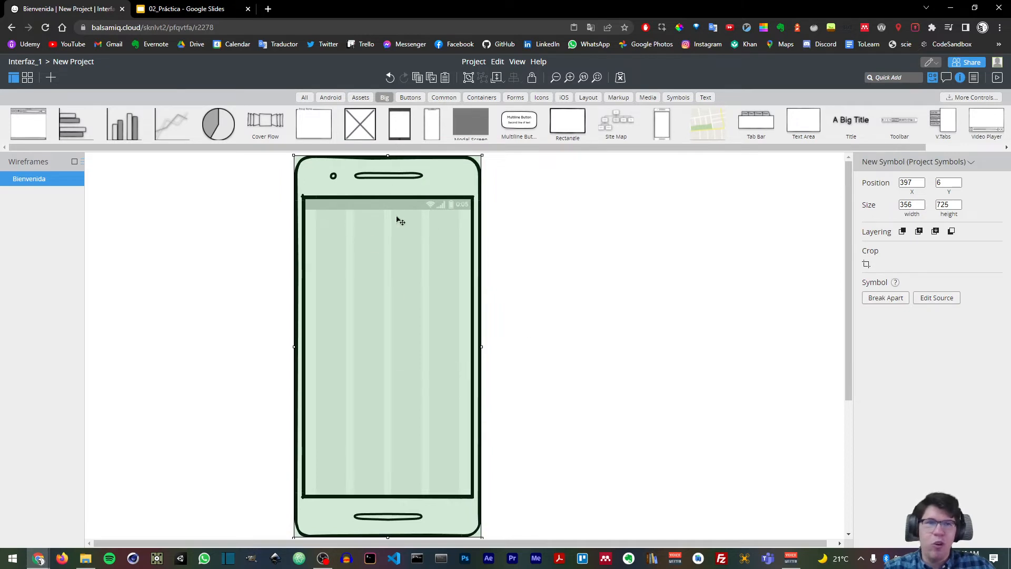
click(589, 264)
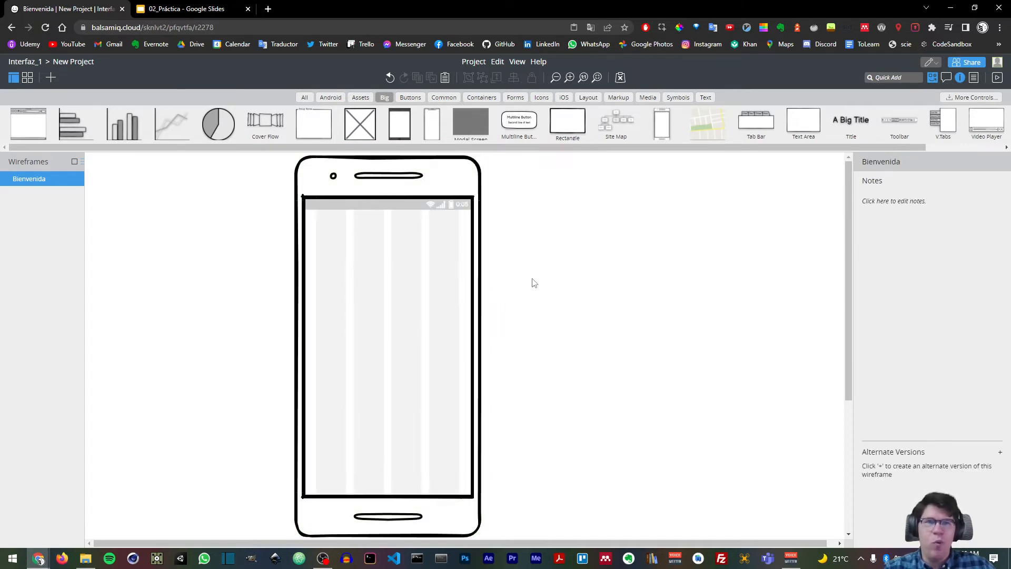
- Add a second instance of the smartphone symbol to the wireframe and place it beside the first at X 897, Y 6
click(689, 97)
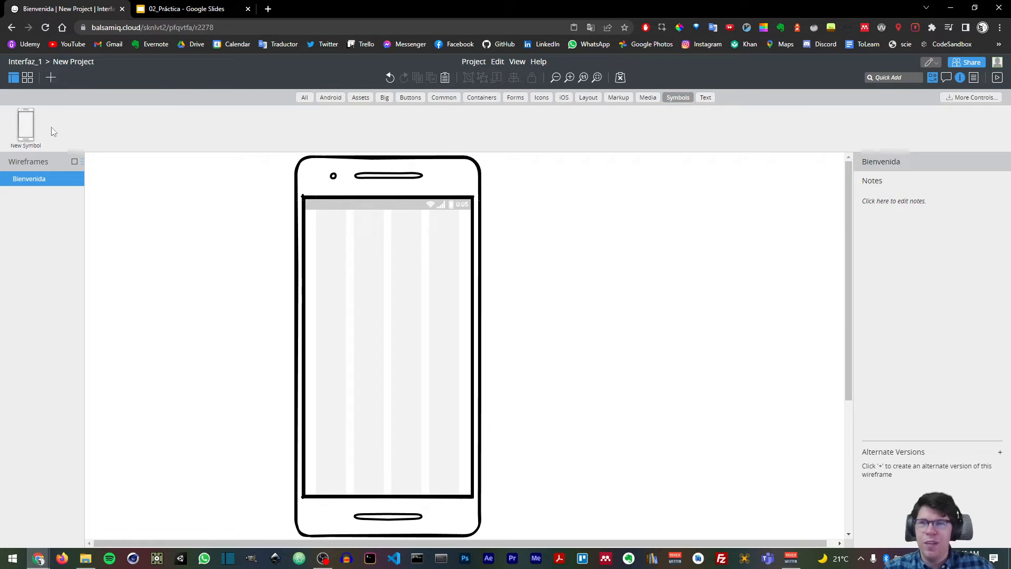
double_click(25, 145)
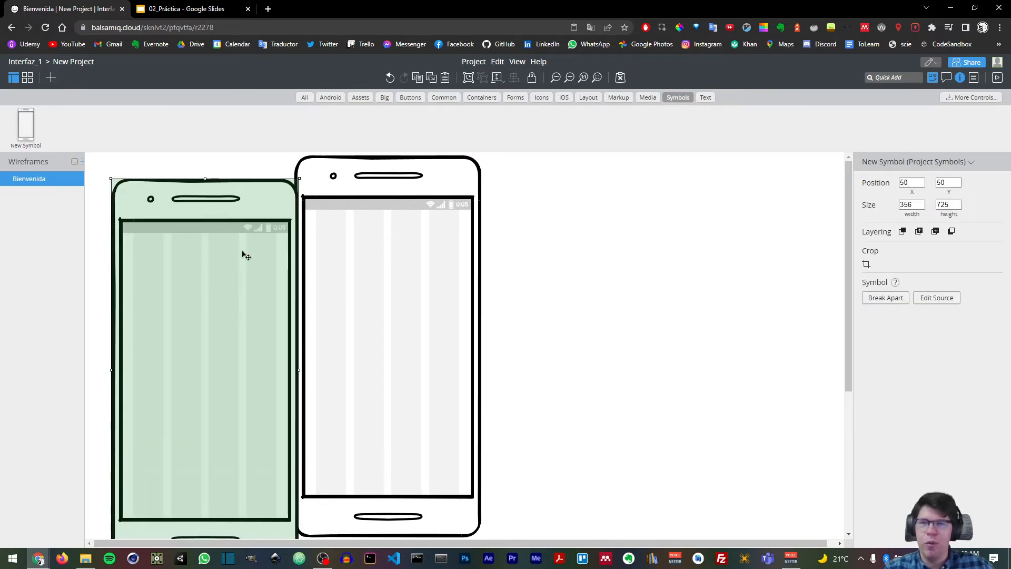
drag(244, 254, 685, 232)
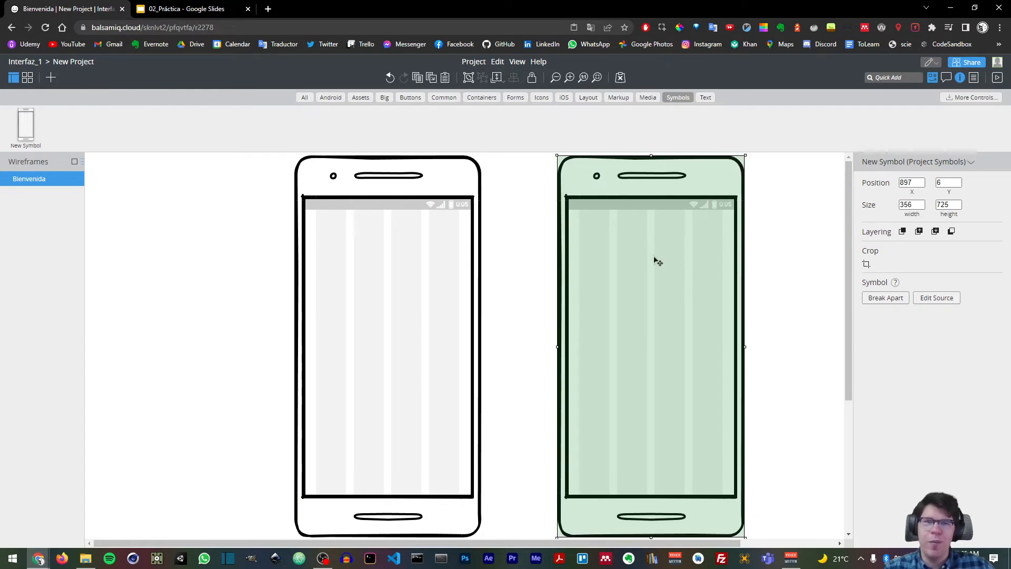
- Rename the smartphone symbol in its source as "4 columnas móvil" and return to the wireframes
double_click(621, 255)
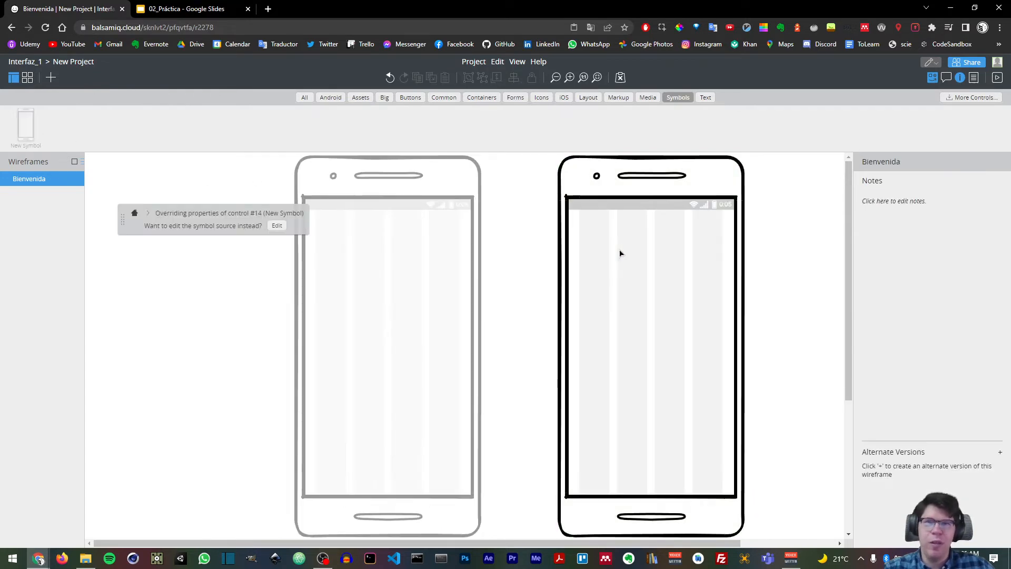
click(277, 226)
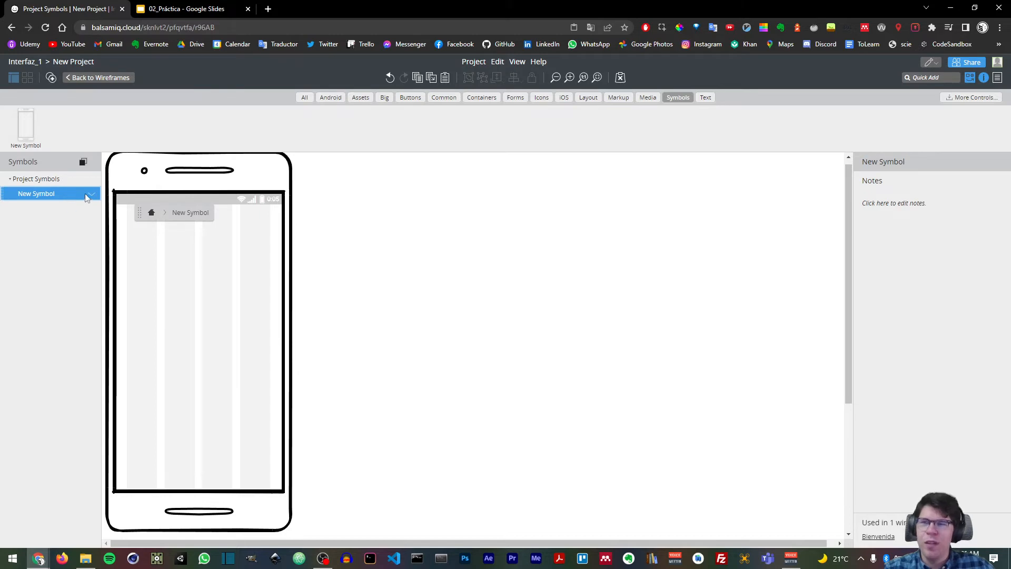
double_click(46, 195)
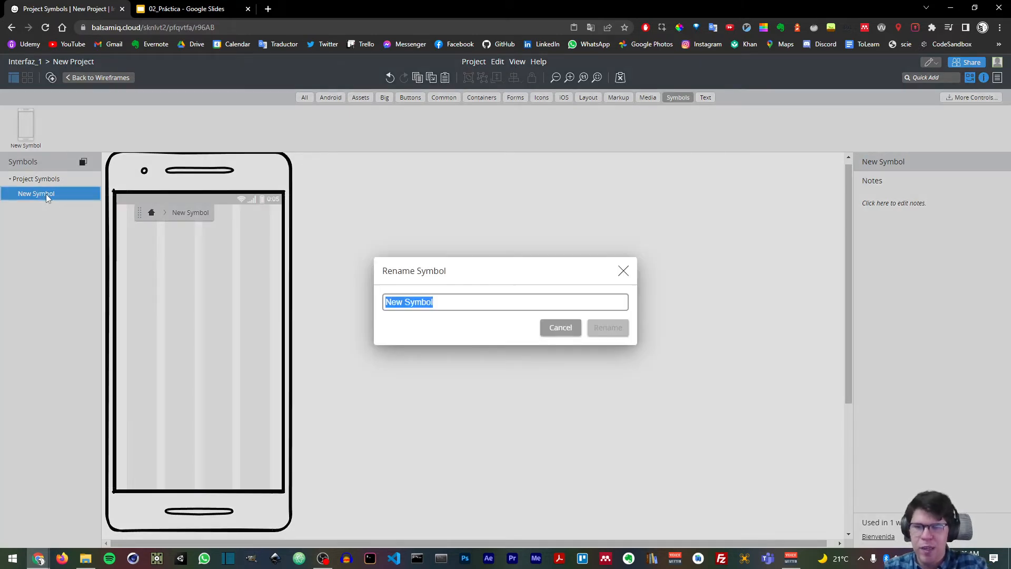
text(4 columnas móvil)
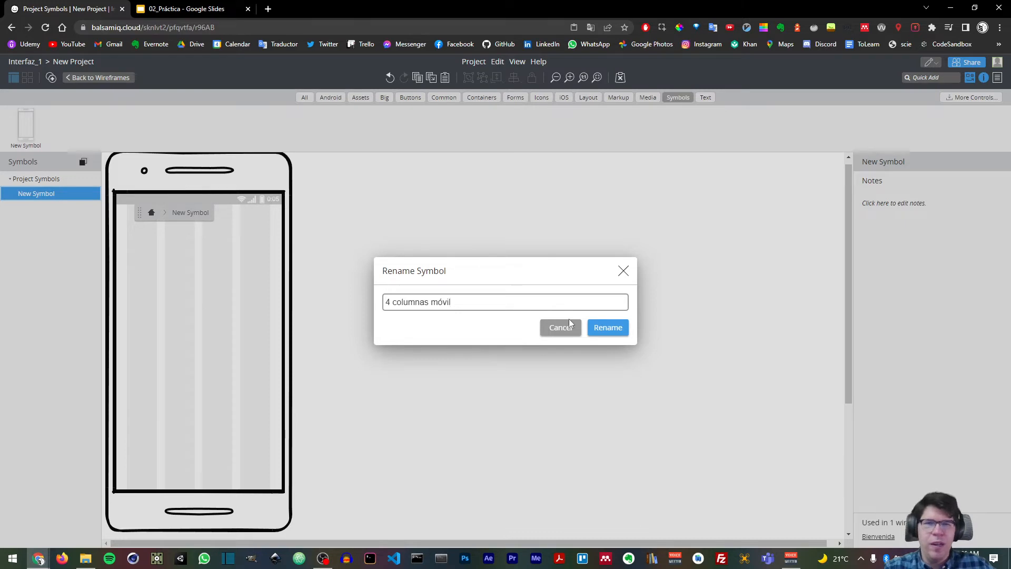
click(608, 328)
click(400, 317)
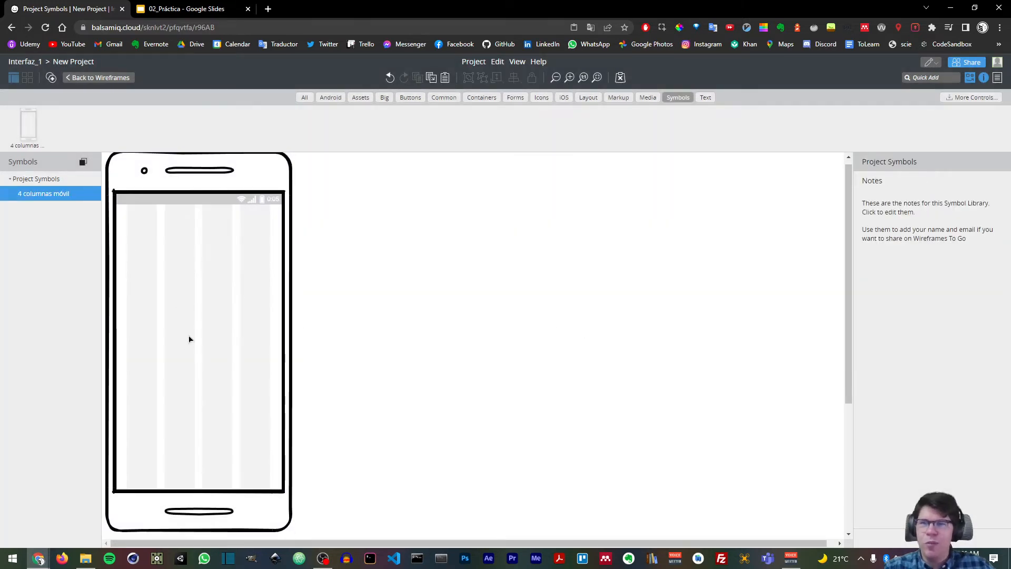
click(89, 77)
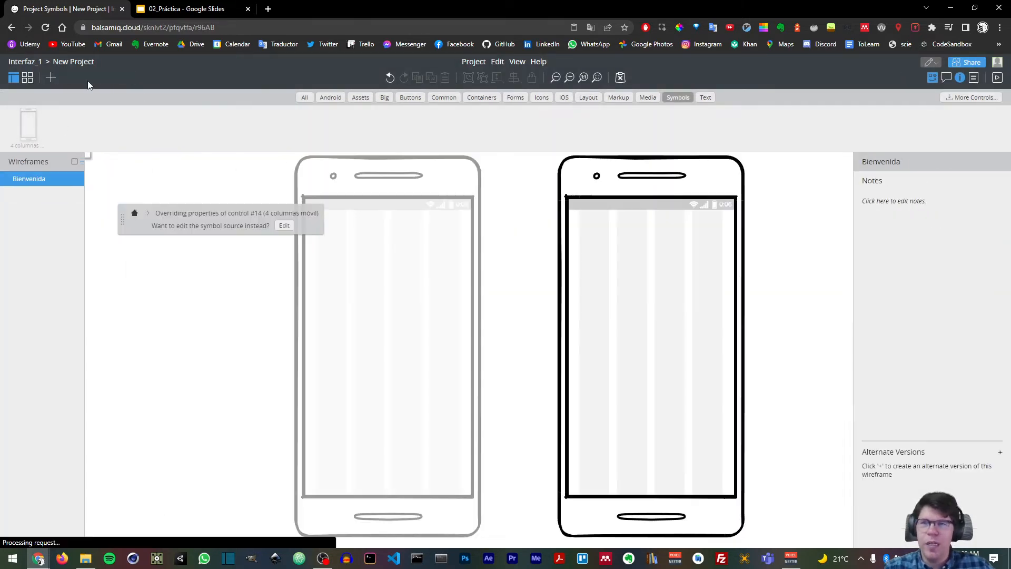
- Leave the symbol override mode and delete the second smartphone instance from the Bienvenida wireframe
click(587, 232)
click(548, 185)
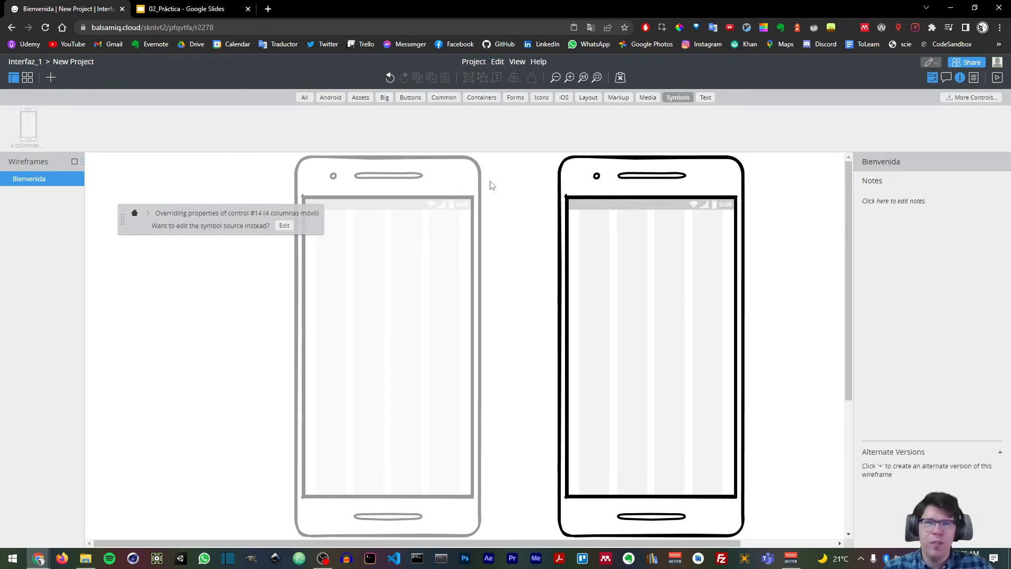
click(221, 186)
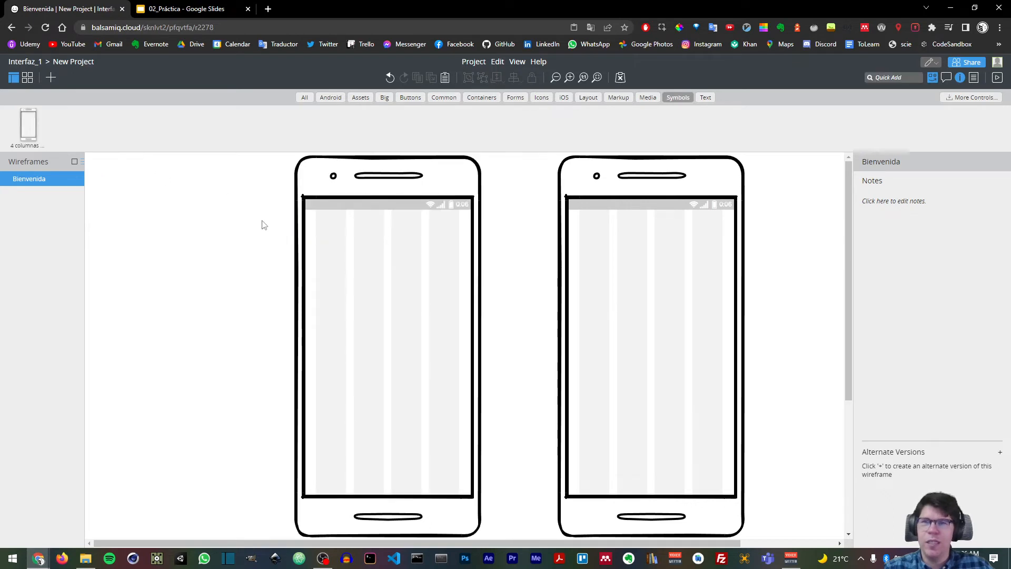
click(599, 190)
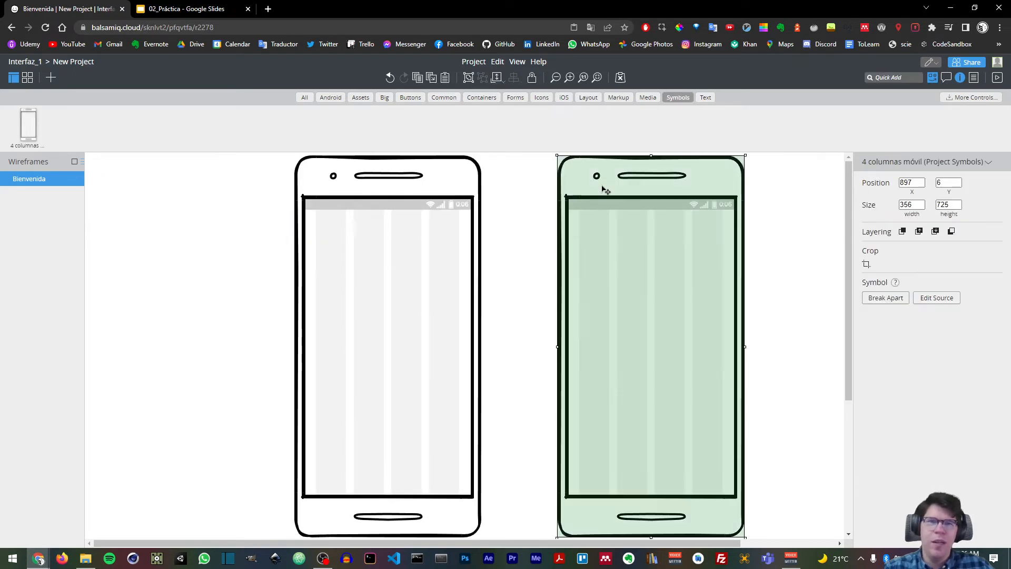
key(Delete)
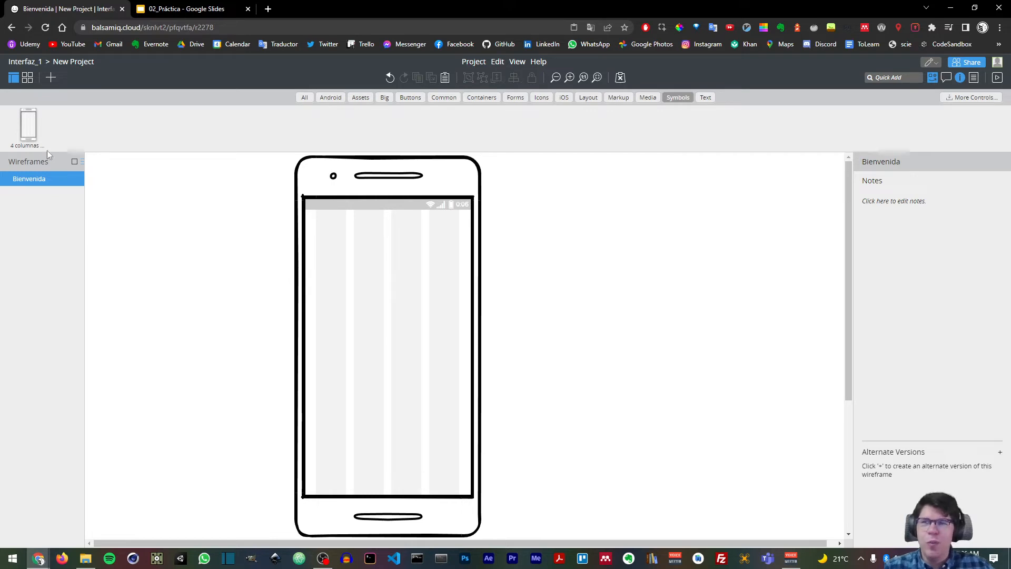
- Add a new wireframe to the project and name it "Registro/ Login"
click(52, 78)
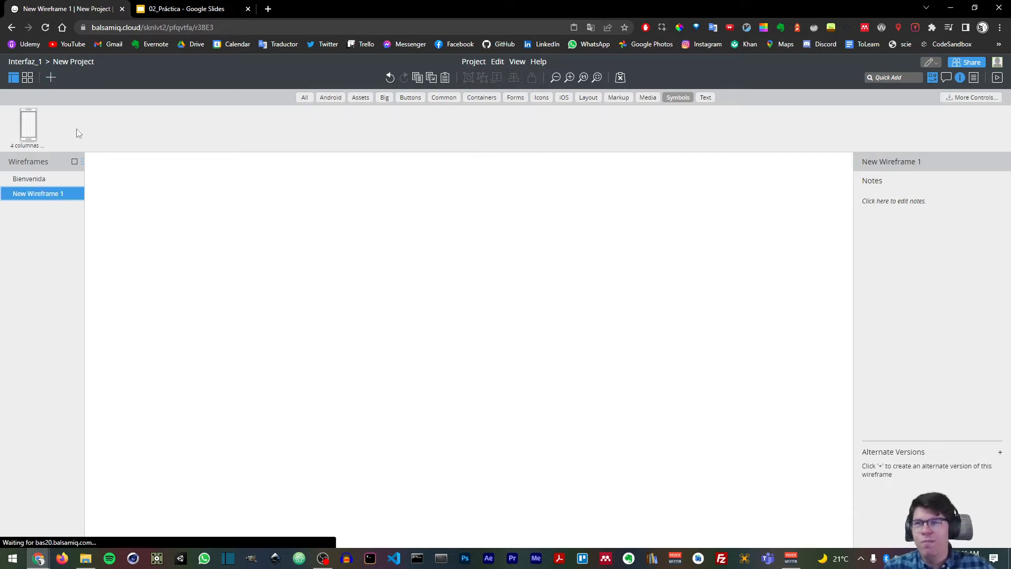
double_click(41, 194)
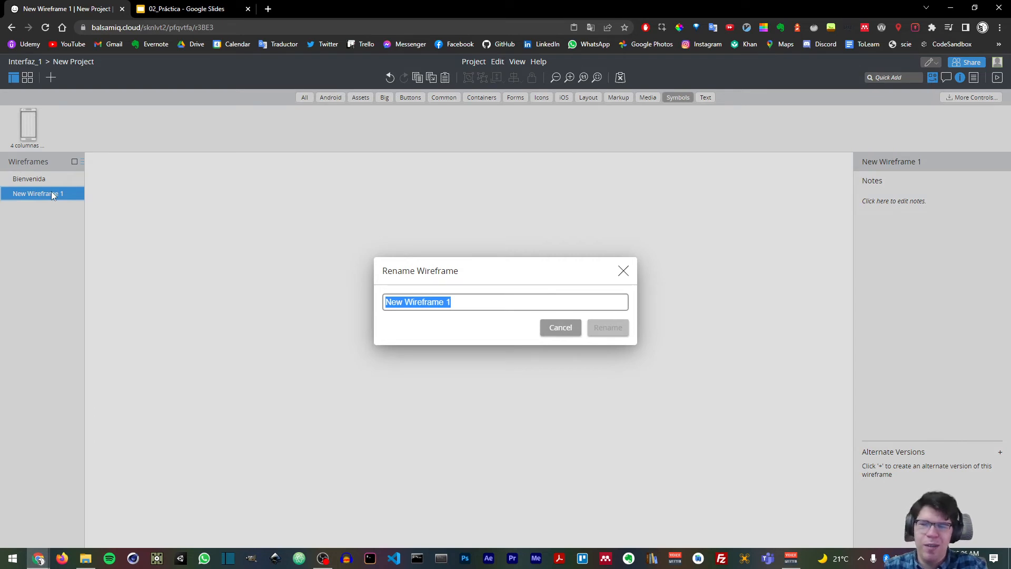
text(Decision Registro/ Login)
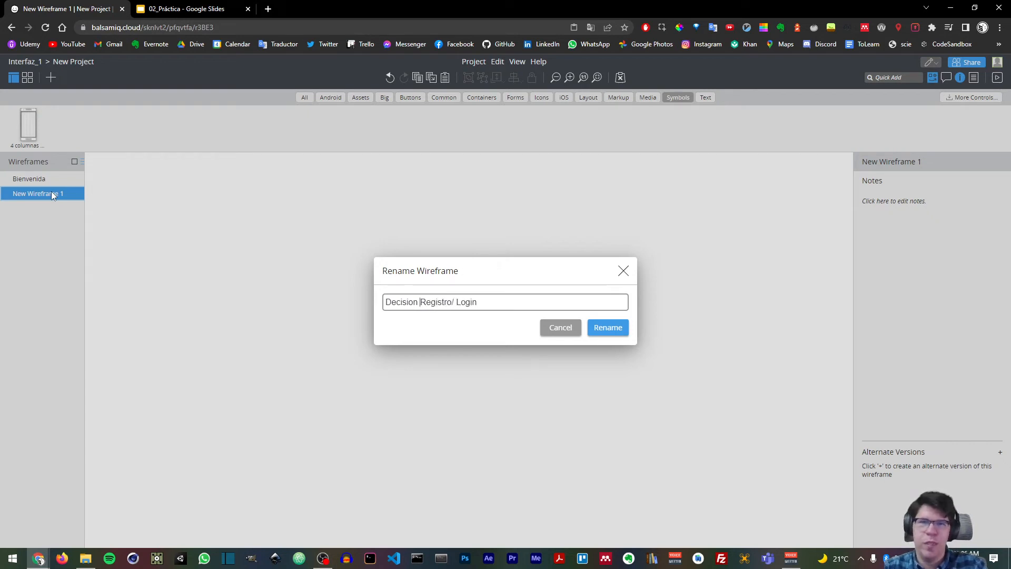
key(shift+Home)
key(BackSpace)
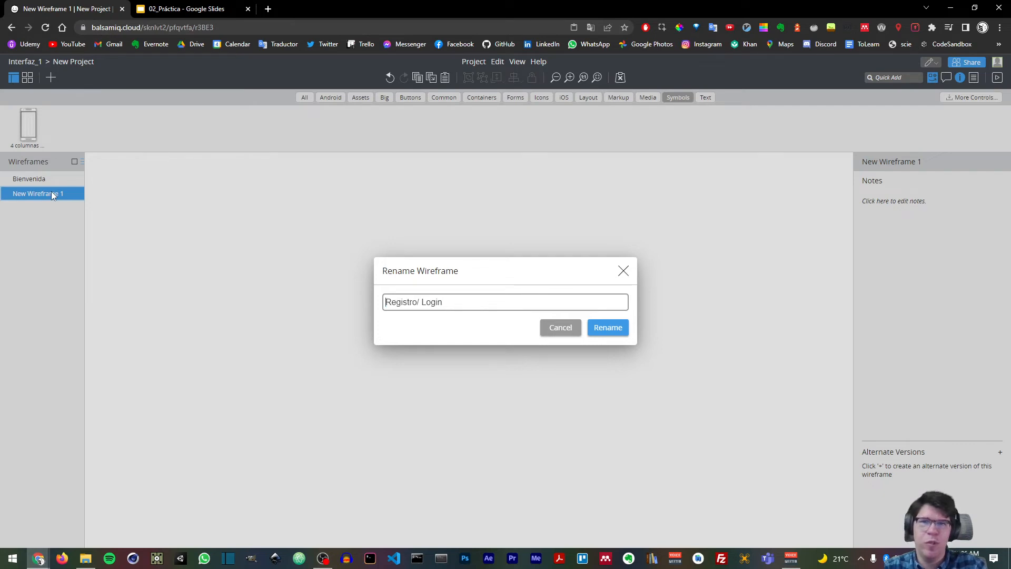
key(Return)
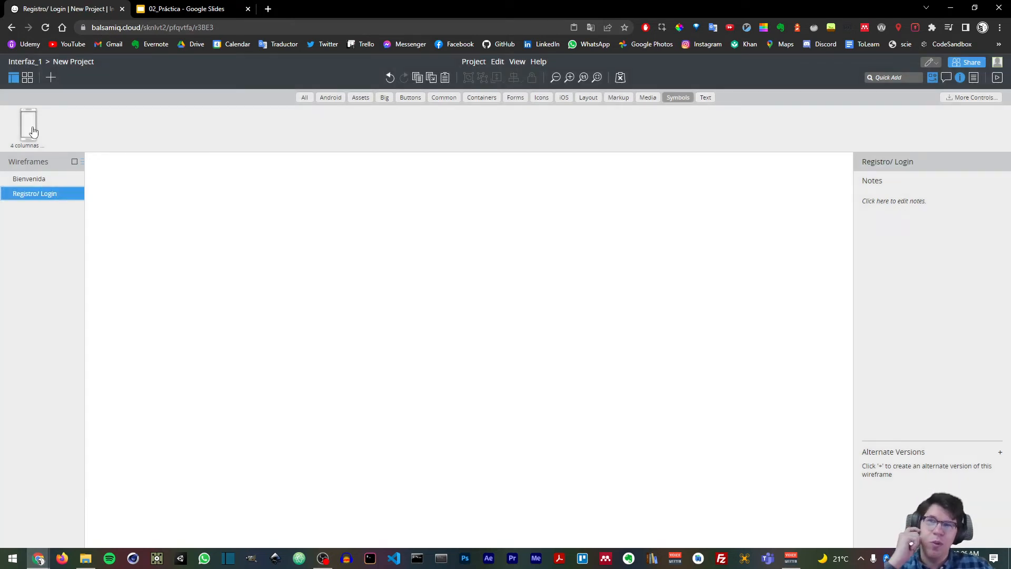
- Place an instance of the 4 columnas móvil symbol in the Registro/ Login wireframe at about X 213, Y 13
drag(32, 131, 334, 373)
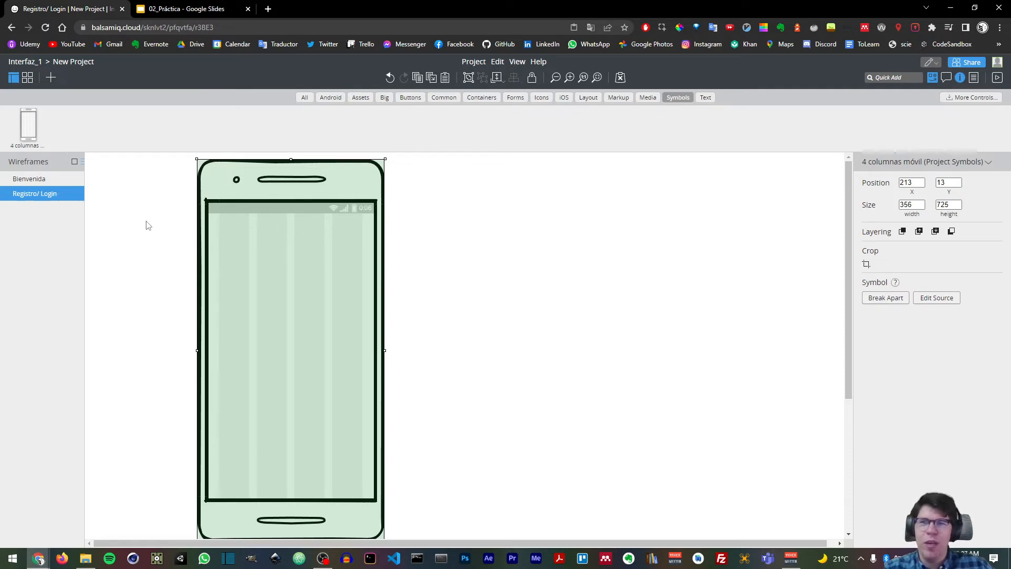
double_click(295, 237)
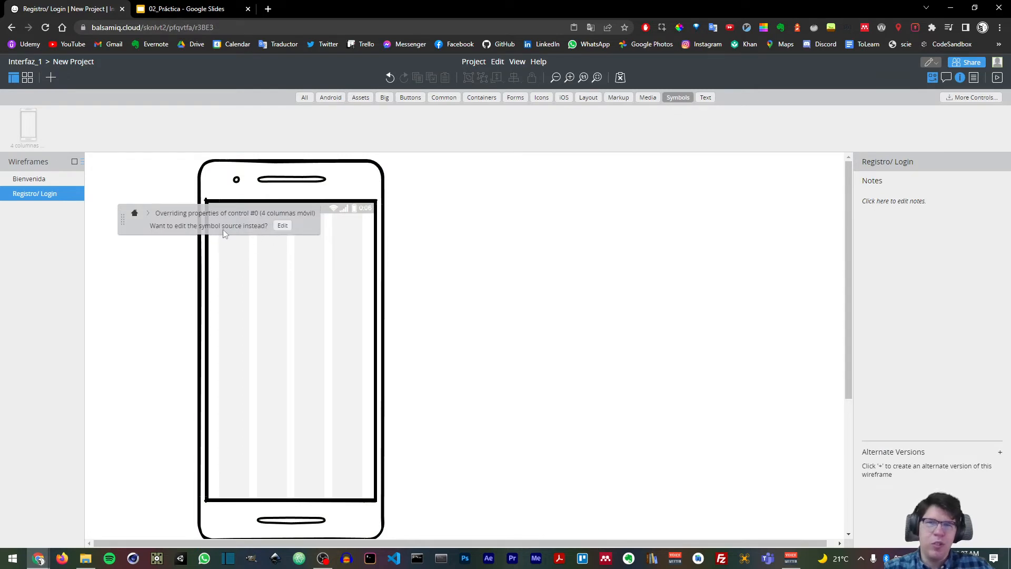
click(437, 263)
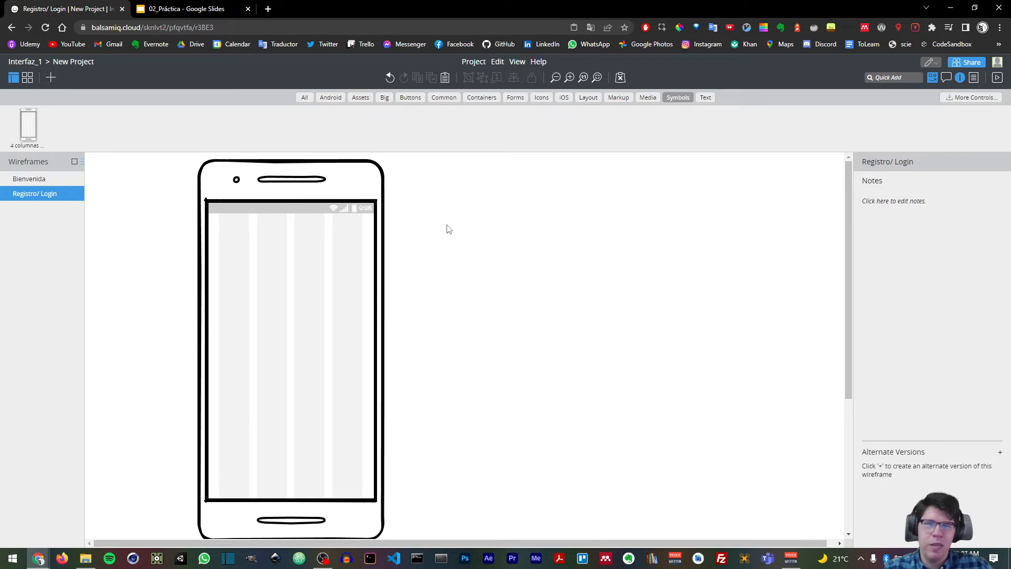
- Override the fourth column in the Registro/ Login instance, shortening it from above to about 274 high, and compare it with the Bienvenida wireframe
click(303, 257)
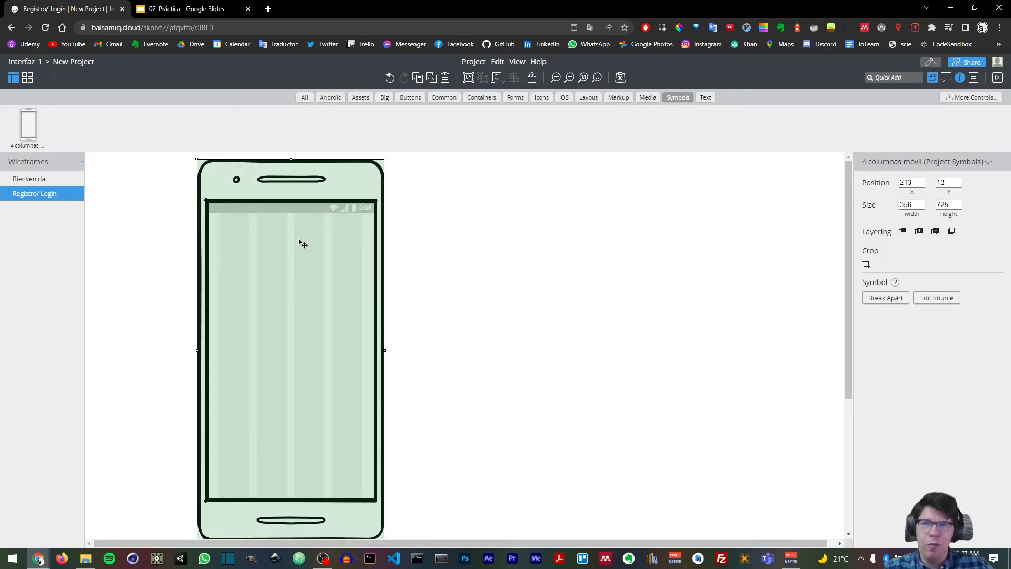
double_click(299, 243)
click(342, 226)
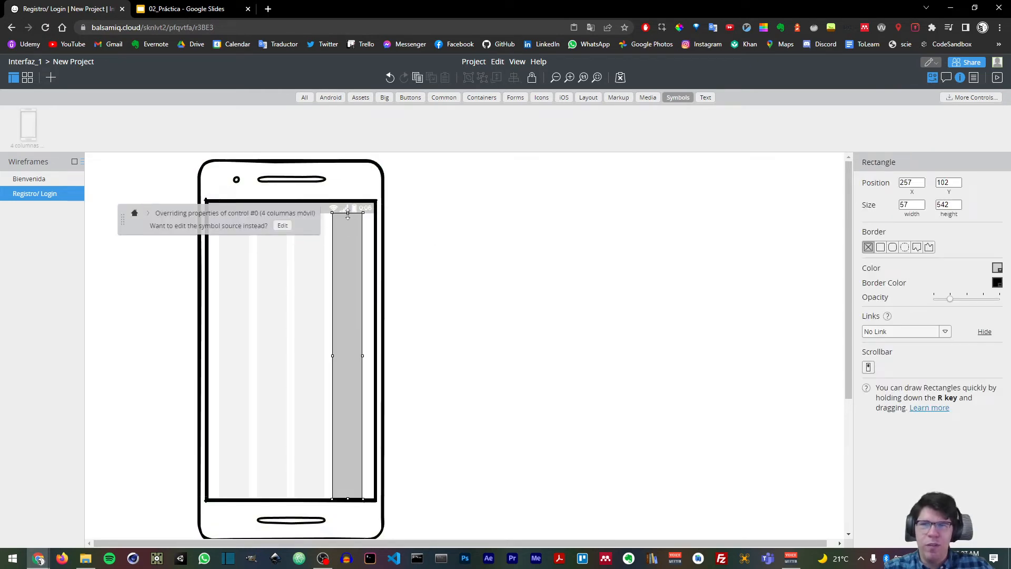
drag(347, 213, 342, 354)
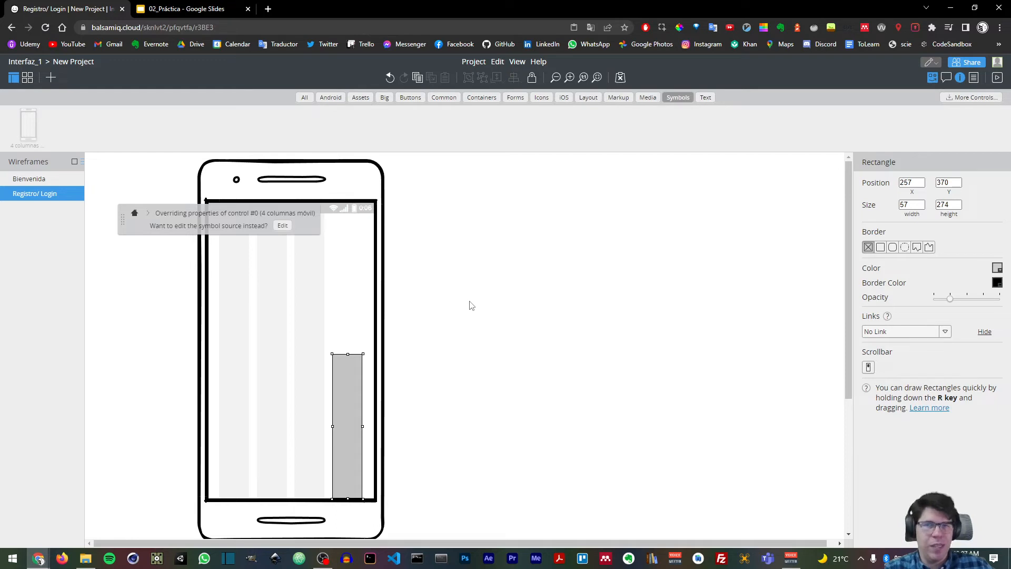
key(Delete)
click(49, 181)
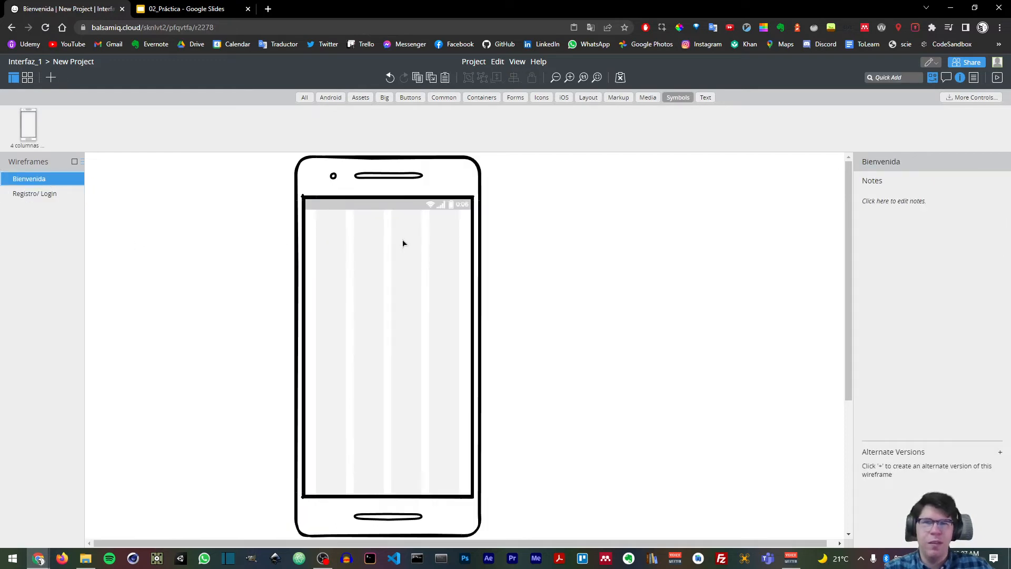
click(2, 193)
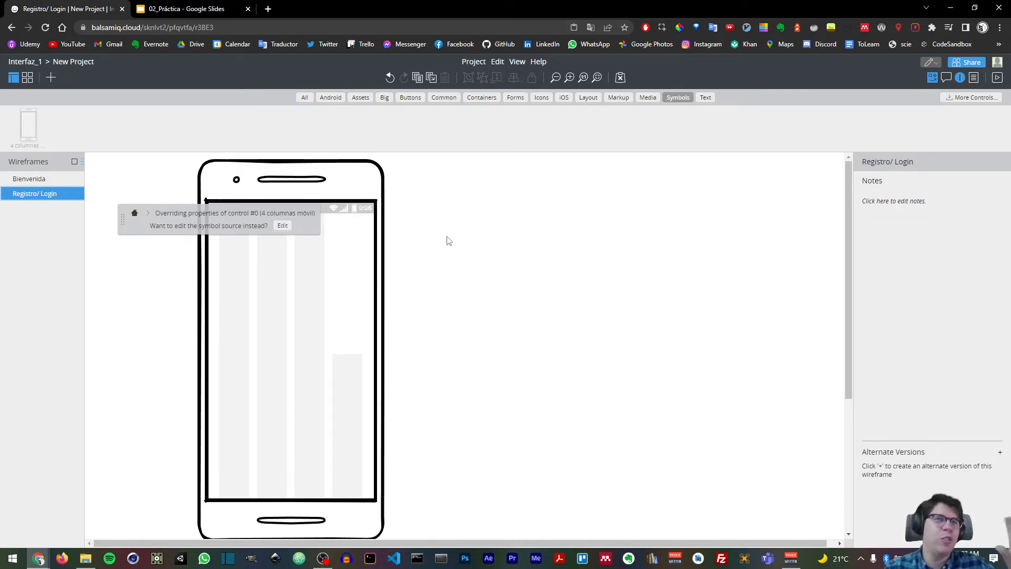
- Add a Bars hamburger icon to the symbol source, placing it above the fourth column at about X 262, Y 112
click(283, 225)
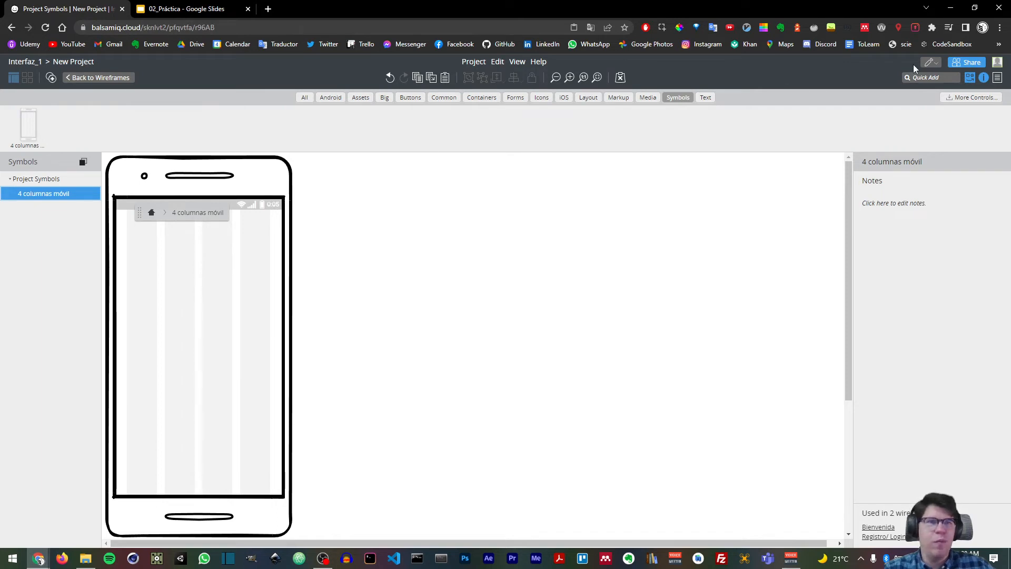
click(931, 78)
text(ham)
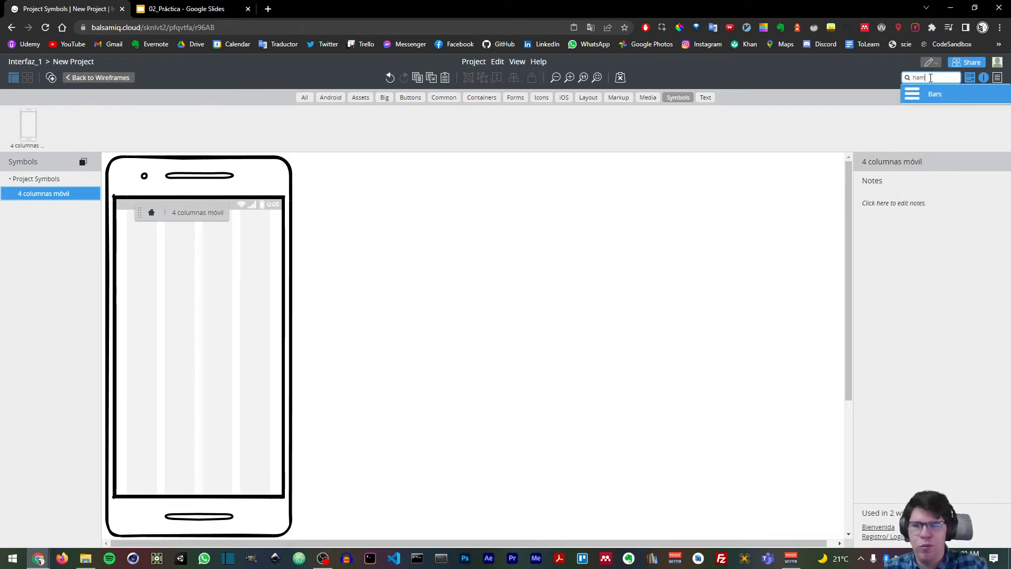
text(bur)
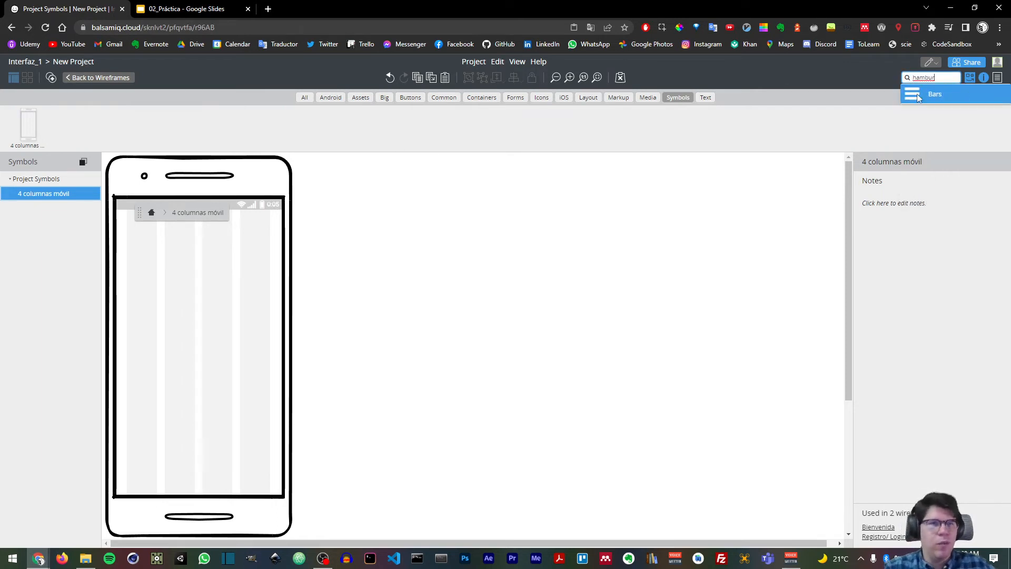
click(928, 94)
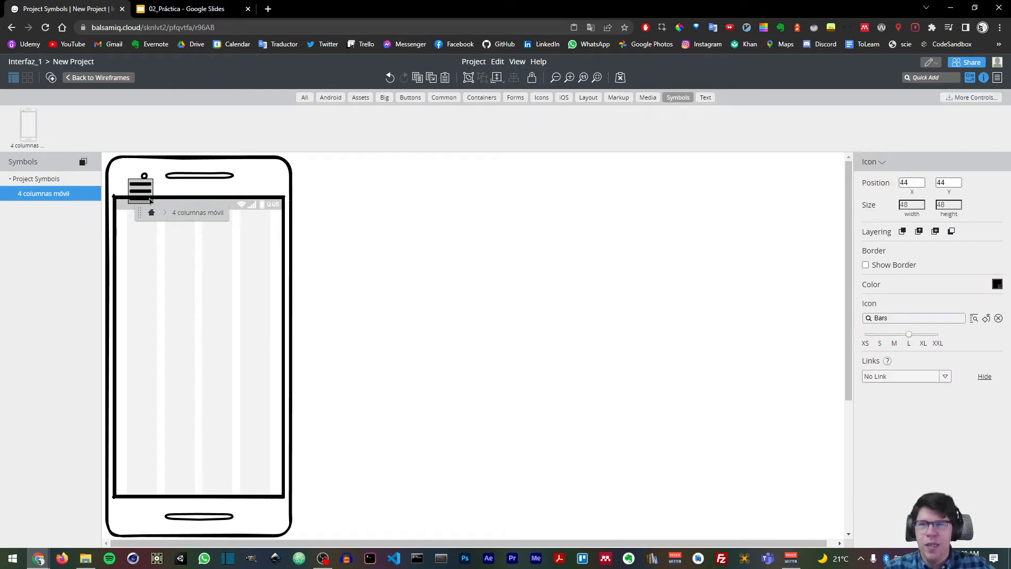
drag(151, 200, 256, 230)
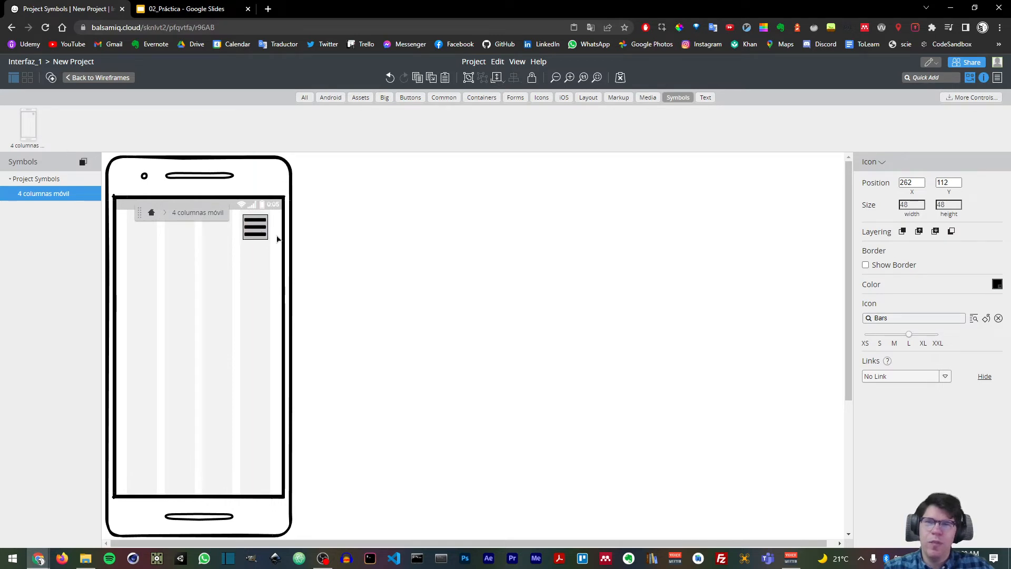
click(367, 243)
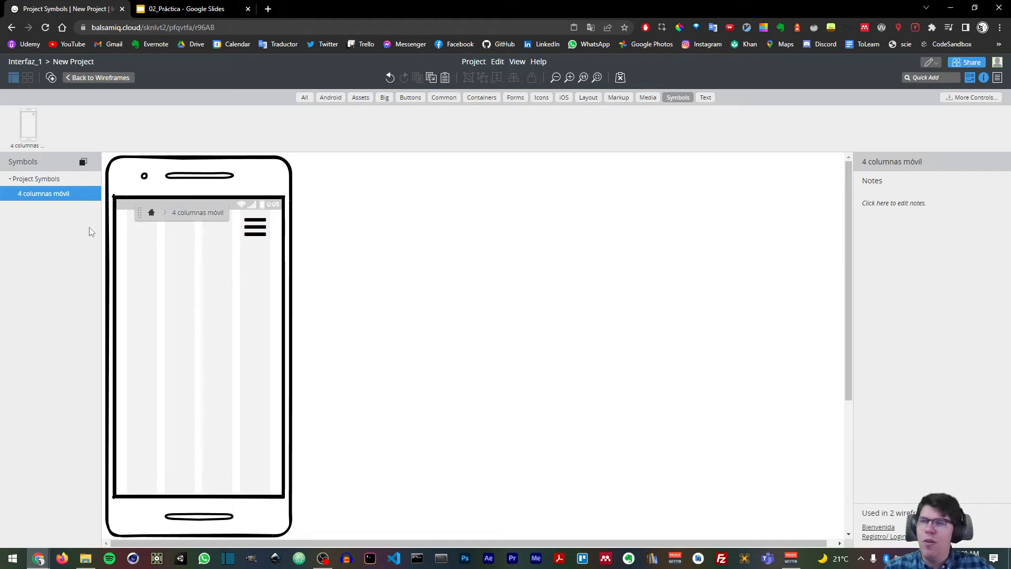
- Return to the wireframes and compare Bienvenida with Registro/ Login to check how the symbol edit carries over to each instance
click(81, 77)
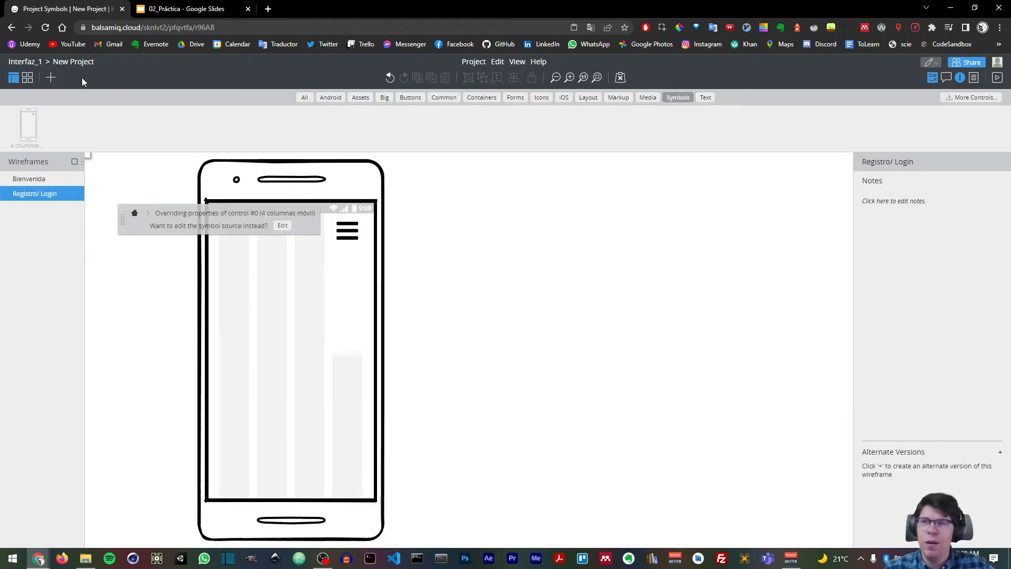
click(29, 179)
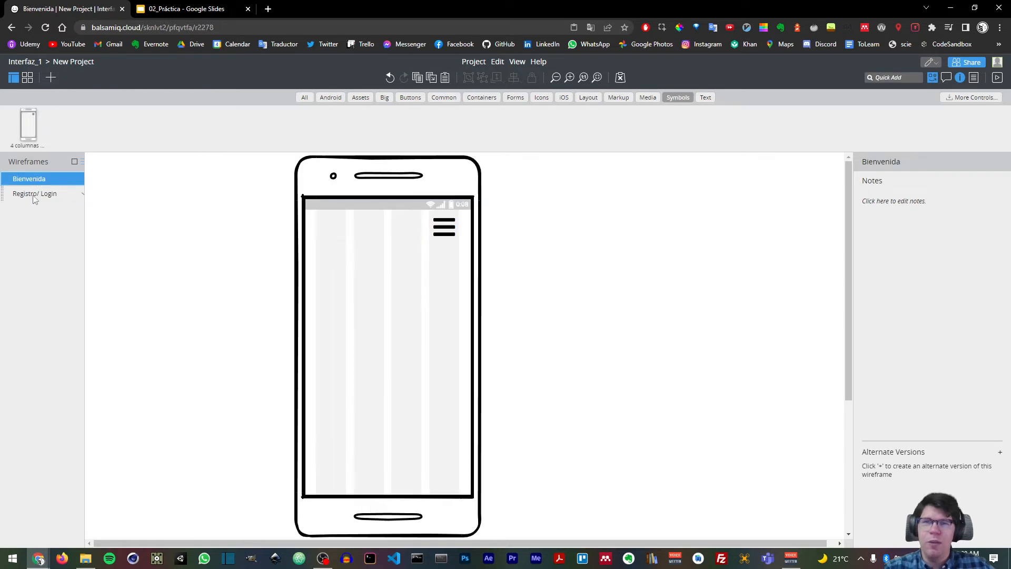
click(34, 197)
click(39, 180)
click(37, 196)
click(41, 180)
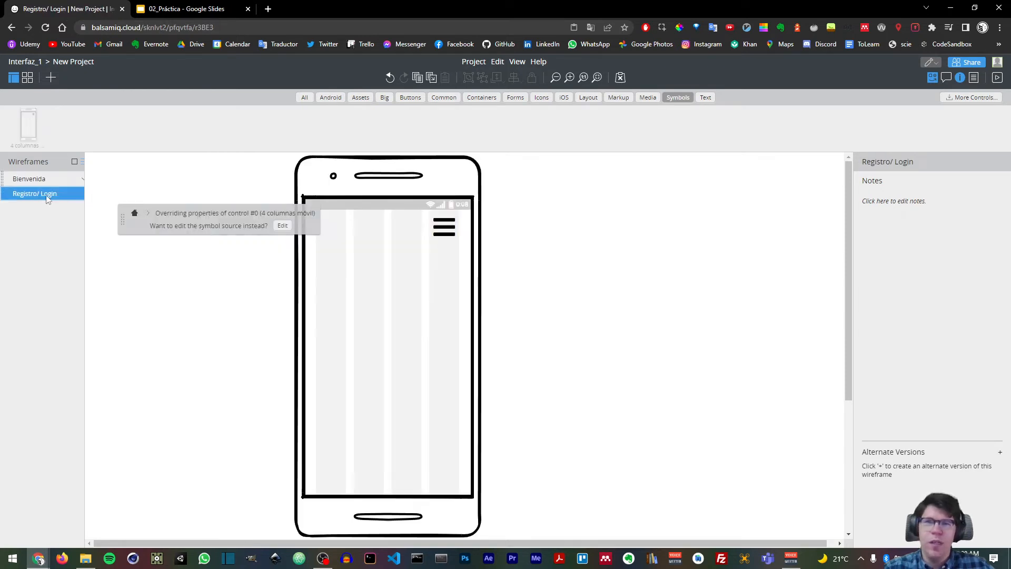
click(42, 194)
click(44, 180)
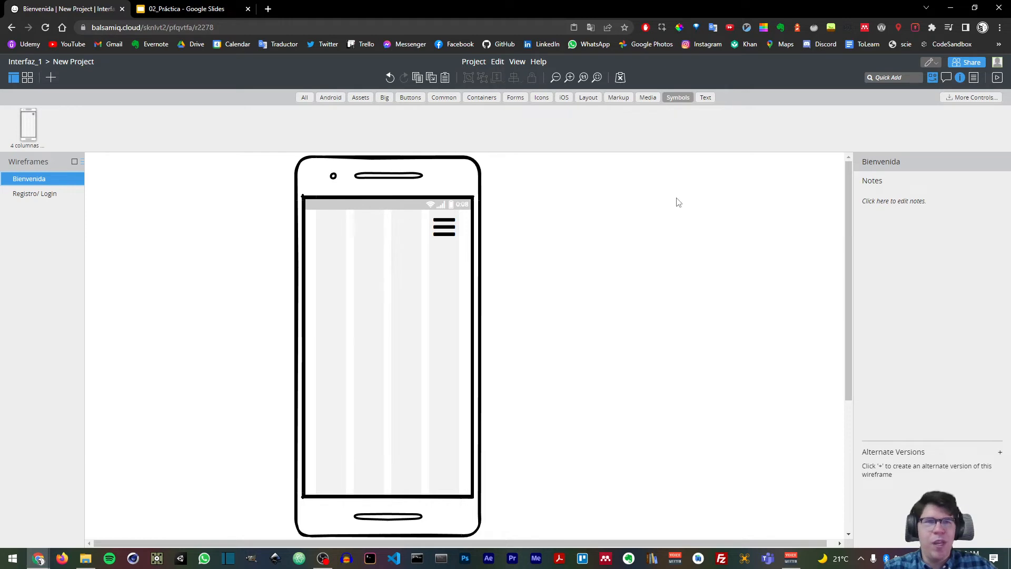
- Add an Image placeholder to the Bienvenida wireframe, about 130 by 129, spanning the two middle columns at about X 510, Y 152
click(917, 80)
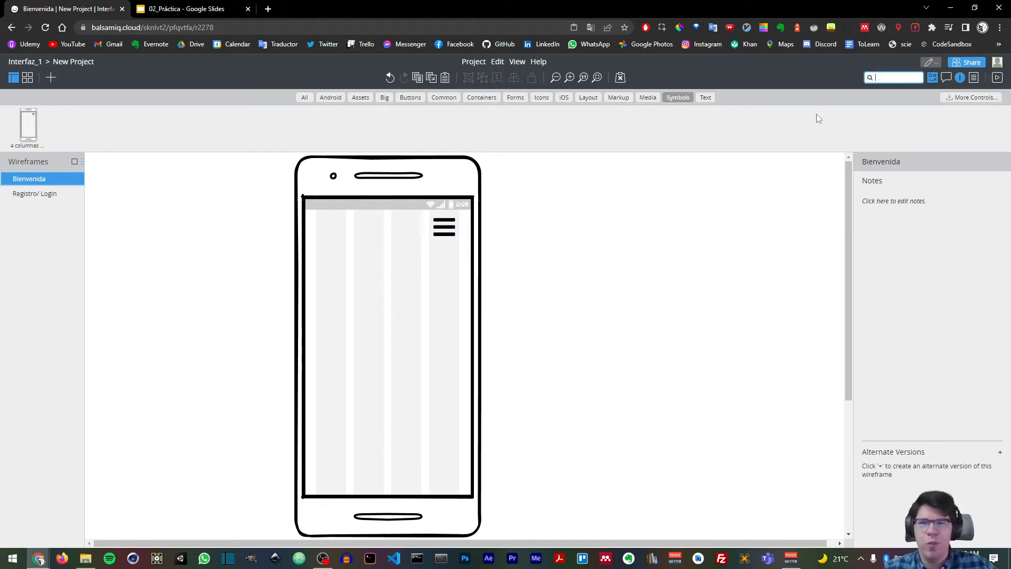
text(ina)
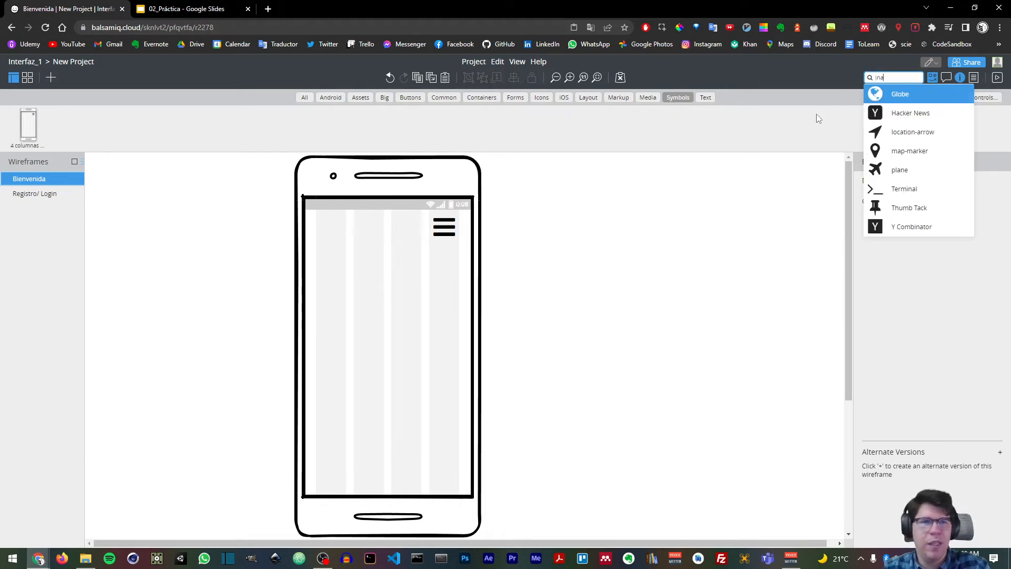
key(BackSpace)
key(BackSpace)
key(BackSpace)
text(image)
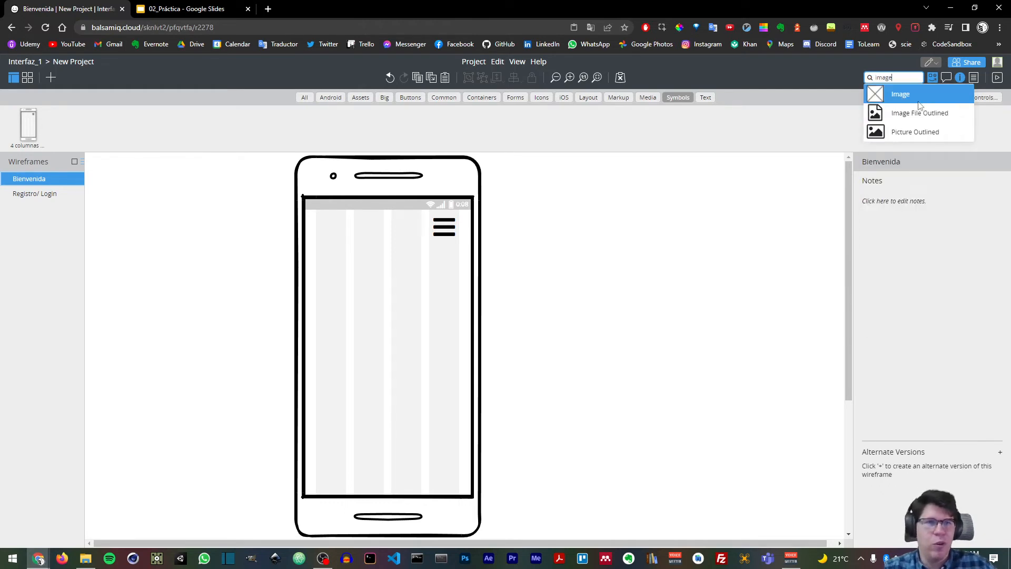
key(Return)
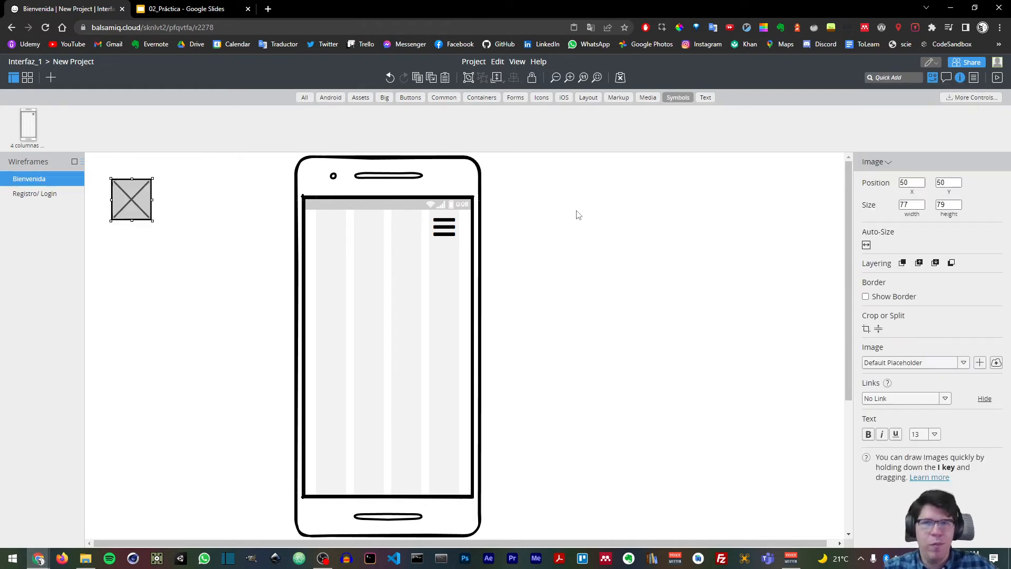
drag(141, 211, 389, 300)
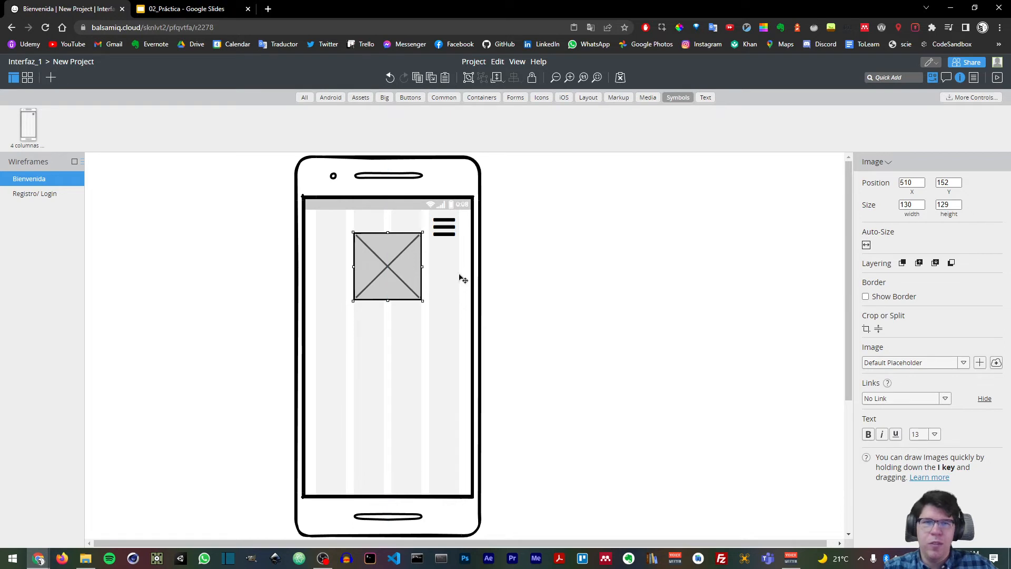
- Set the image placeholder's height to 130 and move it down the middle columns to about Y 207
click(919, 183)
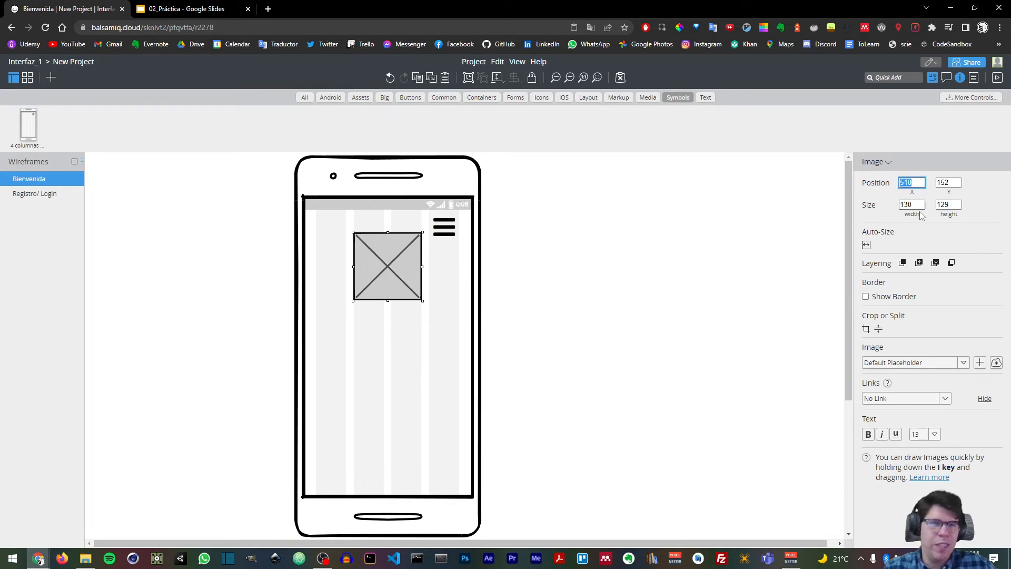
click(918, 206)
click(945, 205)
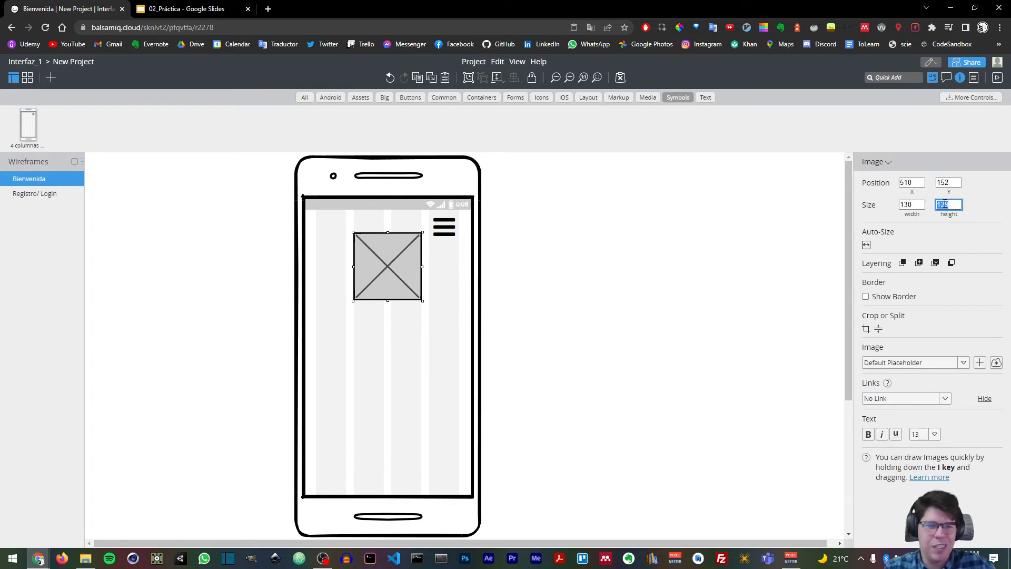
text(130)
key(Return)
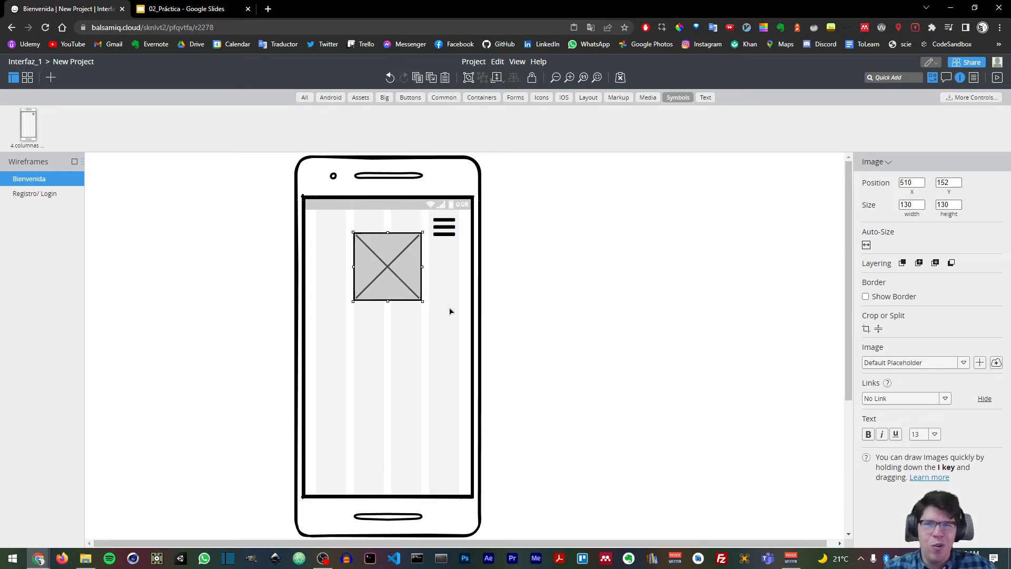
mouse_move(421, 299)
mouse_down()
mouse_move(460, 338)
mouse_move(412, 290)
mouse_move(421, 272)
mouse_move(400, 269)
mouse_move(407, 298)
mouse_up()
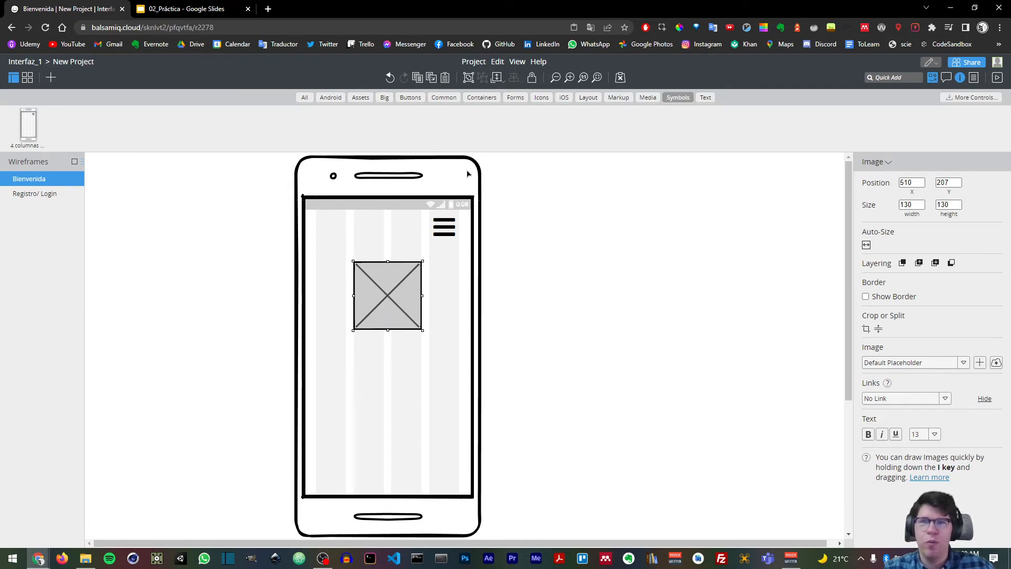
- Place a Line of Text beneath the image at about X 510, Y 380 and narrow it to 130 wide
click(706, 97)
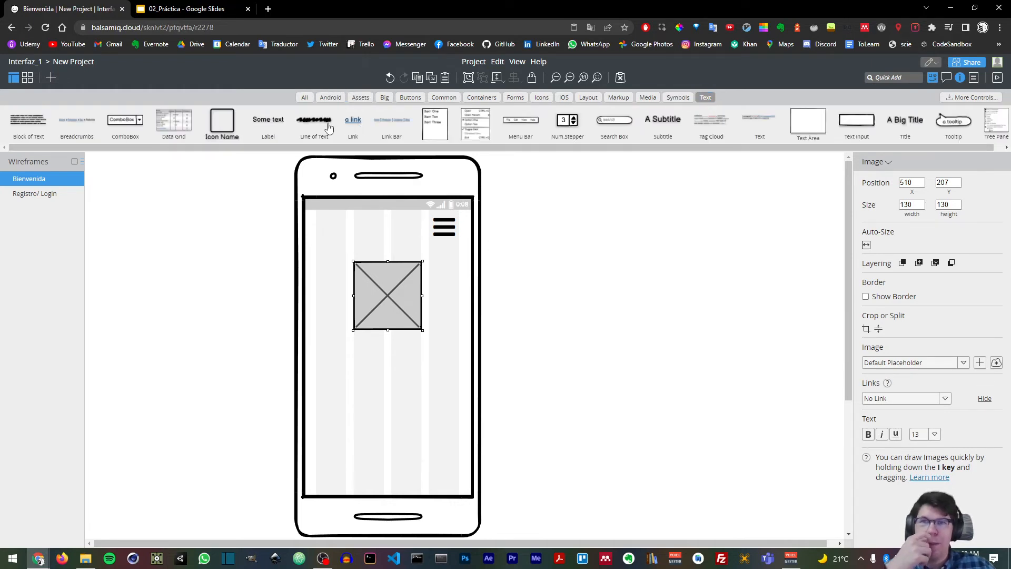
drag(328, 132, 354, 361)
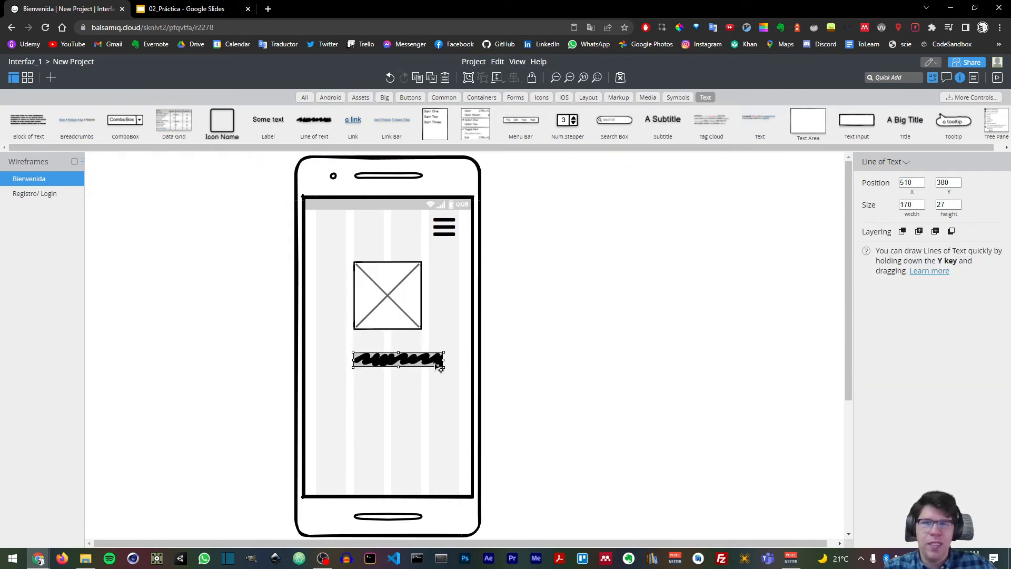
drag(444, 360, 423, 360)
key(super)
key(super)
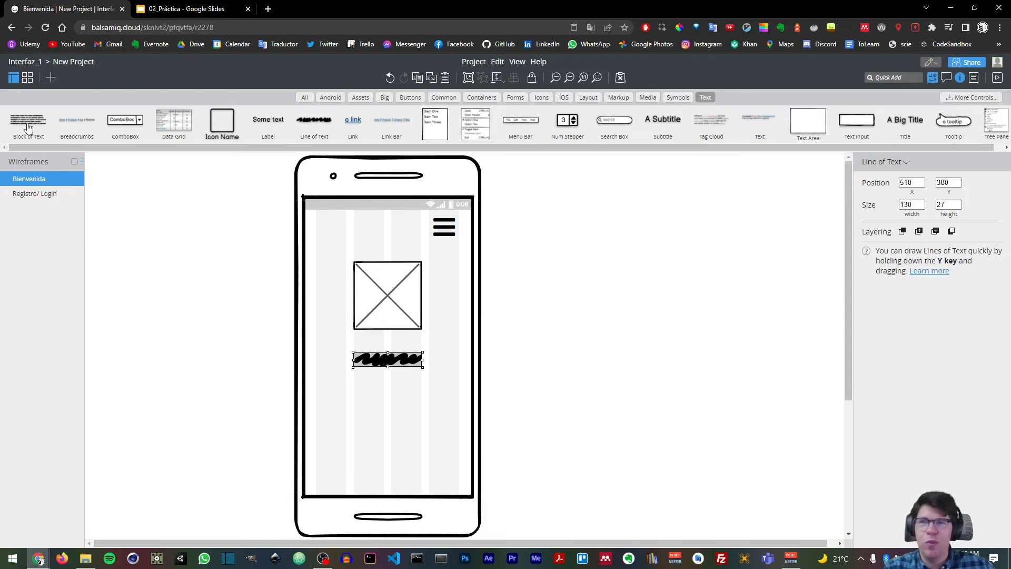
- Place a Block of Text across all four columns below the text line, about 270 by 80 at X 440, Y 459
drag(29, 123, 372, 406)
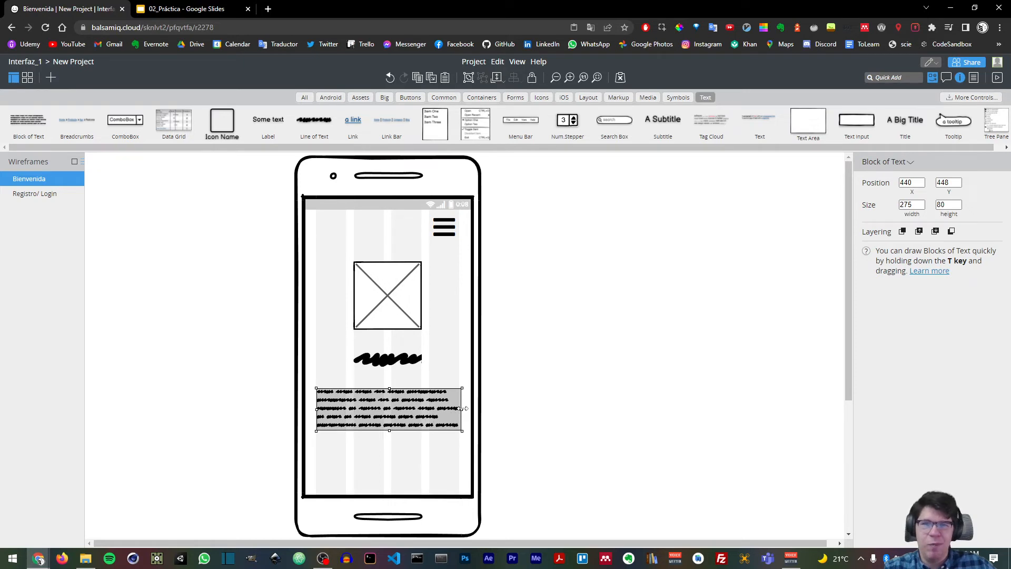
drag(465, 411, 445, 419)
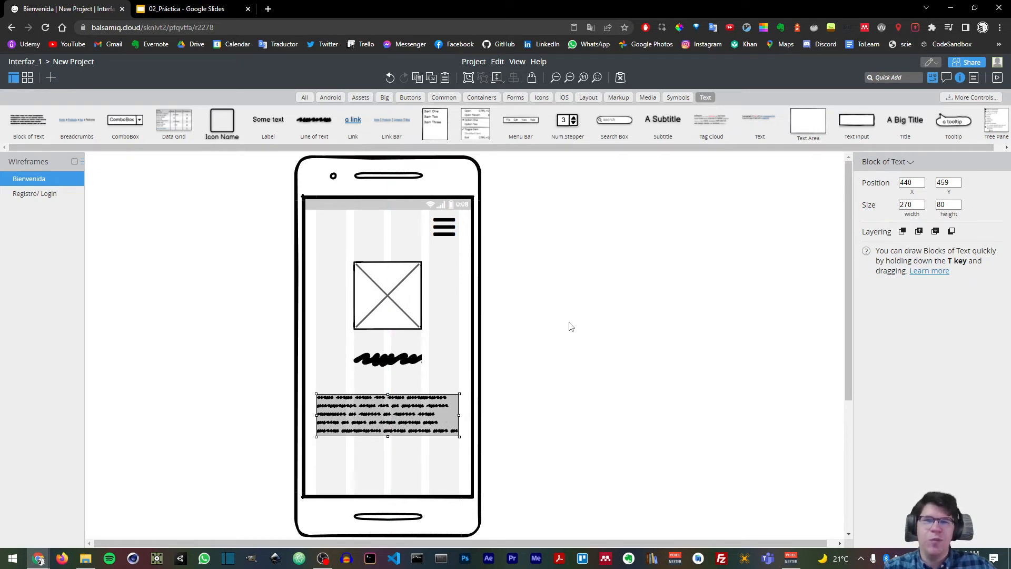
click(570, 324)
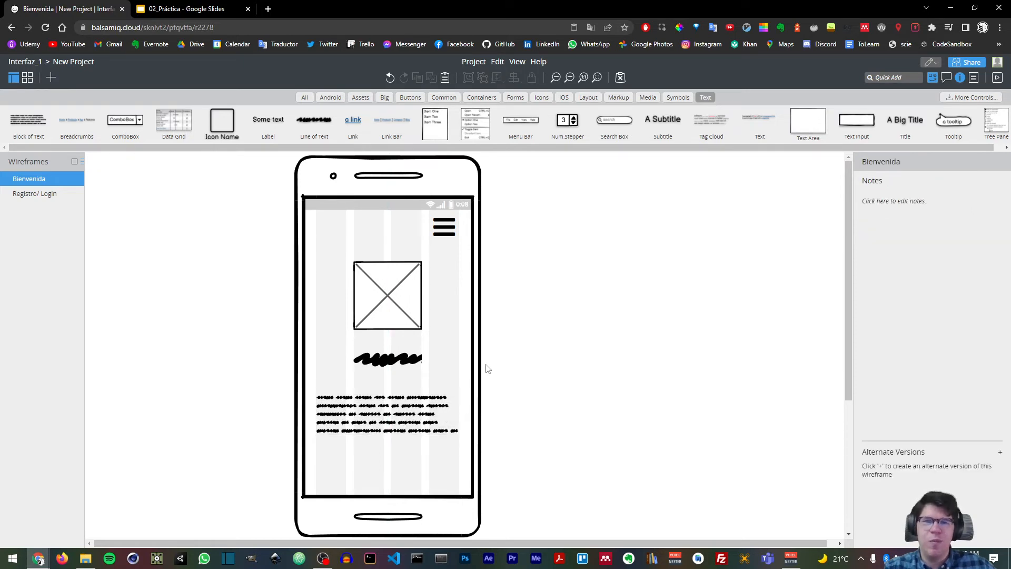
- Extend the overridden fourth column in the Registro/ Login instance upward to the full height of the other columns
click(34, 195)
click(342, 363)
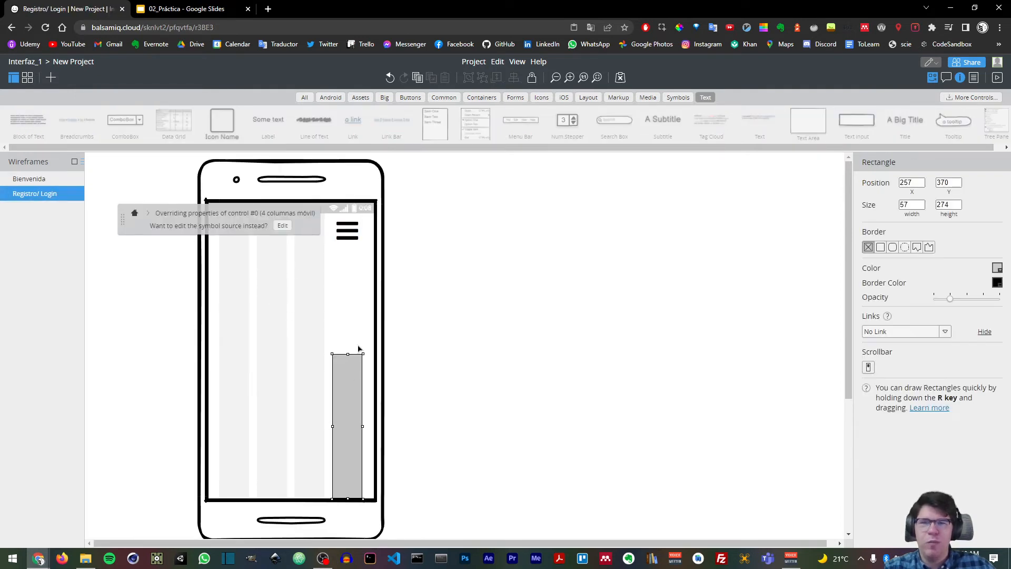
drag(348, 354, 348, 212)
click(443, 242)
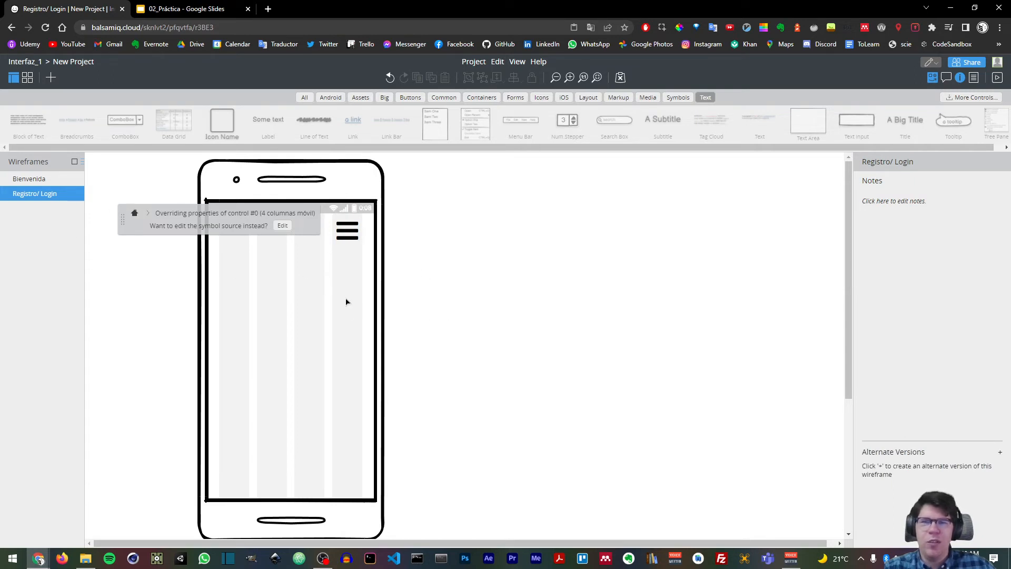
click(45, 180)
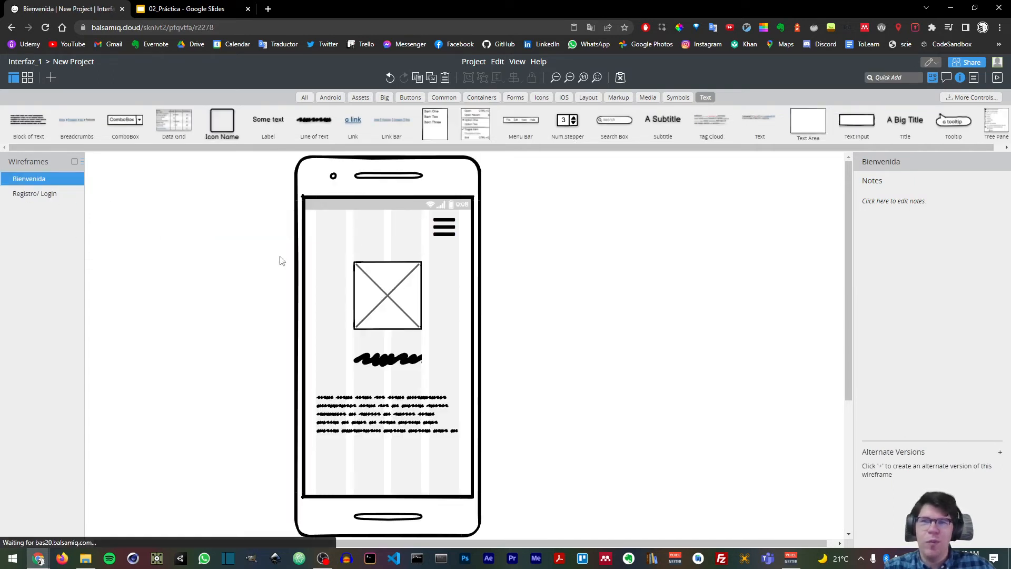
click(400, 290)
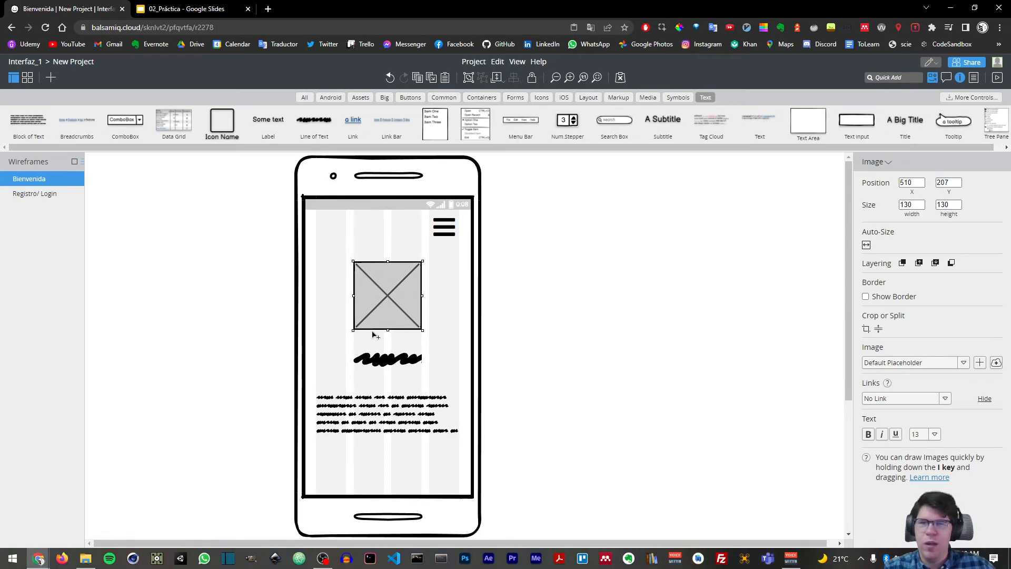
click(37, 195)
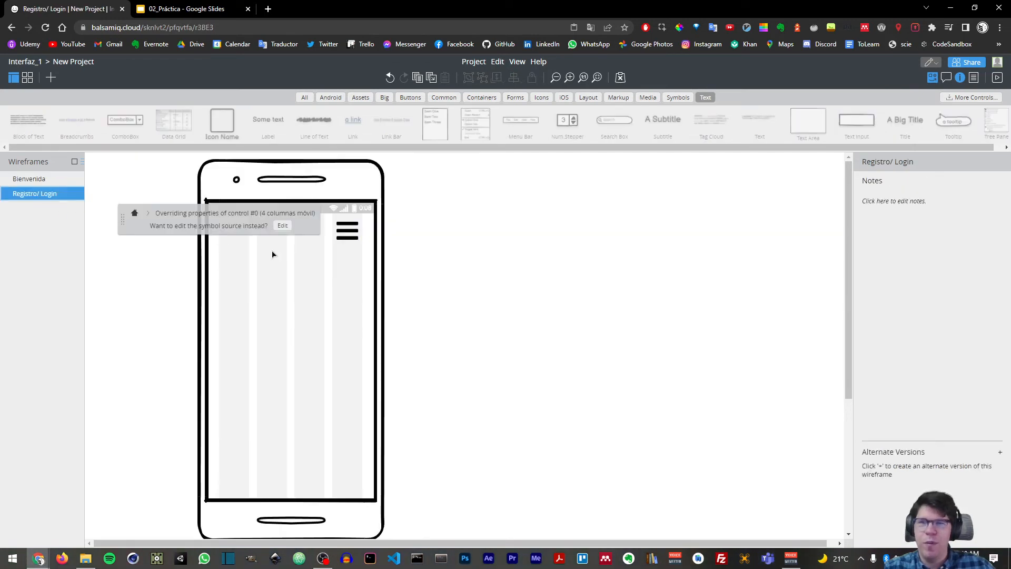
click(494, 310)
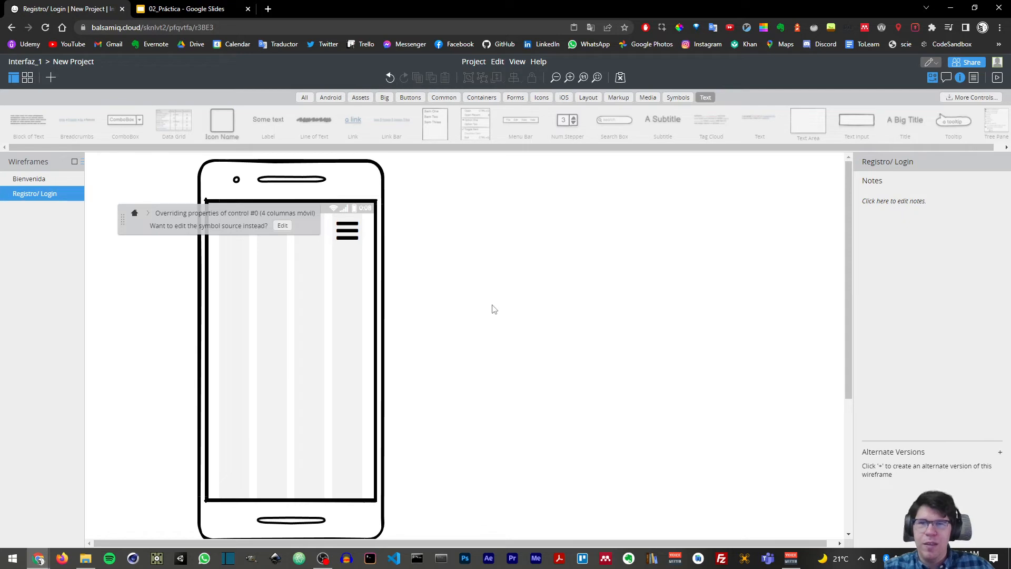
- Copy the image placeholder from Bienvenida into Registro/ Login, placing it over the two middle columns at about X 326, Y 175
click(29, 179)
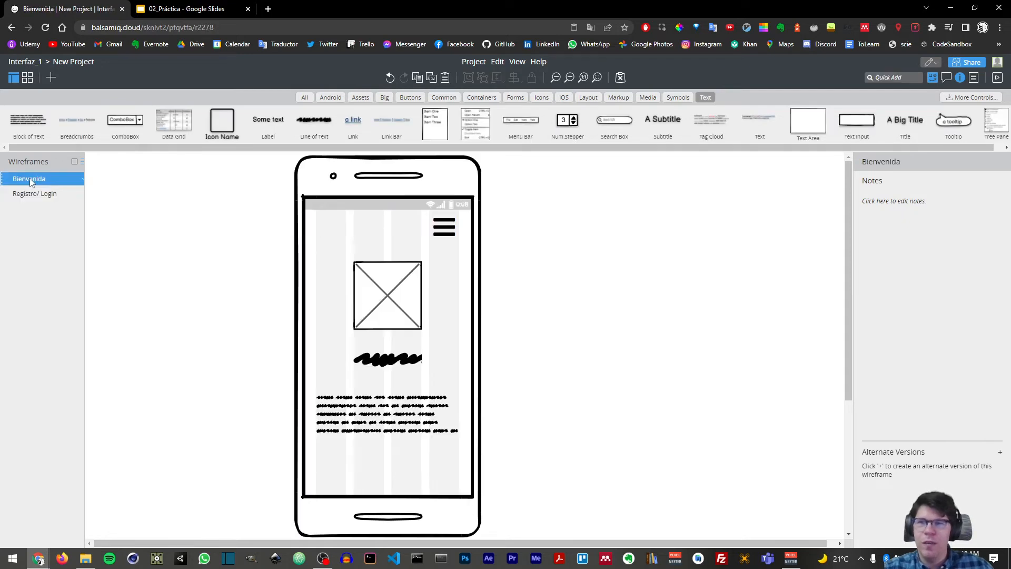
click(375, 295)
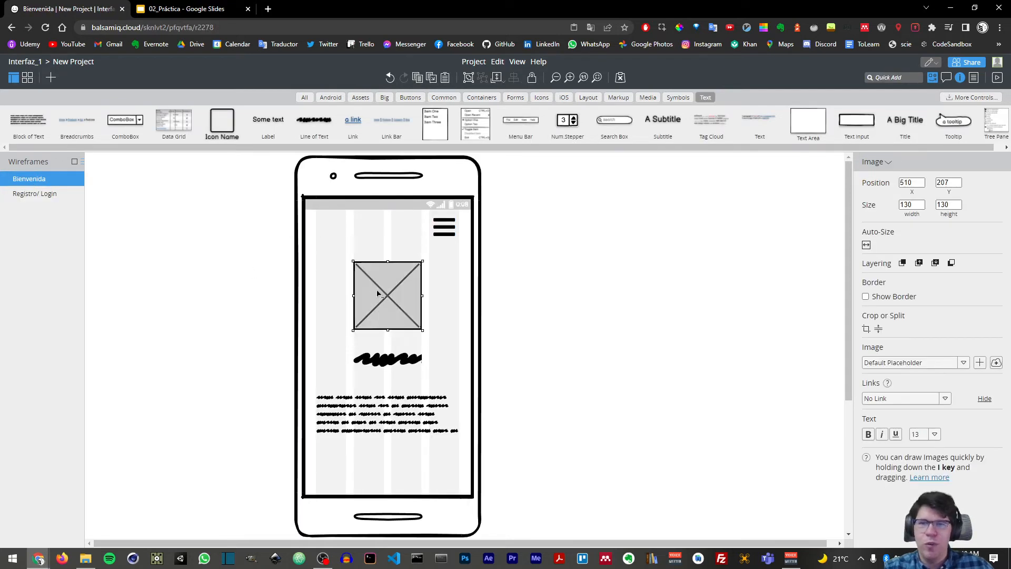
click(49, 194)
click(459, 278)
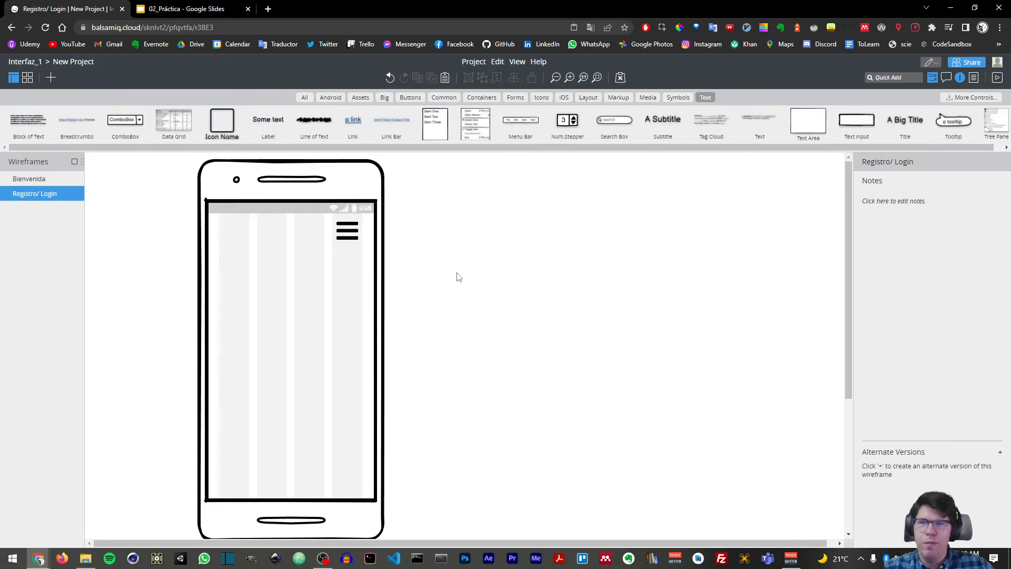
key(ctrl+v)
drag(402, 297, 308, 283)
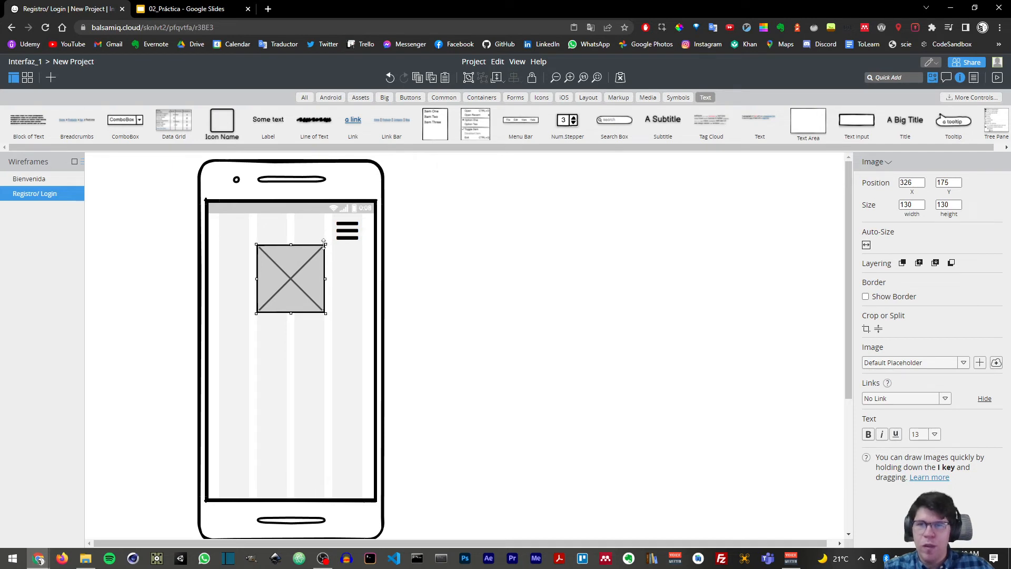
- Shrink the copied image to about 77 by 77 and centre it horizontally near the top of the phone screen
drag(325, 244, 299, 267)
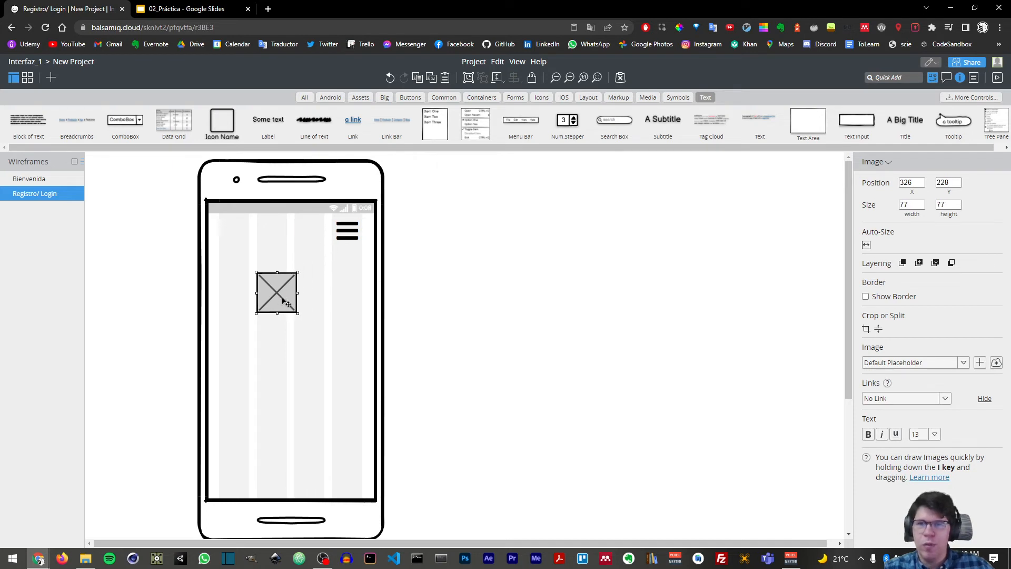
drag(285, 302, 297, 281)
click(427, 287)
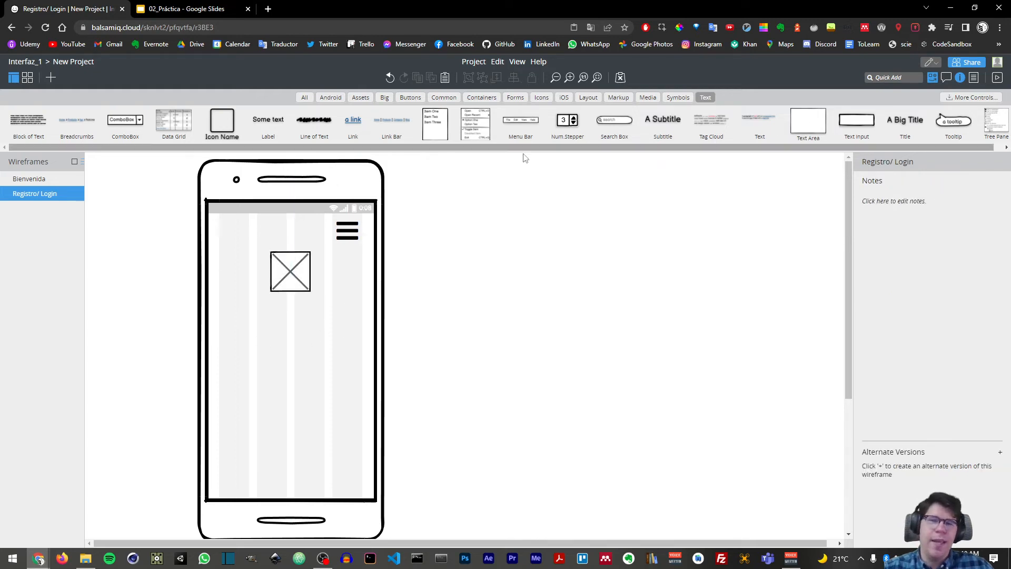
- Consult the sketches in the slides, then add a Button spanning all four columns, about 272 by 59 at X 255, Y 323
click(204, 14)
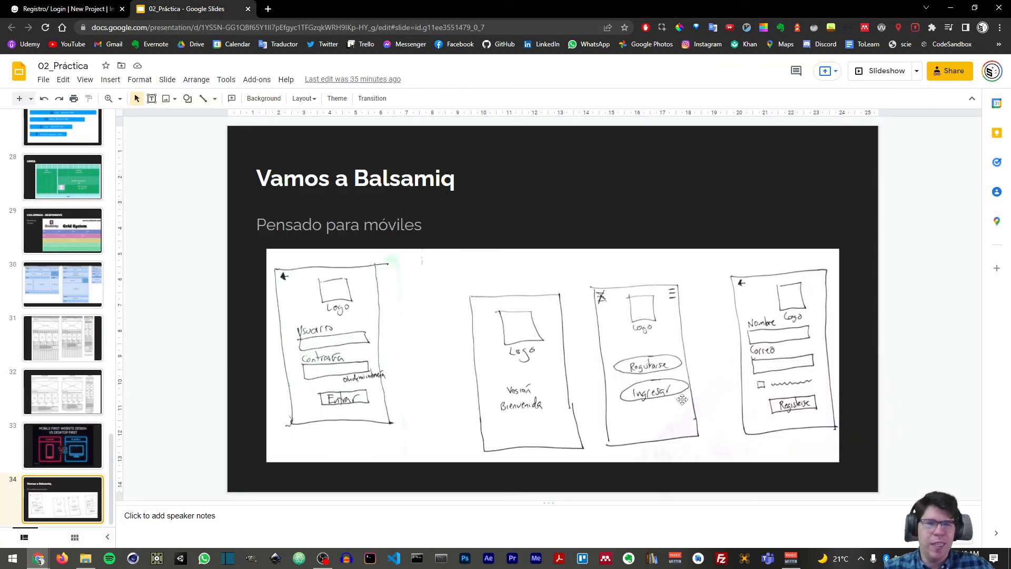
click(63, 9)
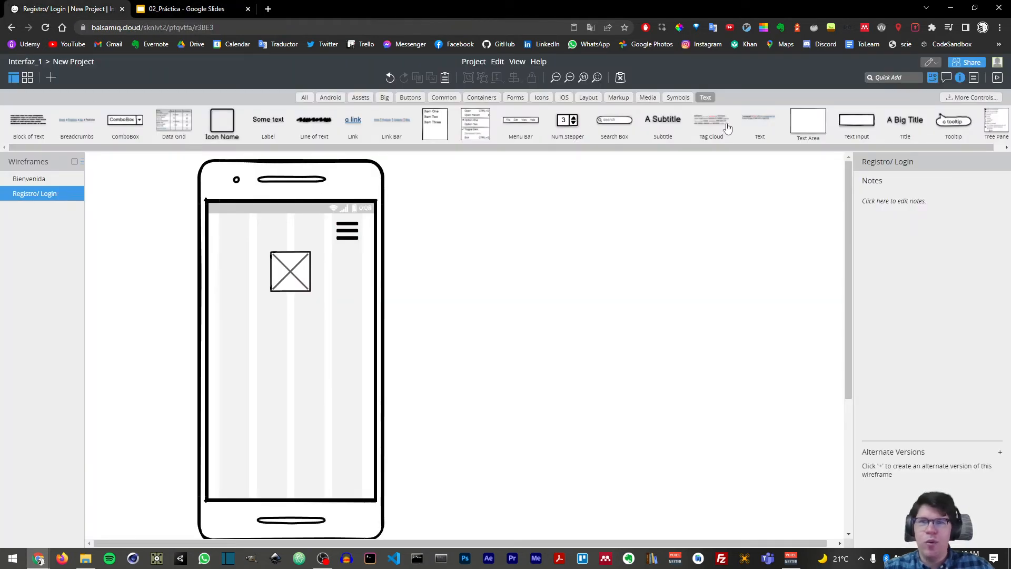
click(891, 78)
text(butto)
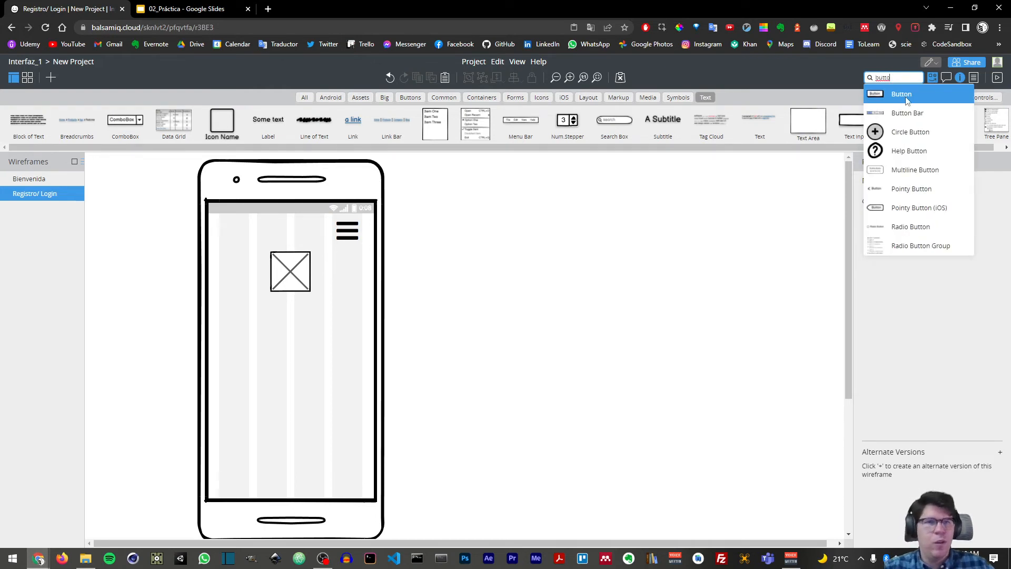
key(Return)
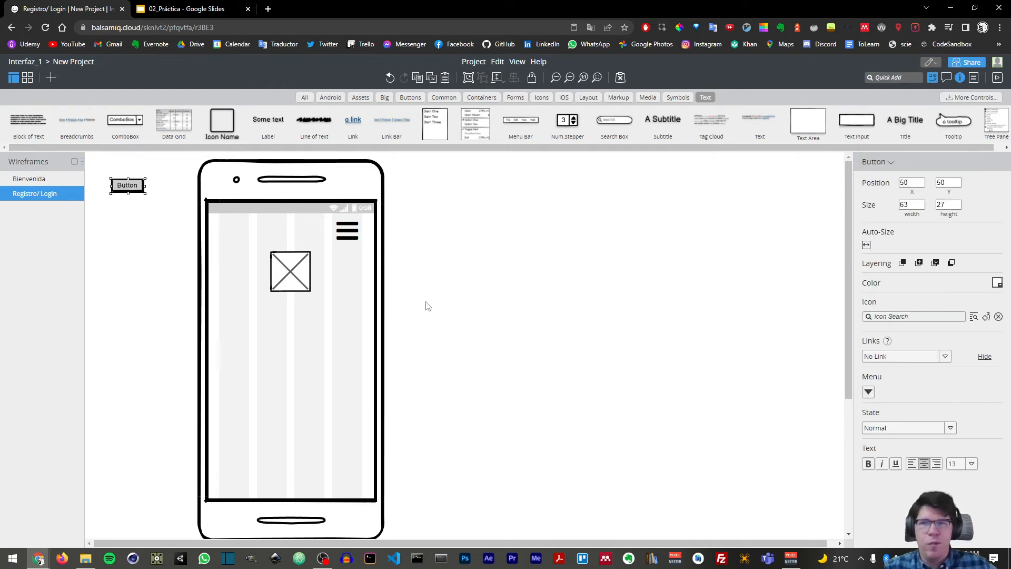
drag(132, 190, 362, 329)
mouse_move(293, 337)
mouse_down()
mouse_move(292, 364)
mouse_move(292, 353)
mouse_up()
- Label the new button Registrarse
double_click(302, 339)
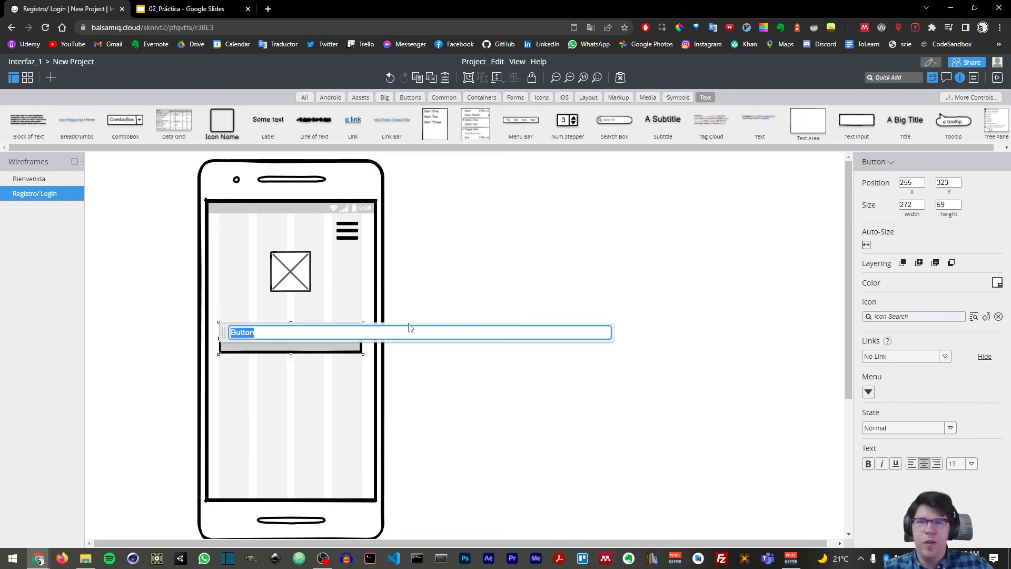
text(Registrarse)
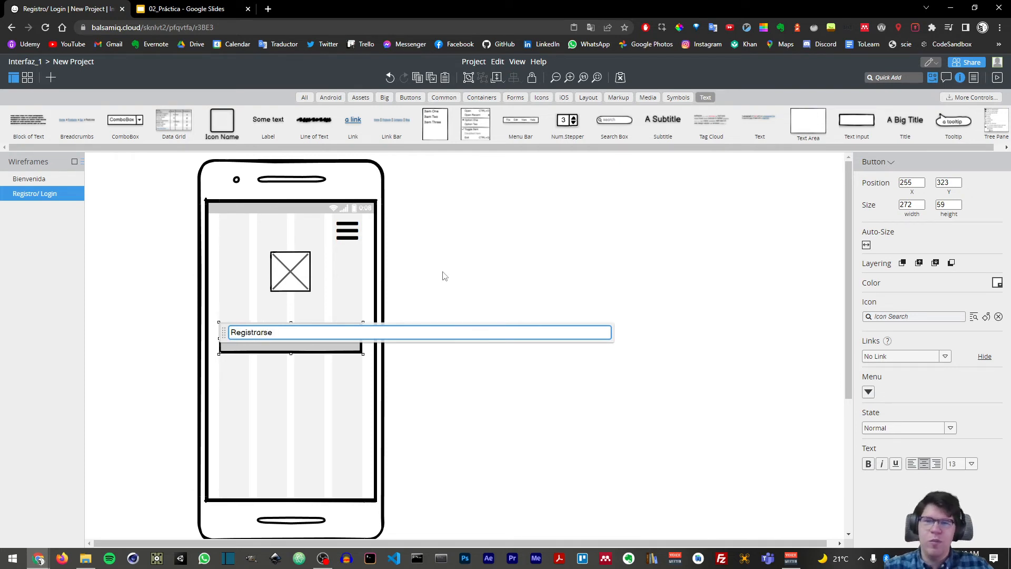
click(443, 272)
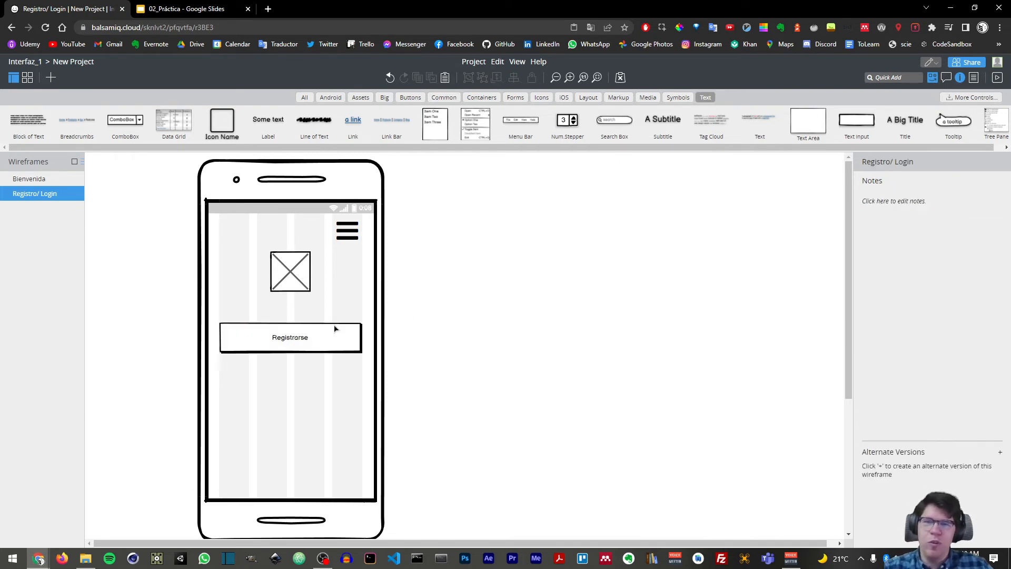
- Duplicate the Registrarse button below the original and move both buttons down together to about Y 373
drag(324, 337, 321, 383)
key(ctrl+z)
shift+click(329, 342)
drag(331, 343, 331, 364)
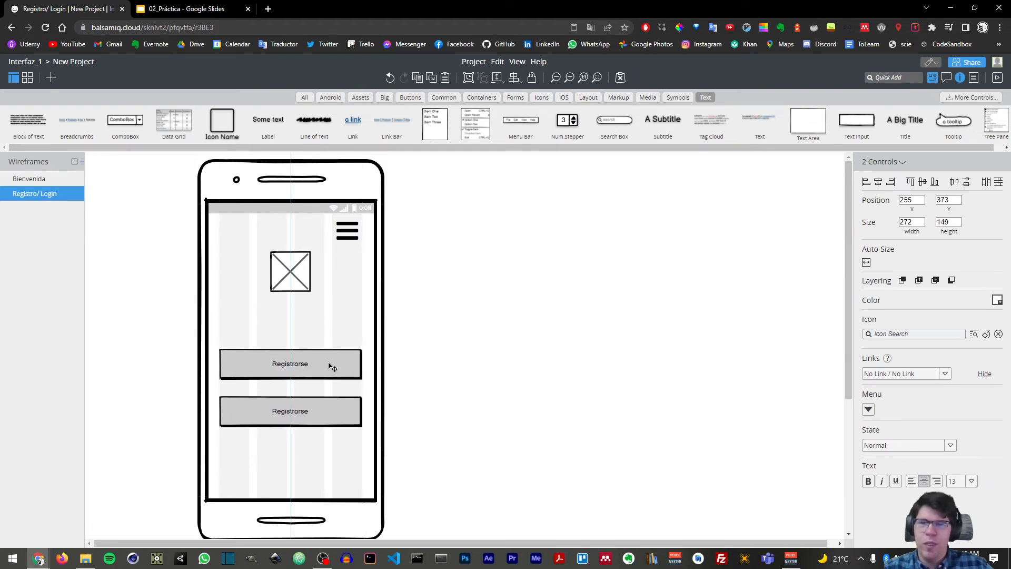
- Relabel the lower duplicated button as Ingresar
click(451, 354)
double_click(293, 416)
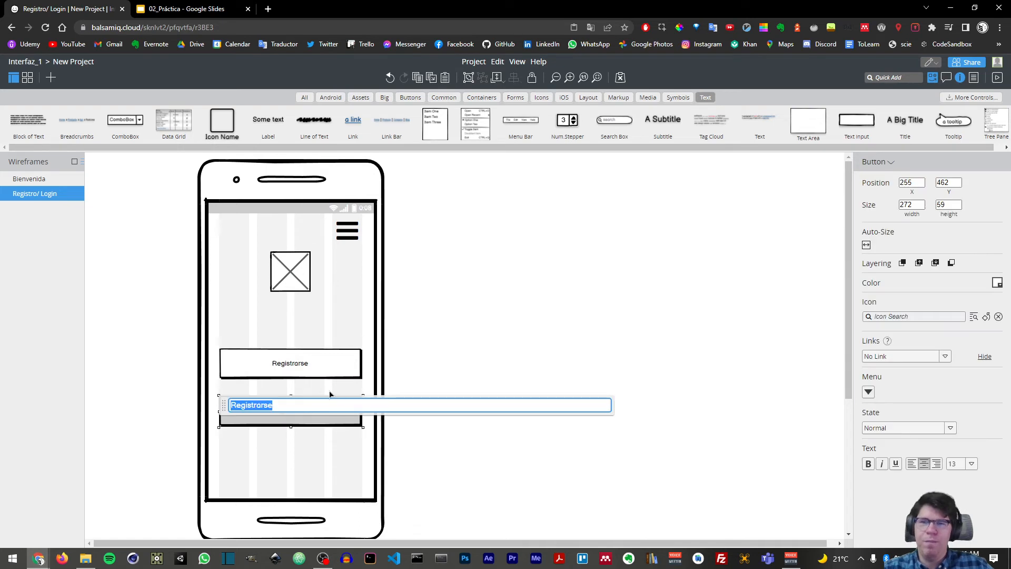
text(Ingresar)
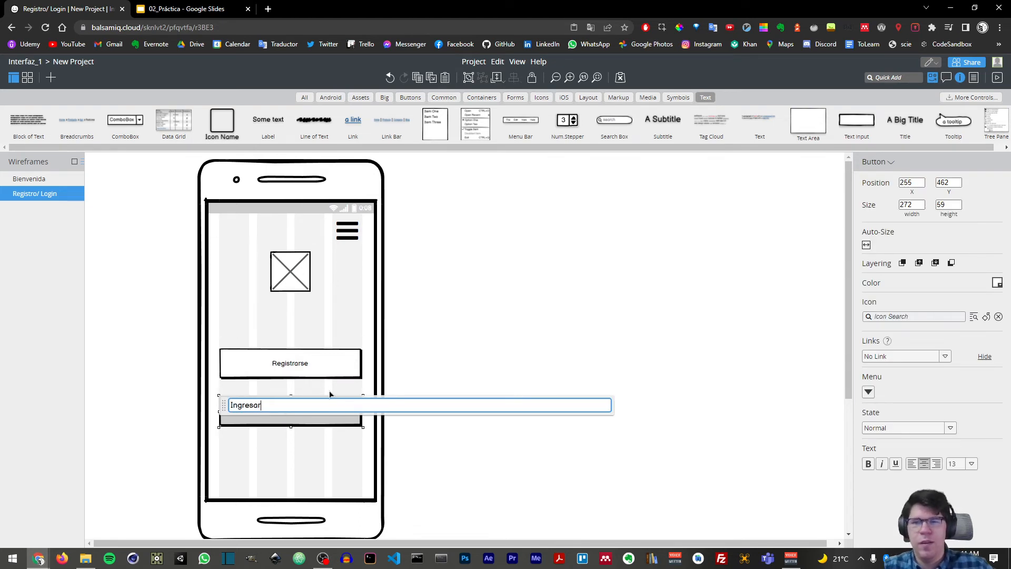
click(444, 325)
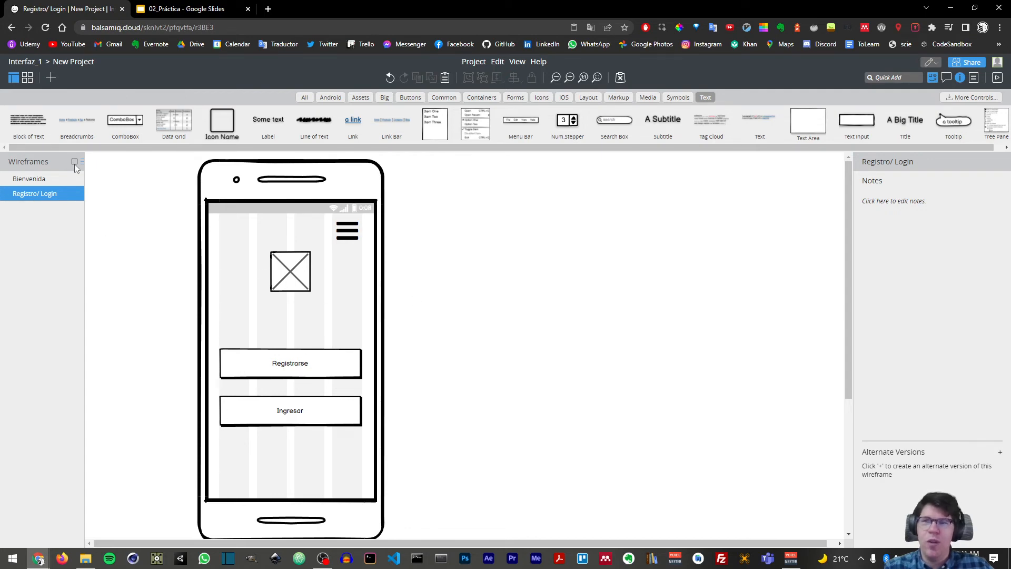
- Duplicate the Registro/ Login wireframe and rename the copy Registro
right_click(51, 196)
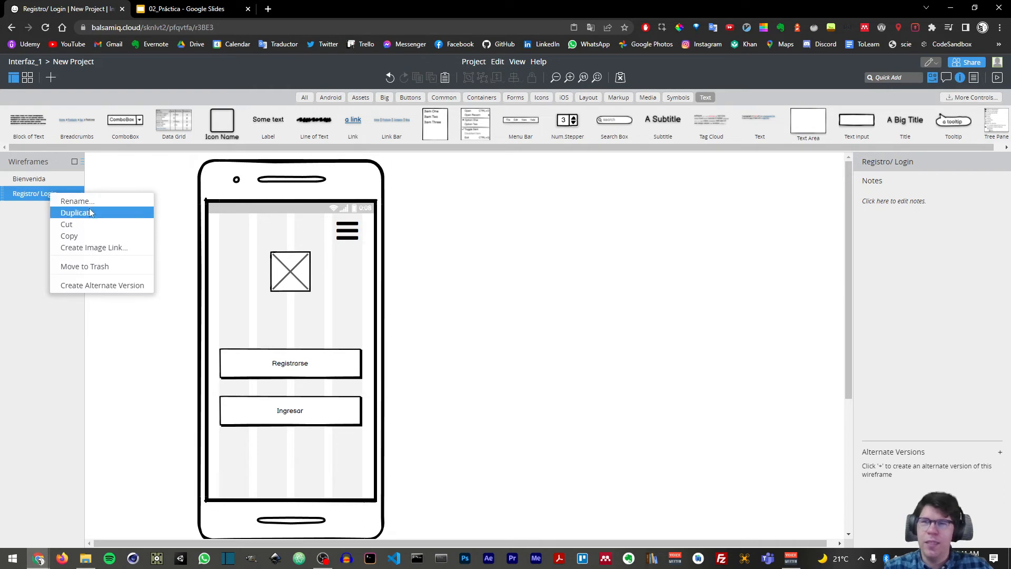
click(92, 213)
double_click(45, 209)
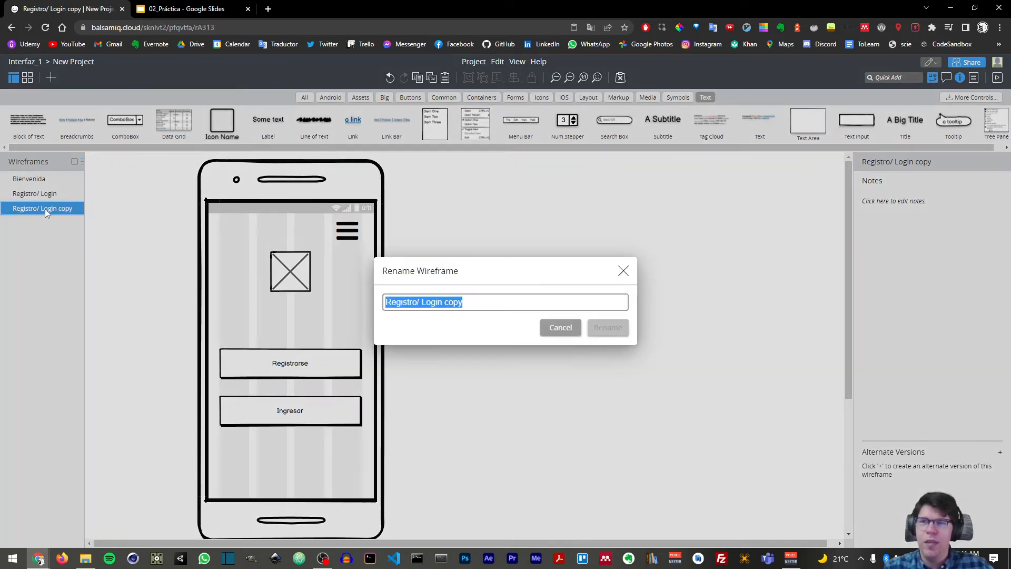
text(R)
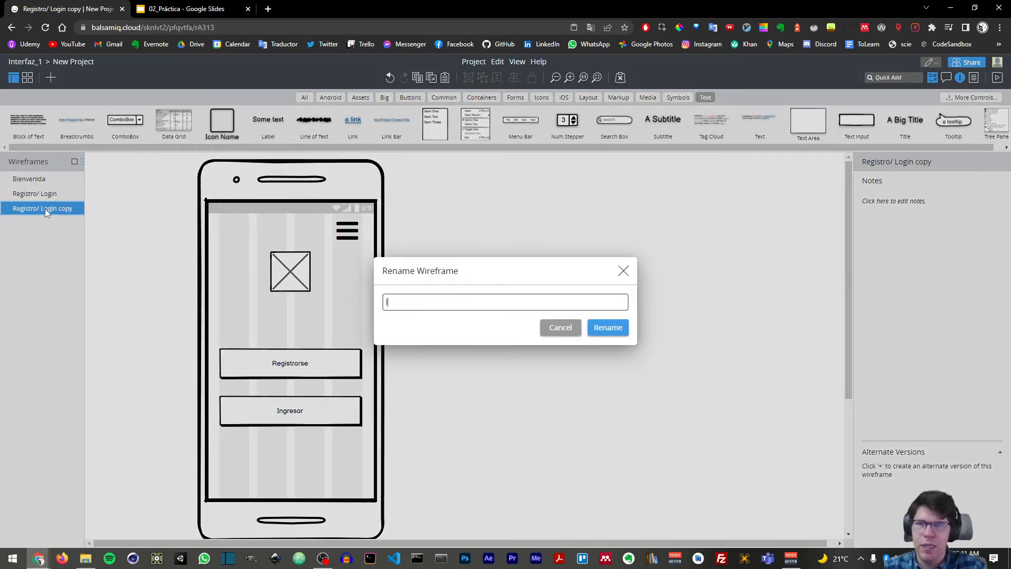
text(egistro)
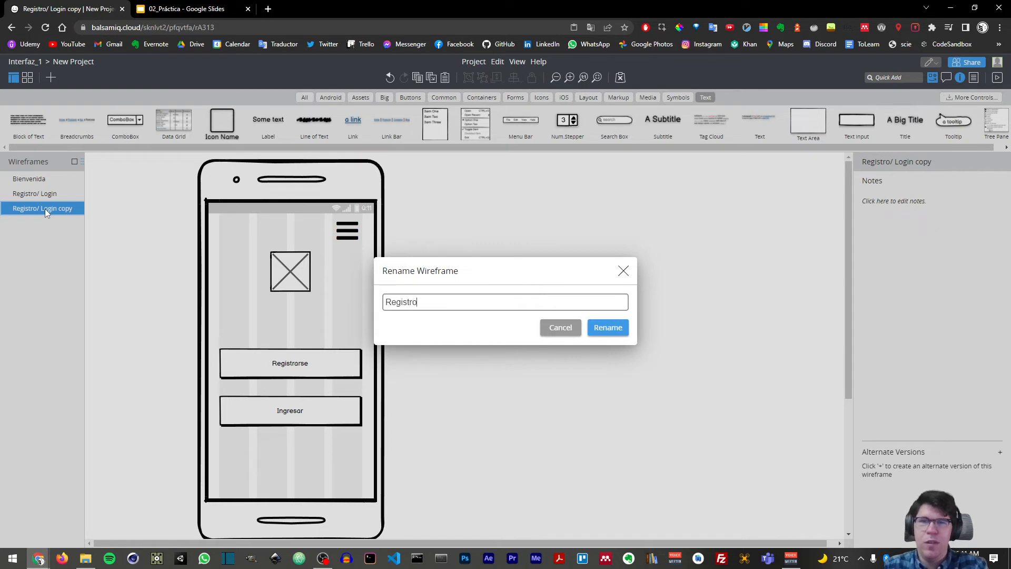
key(Return)
- Delete the Registrarse and Ingresar buttons from the Registro wireframe
click(283, 371)
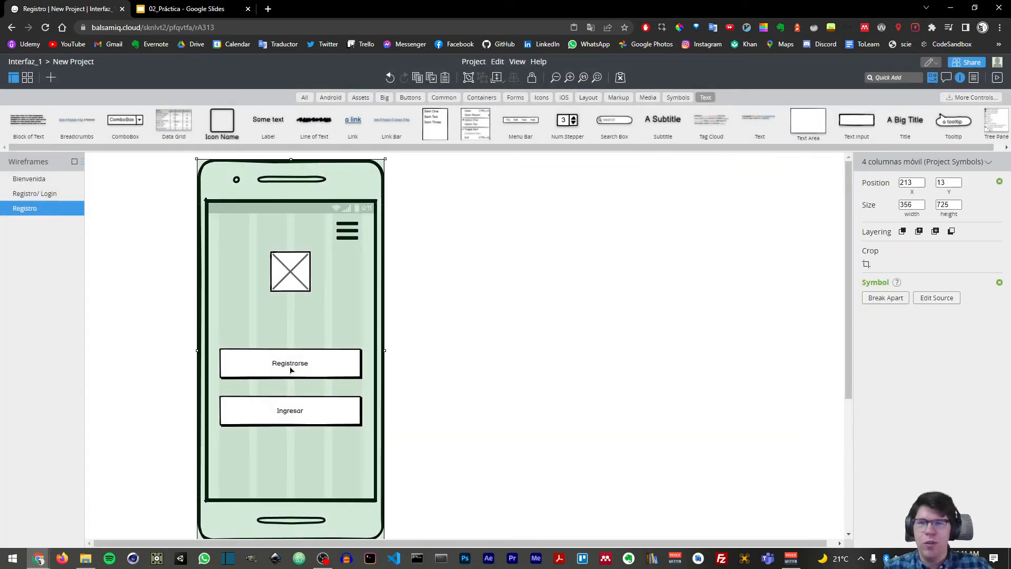
key(Delete)
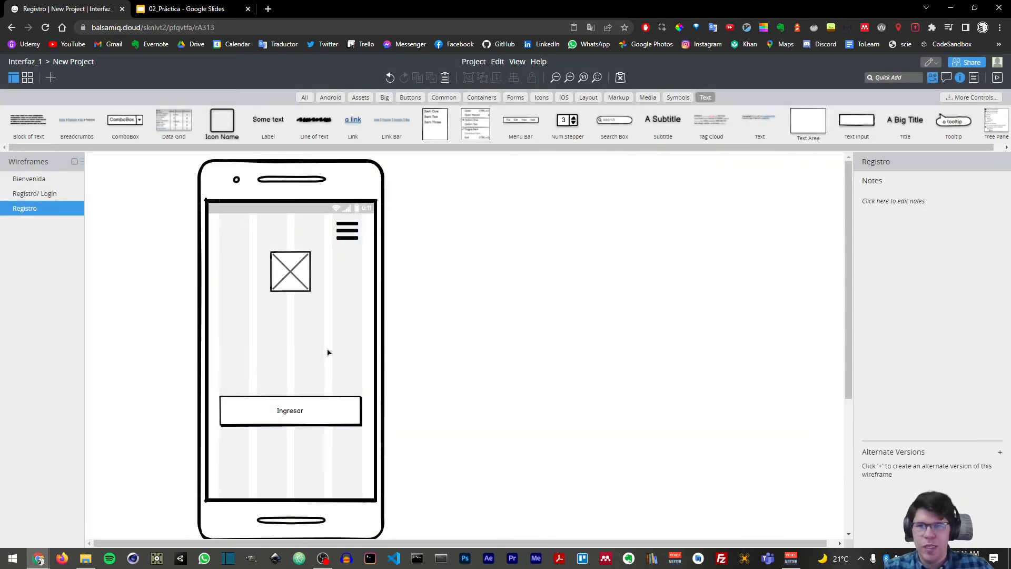
click(322, 409)
key(Delete)
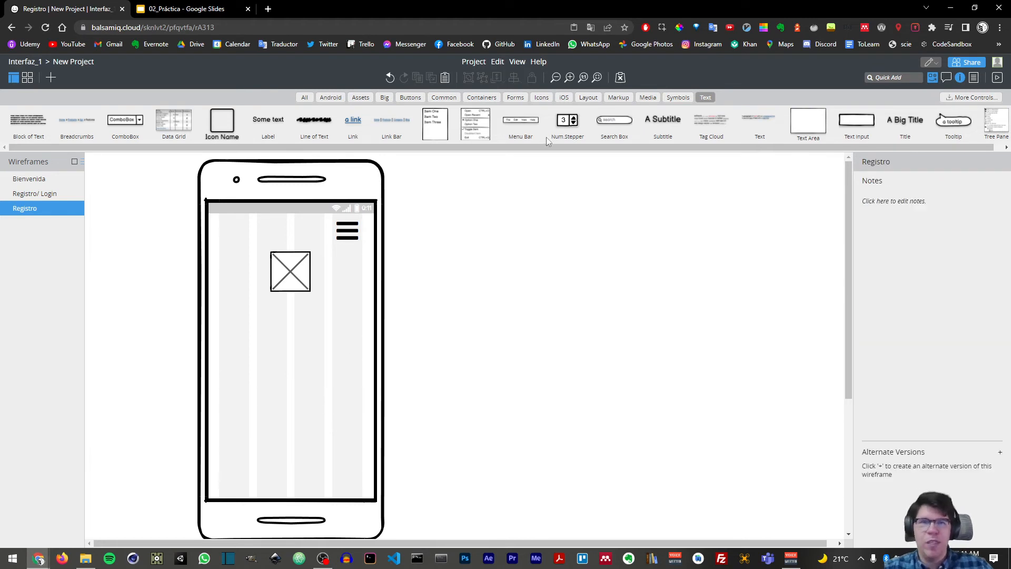
- Add a Text Input below the logo placeholder, spanning all four columns, about 268 wide at X 257, Y 350
click(890, 79)
text(input)
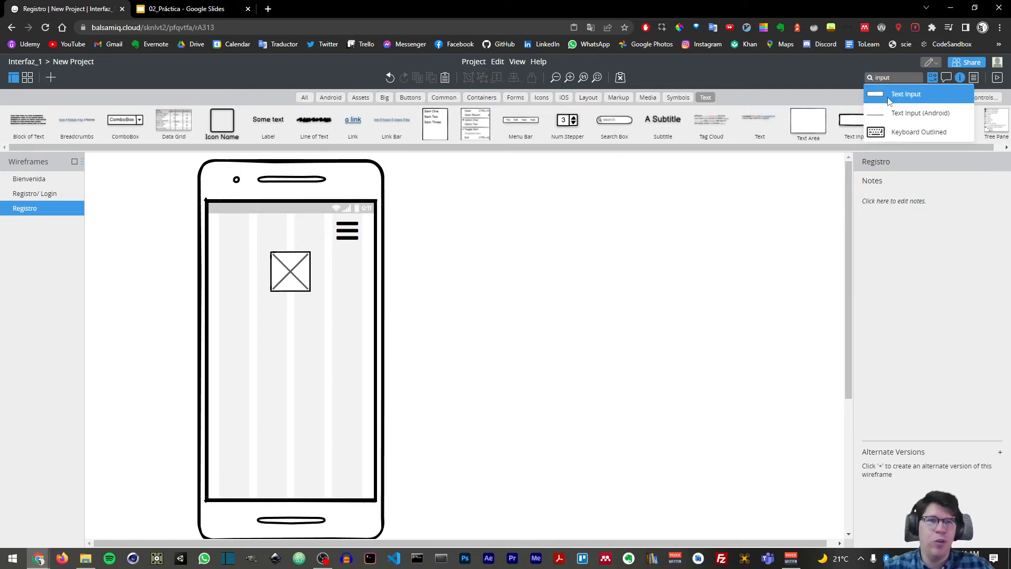
key(Return)
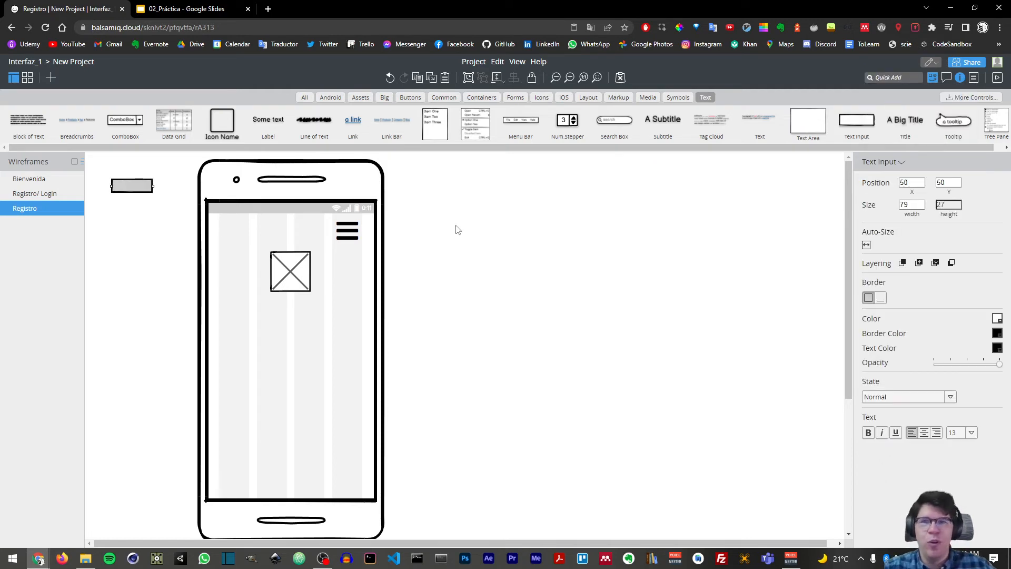
drag(135, 187, 316, 348)
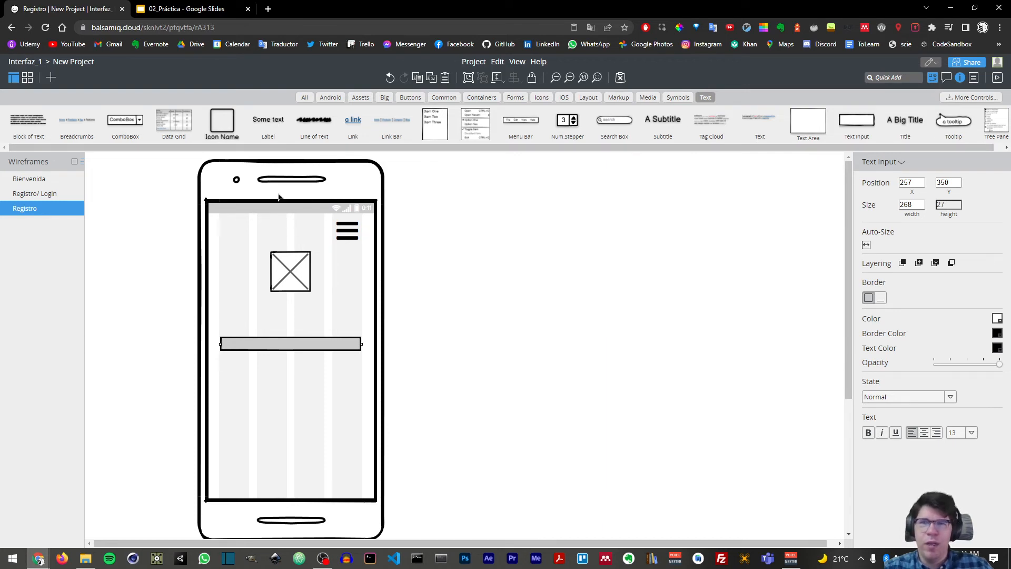
- Add a Label reading Nombre just above the text input, aligned with its left edge at about X 256, Y 321
drag(265, 132, 232, 325)
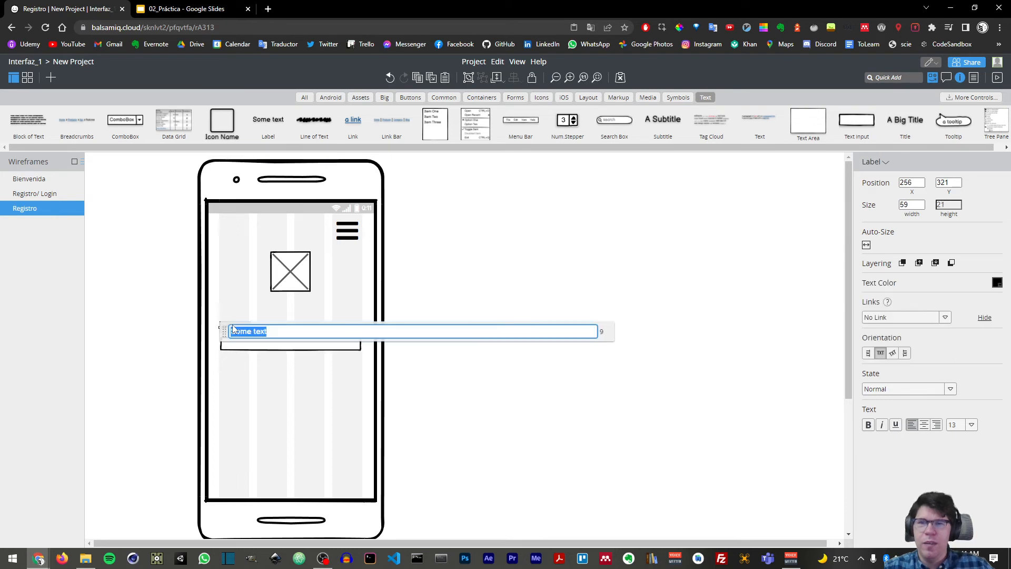
text(Nombre)
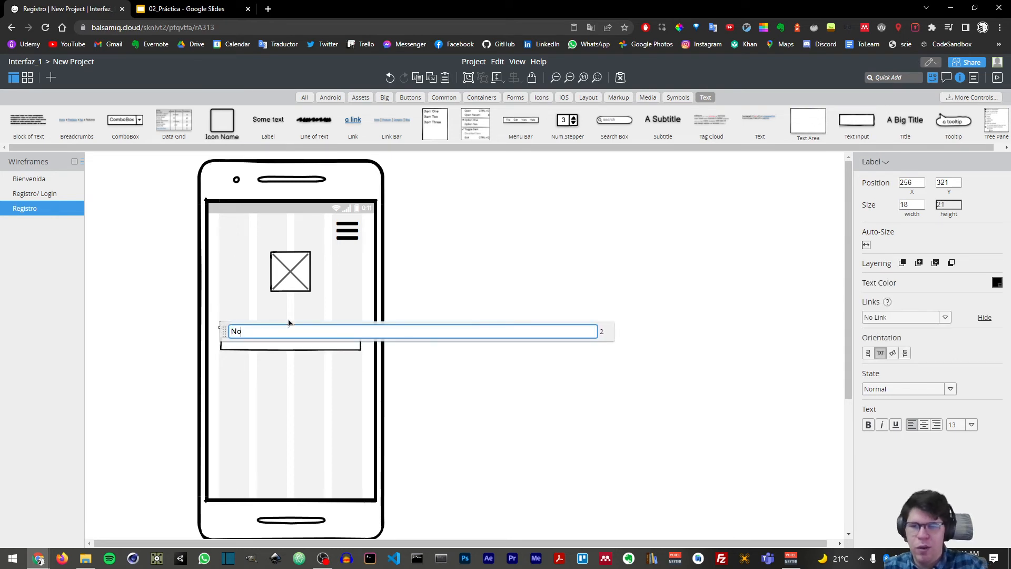
click(264, 325)
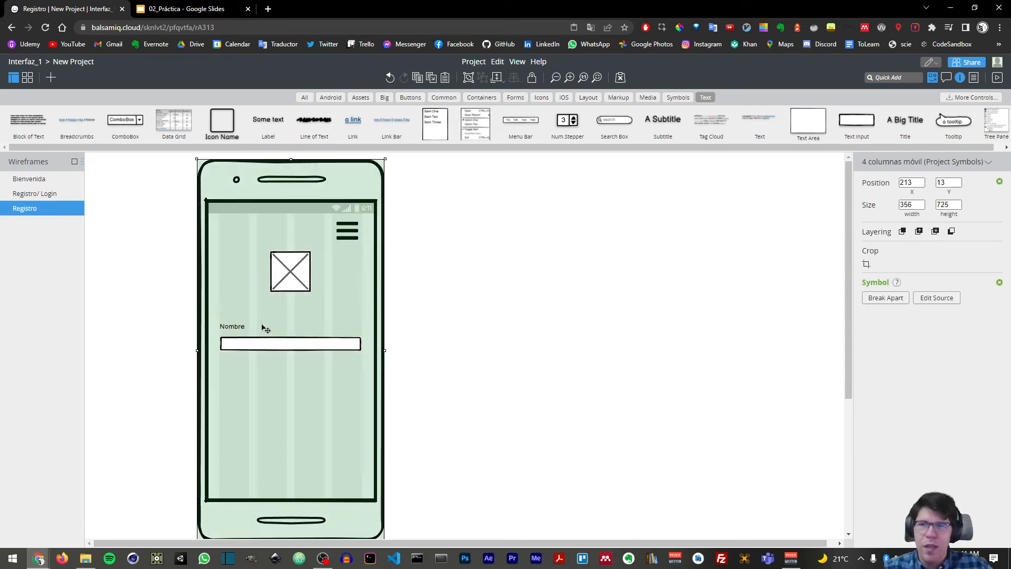
- Widen the Nombre label to about 128 and set its font size to 32
click(234, 327)
drag(246, 327, 248, 326)
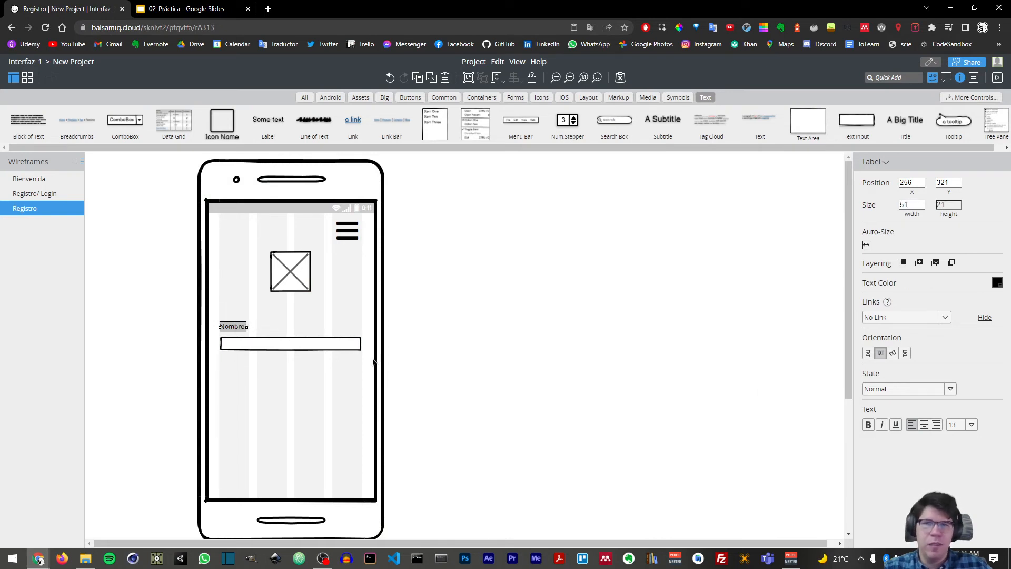
drag(247, 327, 288, 330)
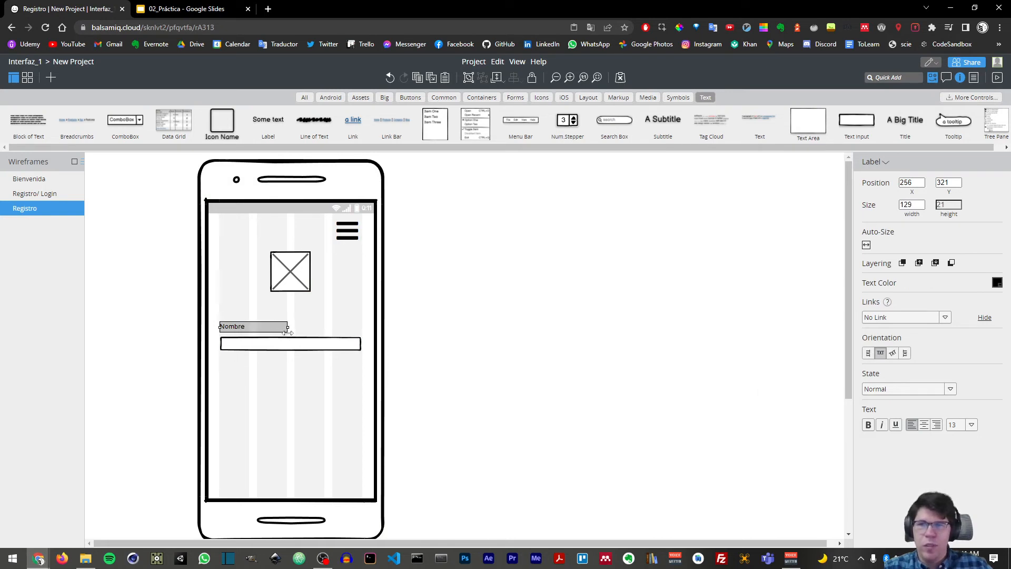
click(972, 424)
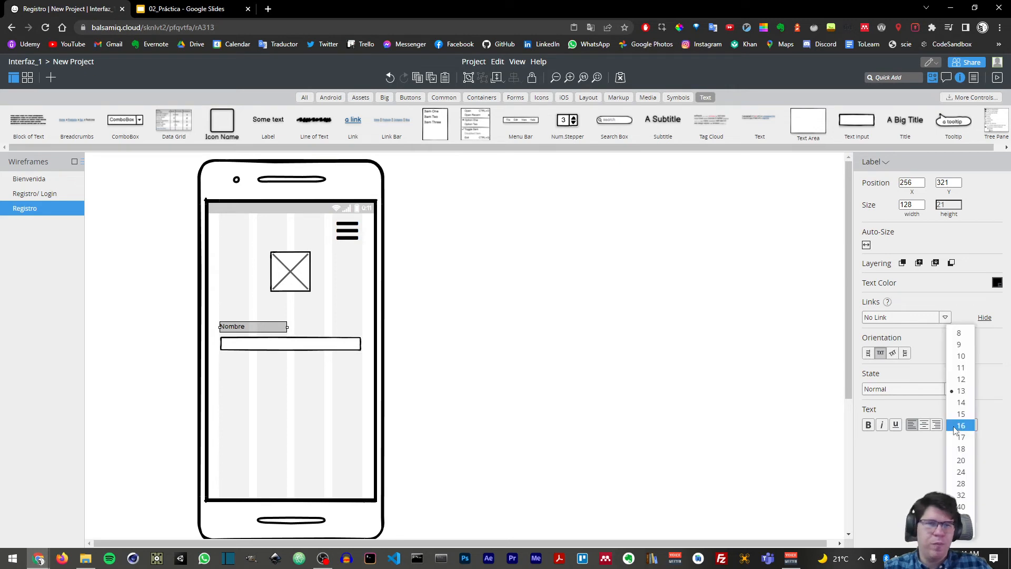
click(964, 447)
click(972, 424)
click(960, 495)
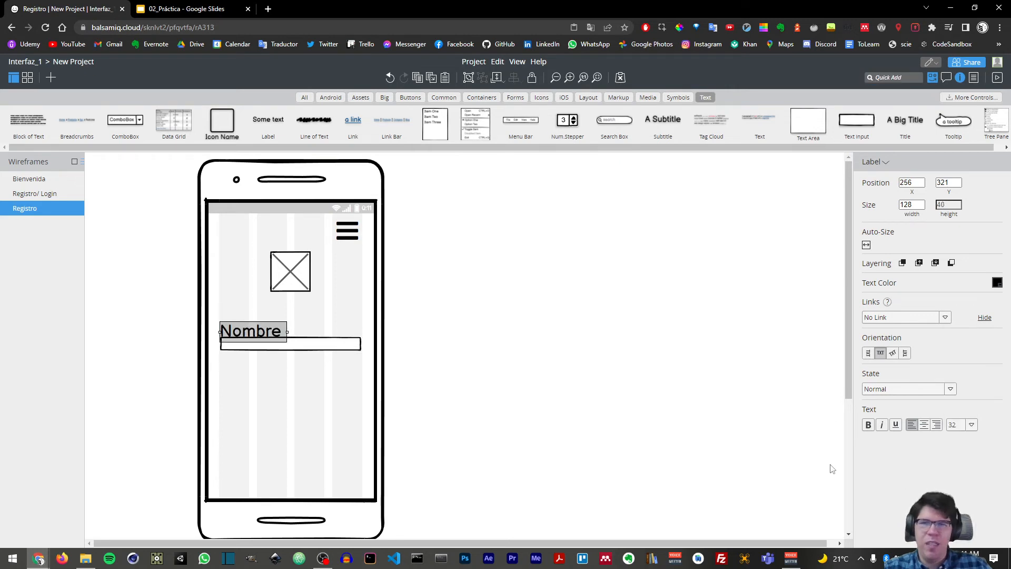
- Move the text input down clear of the Nombre label, and duplicate both controls below at about Y 416
mouse_move(302, 347)
mouse_down()
mouse_move(297, 352)
mouse_move(310, 354)
mouse_up()
shift+click(252, 338)
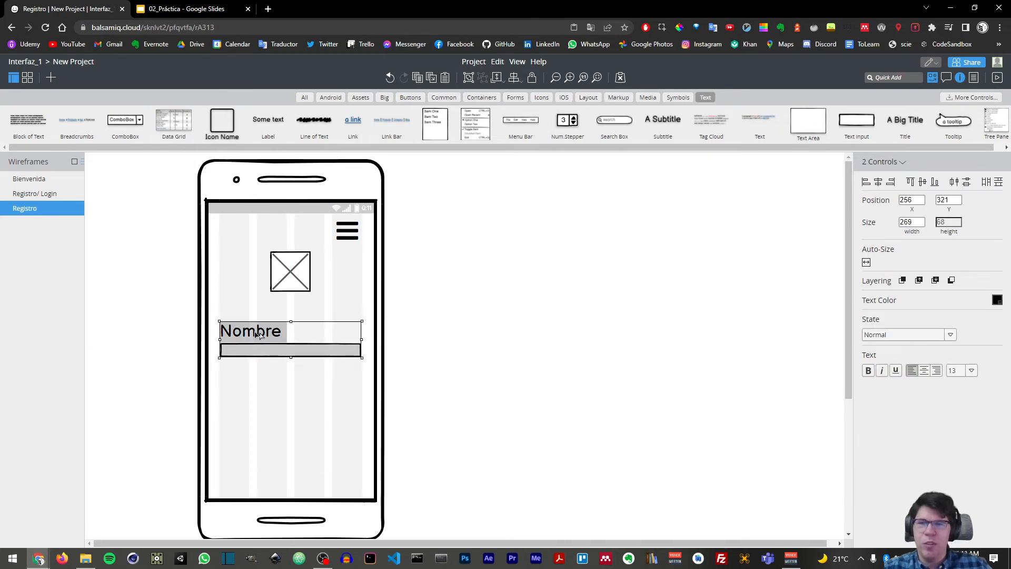
drag(269, 333, 257, 383)
click(463, 392)
- Change the text of the duplicated label to Correo
double_click(263, 381)
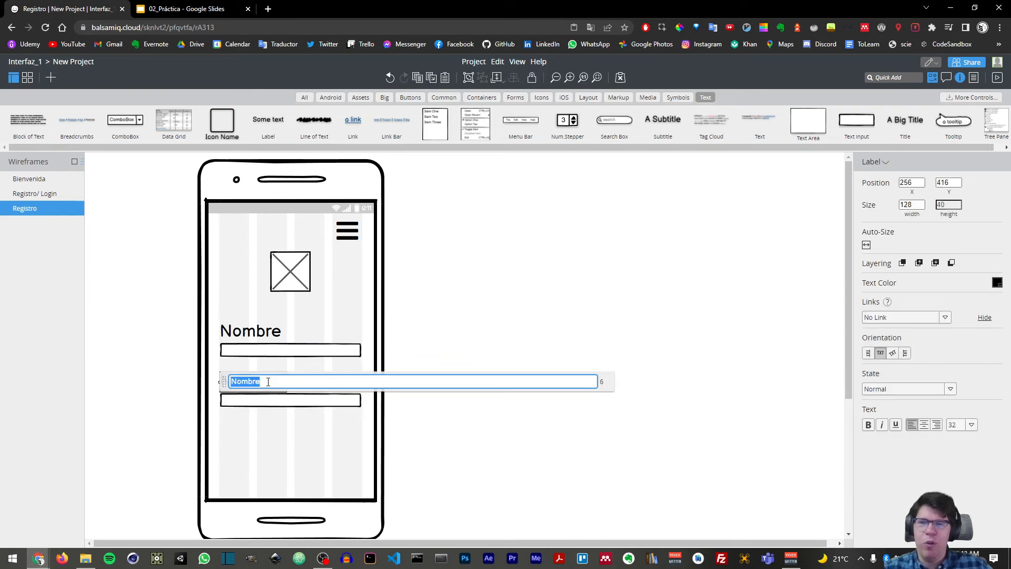
text(Correo)
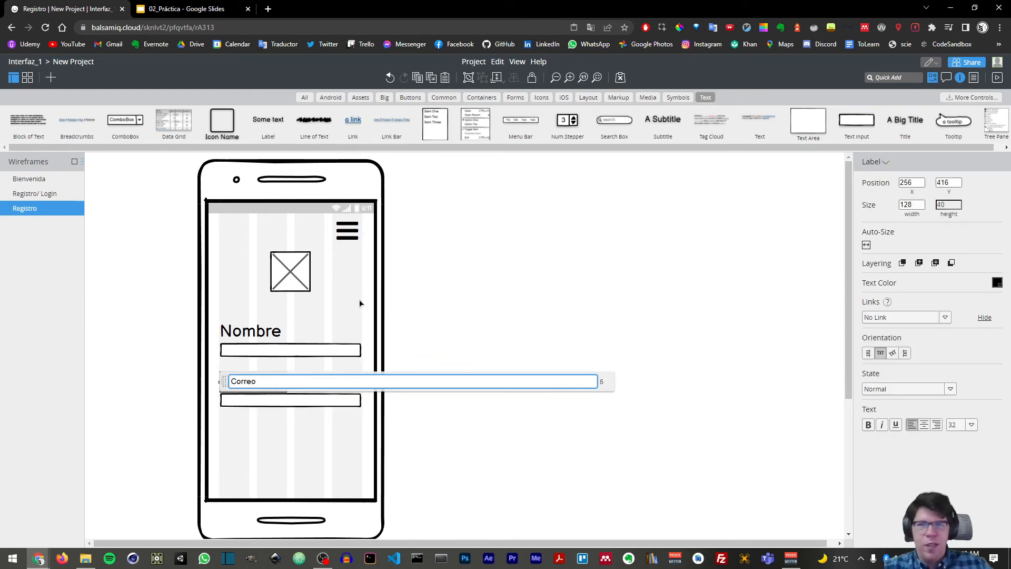
click(478, 337)
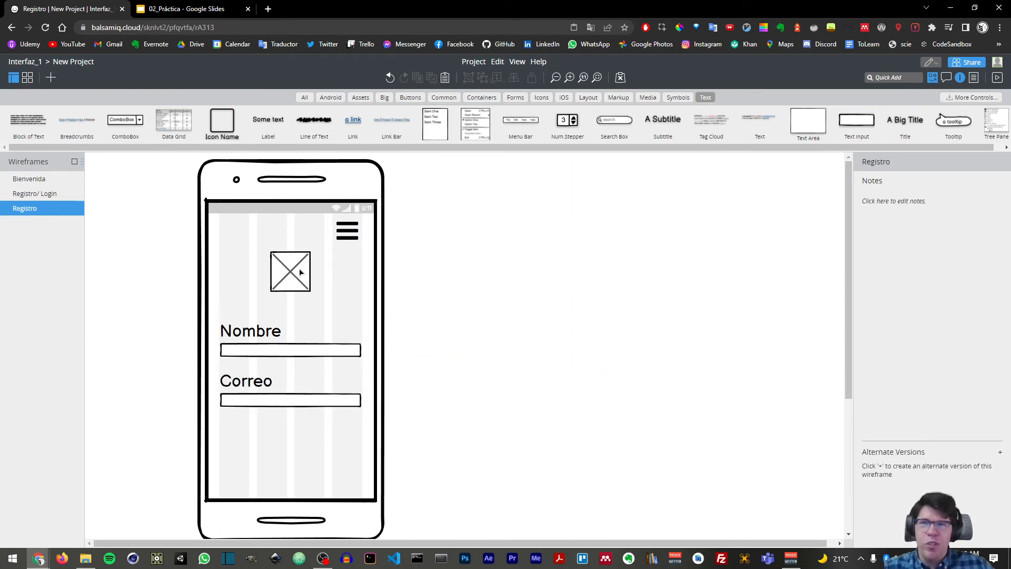
- Add a Checkbox below the Correo text input, aligned with the first column at about X 256, Y 517
click(895, 78)
text(check)
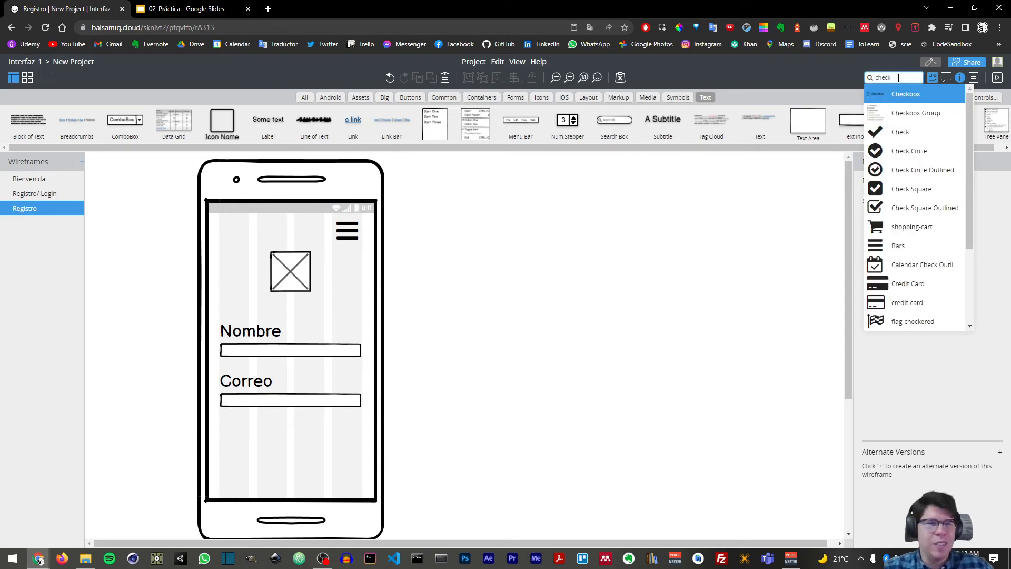
key(Return)
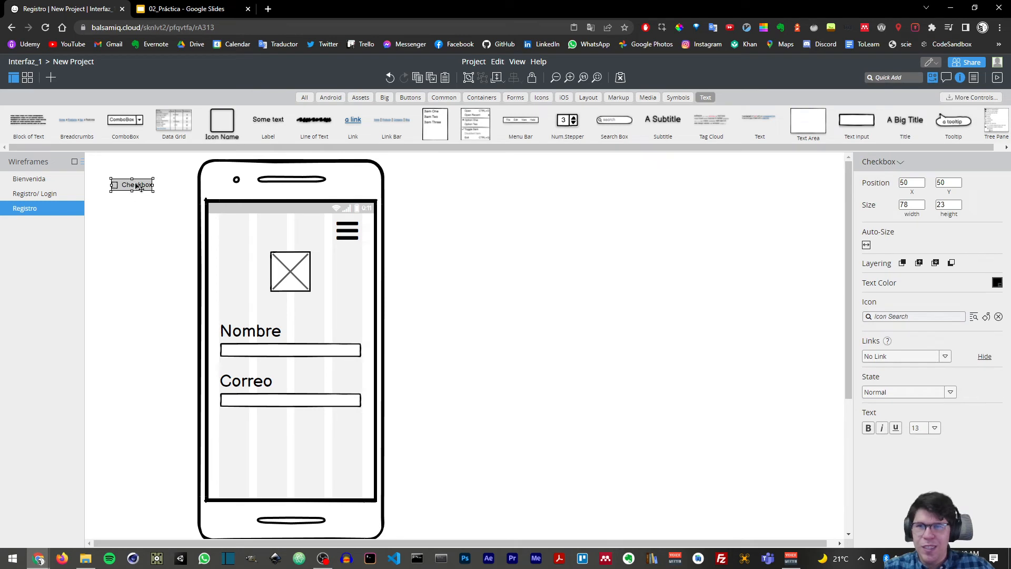
drag(138, 187, 247, 433)
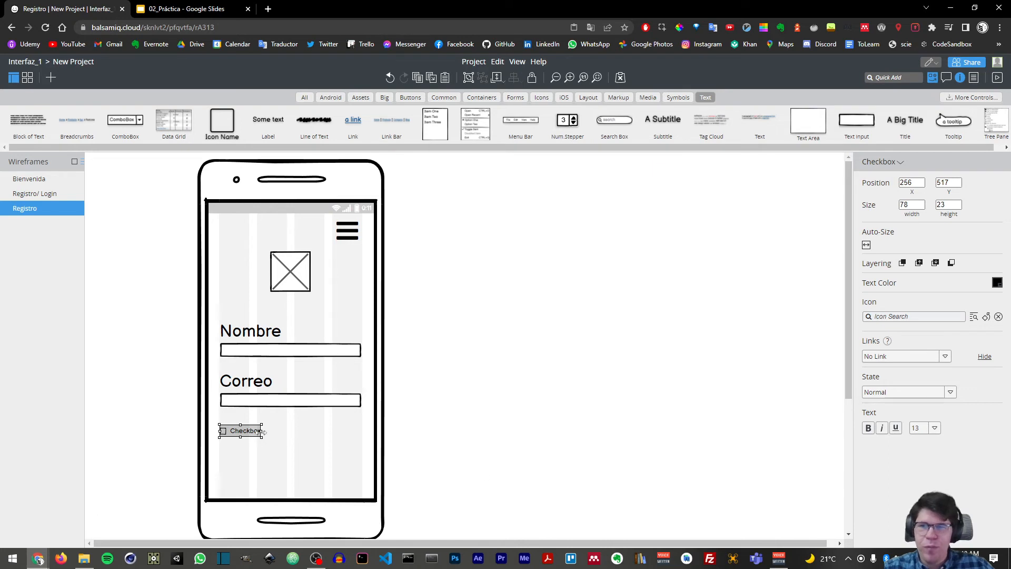
- Remove the checkbox's text and shrink the control to about 28 wide
drag(264, 432, 302, 432)
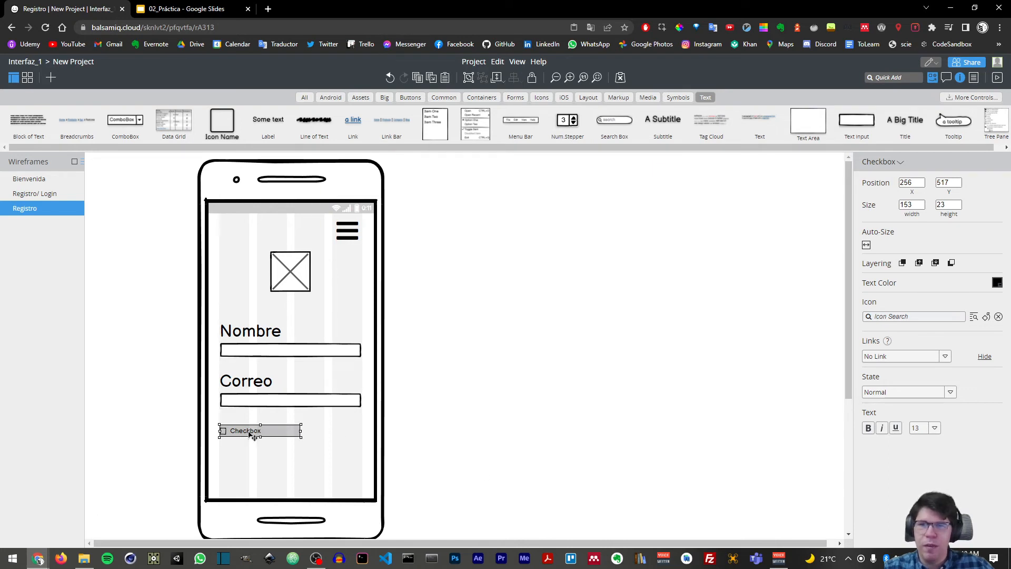
double_click(257, 434)
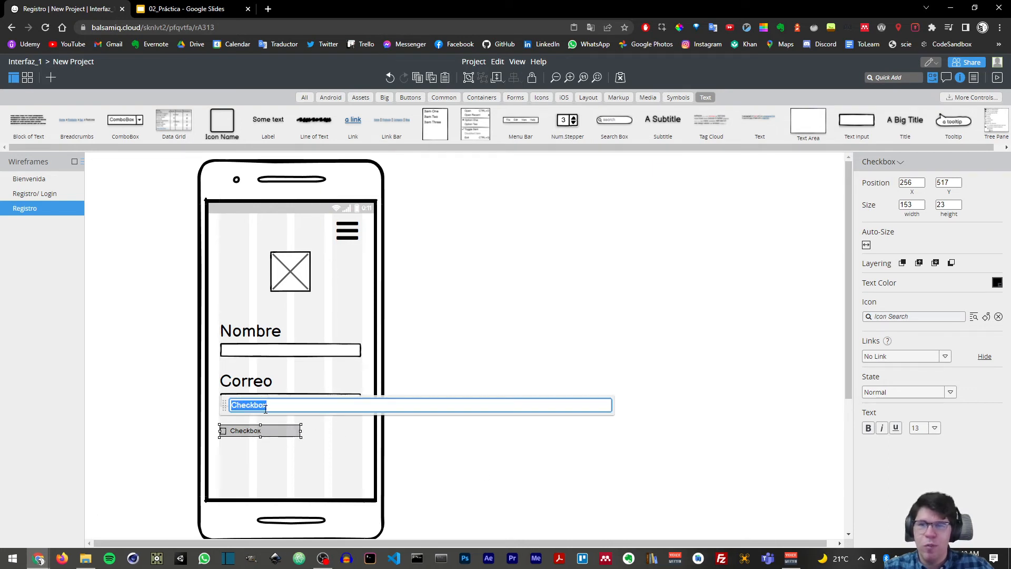
key(BackSpace)
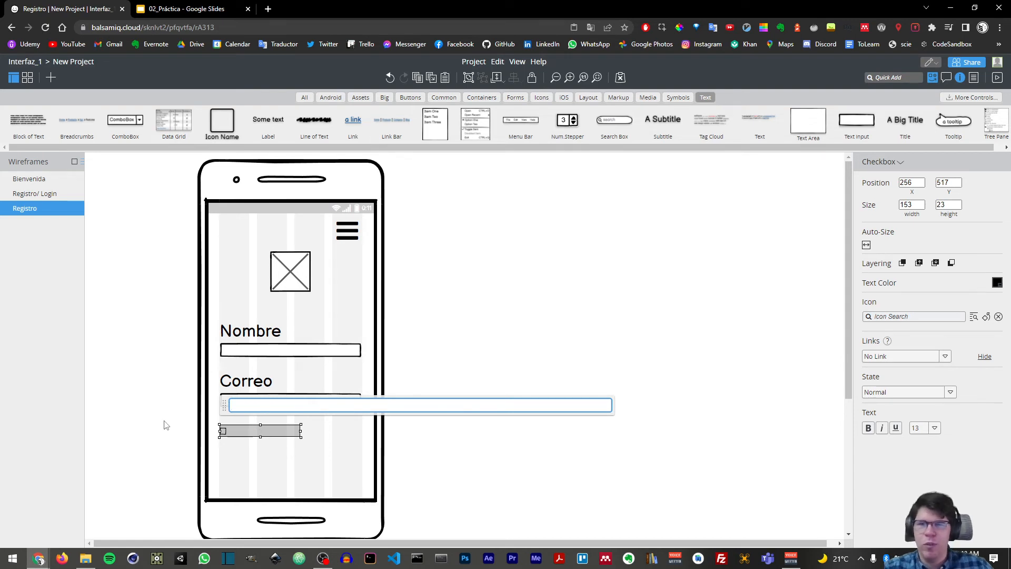
click(165, 424)
click(235, 437)
click(293, 434)
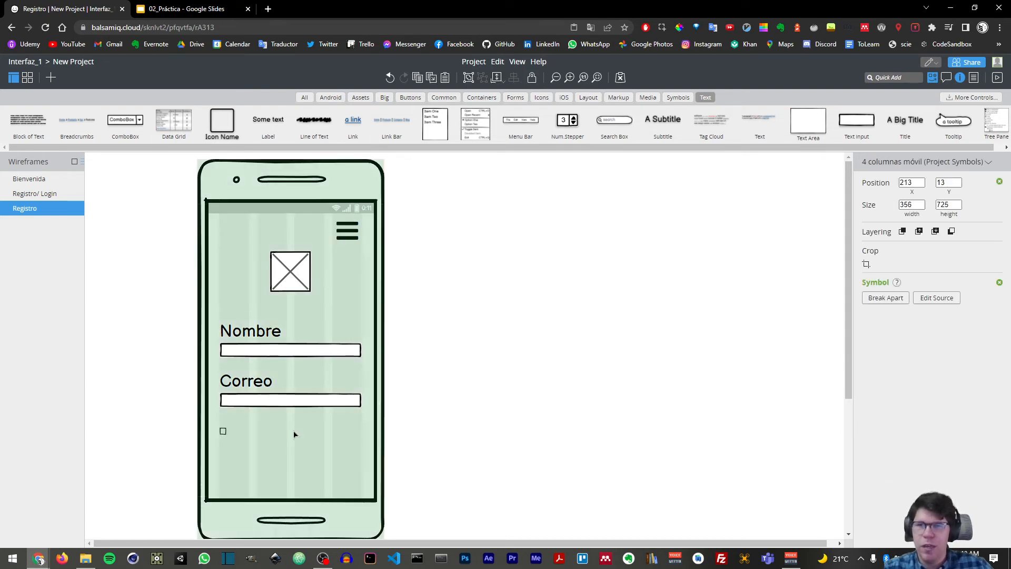
click(223, 430)
drag(302, 431, 237, 433)
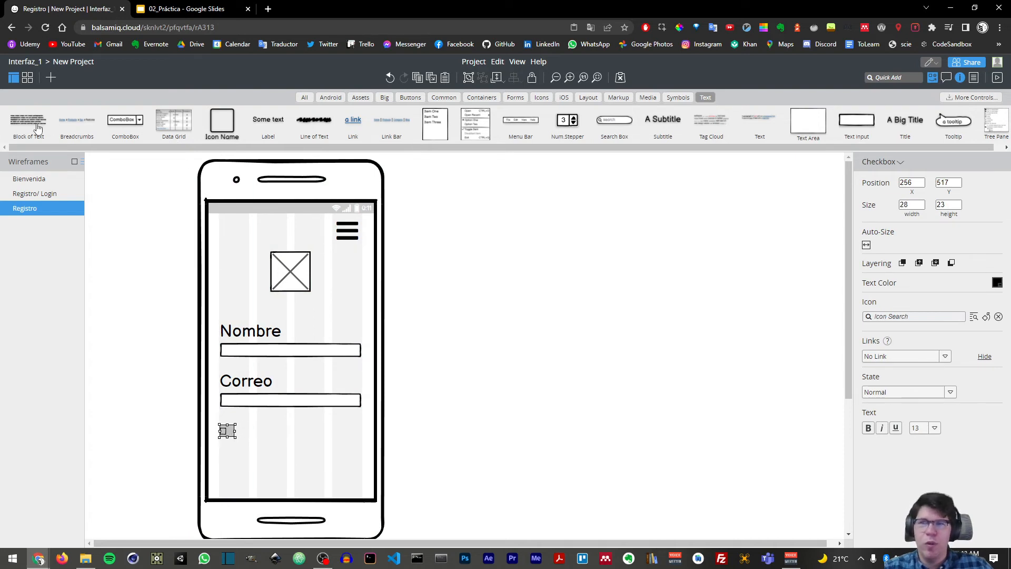
- Add a Block of Text beside the checkbox at about X 293, Y 512, and narrow it to about 232 to fit the columns
drag(35, 129, 313, 430)
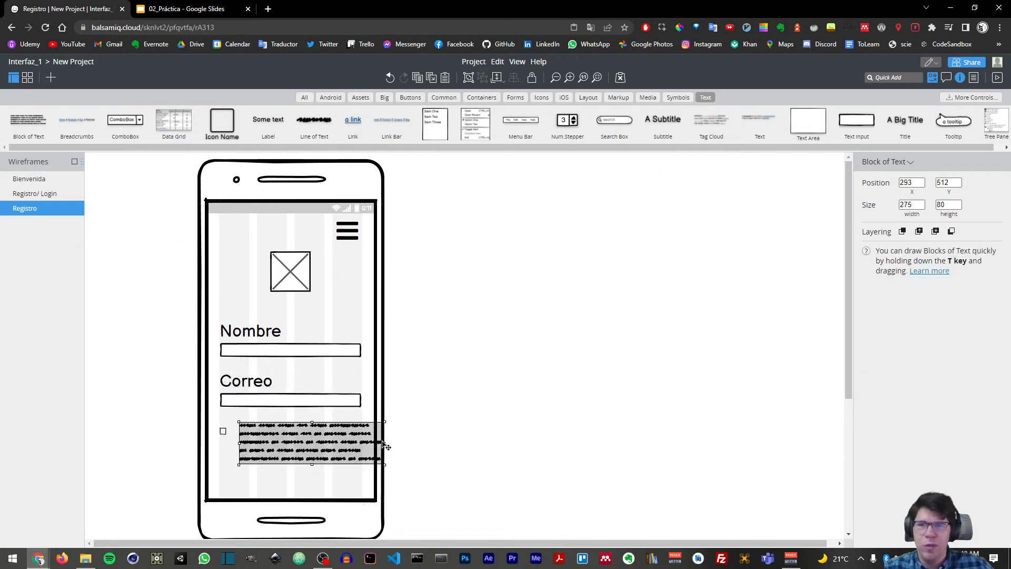
click(386, 445)
click(353, 449)
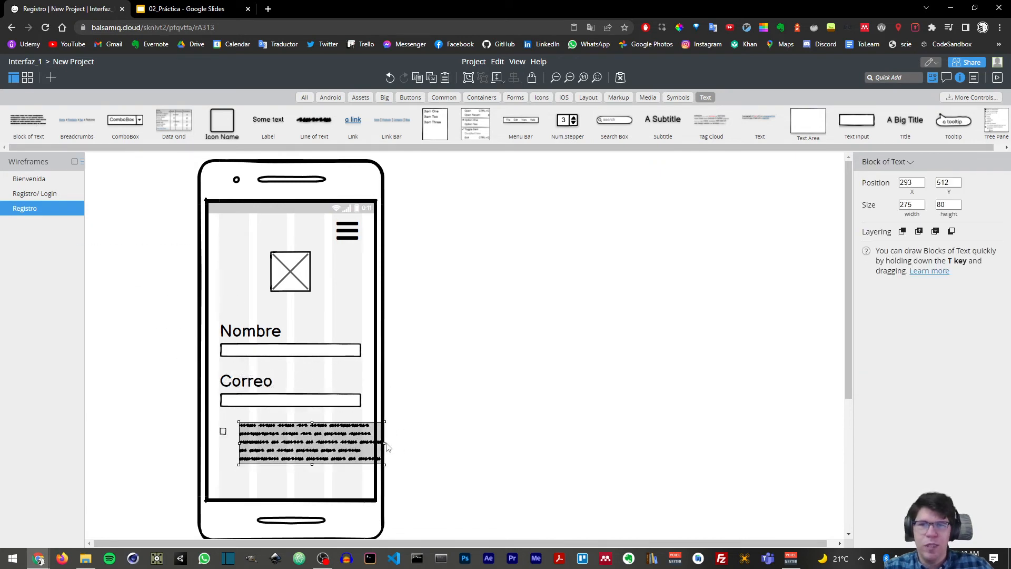
drag(384, 443, 361, 443)
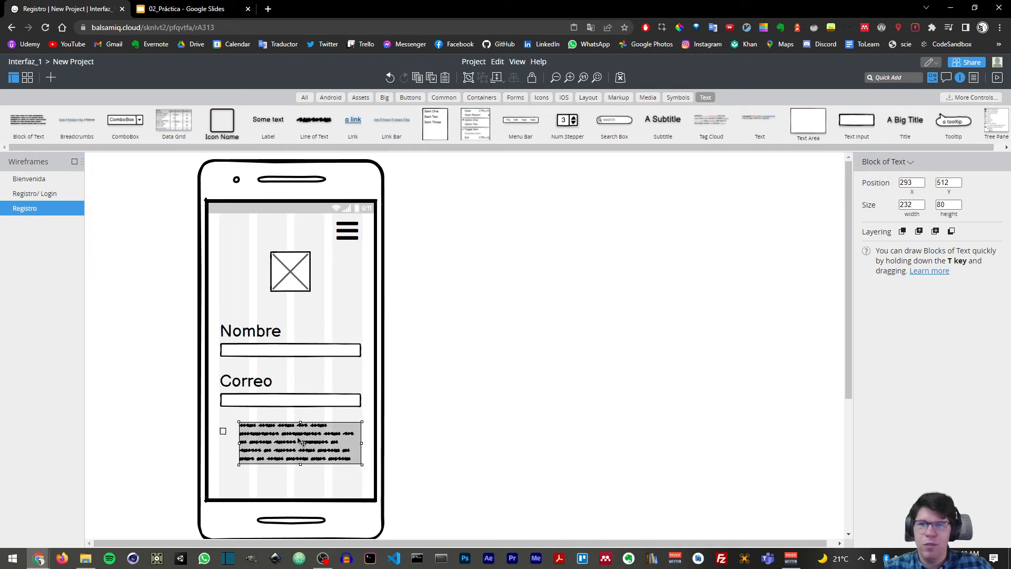
- Align the checkbox with the top edge of the block of text at Y 512 and narrow it to about 21
click(223, 431)
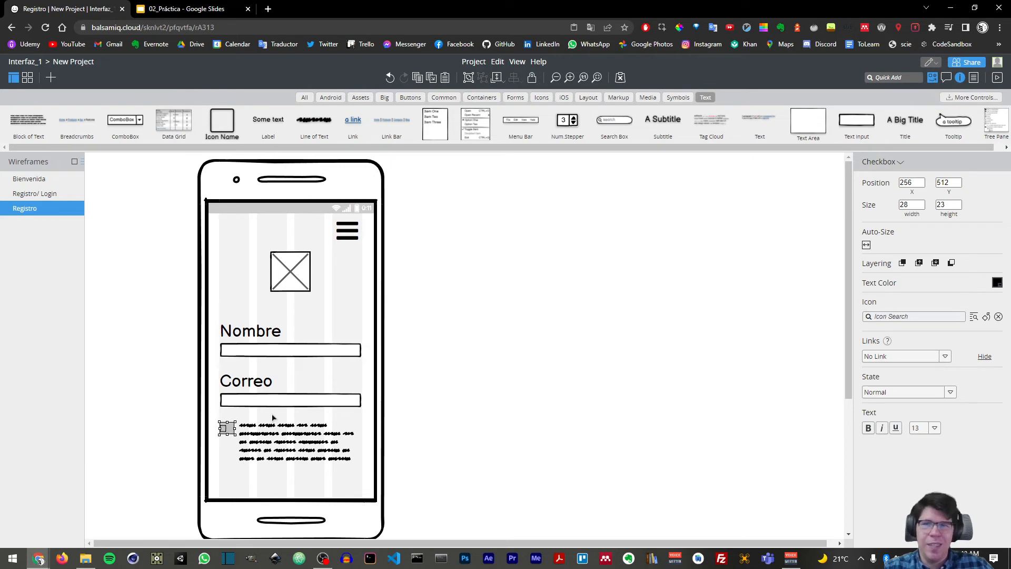
drag(234, 428, 226, 430)
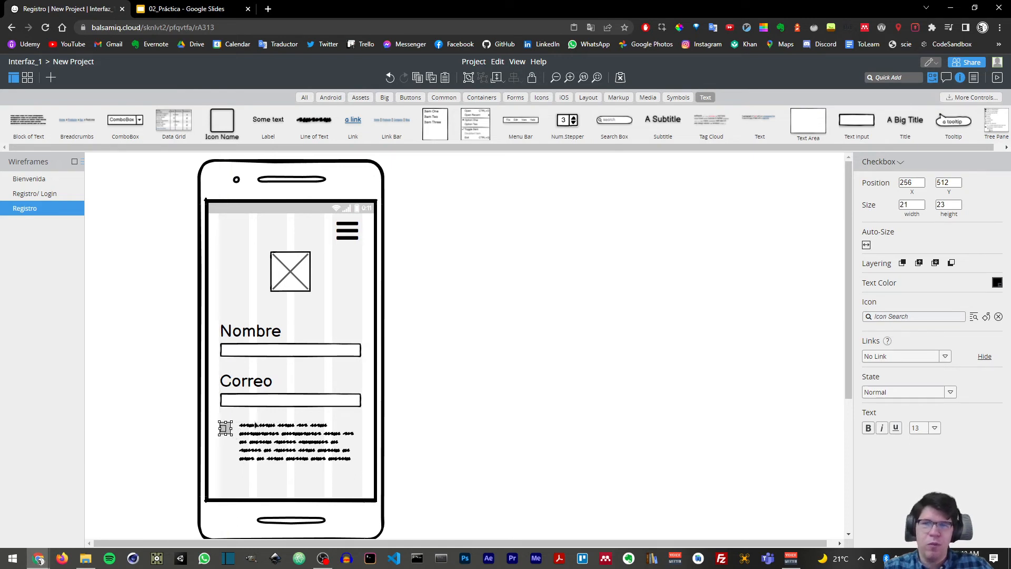
click(319, 447)
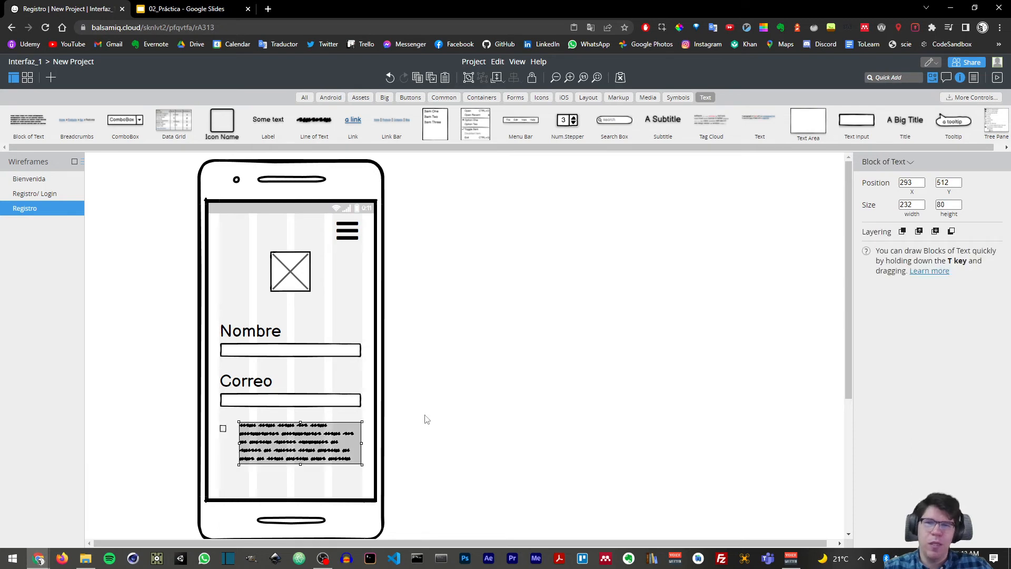
click(476, 387)
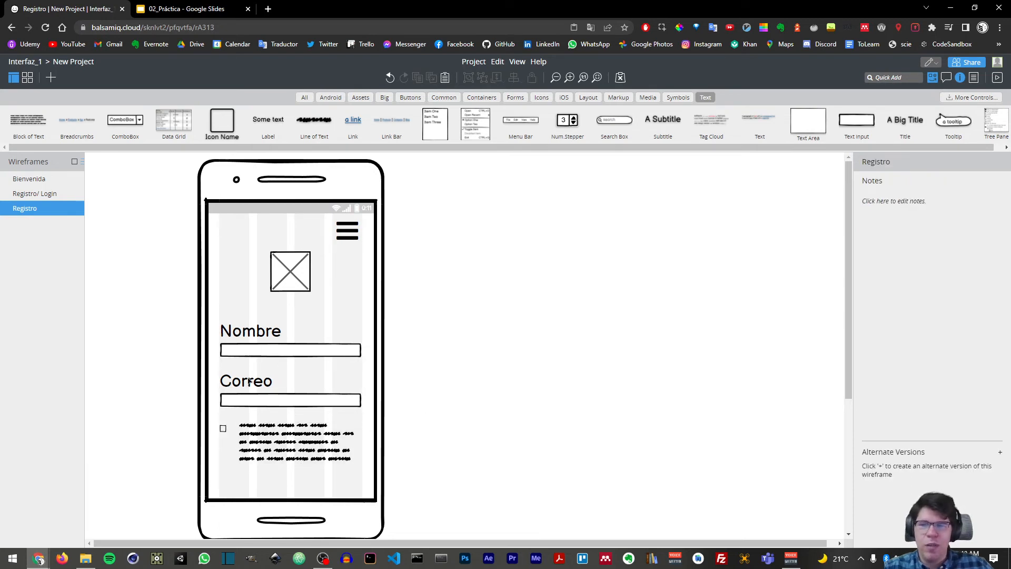
- Move both labels, both text inputs, the checkbox and the block of text up together to about Y 290
click(246, 332)
shift+click(262, 351)
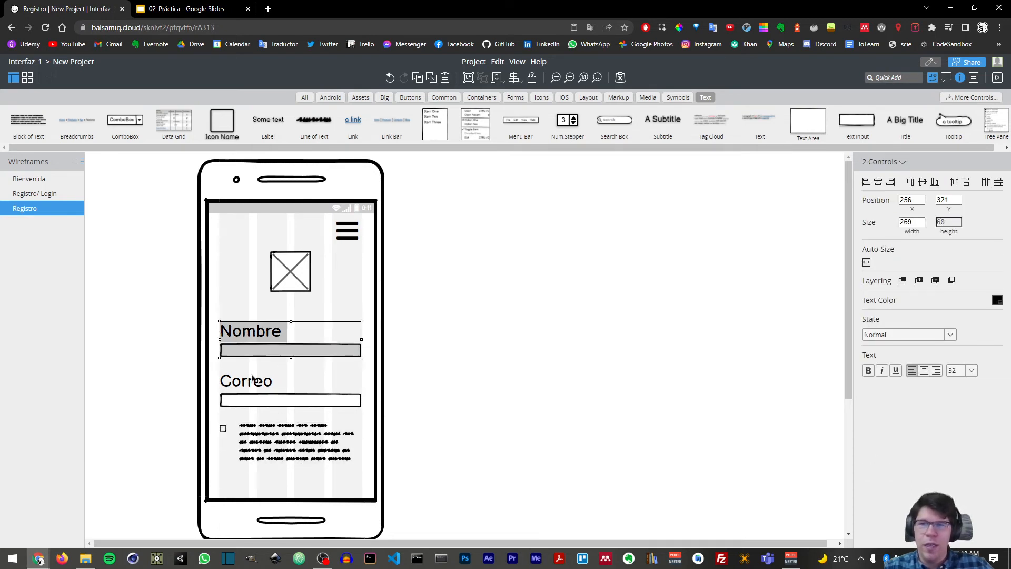
shift+click(253, 381)
shift+click(251, 400)
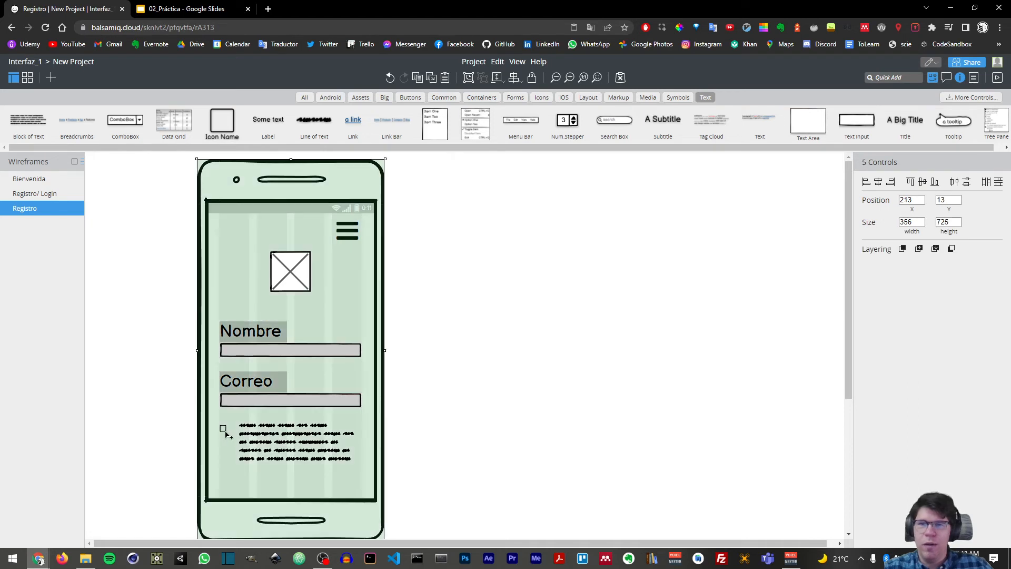
shift+click(223, 430)
shift+click(270, 444)
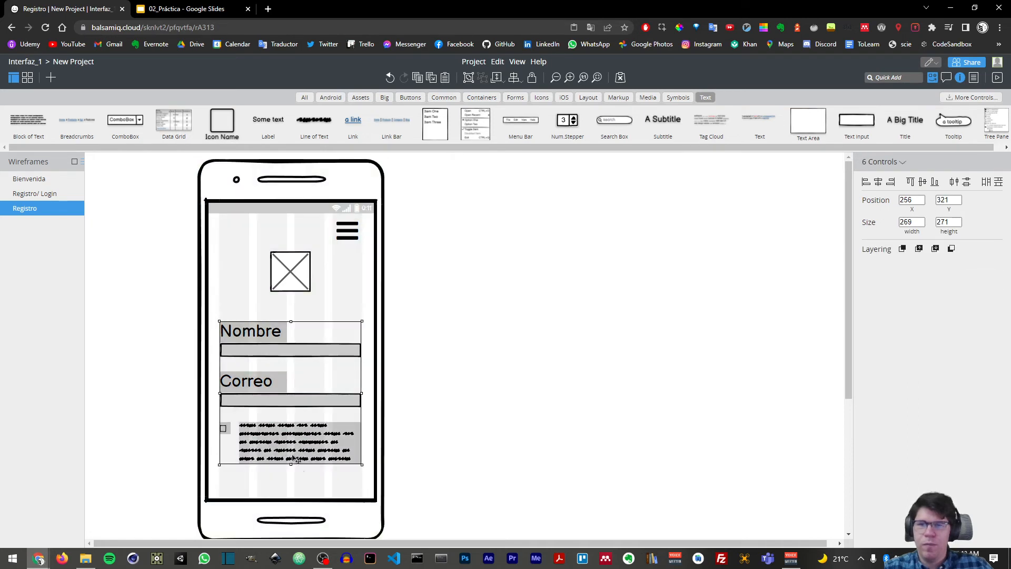
drag(269, 444, 269, 427)
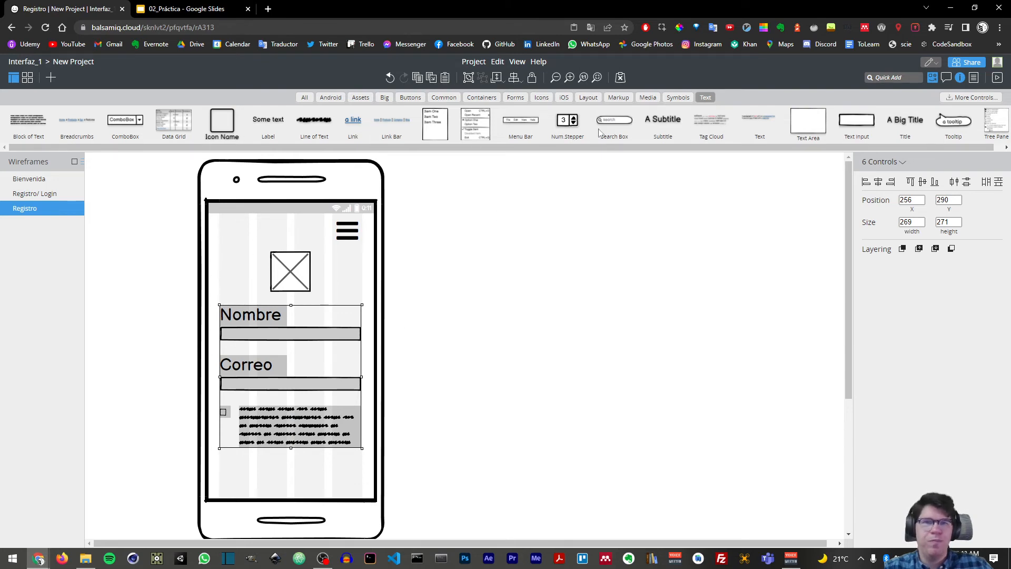
- Add a Button below the block of text at about X 327, Y 597, and widen it to about 128 across the two middle columns
click(888, 78)
text(but)
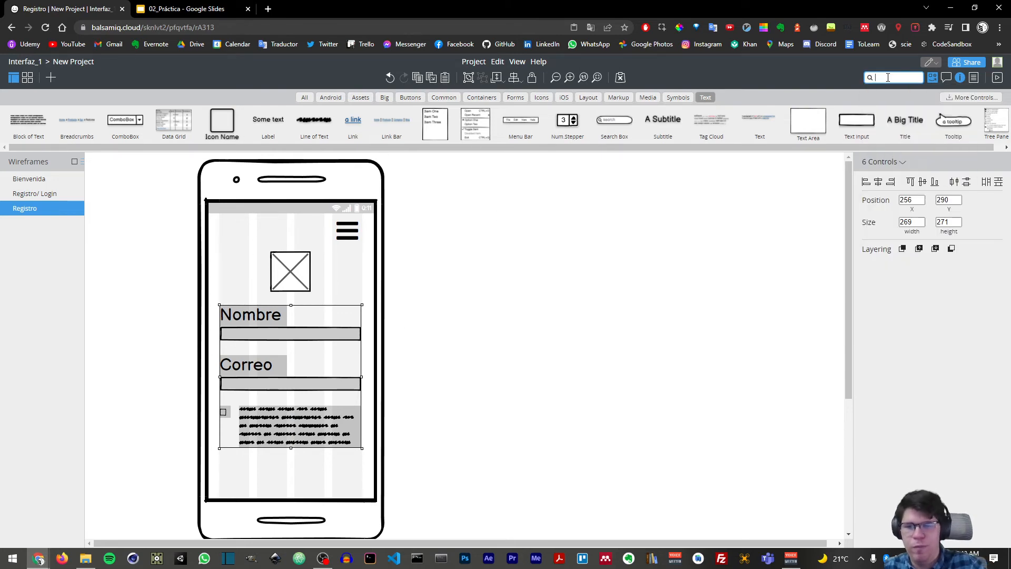
text(t)
key(Return)
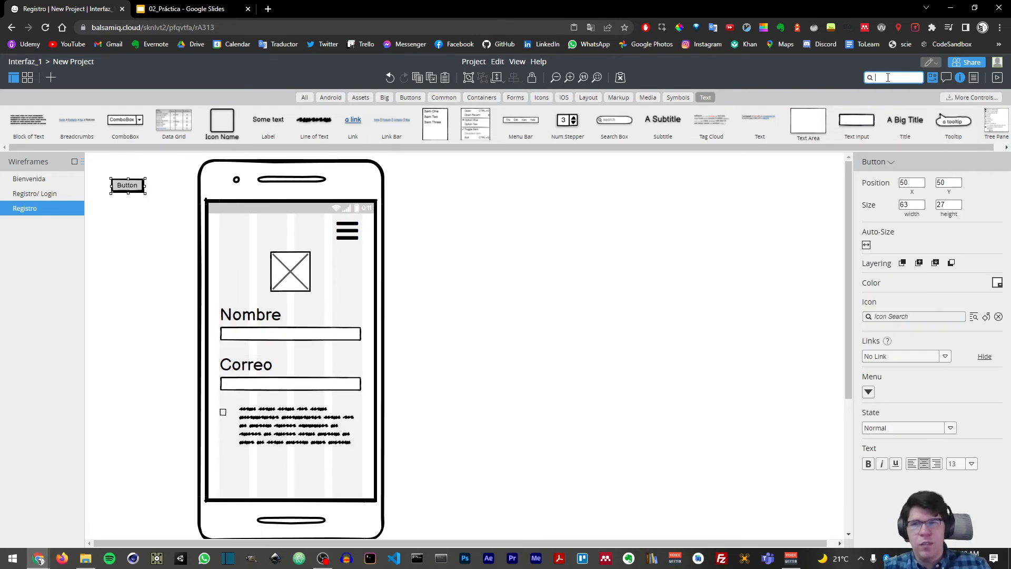
drag(138, 190, 293, 481)
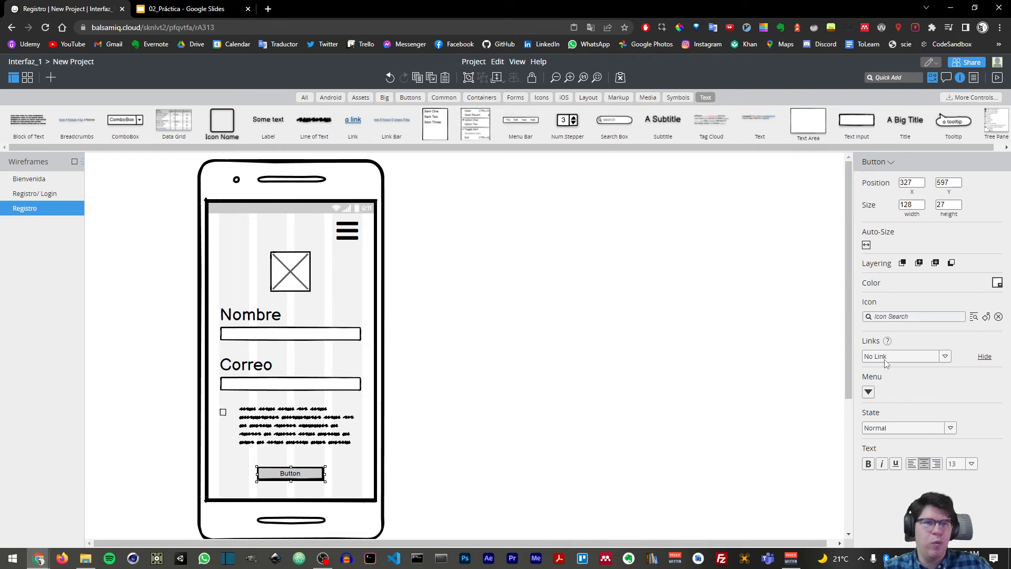
- Change the new button's text to Registrar
double_click(298, 476)
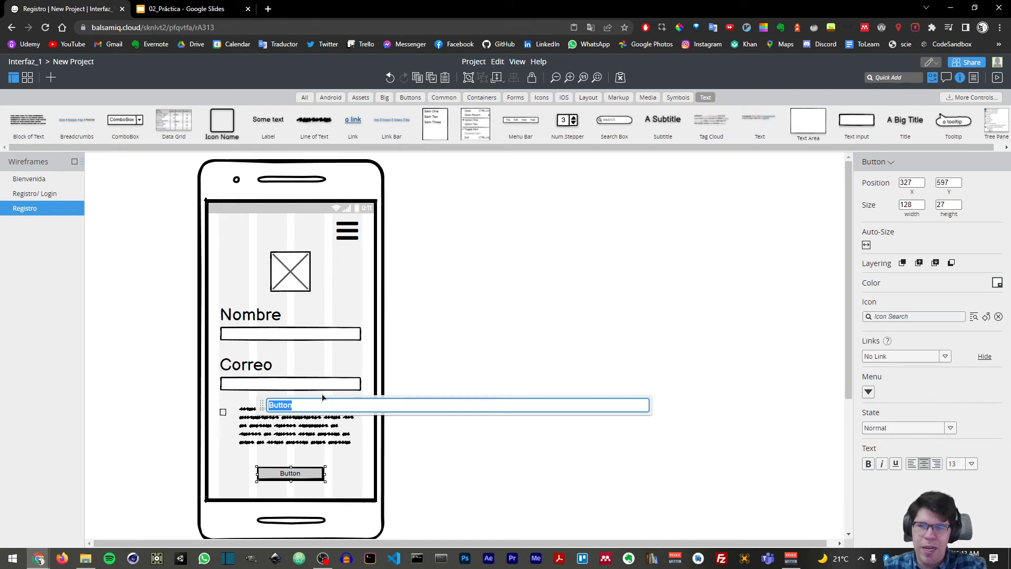
text(Registrat)
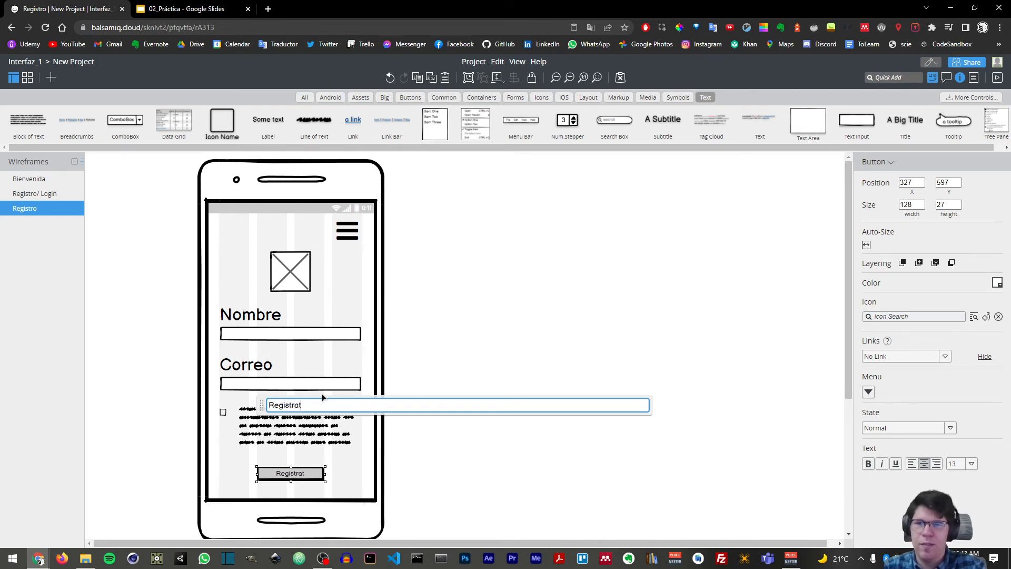
key(BackSpace)
text(rar)
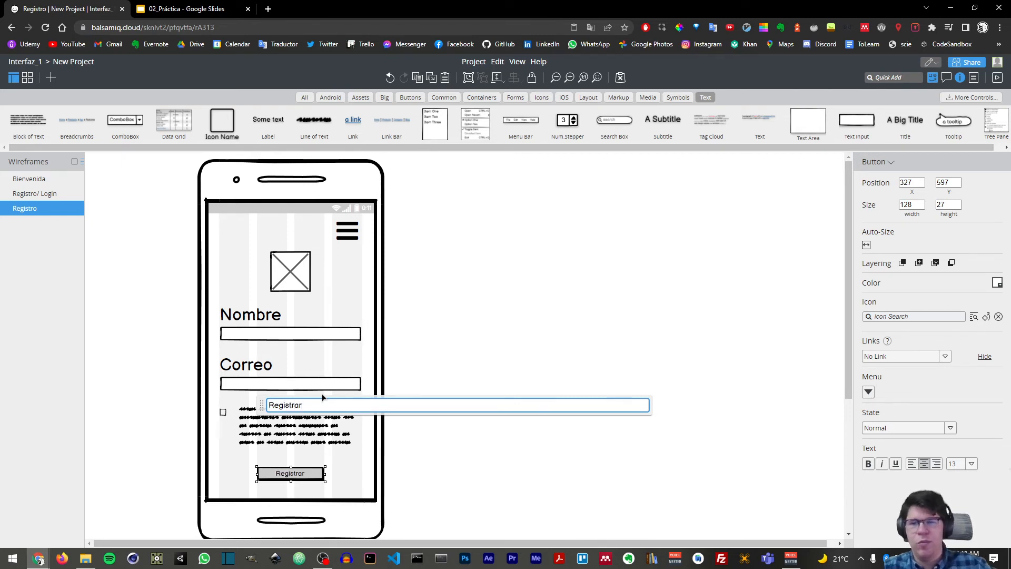
click(484, 373)
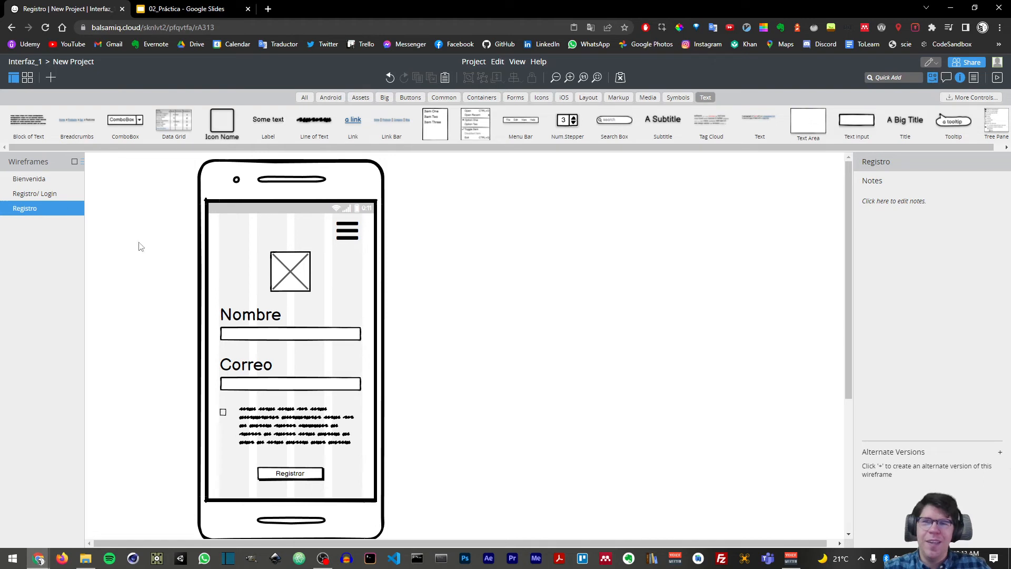
- Duplicate the Registro wireframe and rename the copy as Login
right_click(34, 210)
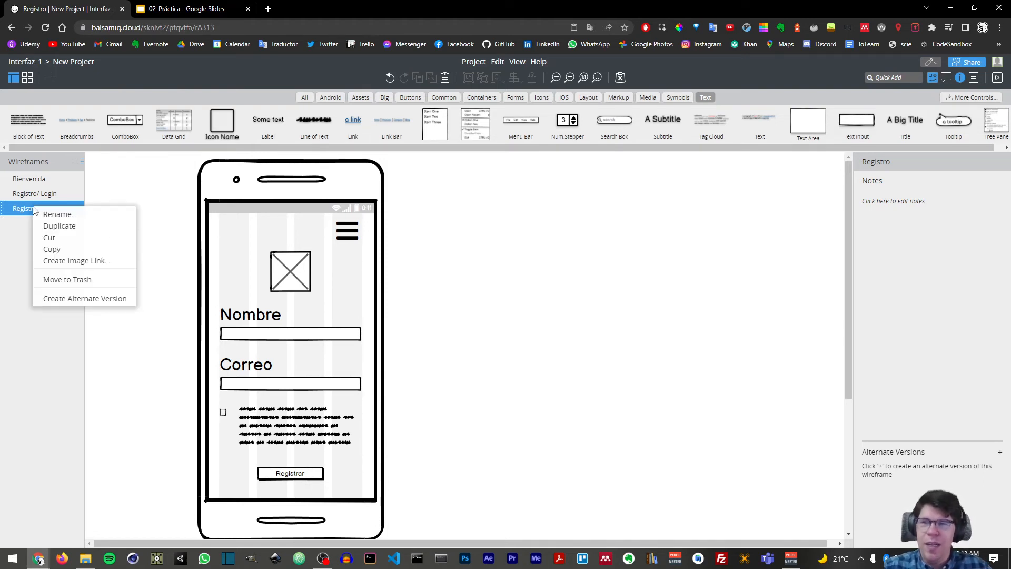
click(72, 224)
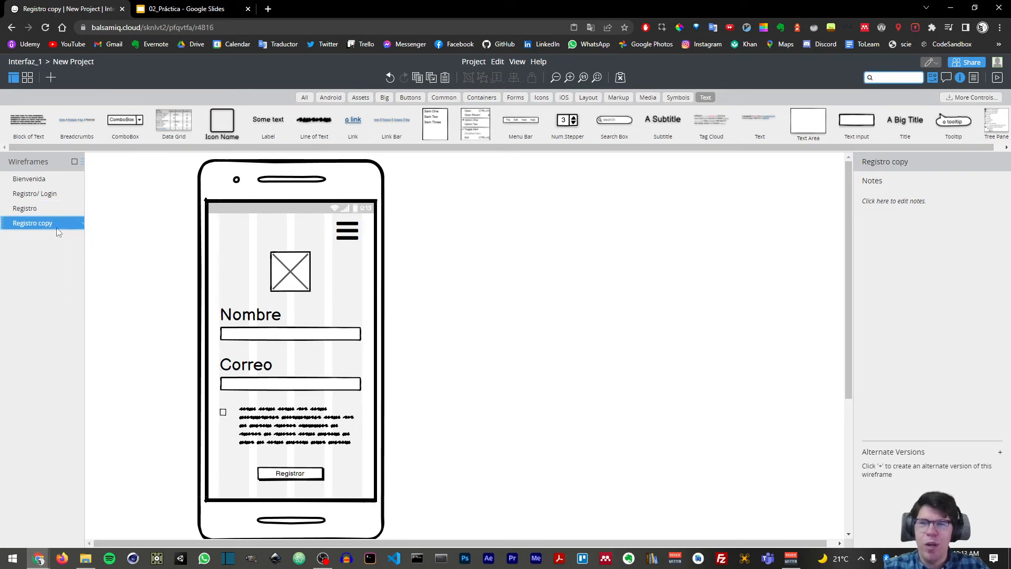
double_click(50, 227)
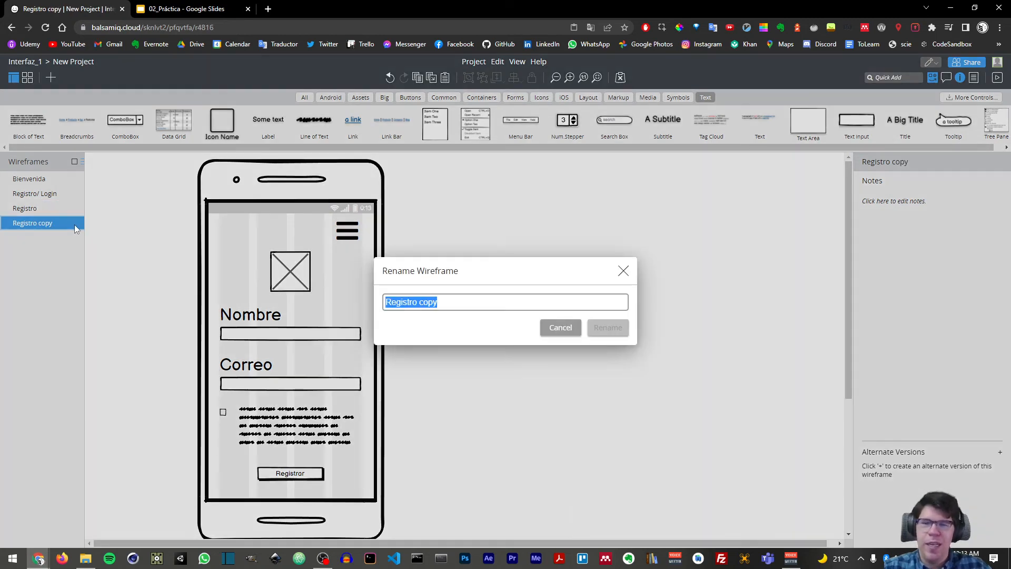
text(Login)
key(Return)
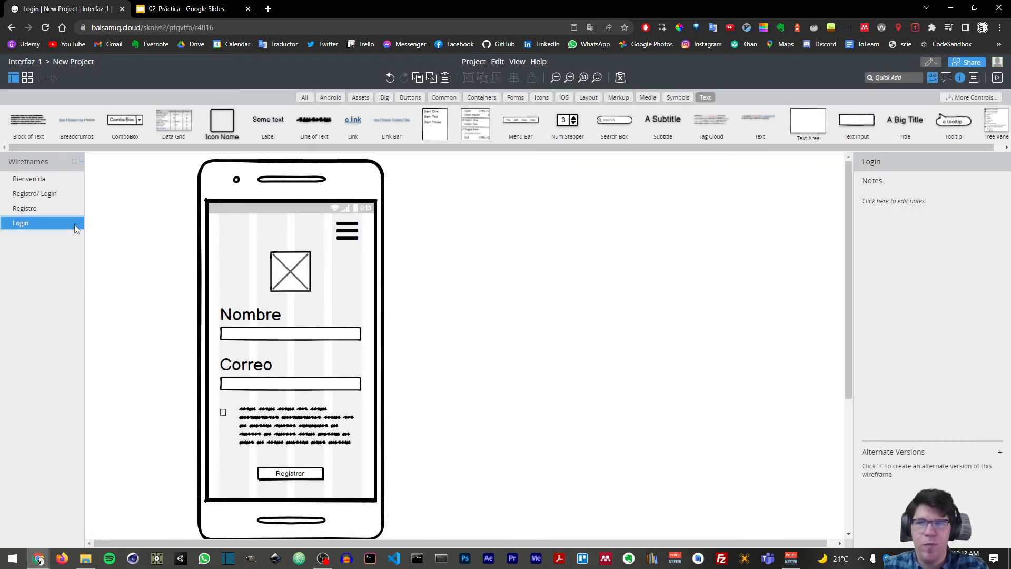
- Change the Nombre label to Usuario and the Correo label to Contraseña, widening the latter to about 199 to fit its text
double_click(268, 315)
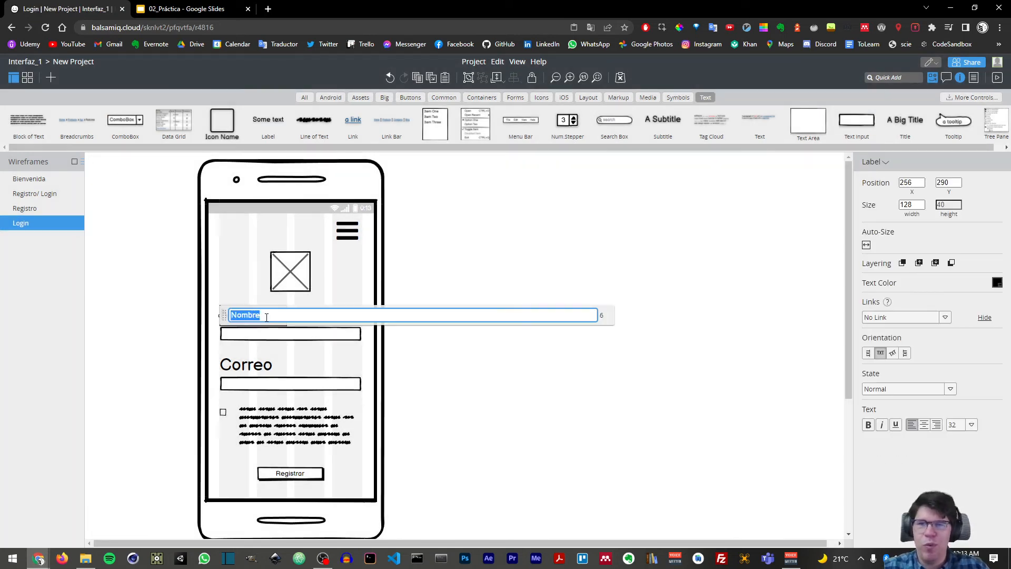
text(Usuario)
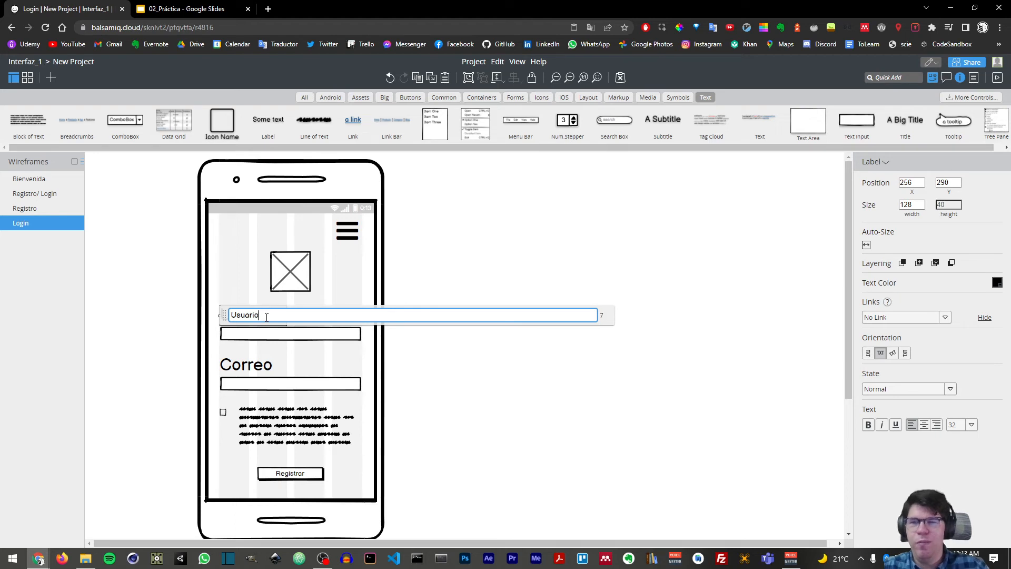
double_click(258, 366)
text(C)
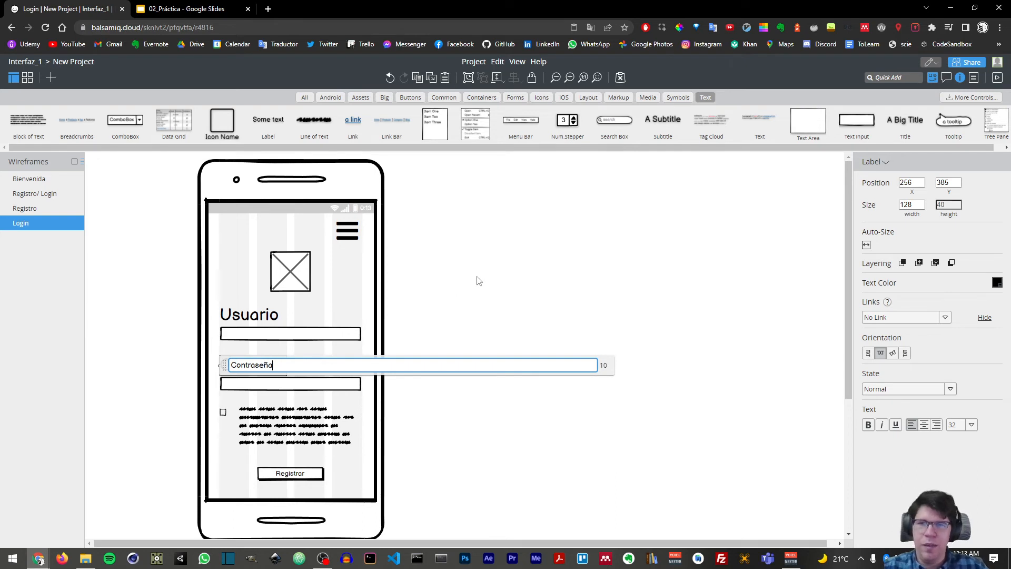
click(478, 281)
click(274, 368)
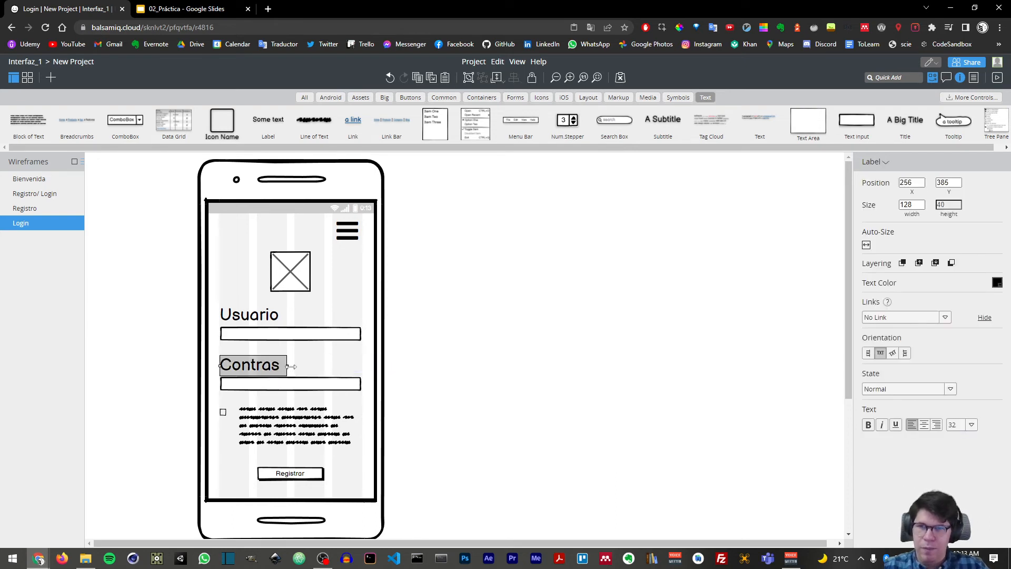
drag(291, 366, 324, 367)
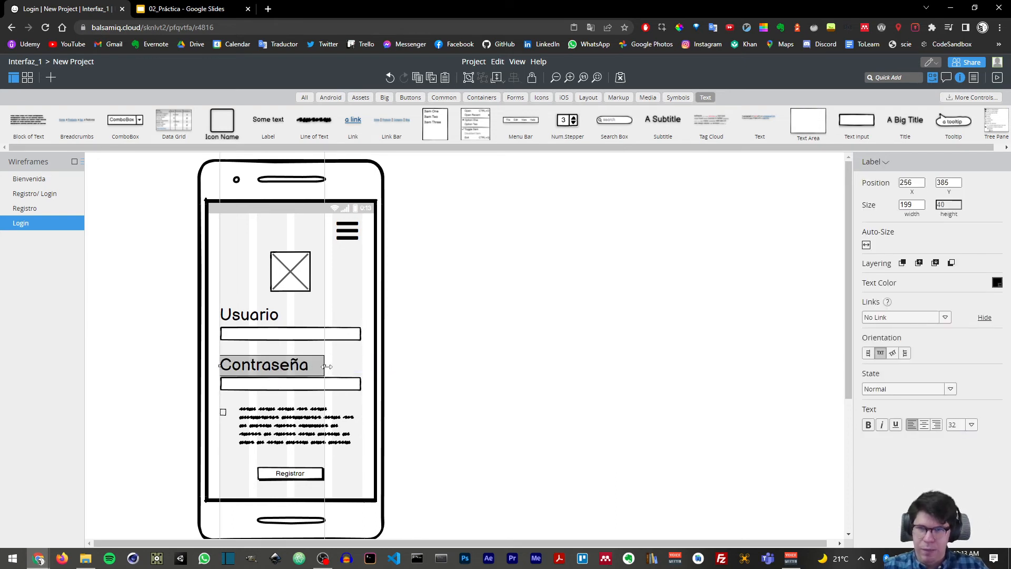
- Delete the checkbox and the block of text from the Login wireframe
click(255, 419)
shift+click(231, 411)
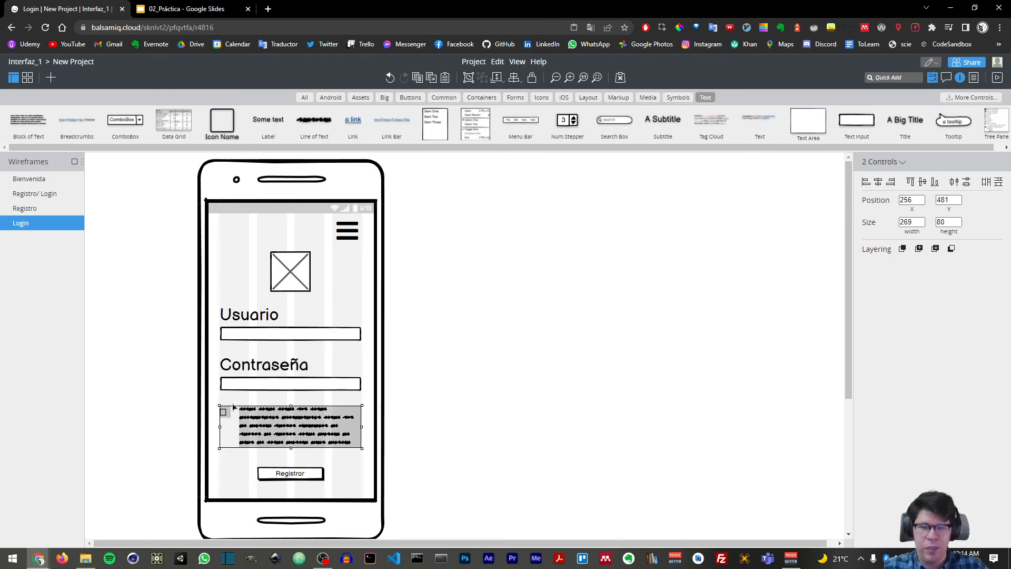
key(Delete)
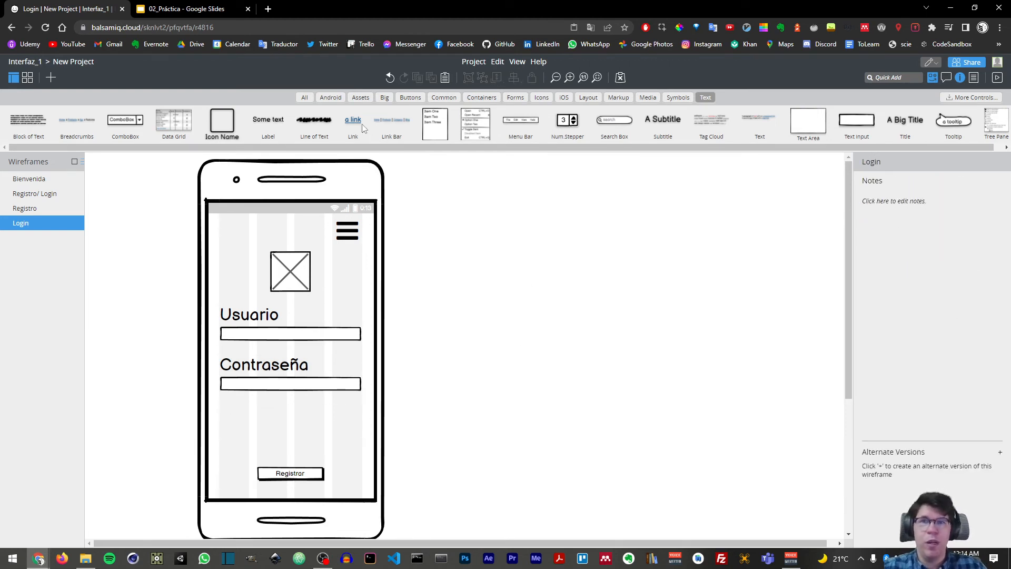
- Add a Link below the Contraseña input at about X 403, Y 460, reading Olvidé mi contraseña, checking the sketch in Google Slides for its wording
drag(362, 129, 305, 401)
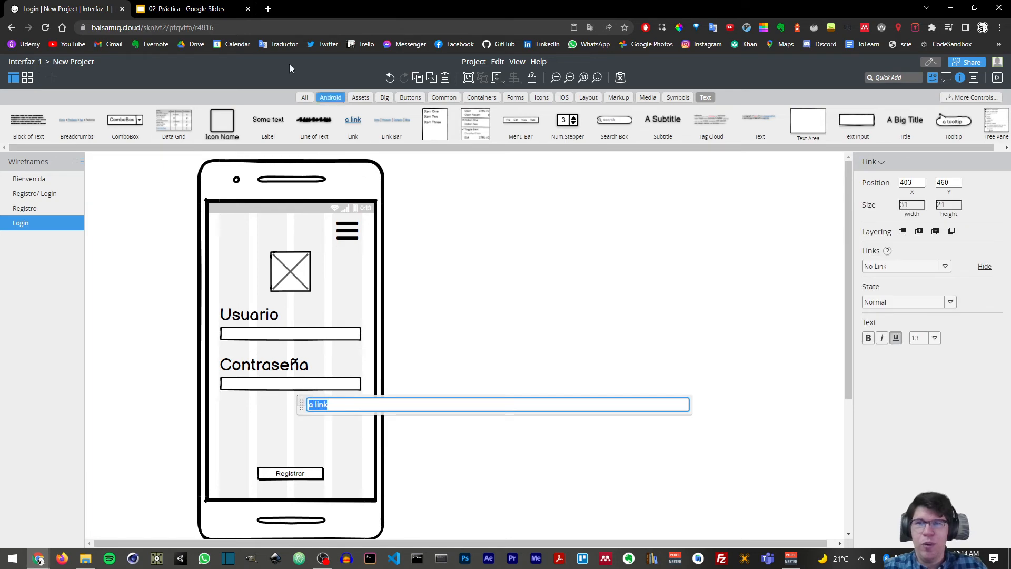
click(184, 9)
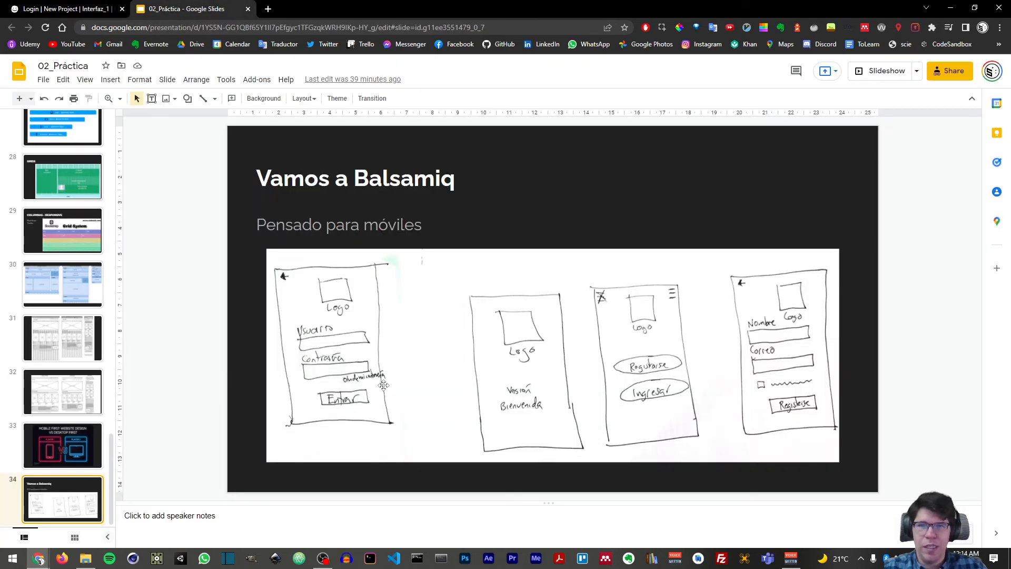
click(36, 7)
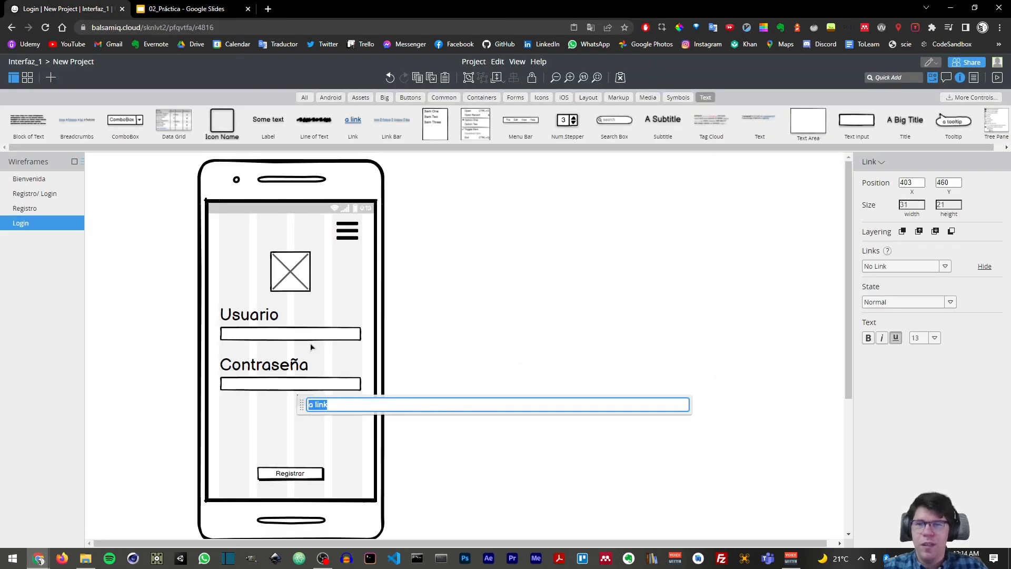
text(Olvidé )
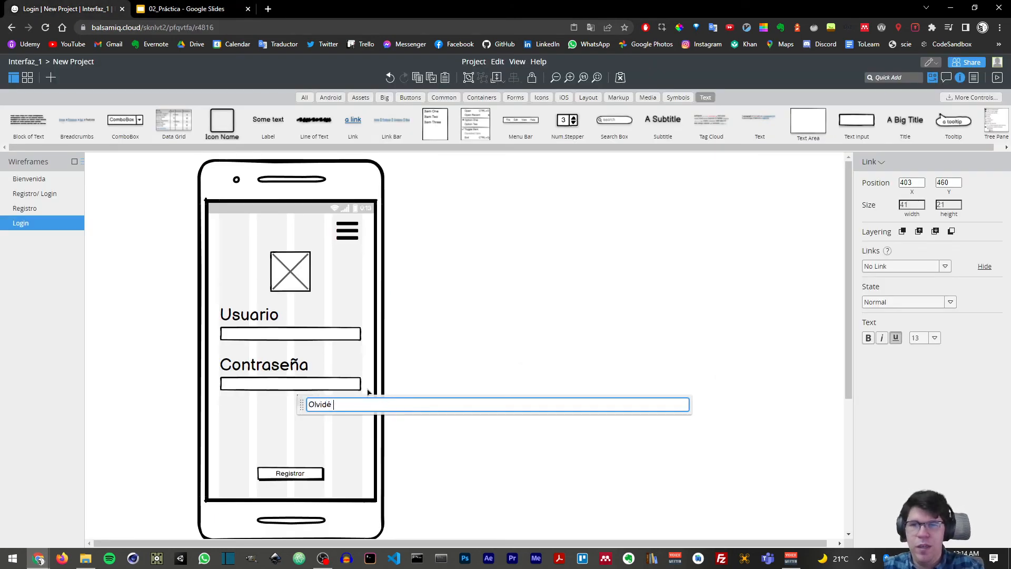
text(mi contro)
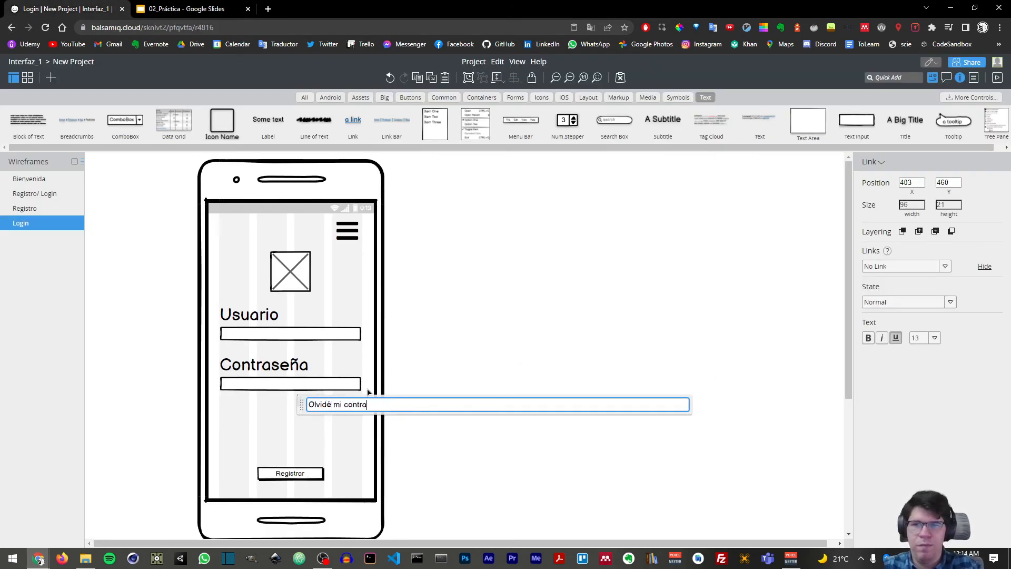
key(BackSpace)
text(aseña)
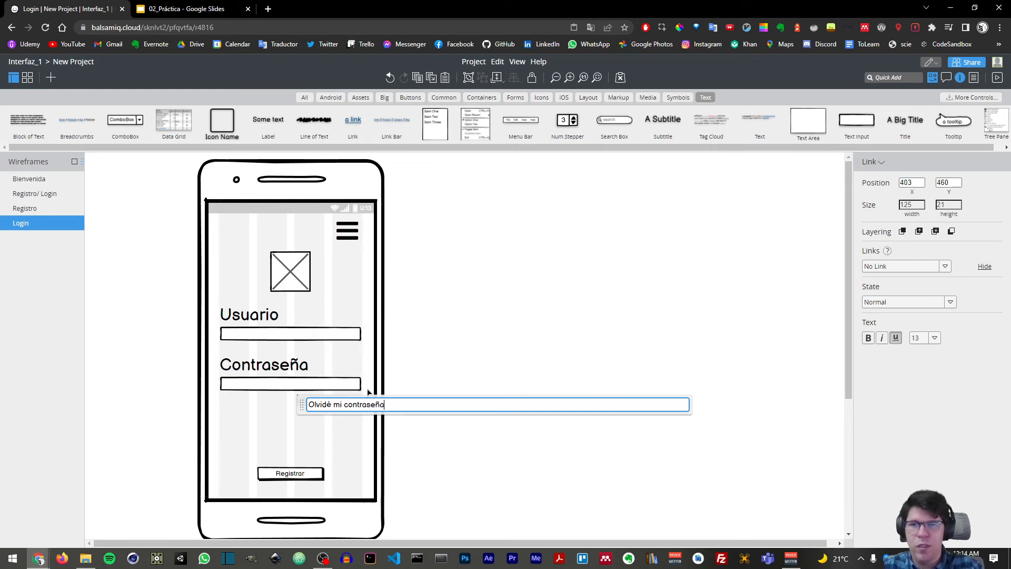
key(Return)
click(517, 316)
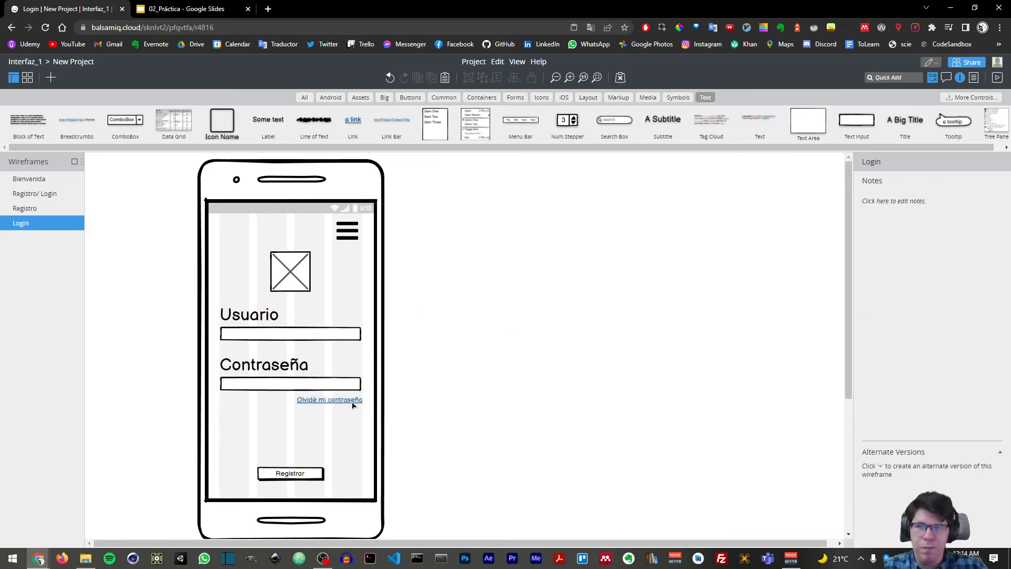
click(352, 403)
click(440, 371)
- Move the Registrar button up to about X 327, Y 525, below the link, and change its text to Entrar
drag(305, 477, 304, 438)
double_click(304, 439)
text(E)
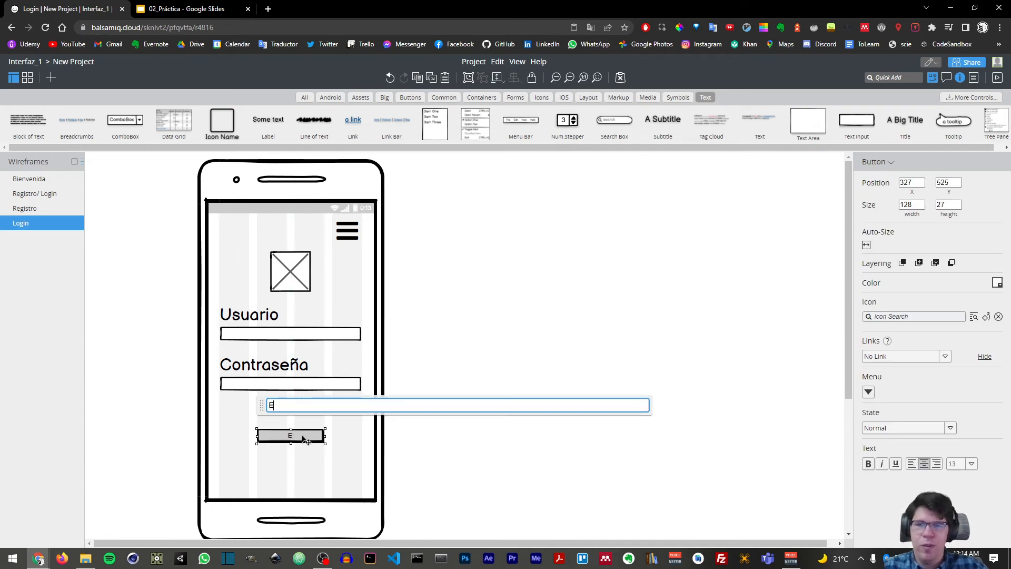
text(ntrat)
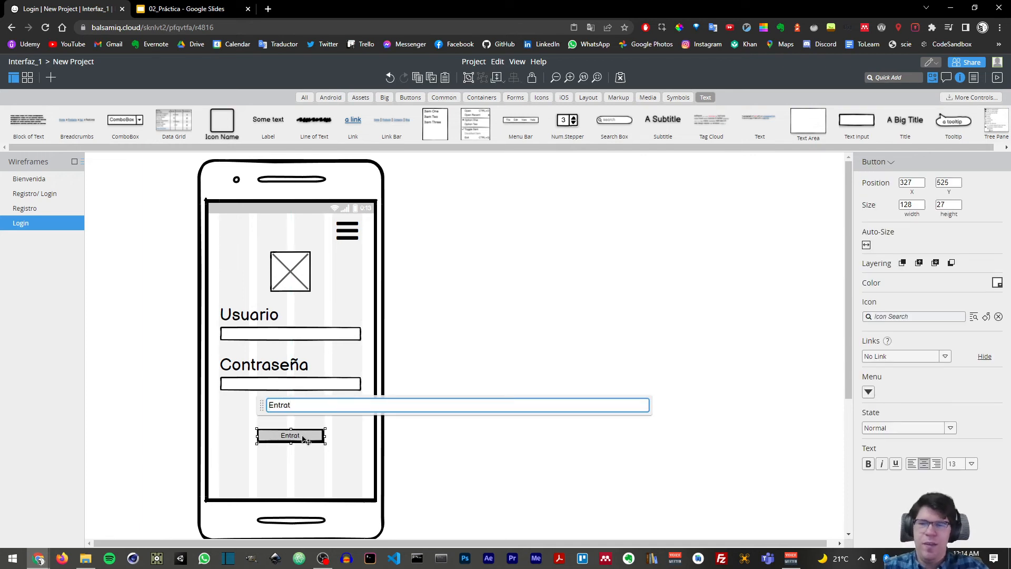
key(BackSpace)
text(r)
click(348, 420)
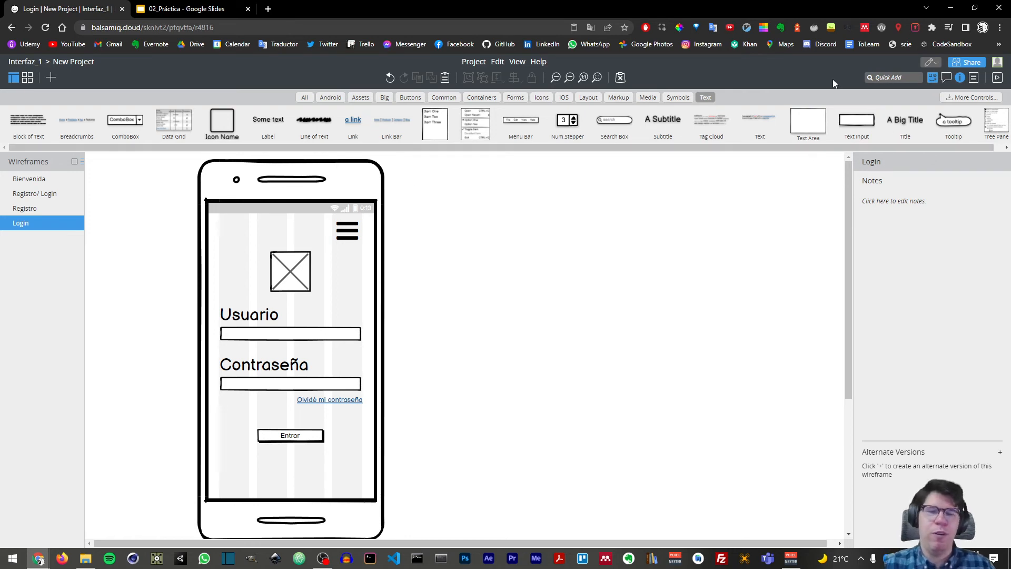
- Duplicate the Login wireframe and delete both labels, both text inputs, the link and the button from the copy
right_click(32, 223)
click(37, 242)
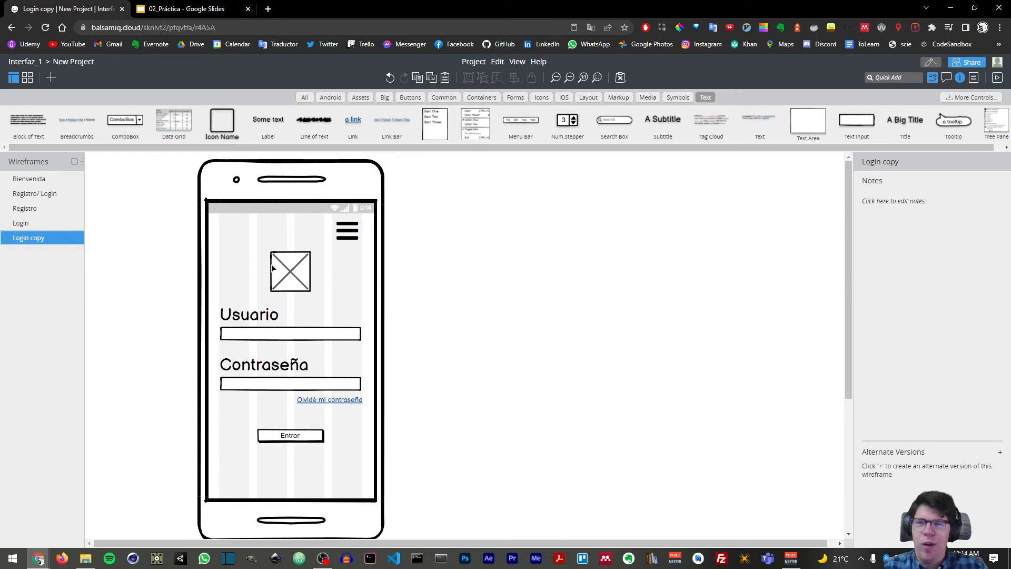
click(278, 334)
shift+click(261, 316)
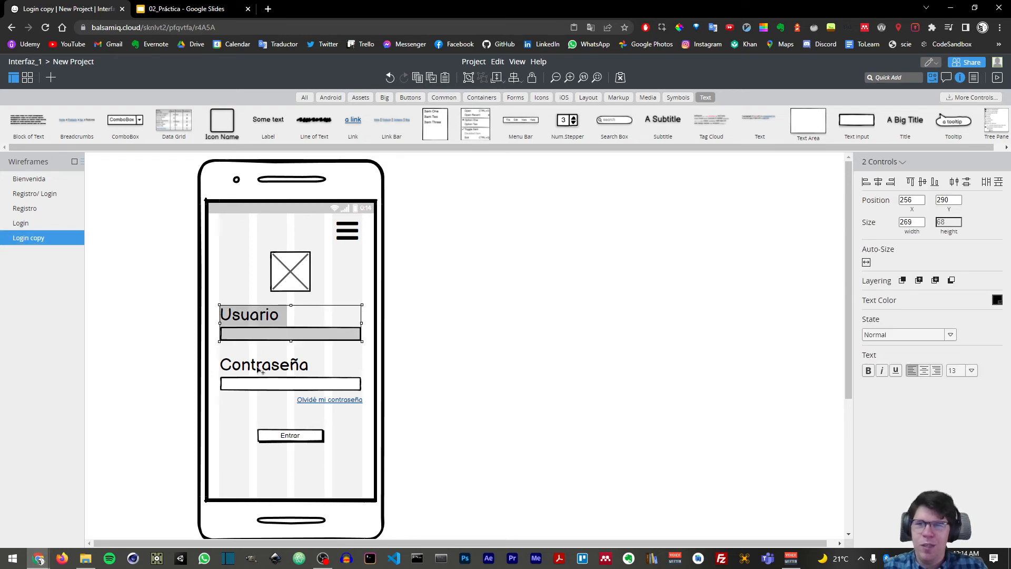
shift+click(261, 368)
shift+click(262, 383)
shift+click(340, 403)
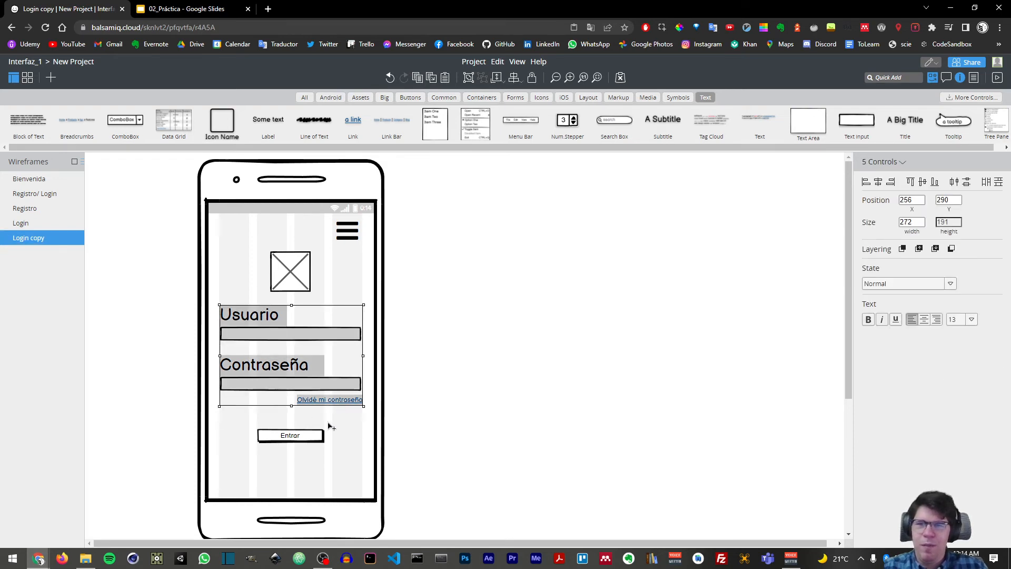
shift+click(311, 437)
key(Delete)
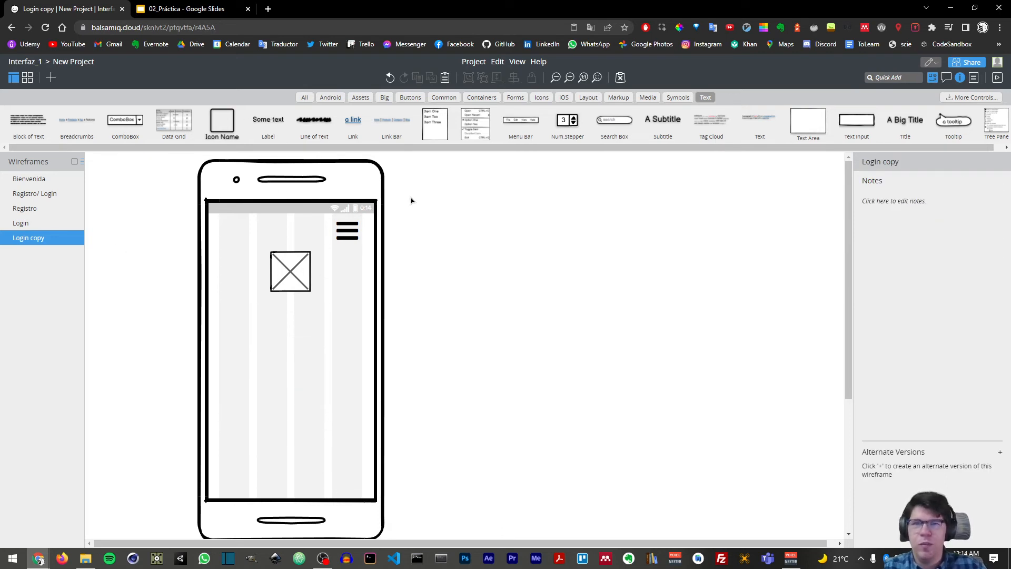
- Add a Subtitle below the image placeholder at about X 320, Y 350, reading Lo Lograsté
drag(663, 126, 284, 348)
double_click(290, 345)
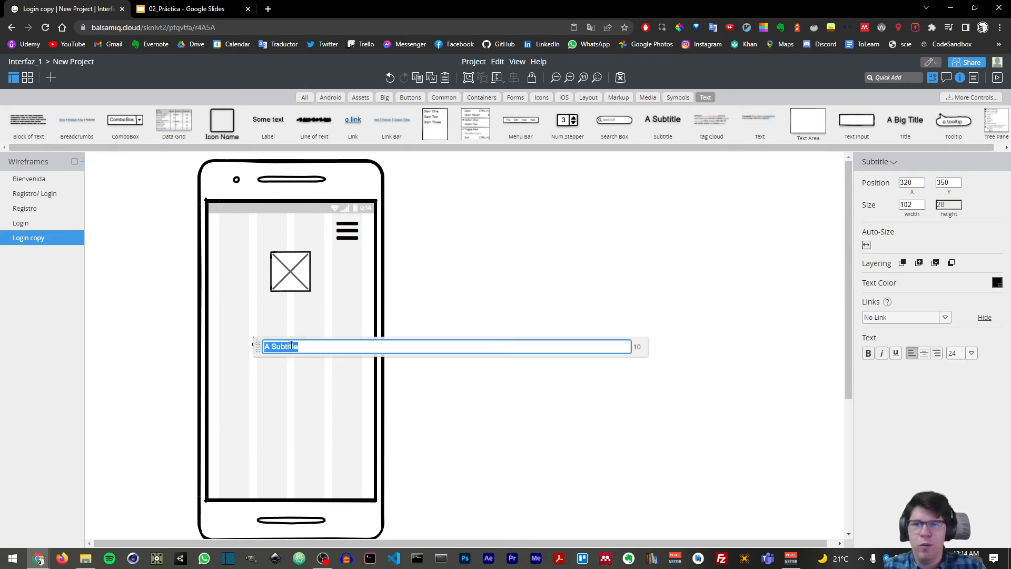
text(Lo Log)
text(o)
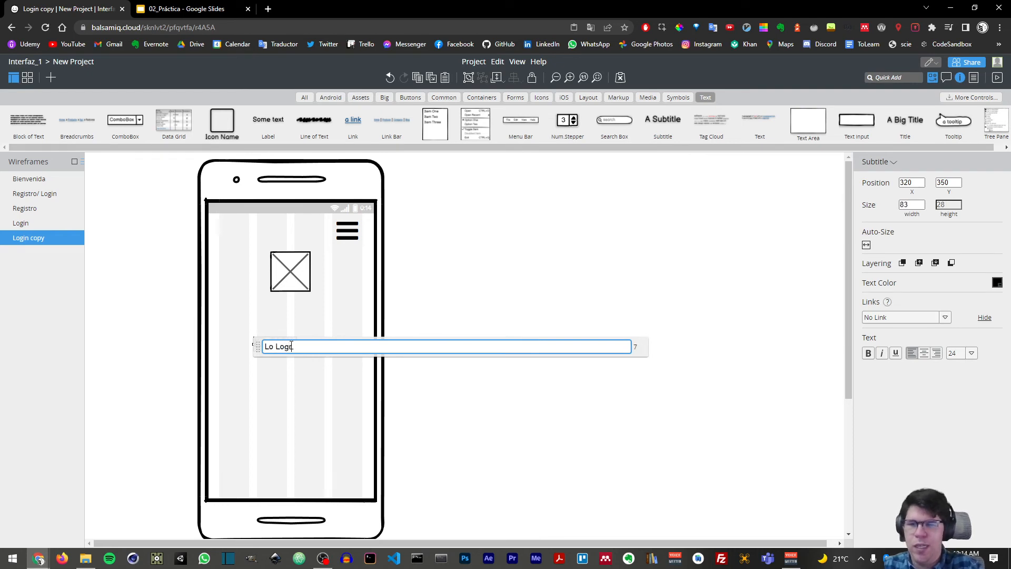
text(asté)
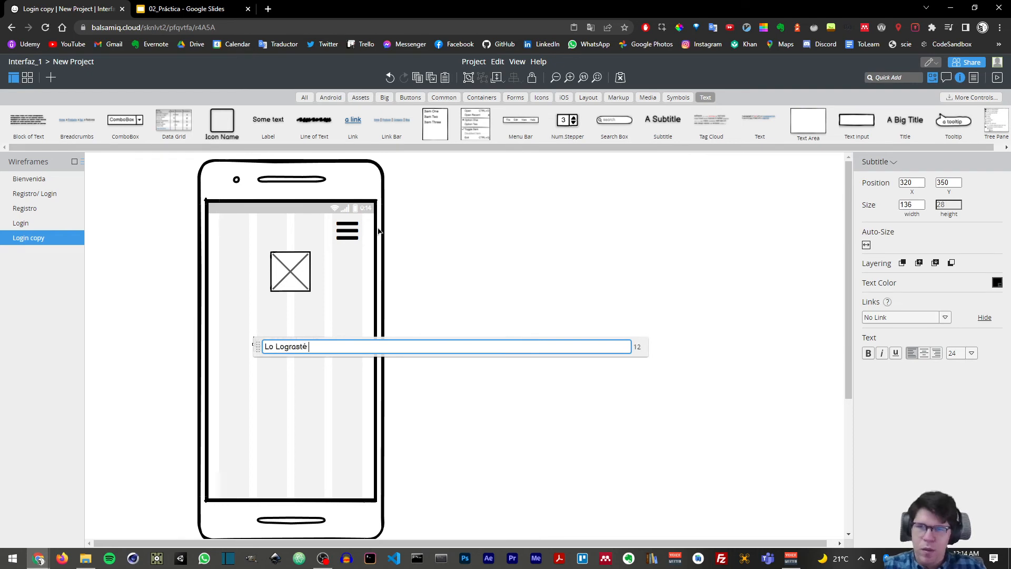
click(481, 296)
- Center the Lo Lograsté text and stretch its box across the grid columns, about X 254, Y 358, width 274
drag(318, 349, 325, 349)
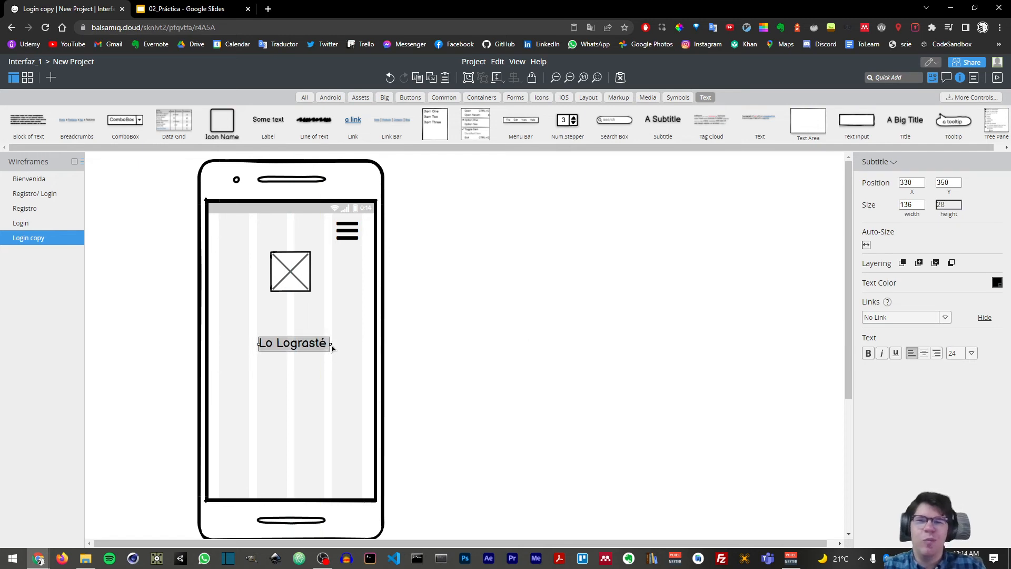
drag(331, 344, 301, 357)
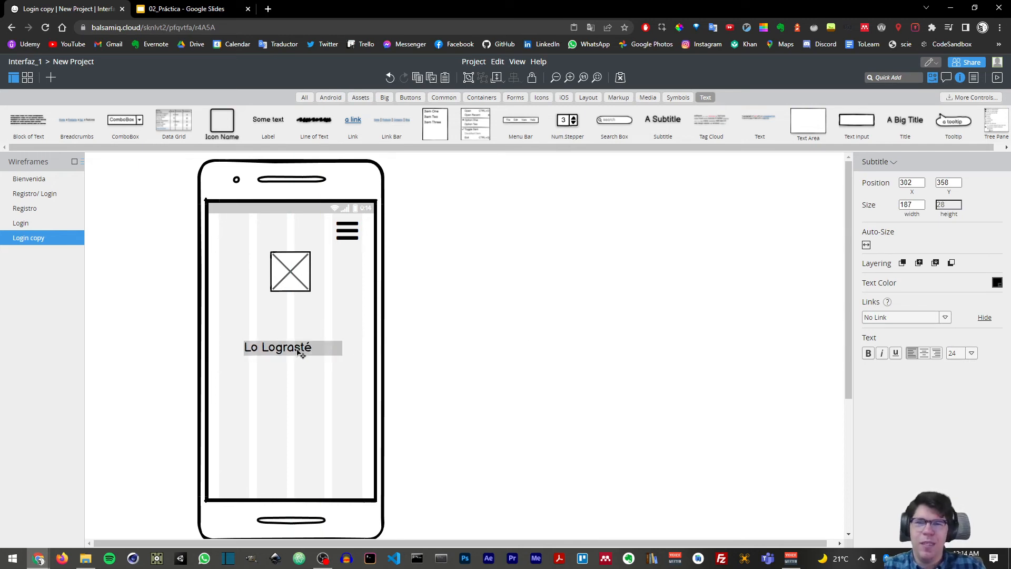
click(924, 353)
drag(244, 348, 219, 348)
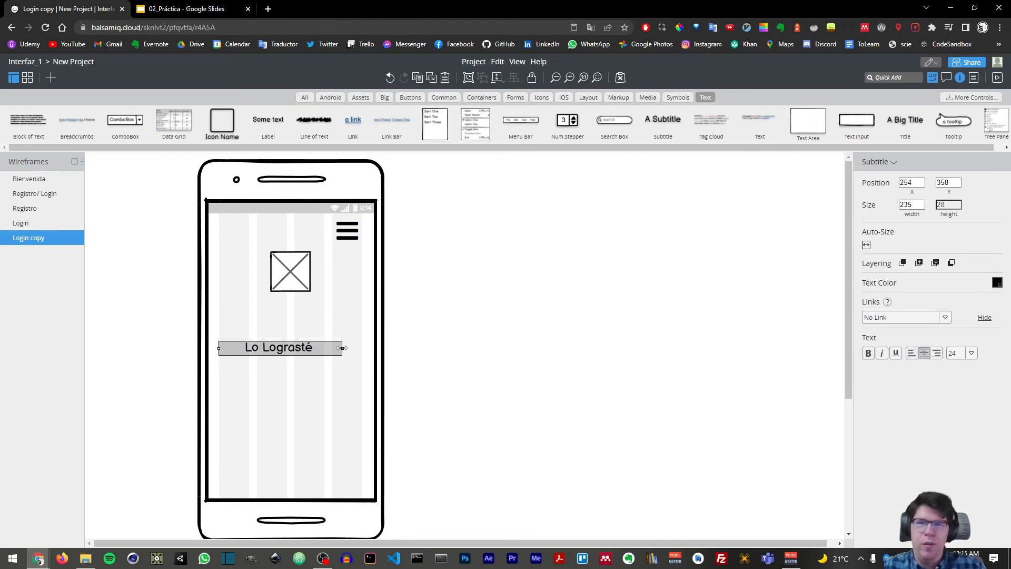
drag(343, 348, 364, 349)
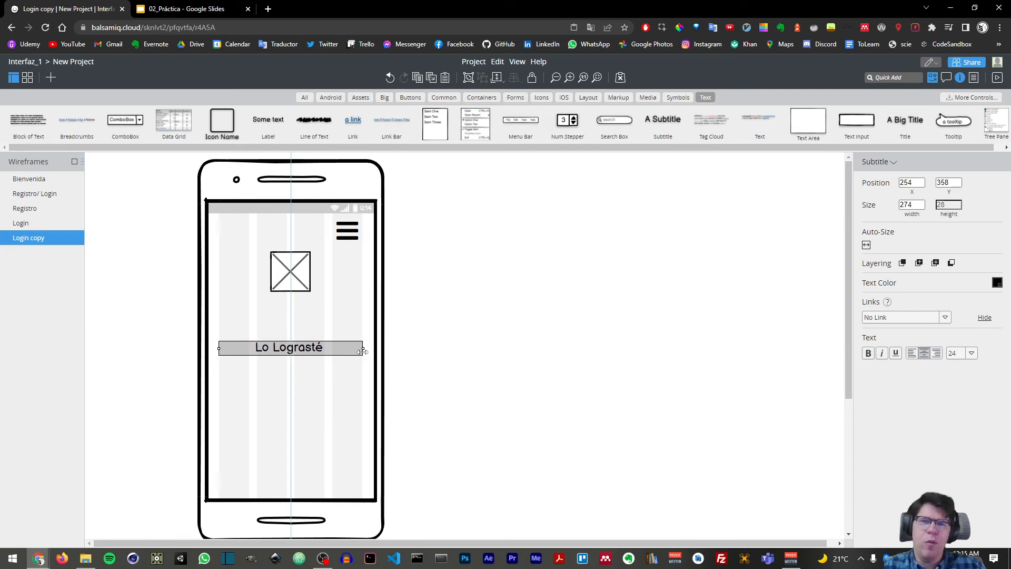
- Set the Lo Lograsté subtitle's font size to 40 and move it down to about Y 387
click(972, 353)
click(964, 449)
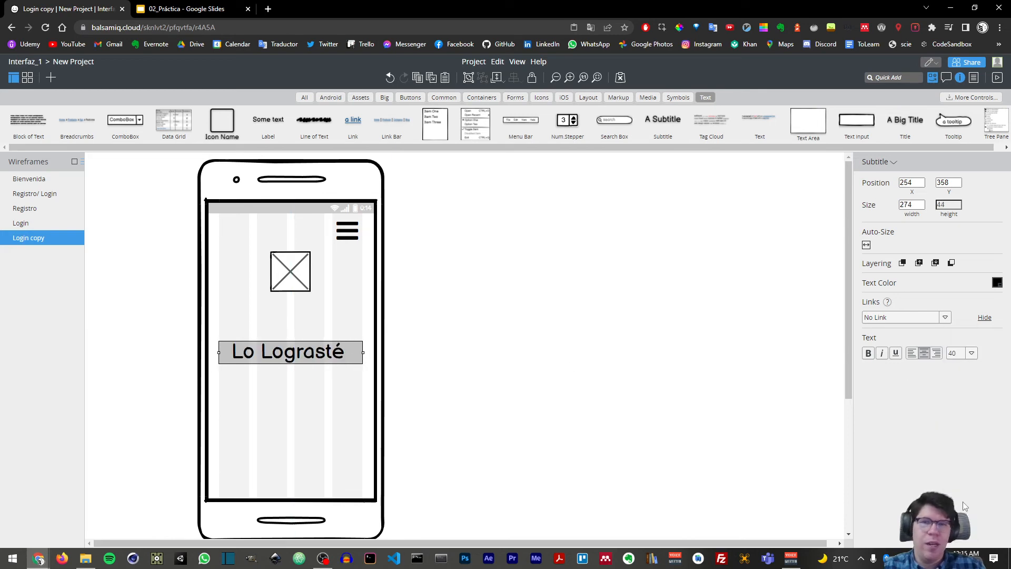
click(453, 283)
drag(315, 353, 314, 368)
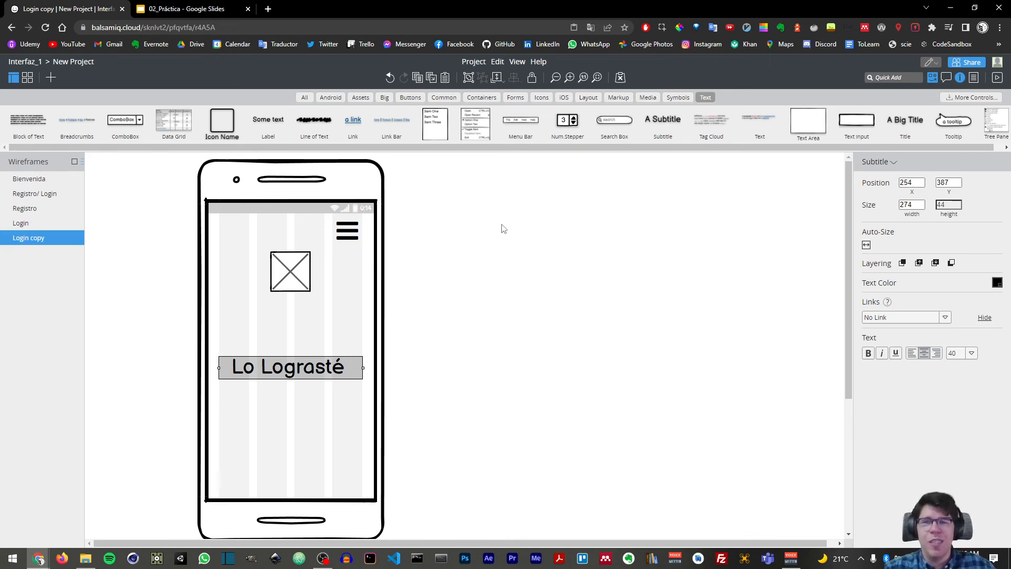
click(574, 287)
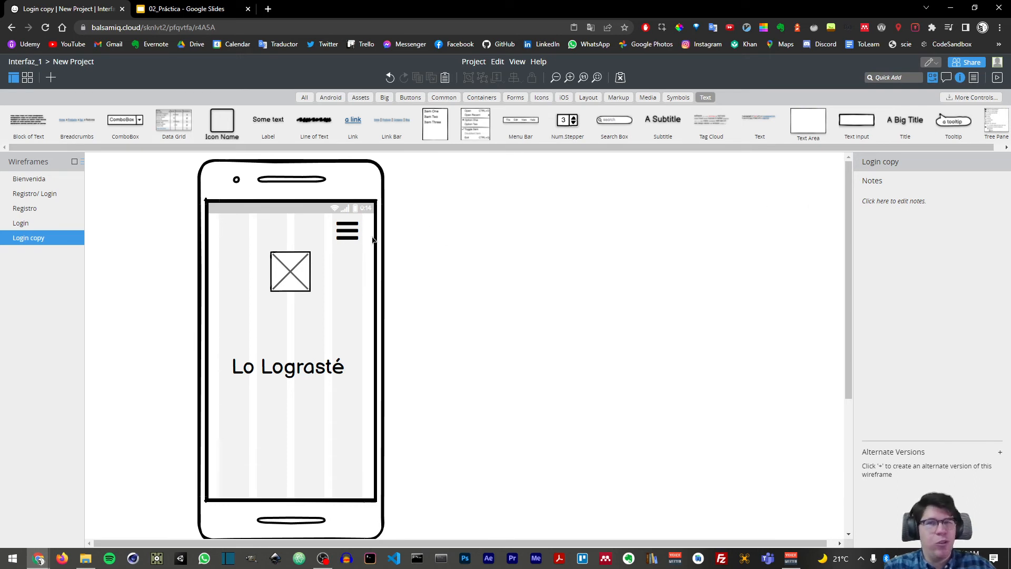
- Browse the Wireframes To Go library, examining the Layout and Controls categories for grid templates and reusable symbols
click(975, 97)
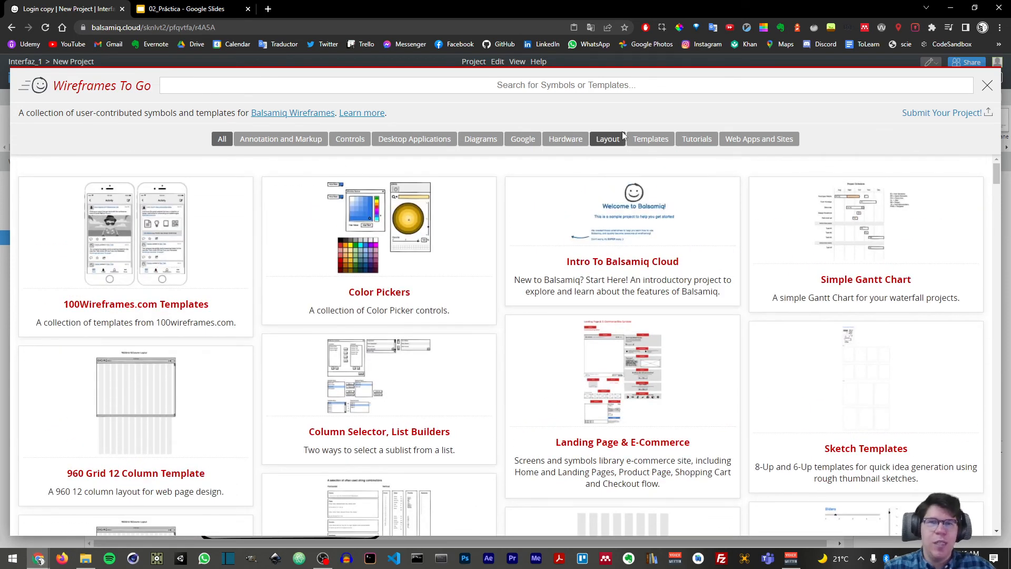
click(608, 139)
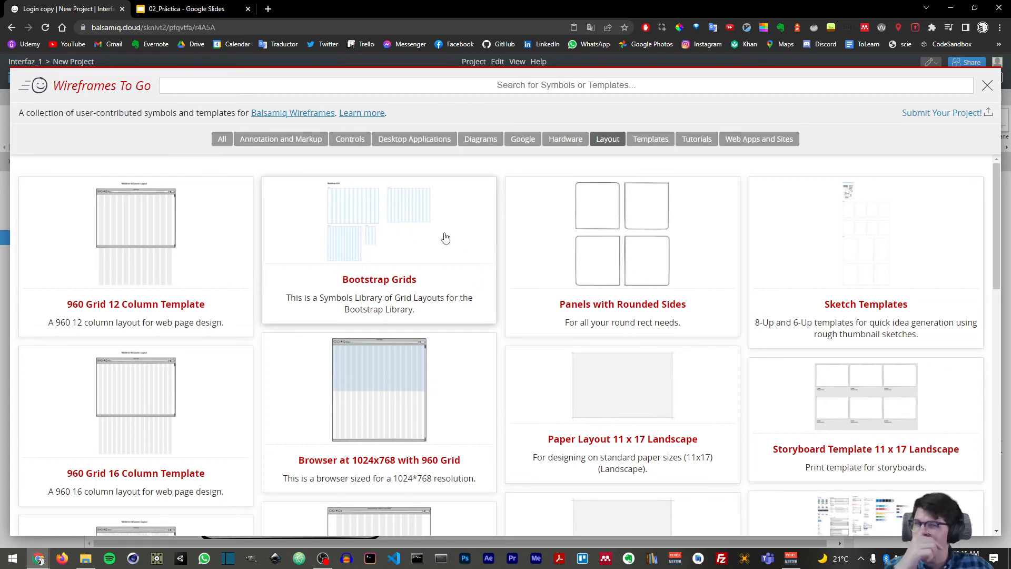
scroll(457, 306, down, 4)
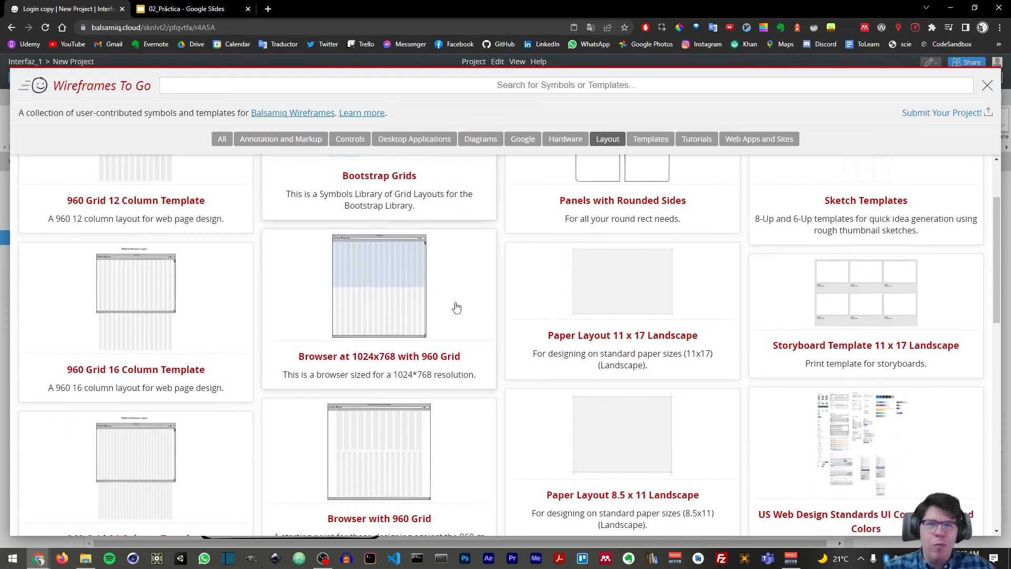
scroll(456, 307, down, 3)
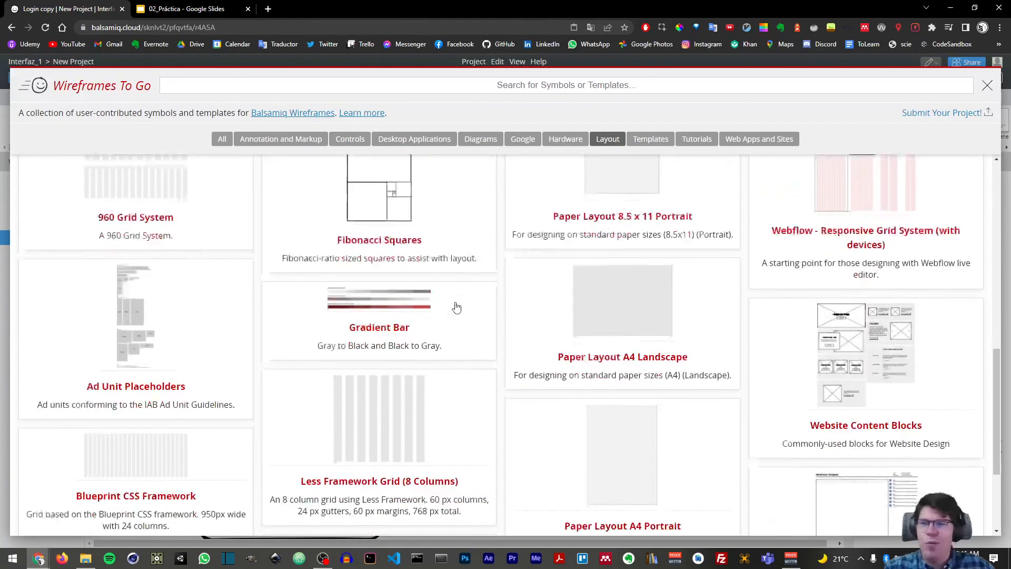
scroll(456, 307, up, 4)
click(222, 139)
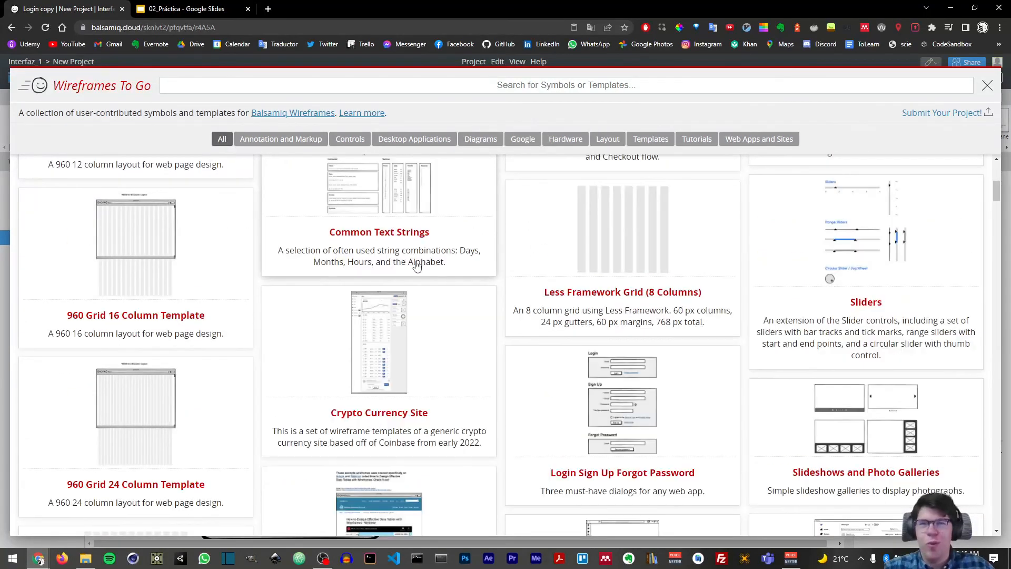
click(350, 139)
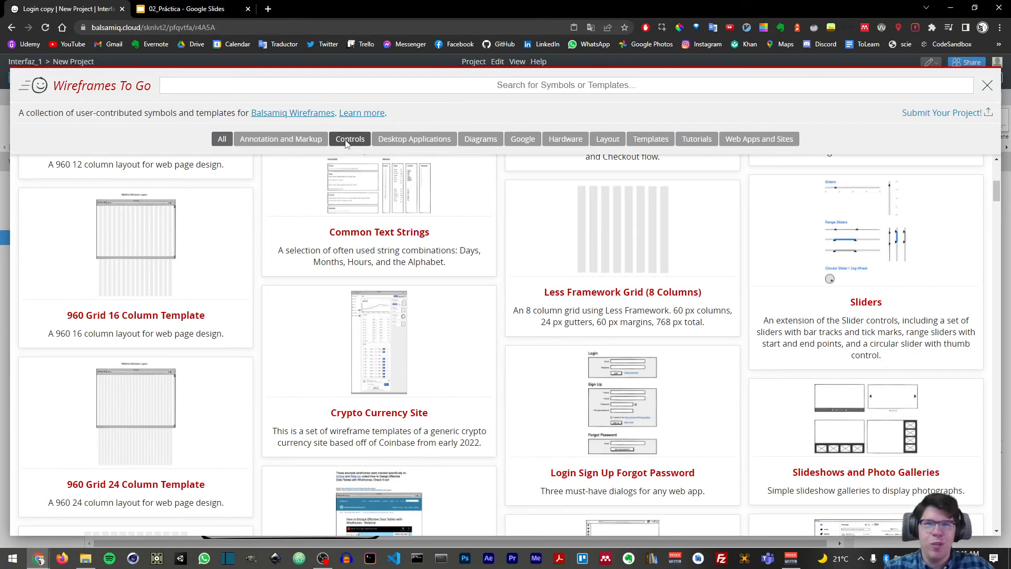
scroll(368, 251, up, 5)
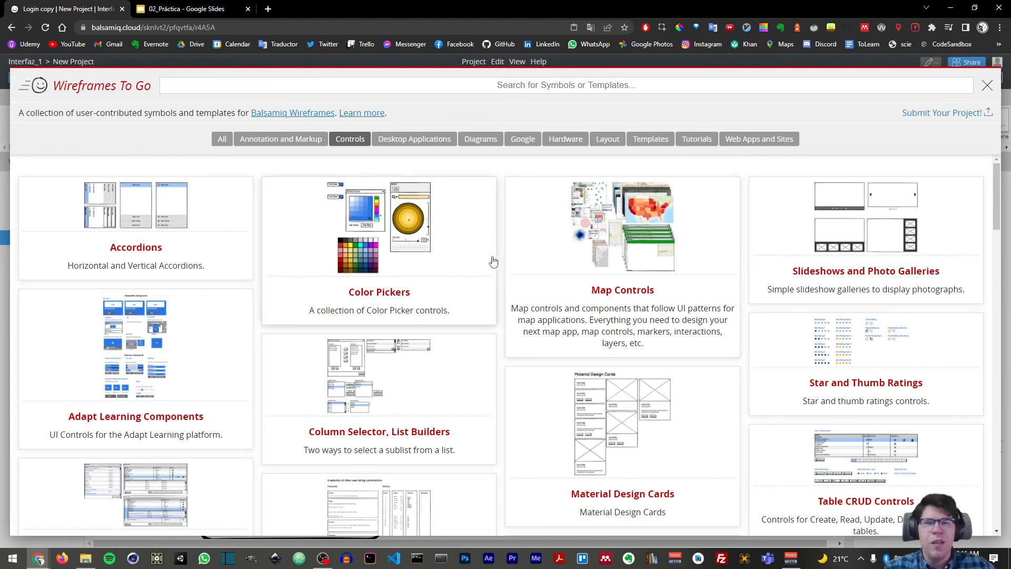
click(650, 139)
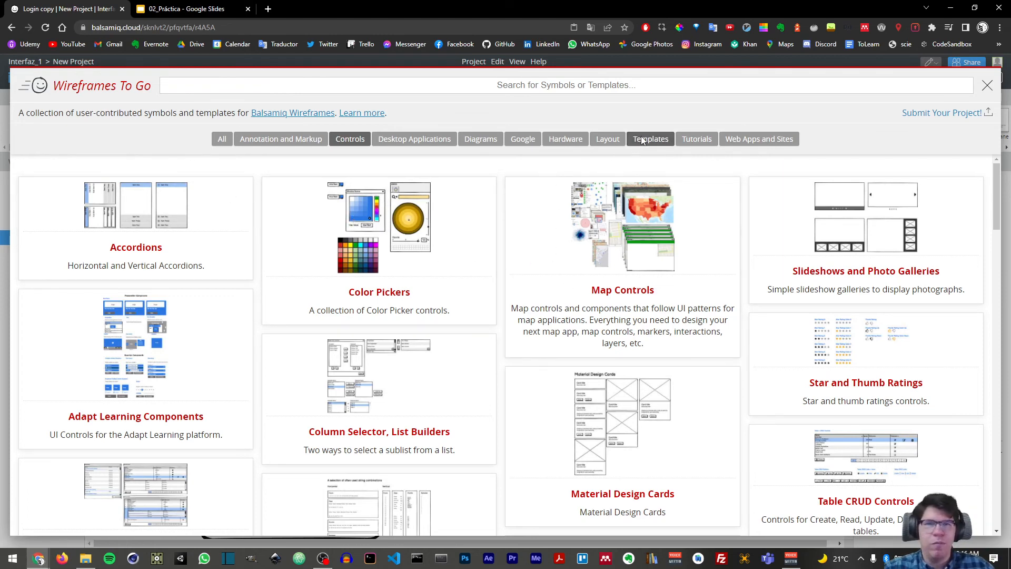
click(608, 140)
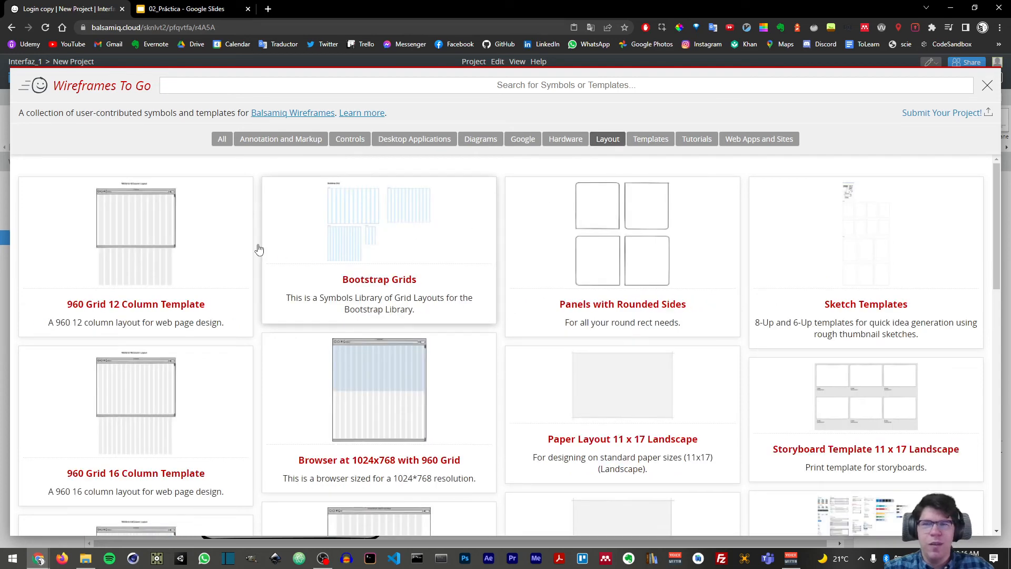
- Preview the 960 Grid 12 Column Template from the Layout category and import it into the project
click(166, 230)
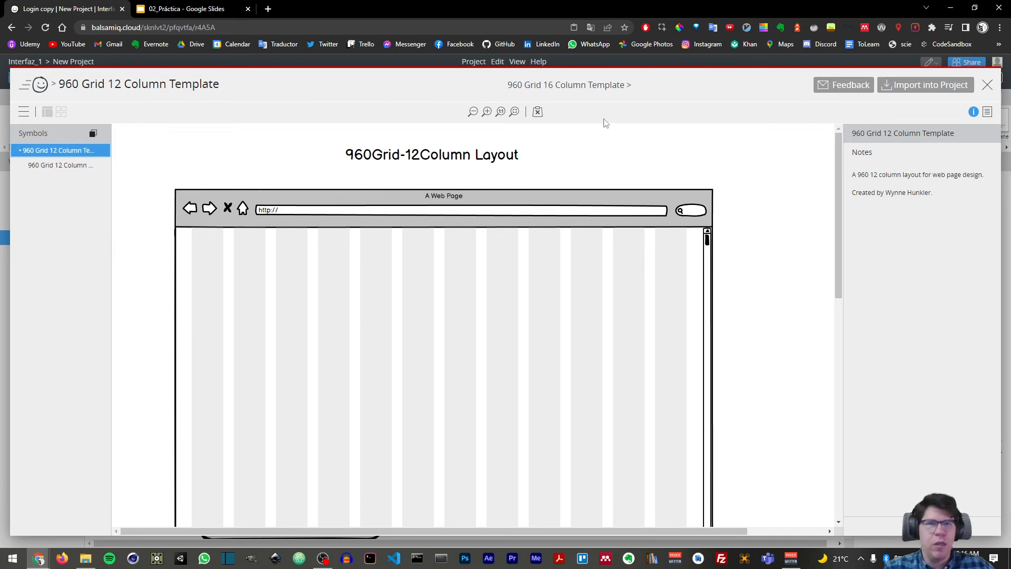
scroll(501, 277, down, 5)
scroll(508, 280, up, 5)
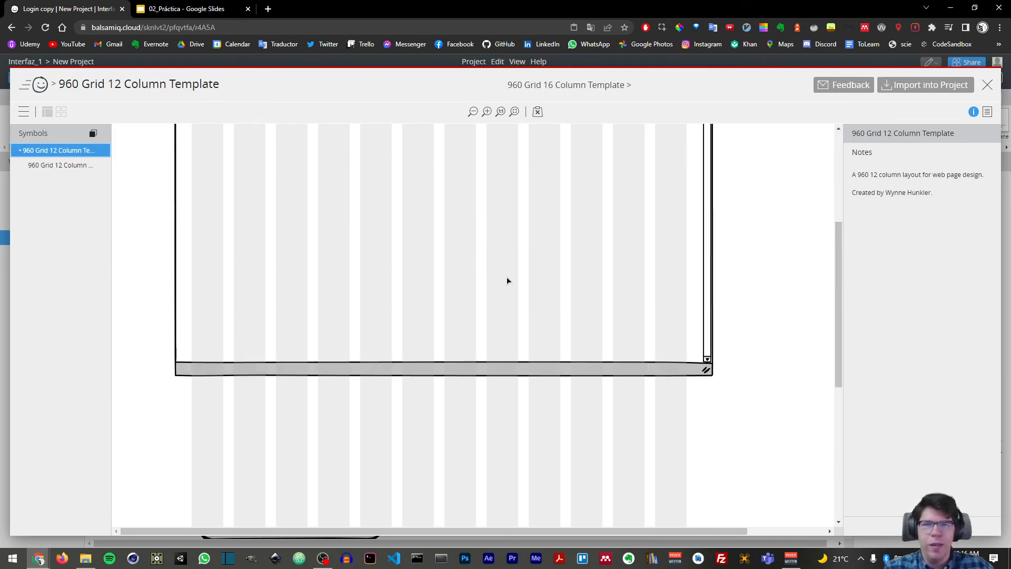
click(921, 87)
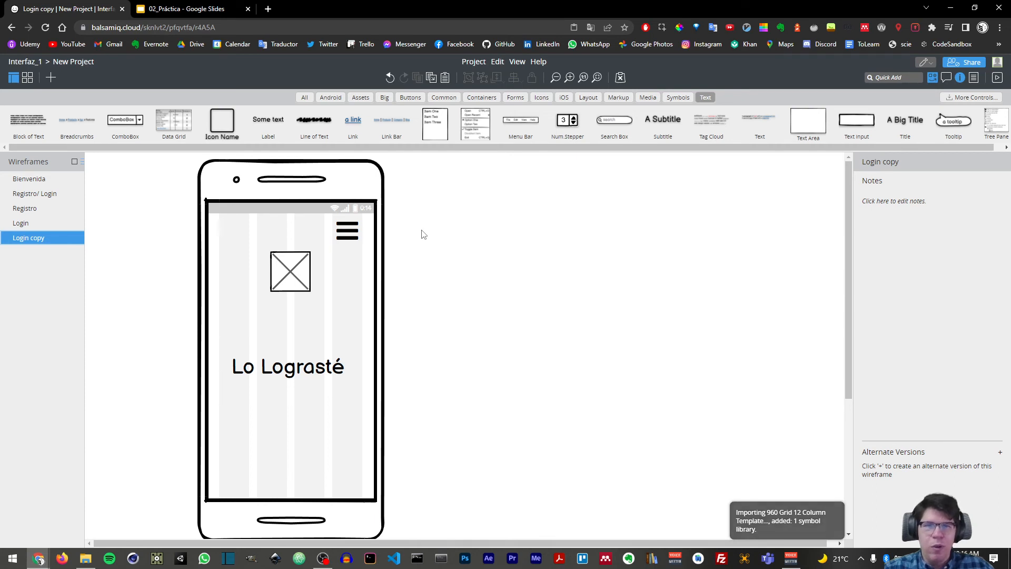
- Place the imported 960 Grid 12 Column symbol beside the phone in the Login copy wireframe, at about X 648, Y 20
click(678, 98)
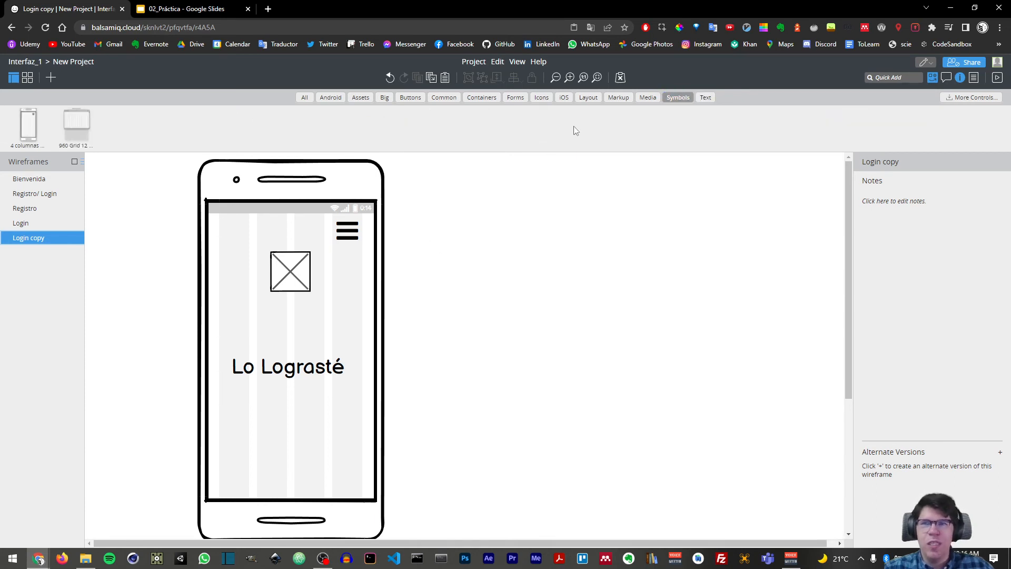
drag(78, 125, 580, 286)
drag(517, 269, 535, 295)
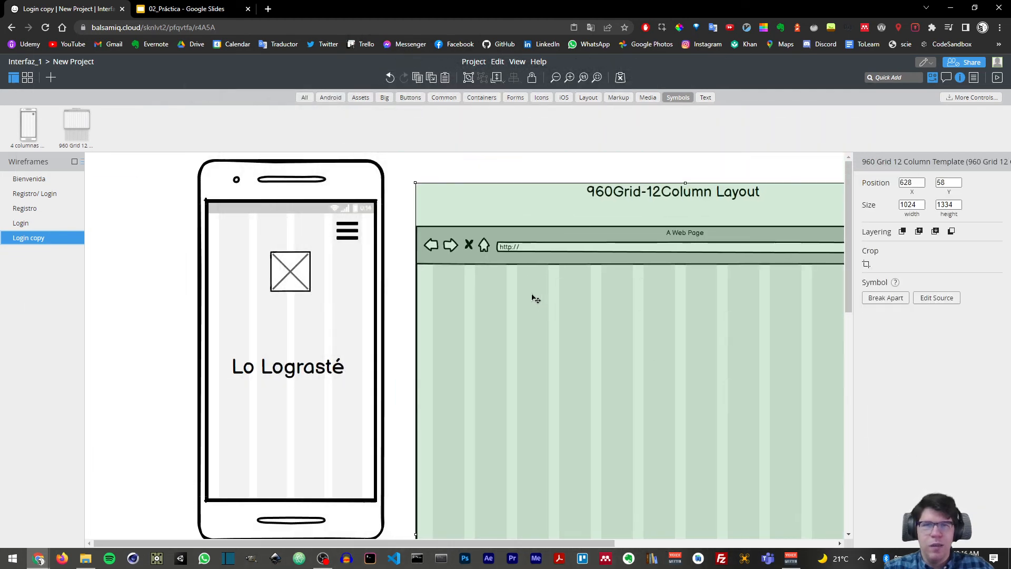
scroll(589, 304, down, 2)
scroll(589, 304, down, 2)
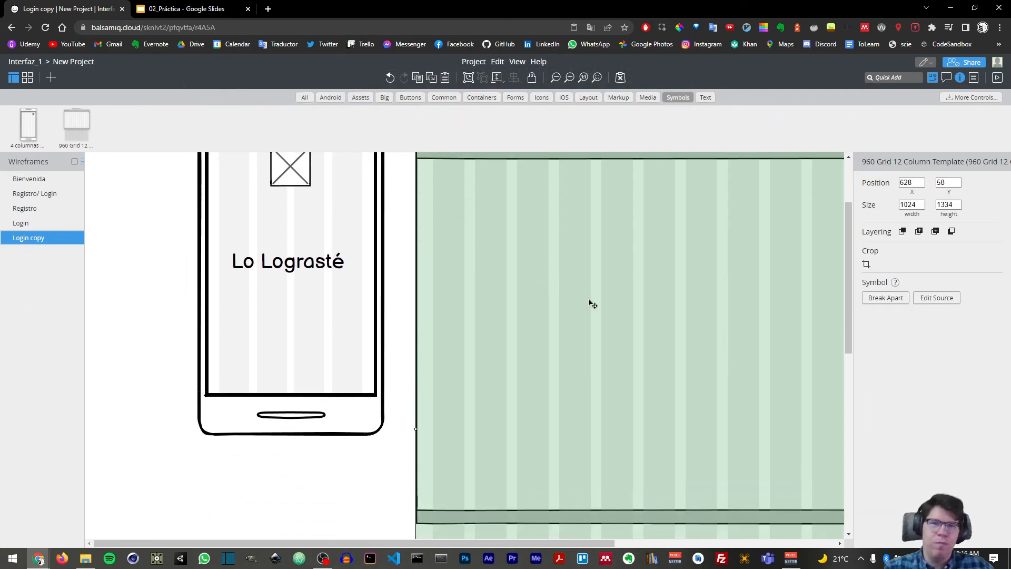
key(ctrl+minus)
scroll(543, 299, up, 1)
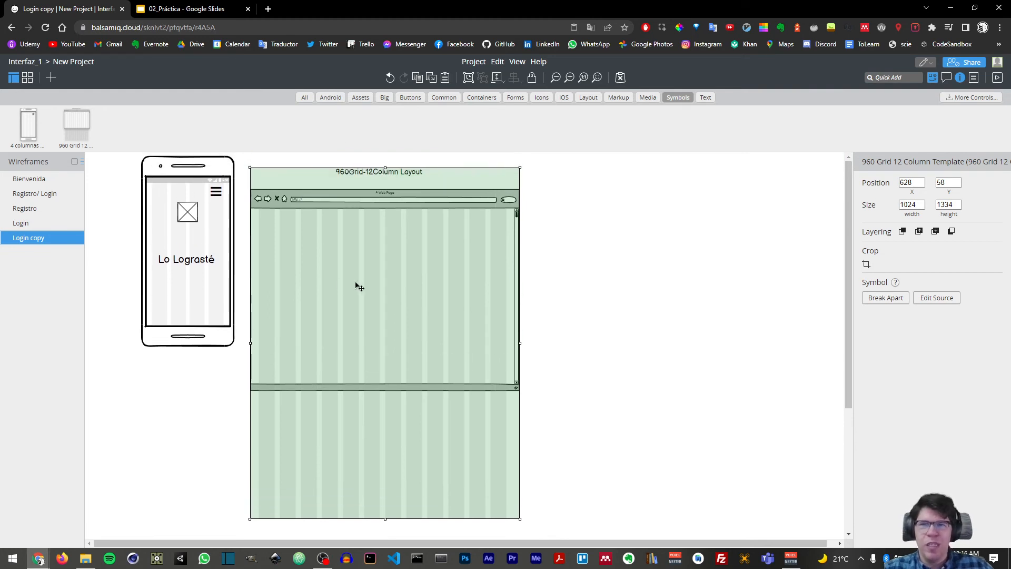
drag(347, 283, 361, 276)
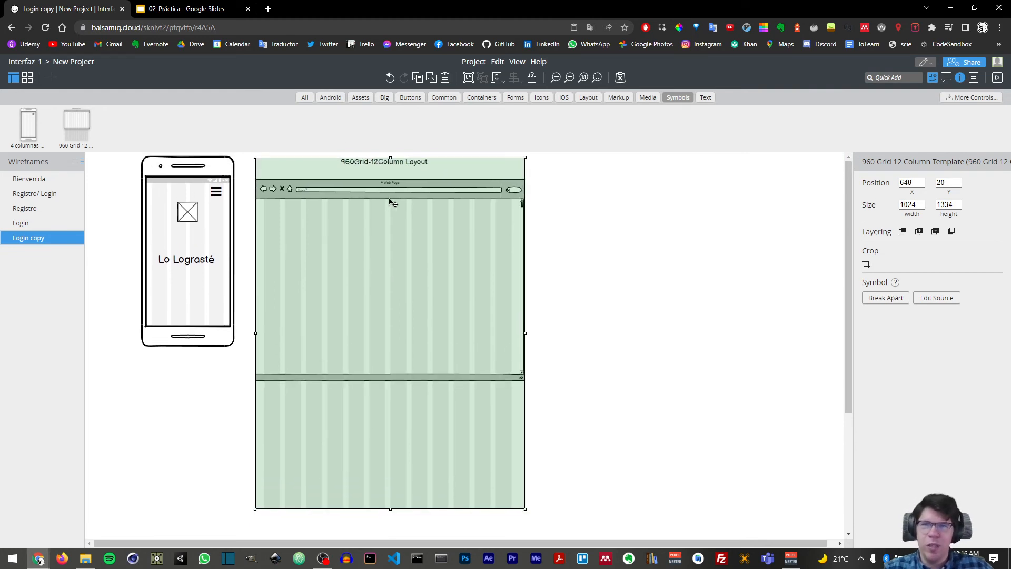
- Open the source of the 960 Grid 12 Column symbol, delete its 960Grid-12Column Layout title label, and return to the wireframe
double_click(382, 173)
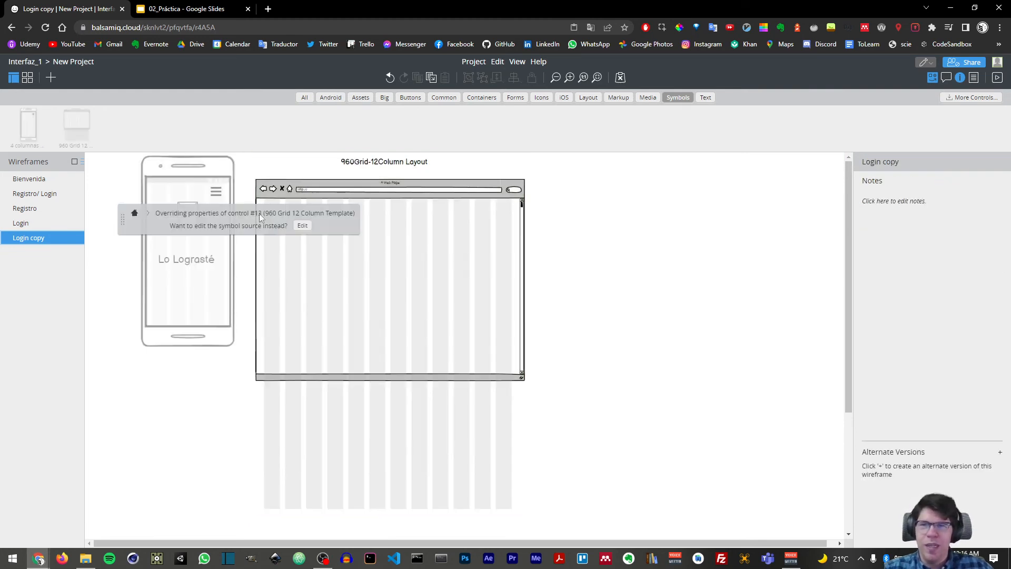
click(302, 226)
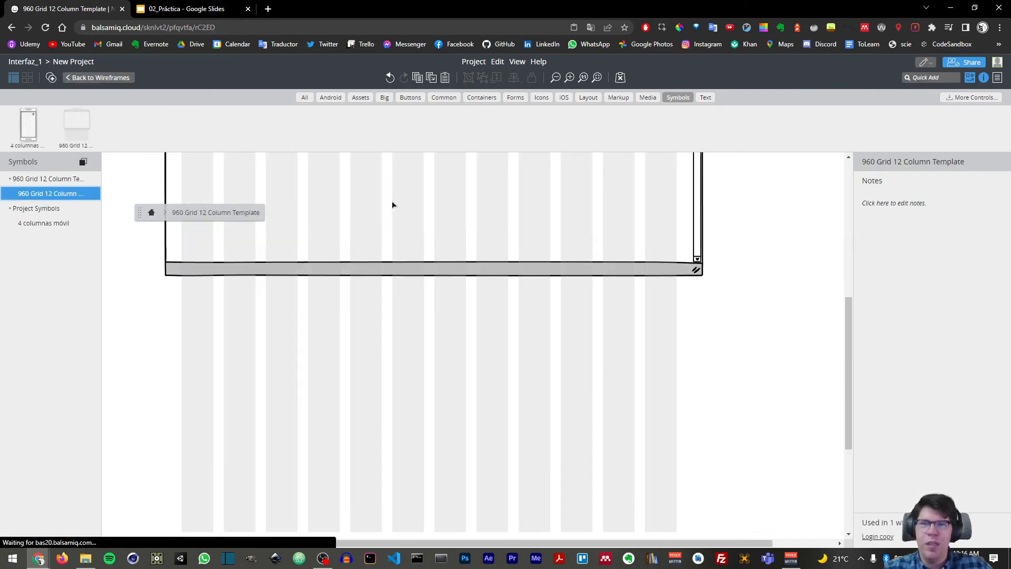
click(390, 183)
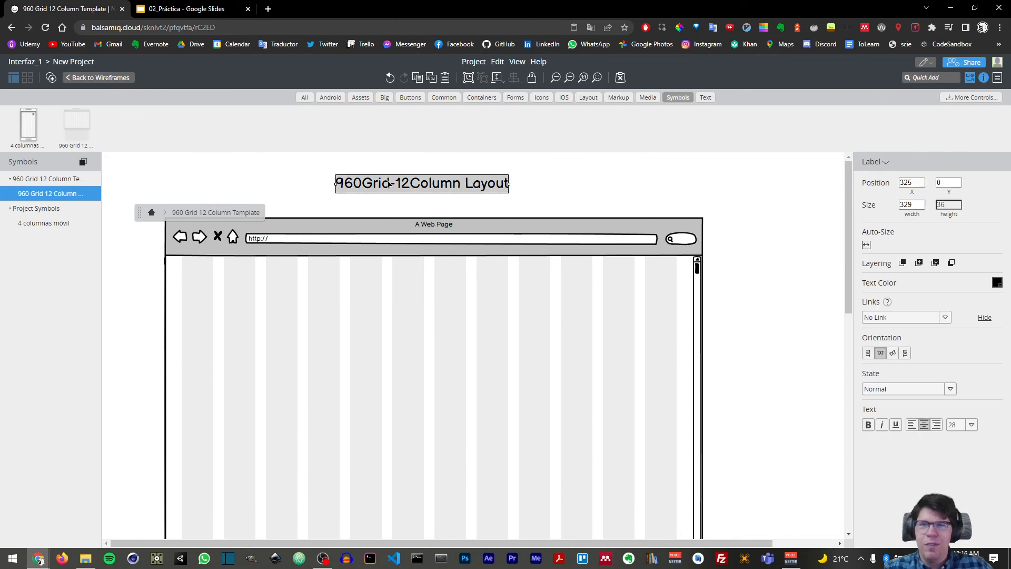
key(Delete)
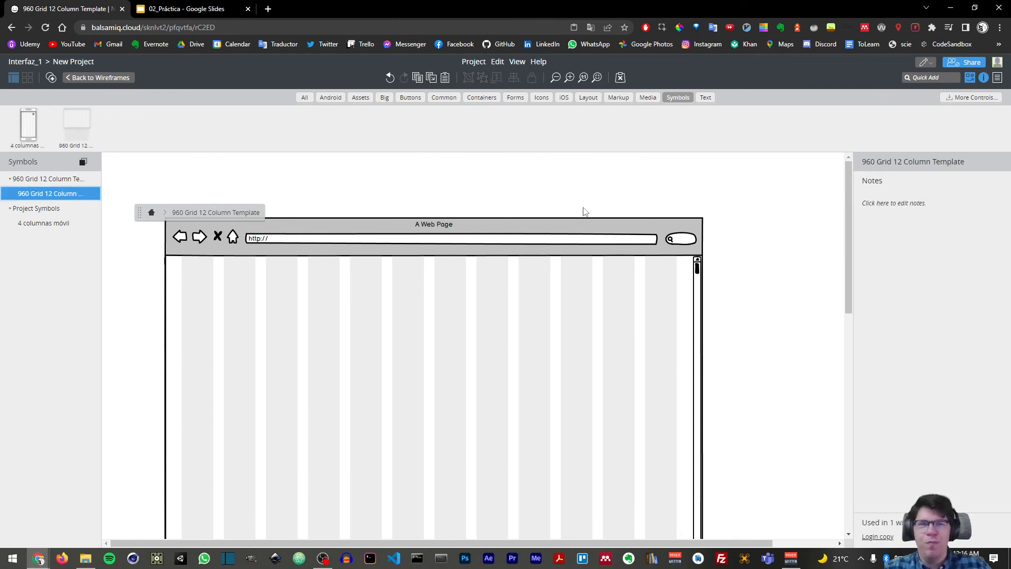
click(494, 179)
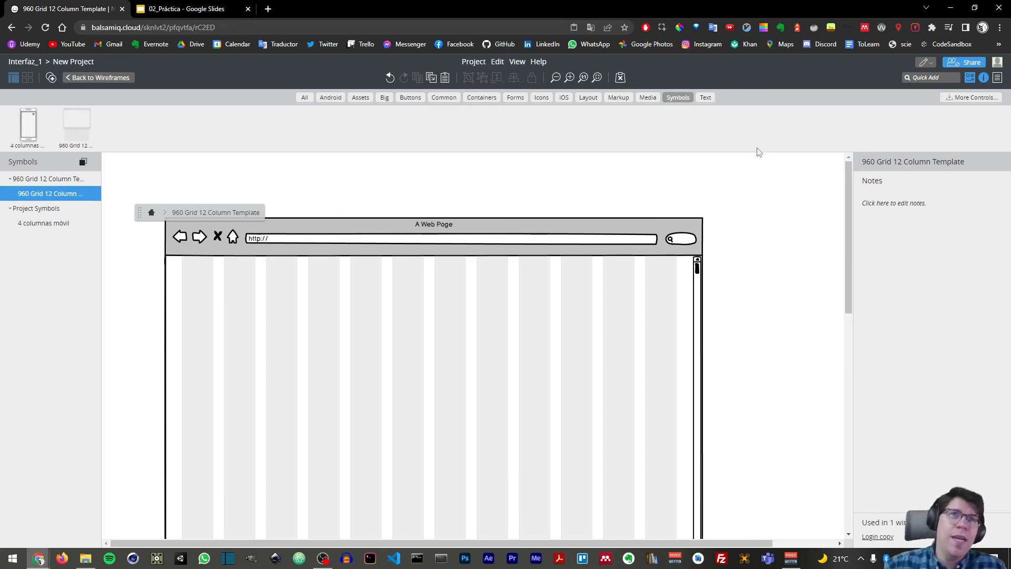
click(99, 78)
- Exit the symbol override and delete the 960 Grid 12 Column instance from the Login copy wireframe
click(336, 190)
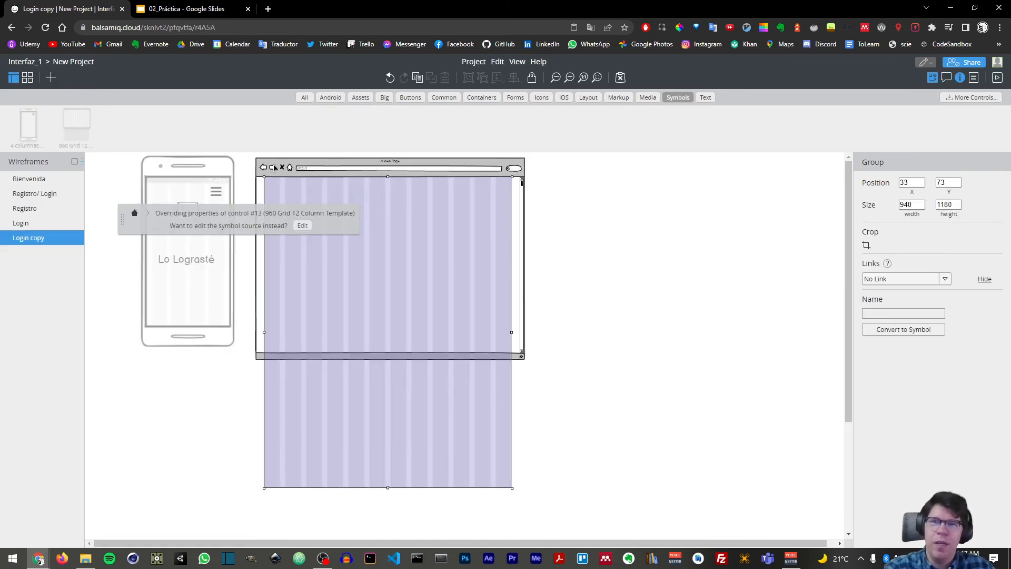
click(264, 172)
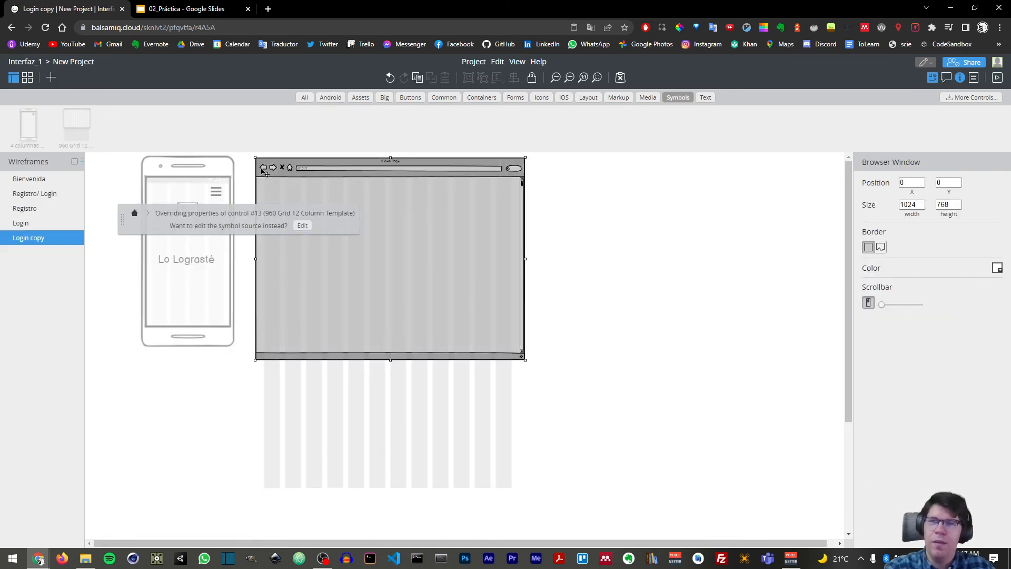
click(100, 197)
click(373, 212)
key(Delete)
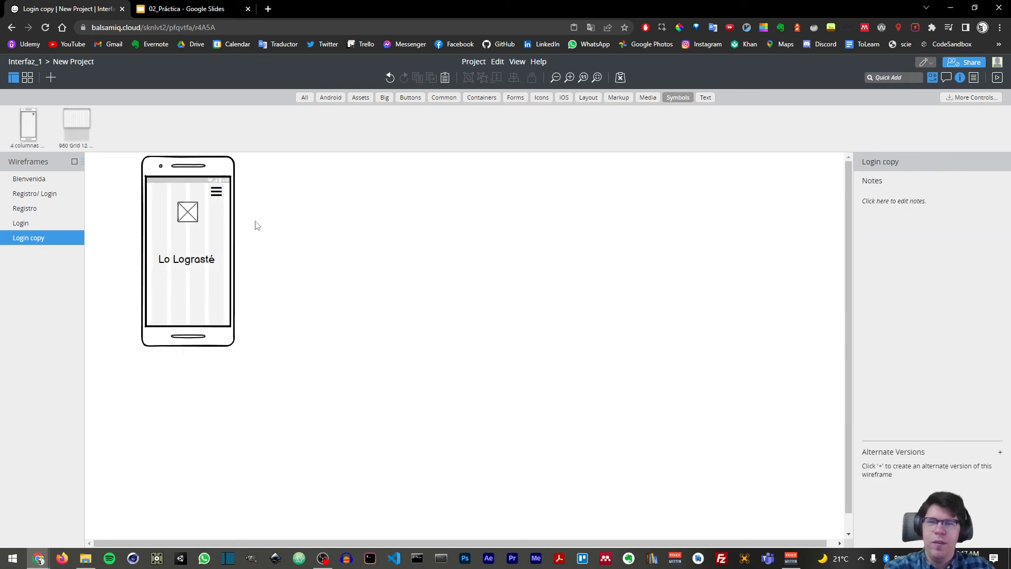
- Open the Bienvenida wireframe and examine the menu icon and a grid column inside the phone's 4 columnas móvil symbol
click(64, 179)
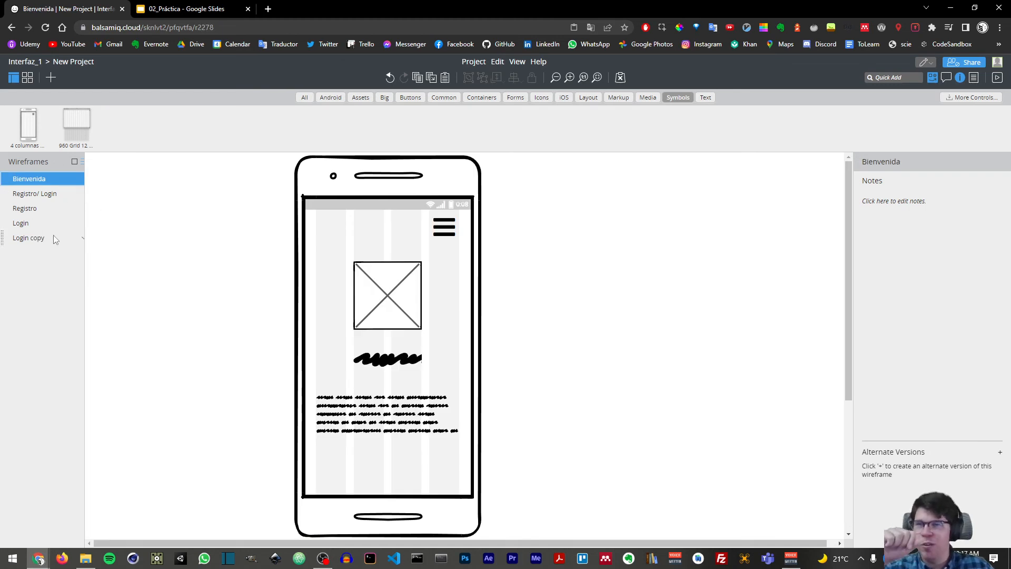
click(32, 195)
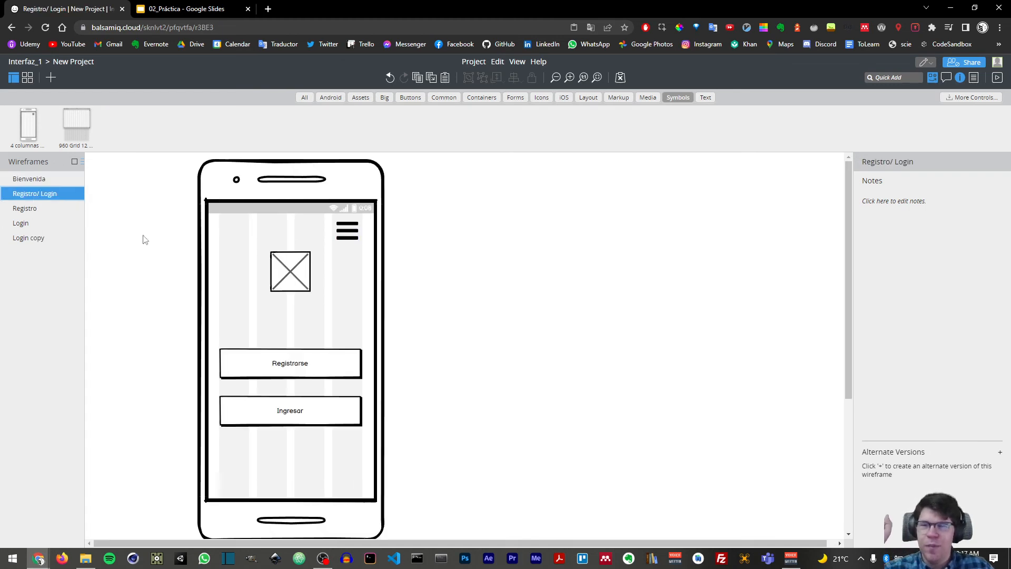
click(52, 181)
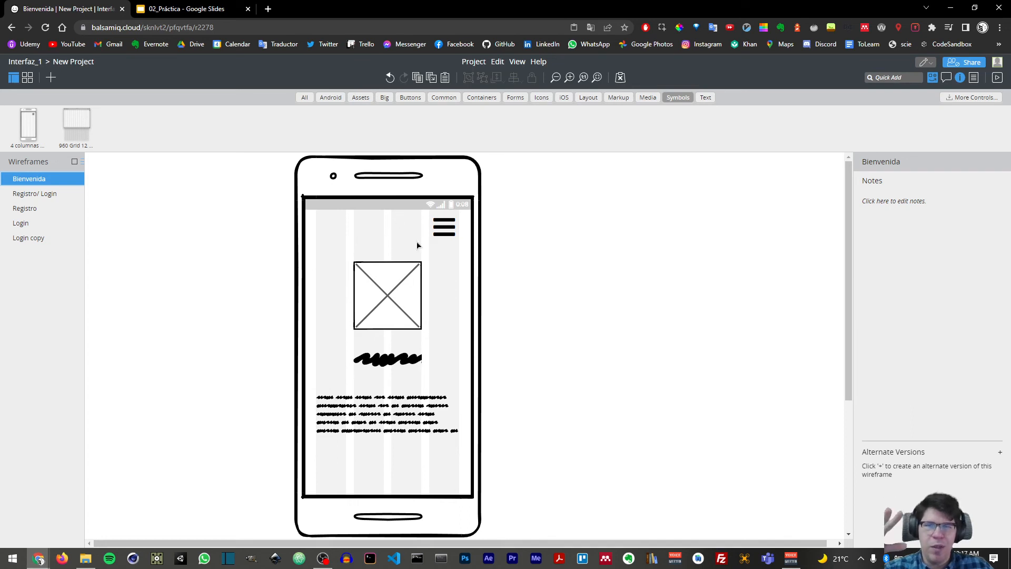
click(449, 235)
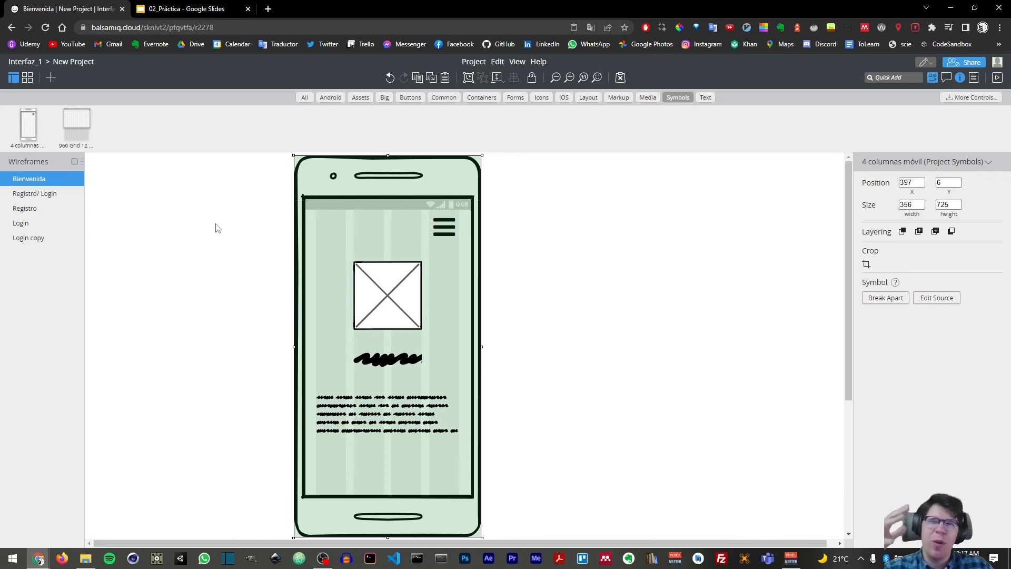
double_click(446, 237)
click(447, 236)
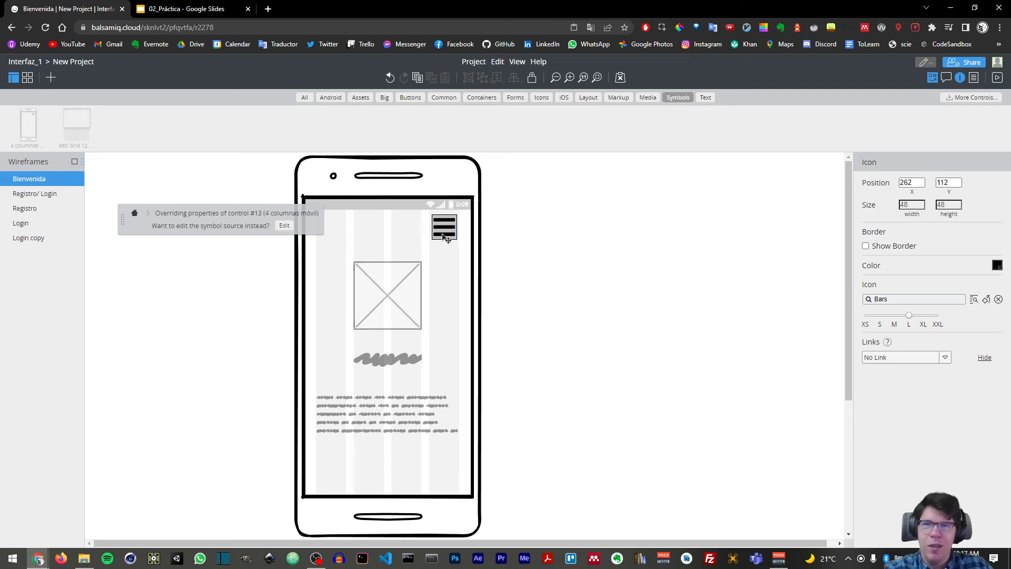
click(451, 247)
click(444, 233)
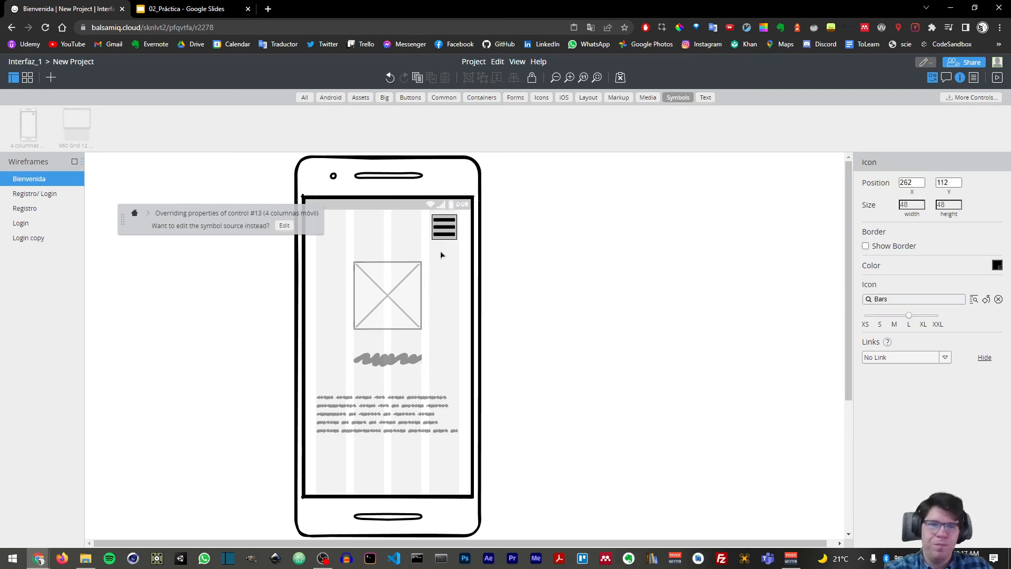
click(551, 268)
click(448, 236)
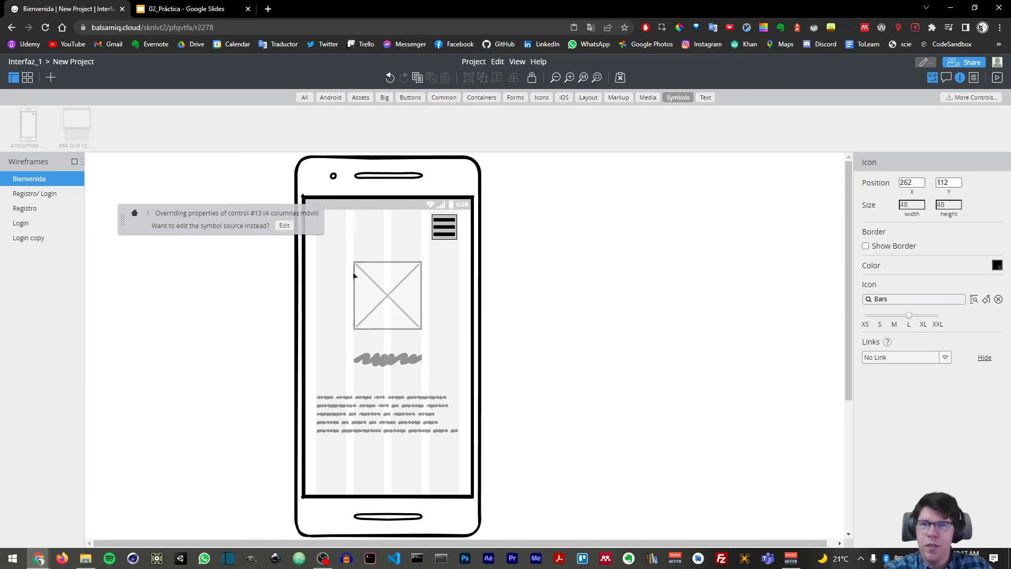
click(405, 284)
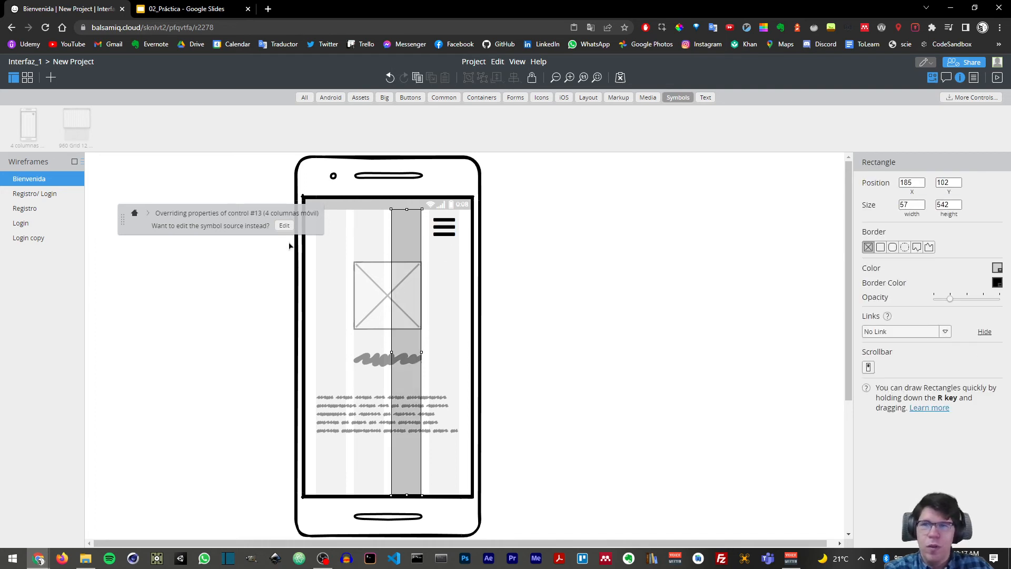
- Override the phone symbol's menu icon position by moving it outside the phone to about X 511, Y 102, and exit the override
click(437, 228)
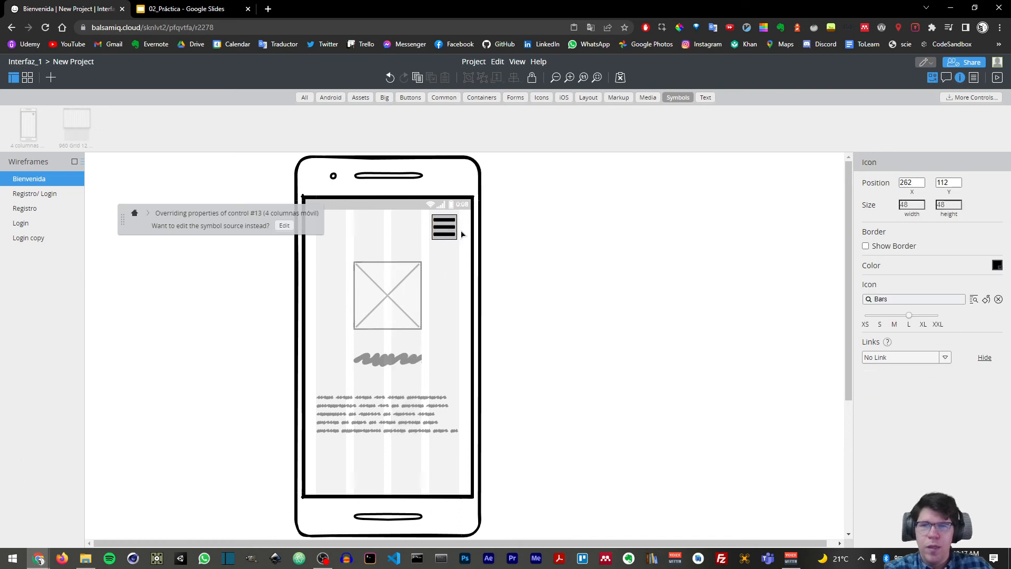
drag(445, 236, 576, 236)
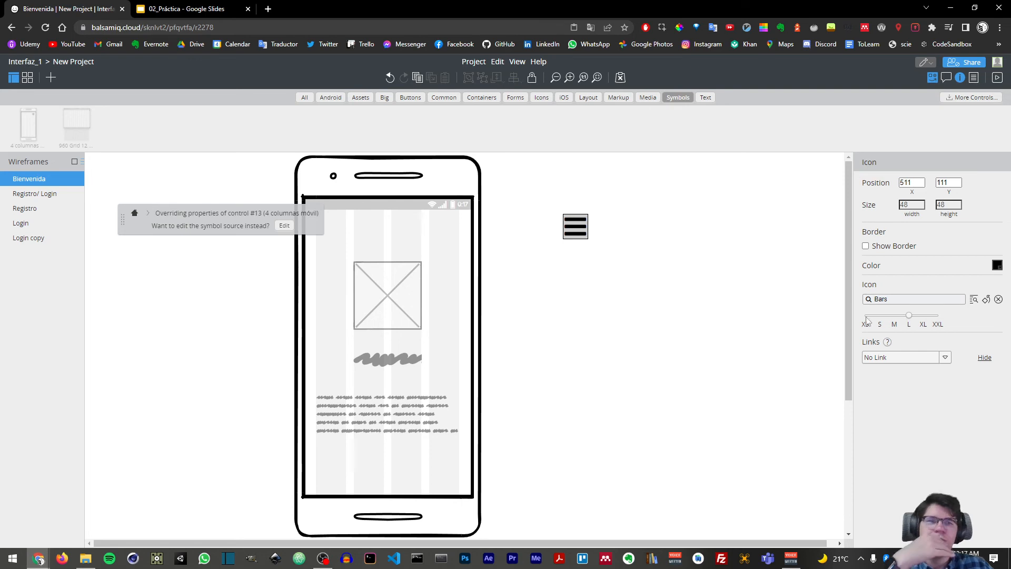
right_click(581, 232)
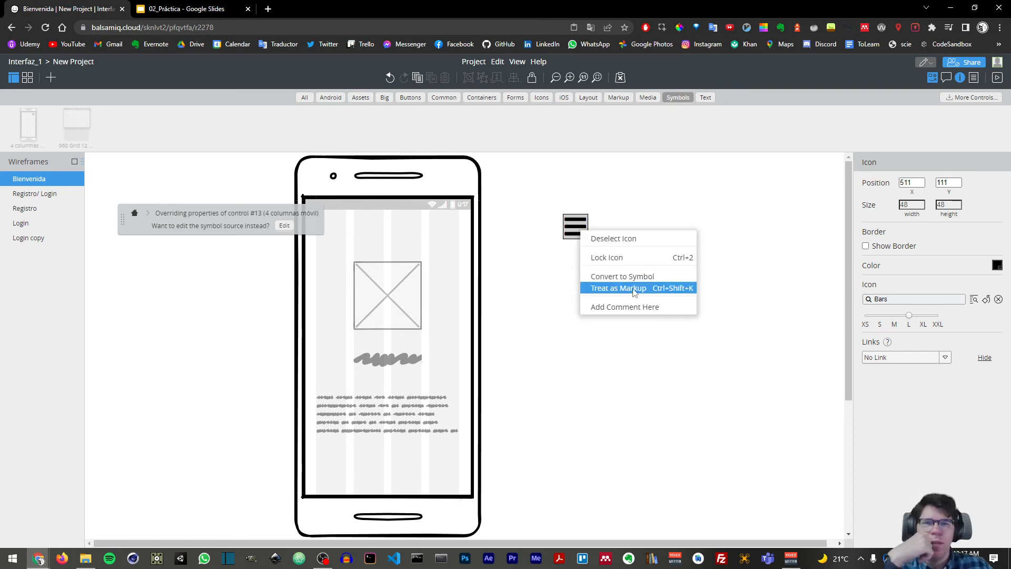
click(571, 227)
mouse_move(575, 226)
mouse_down()
mouse_move(487, 228)
mouse_move(579, 222)
mouse_move(567, 231)
mouse_up()
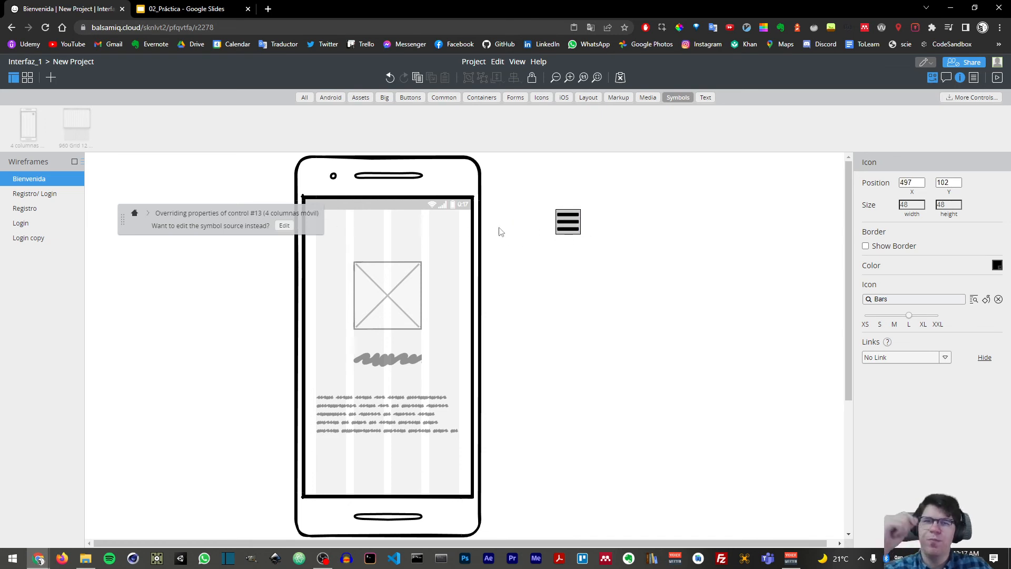
drag(579, 226, 588, 226)
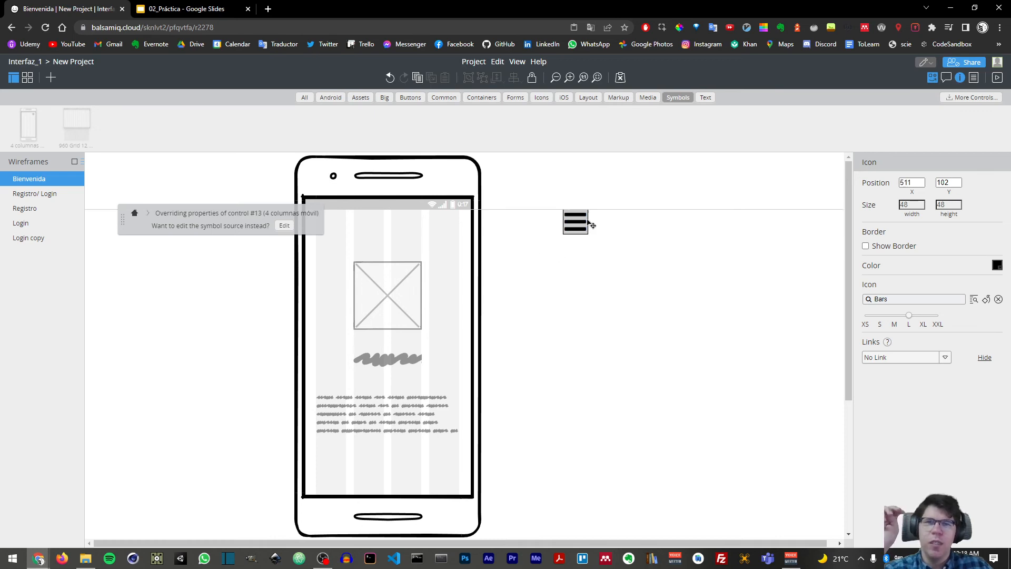
click(535, 256)
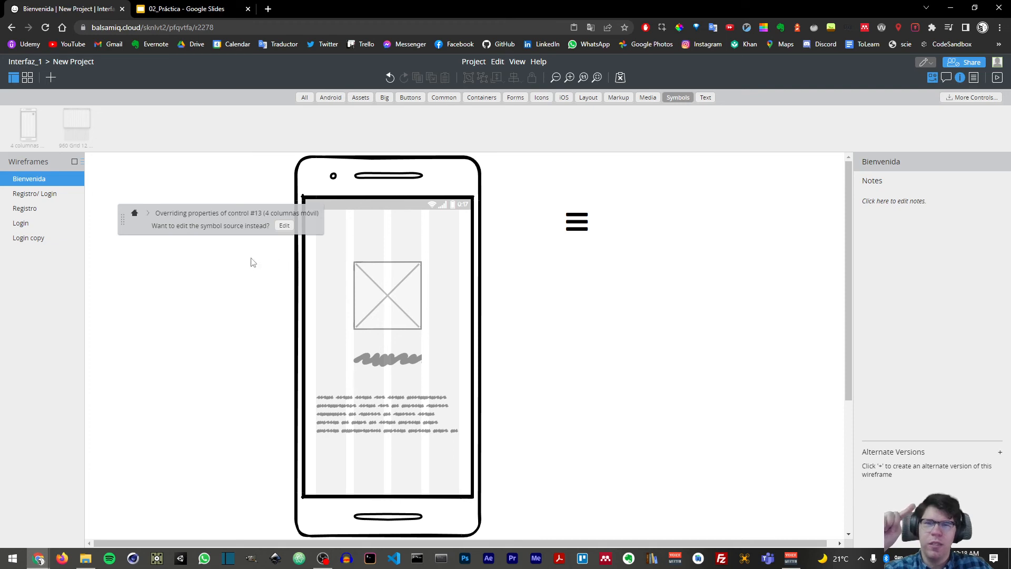
click(191, 275)
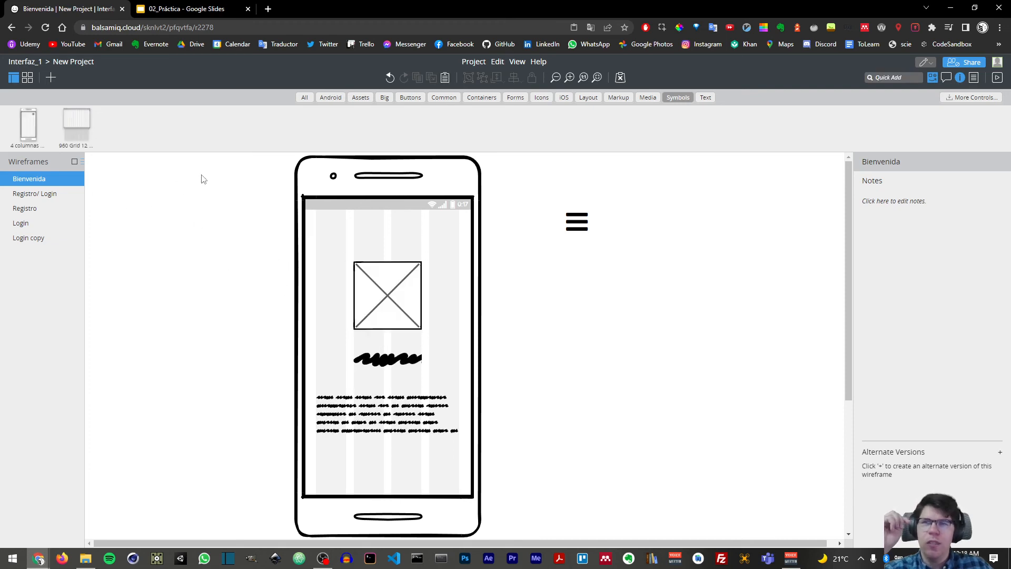
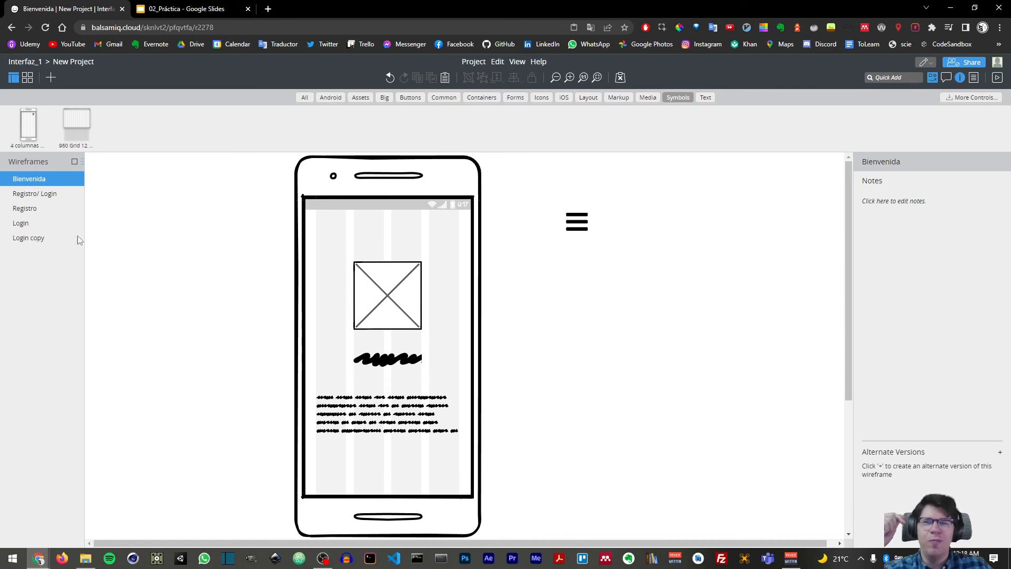
- In the Registro/ Login wireframe, link the Registrarse button to Registro and the Ingresar button to Login
click(49, 195)
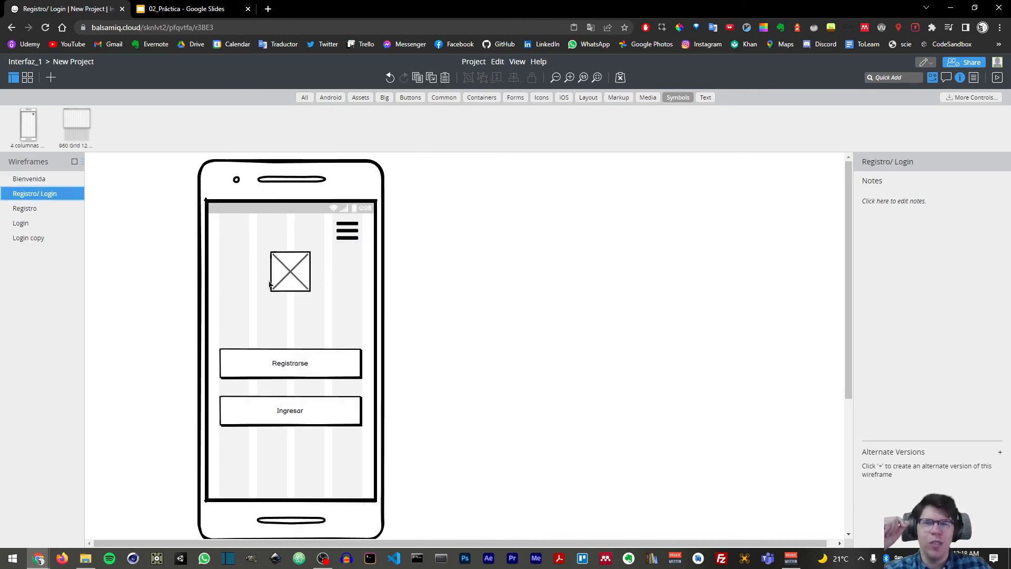
click(309, 364)
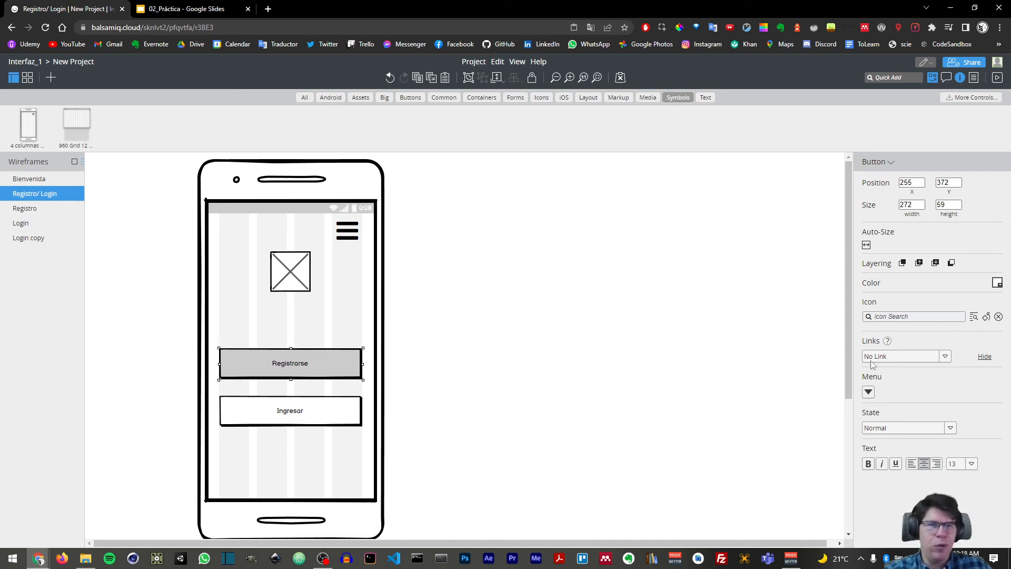
click(903, 357)
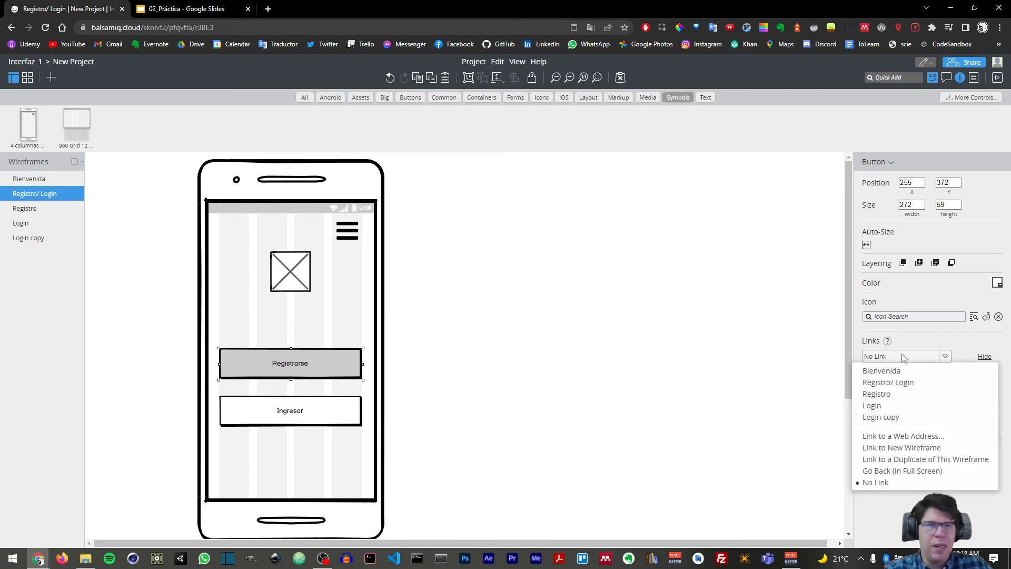
click(887, 397)
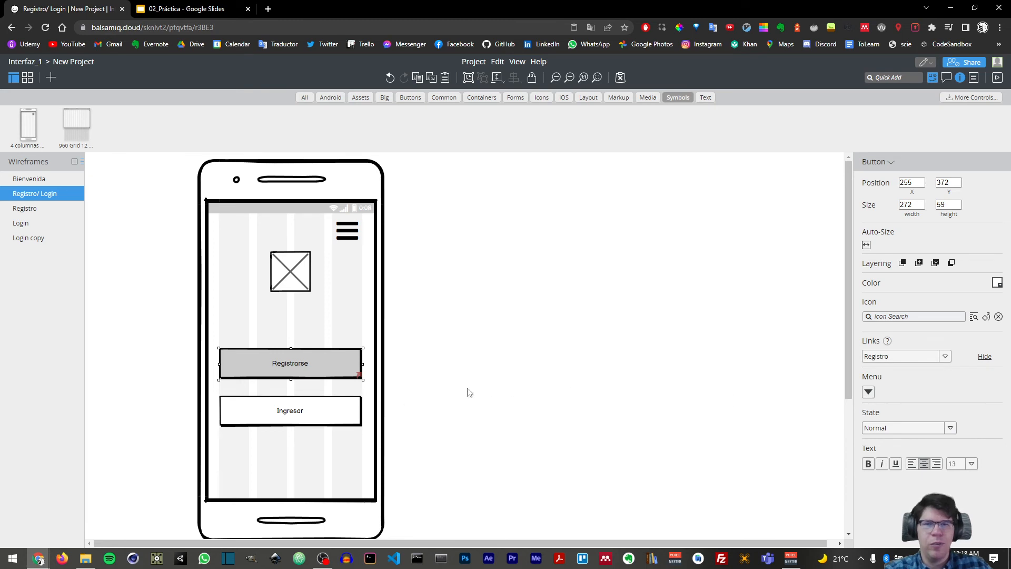
click(298, 417)
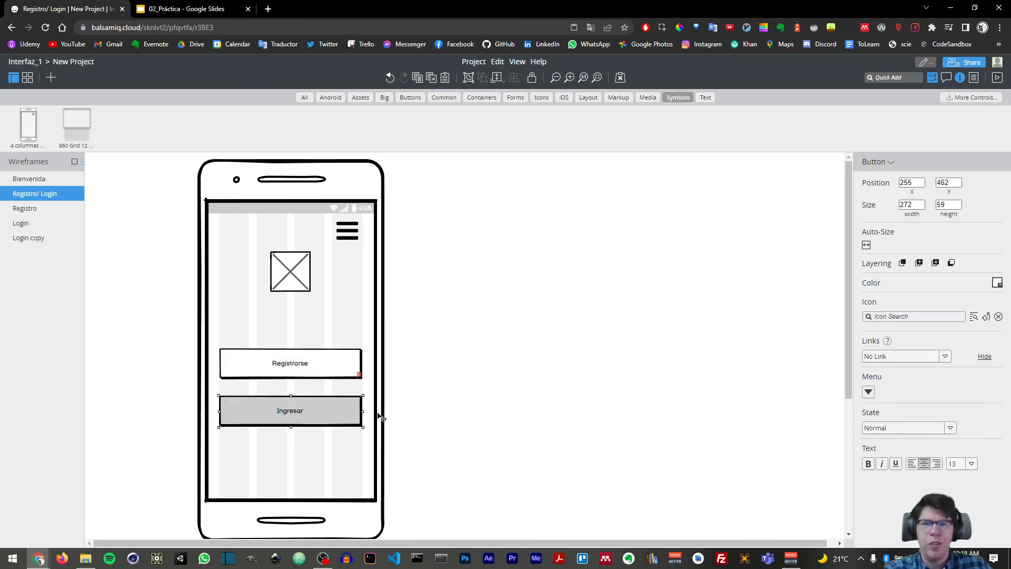
click(925, 358)
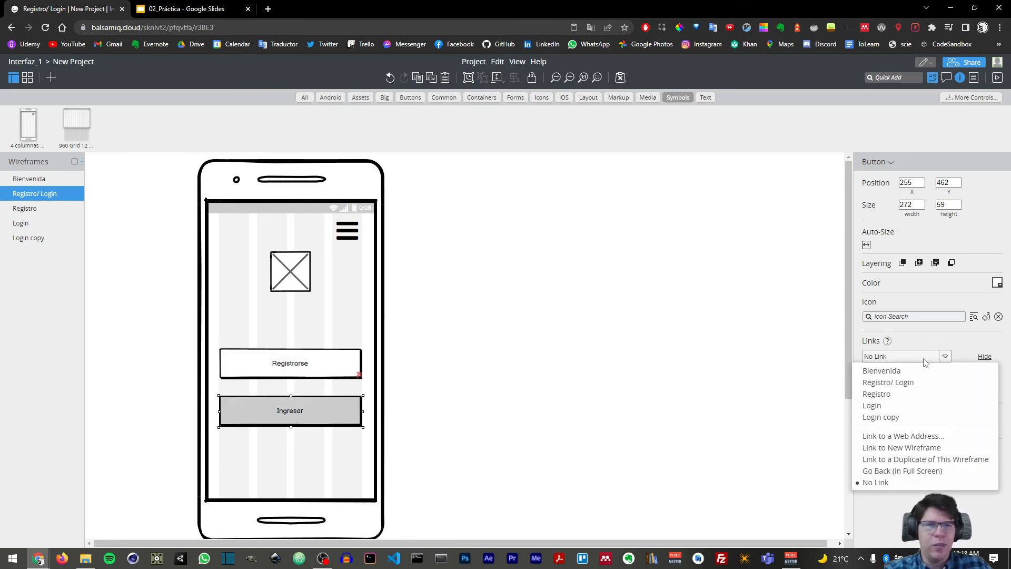
click(896, 409)
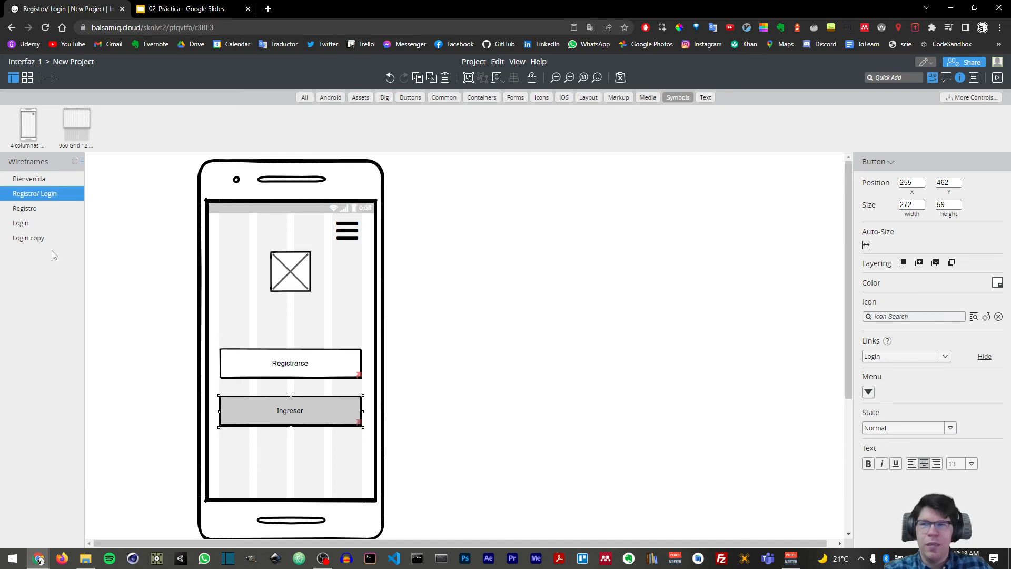
- Rename the Login copy wireframe as "Lo lograste"
click(27, 238)
double_click(27, 238)
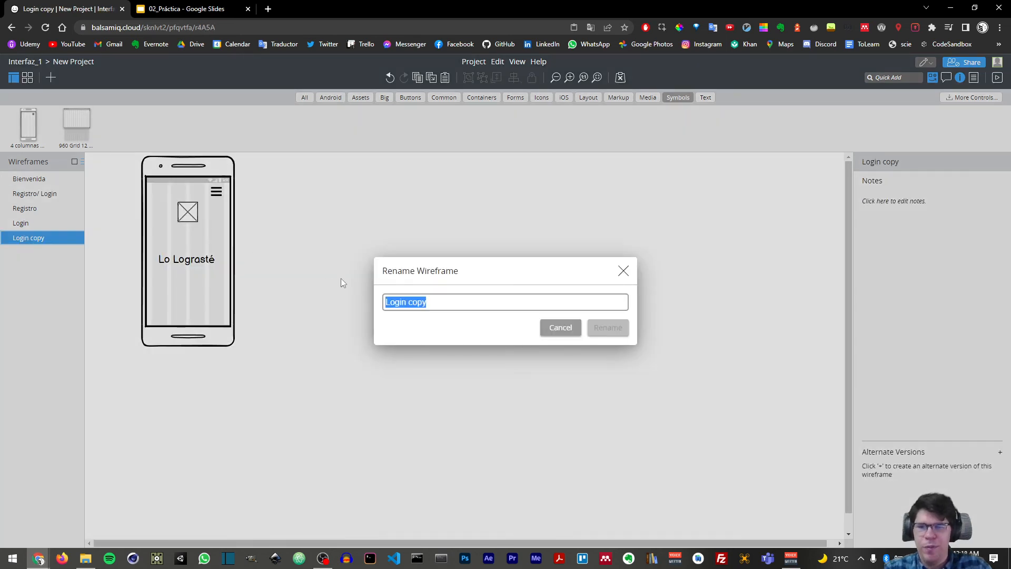
text(Lo lograste)
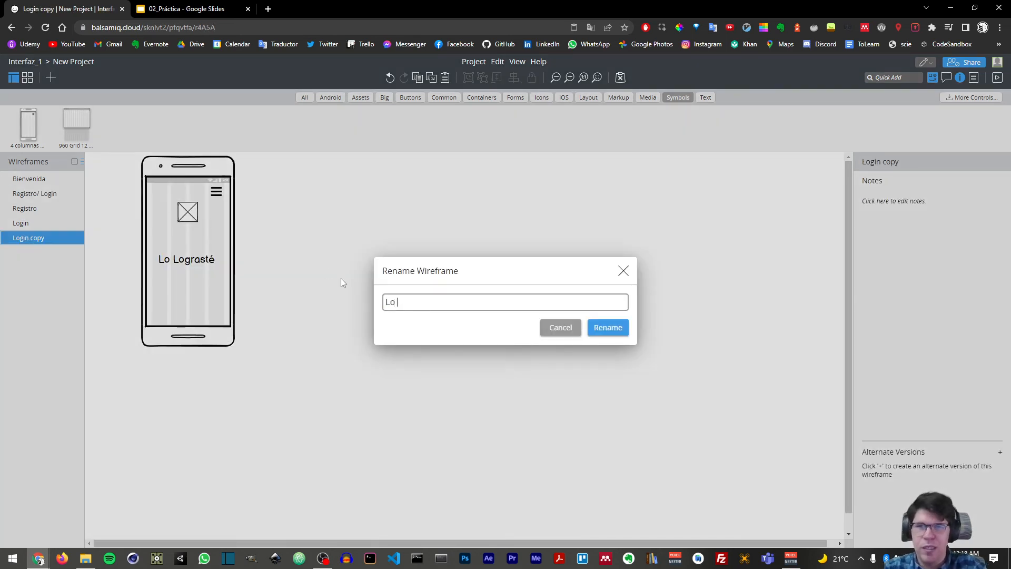
key(Return)
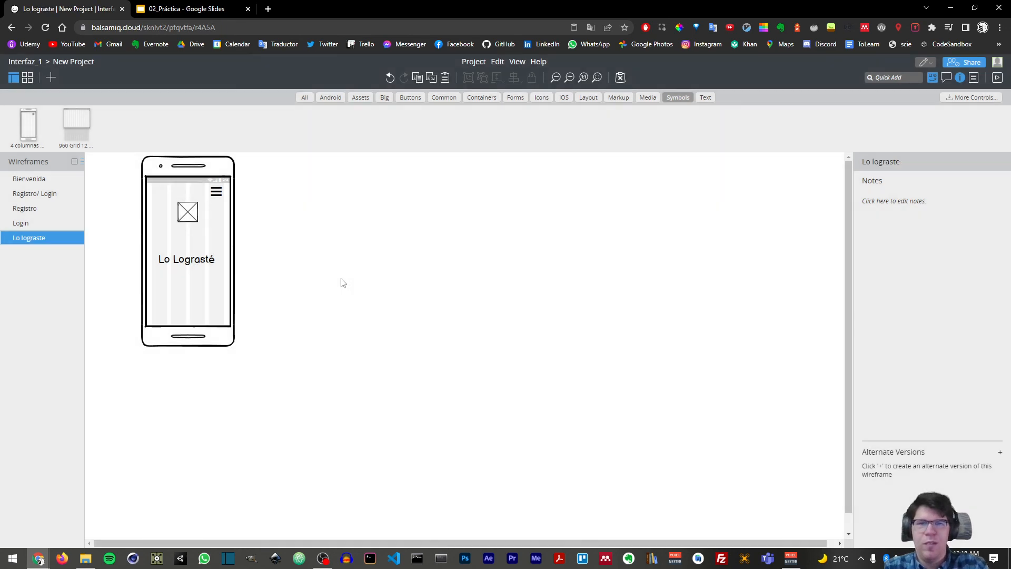
- Correct the subtitle text in the Lo lograste wireframe to "Lo Lograste"
double_click(206, 261)
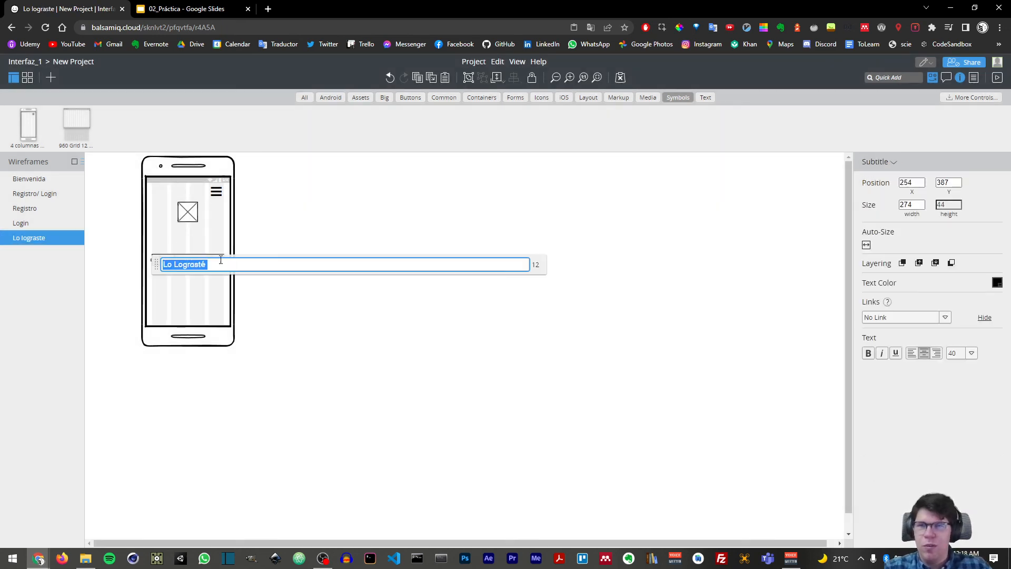
click(218, 263)
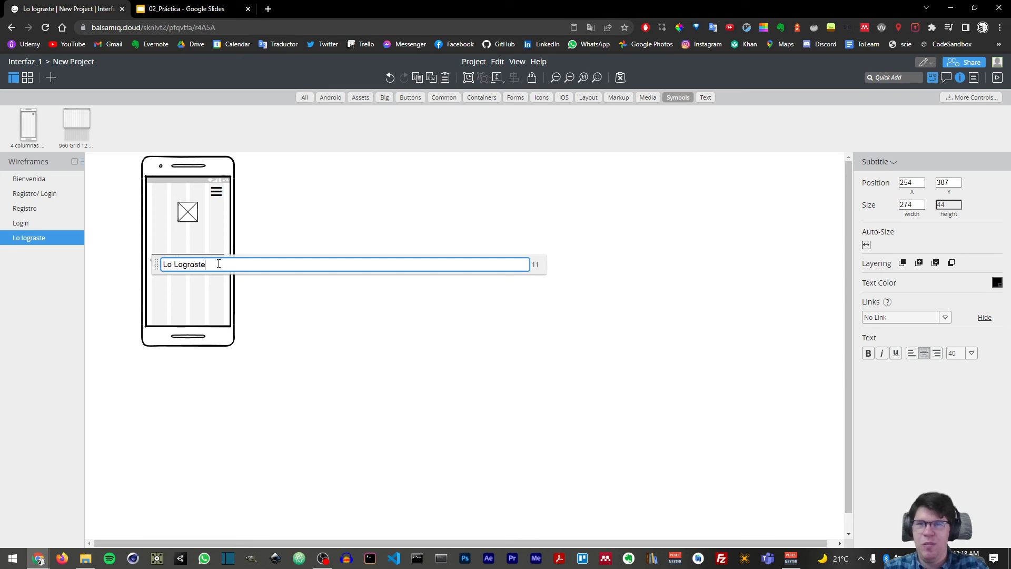
key(Return)
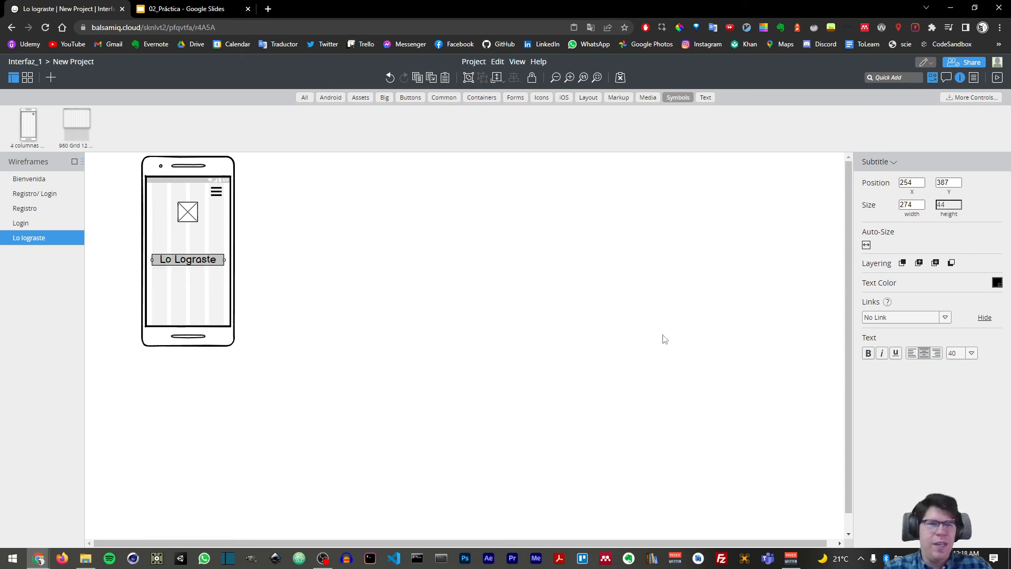
- Go through the Login, Registro and Registro/ Login wireframes to examine their fields and buttons
click(21, 223)
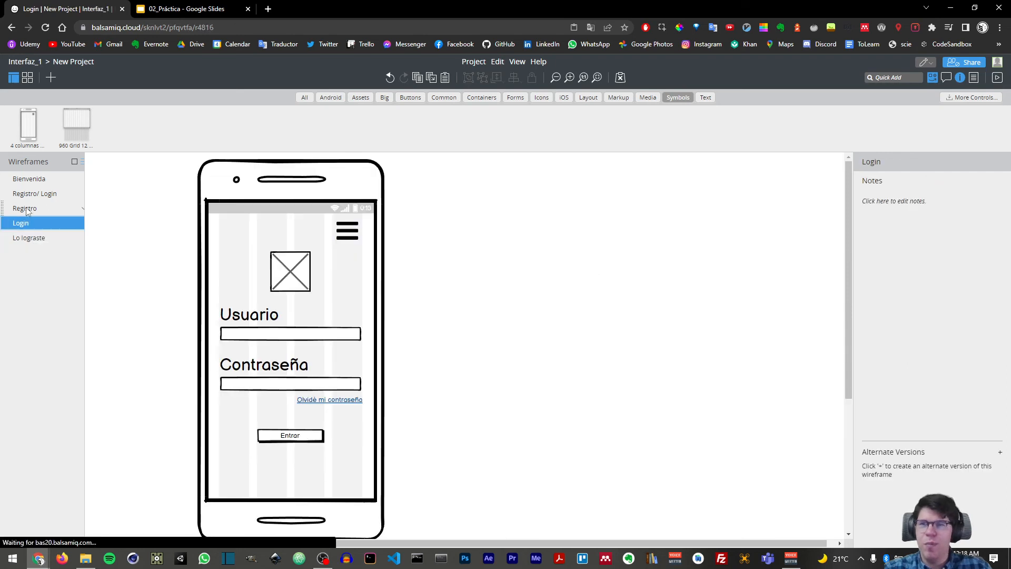
click(24, 208)
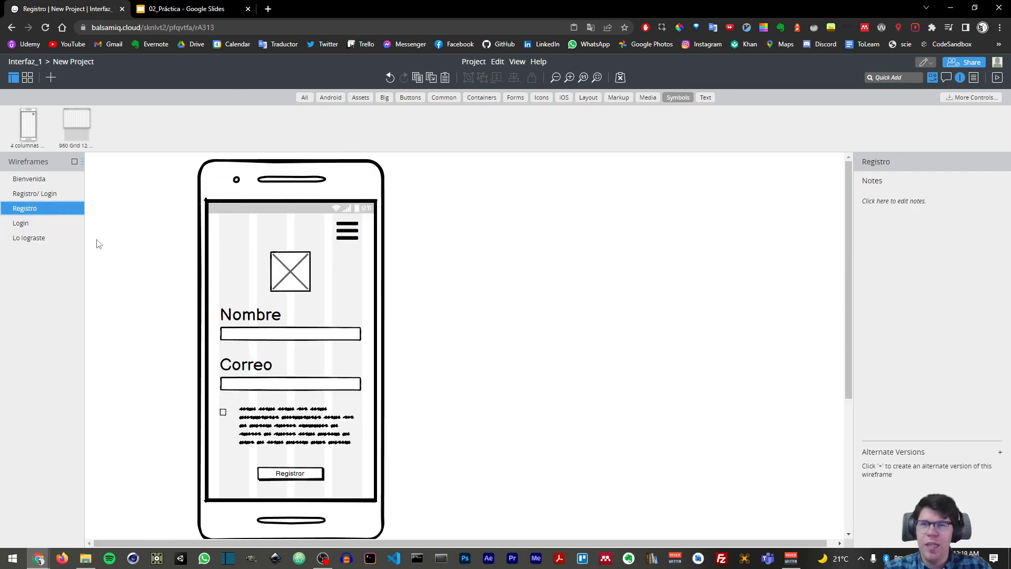
click(43, 195)
click(45, 208)
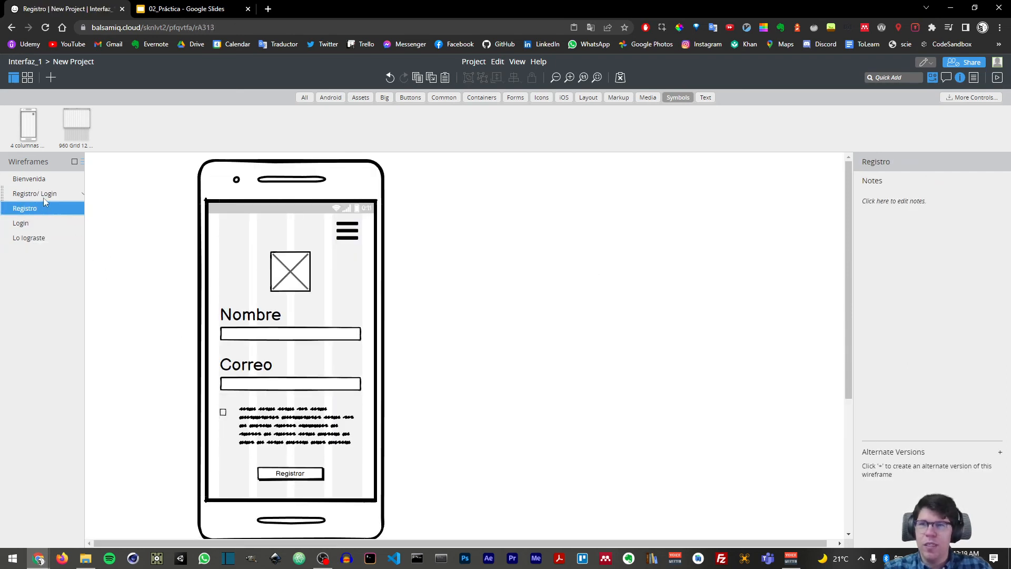
click(43, 194)
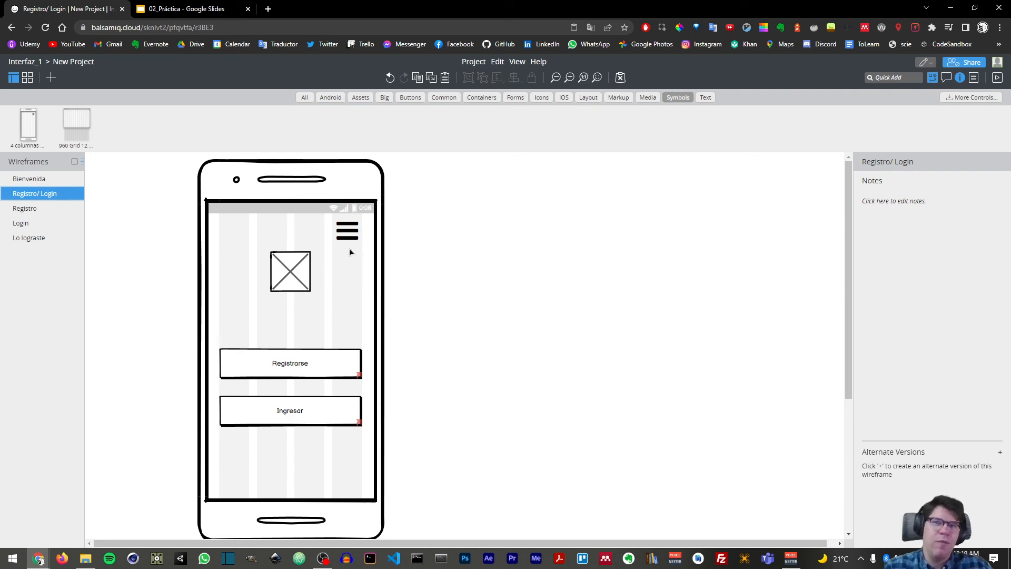
click(46, 208)
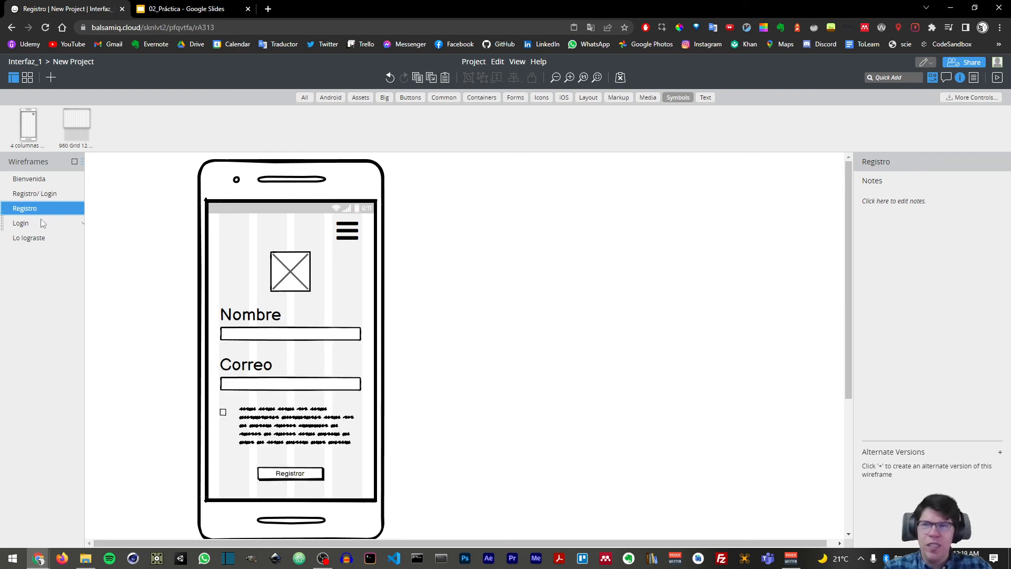
click(42, 223)
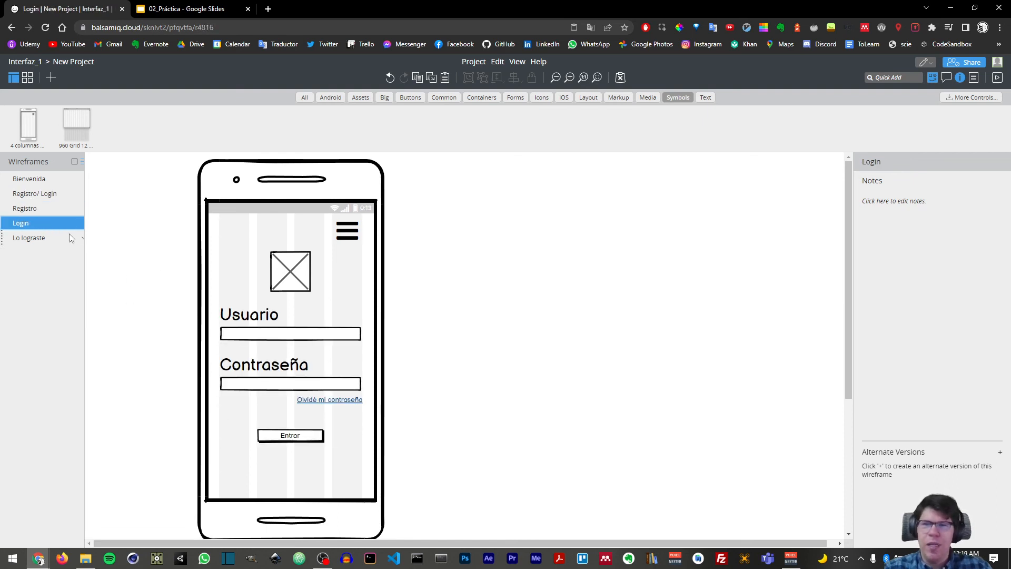
click(36, 207)
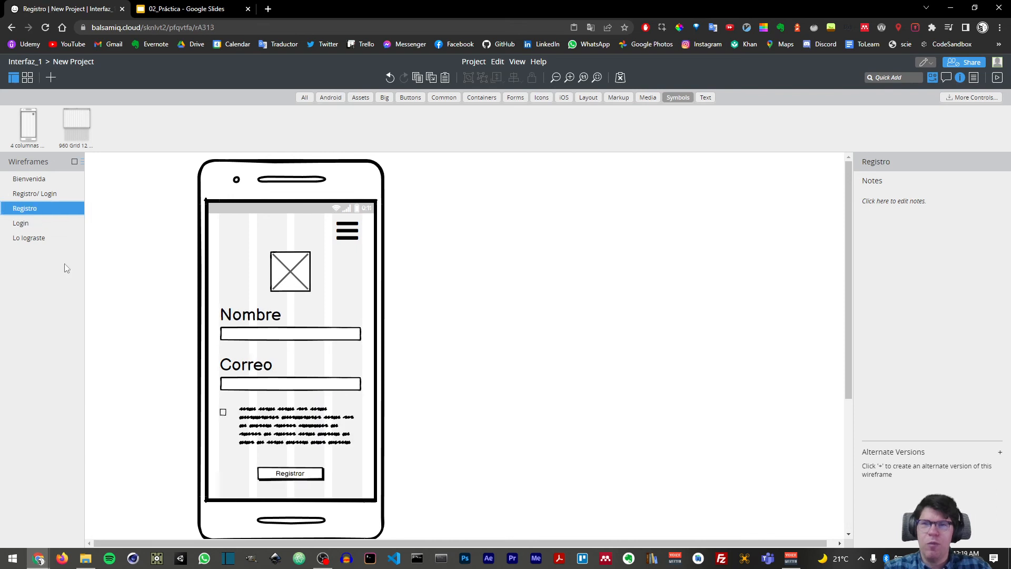
click(37, 194)
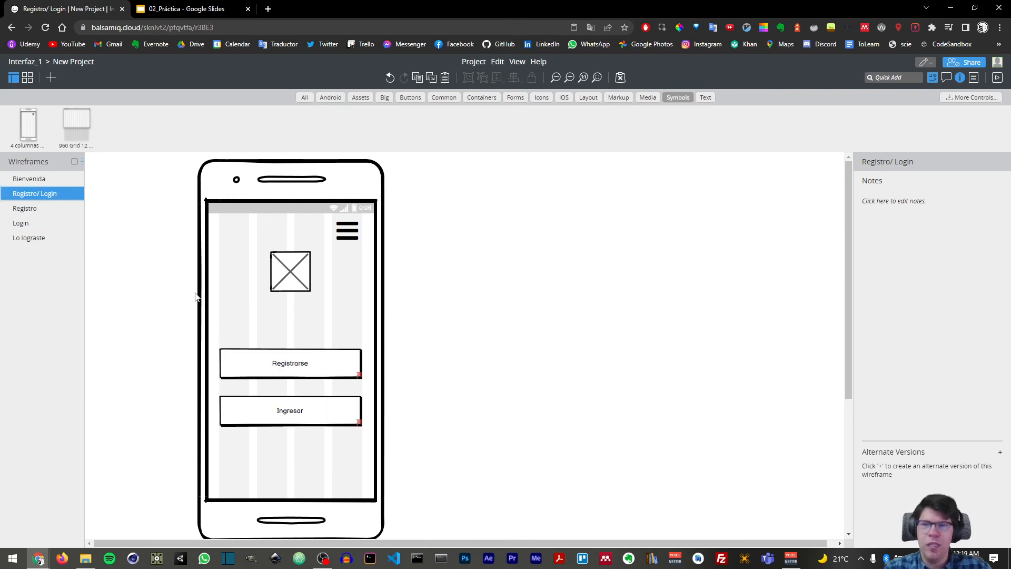
click(38, 211)
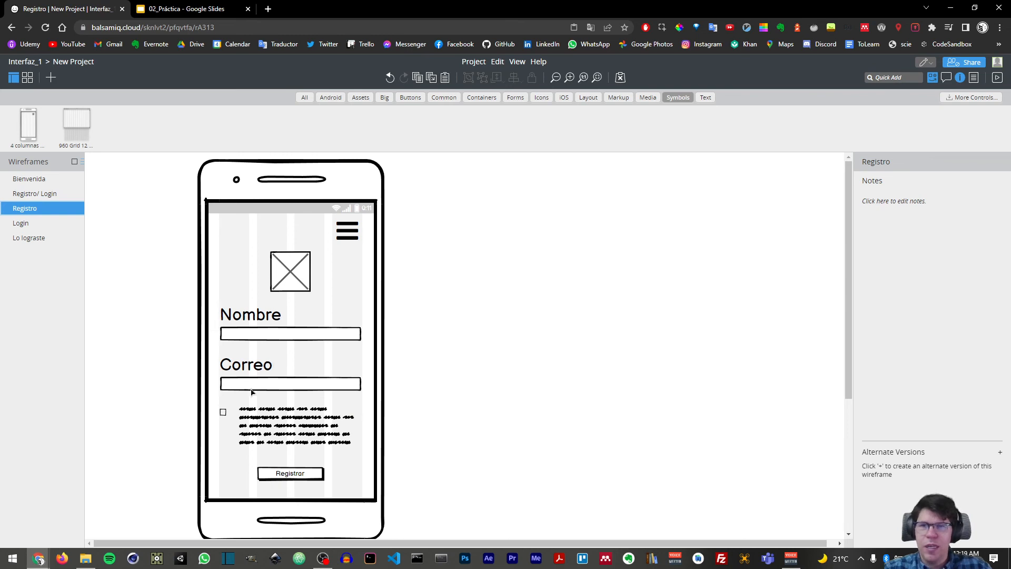
- Duplicate the Registro wireframe
click(301, 476)
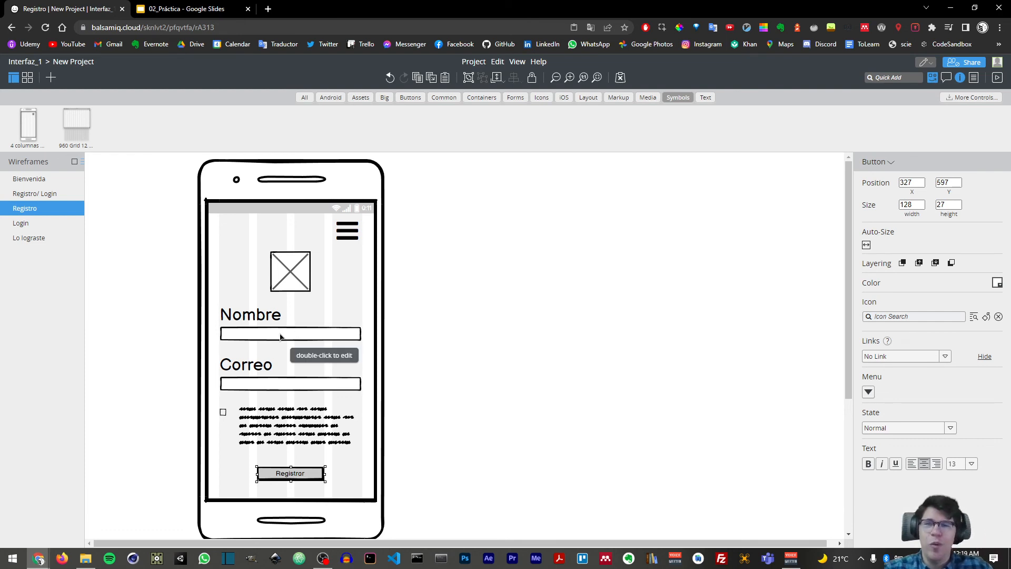
right_click(25, 209)
click(55, 229)
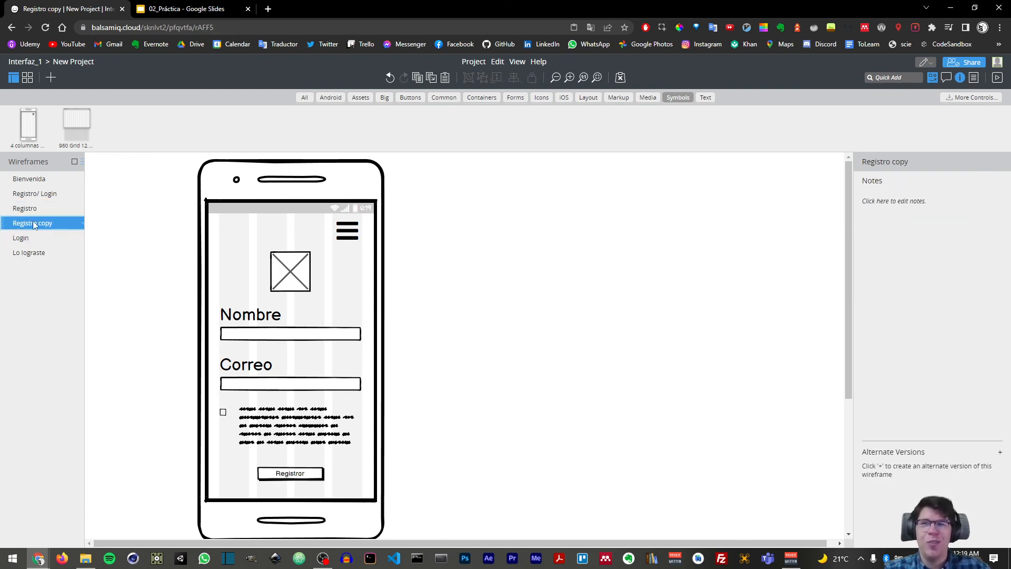
- Examine the Nombre text input's properties and state options in the Registro copy and Registro wireframes
click(269, 339)
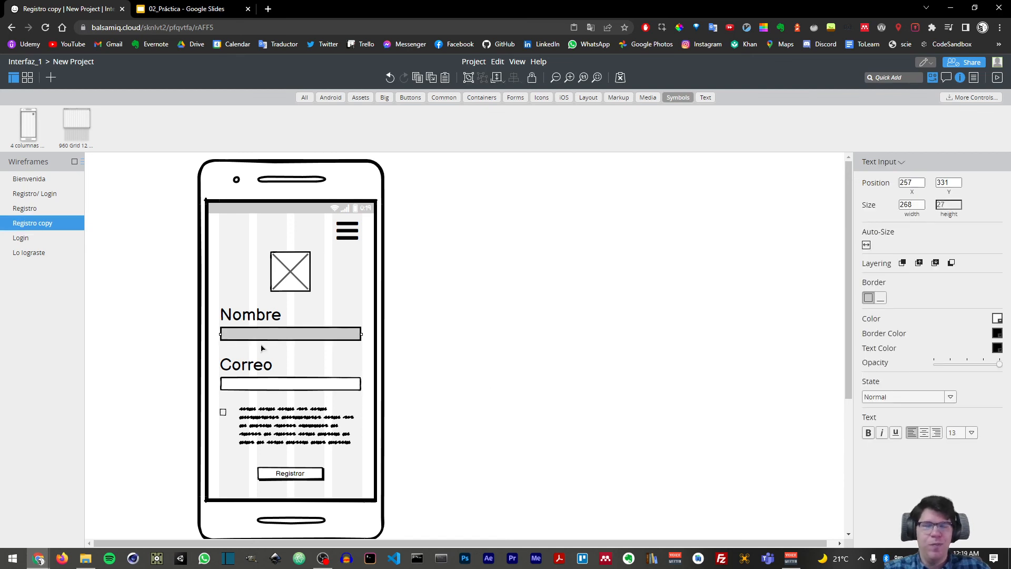
click(55, 210)
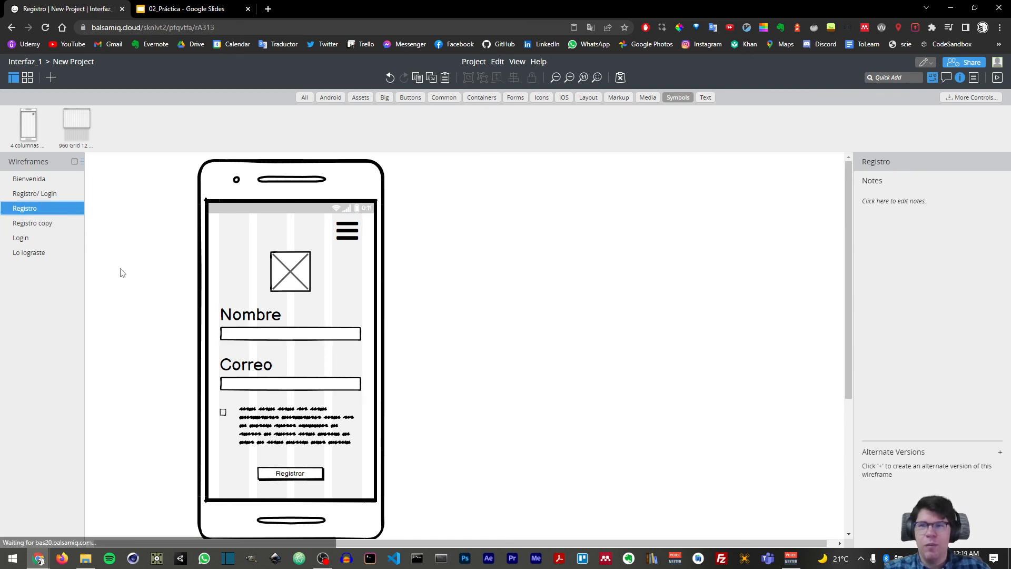
click(261, 333)
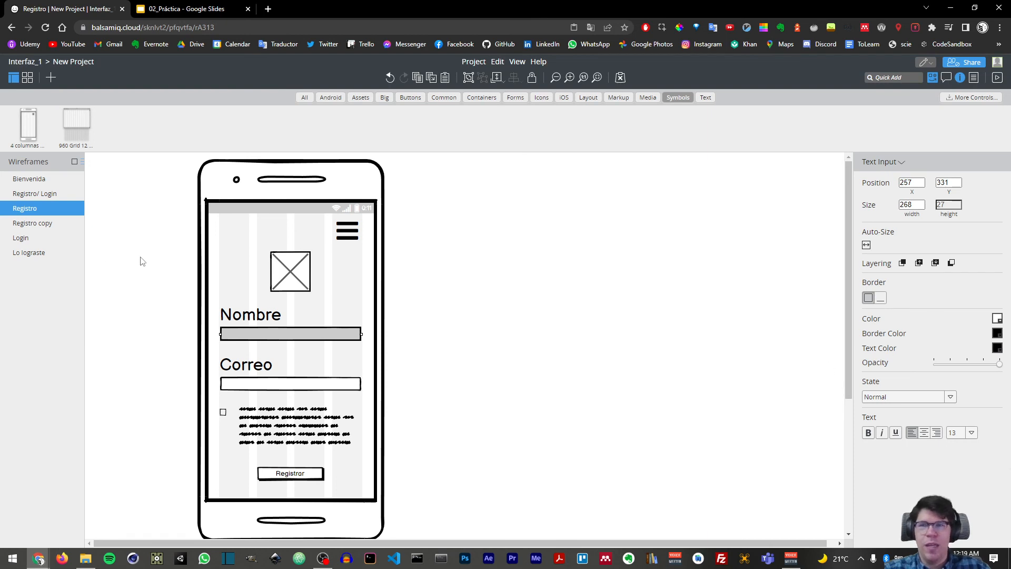
click(887, 398)
click(987, 407)
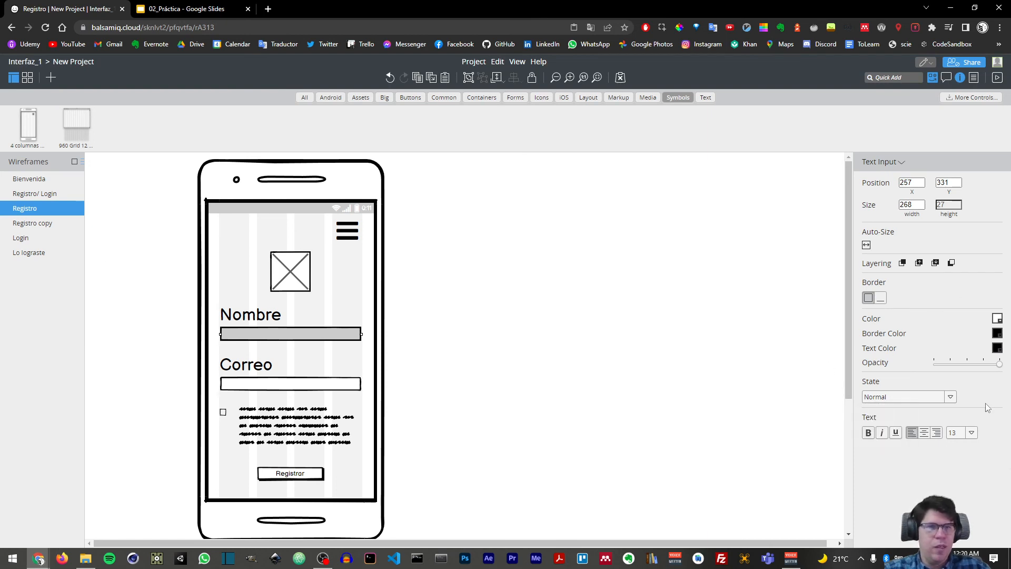
click(459, 311)
click(319, 336)
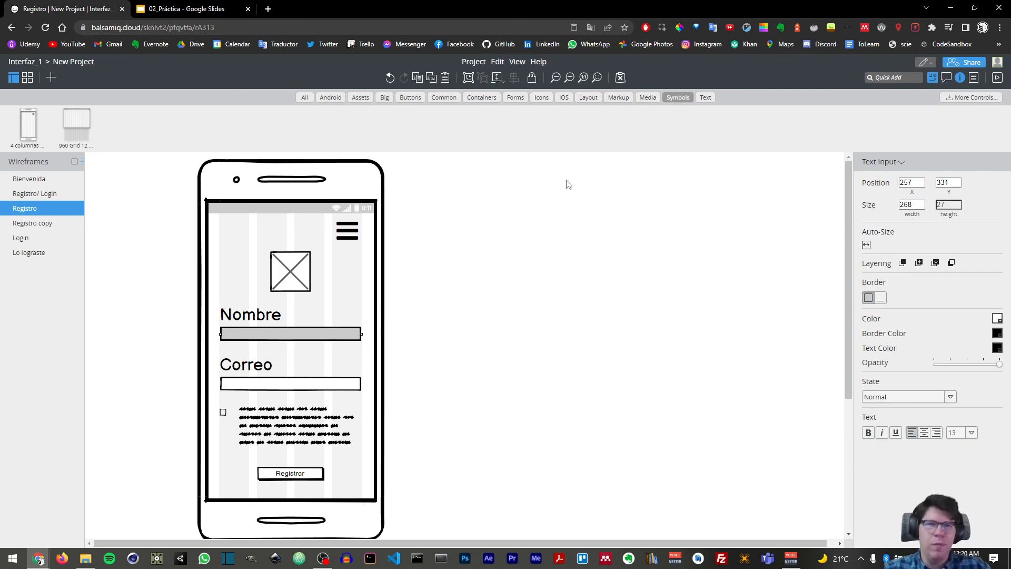
- In the Registro copy wireframe, link the Registrar button to Lo lograste
click(53, 225)
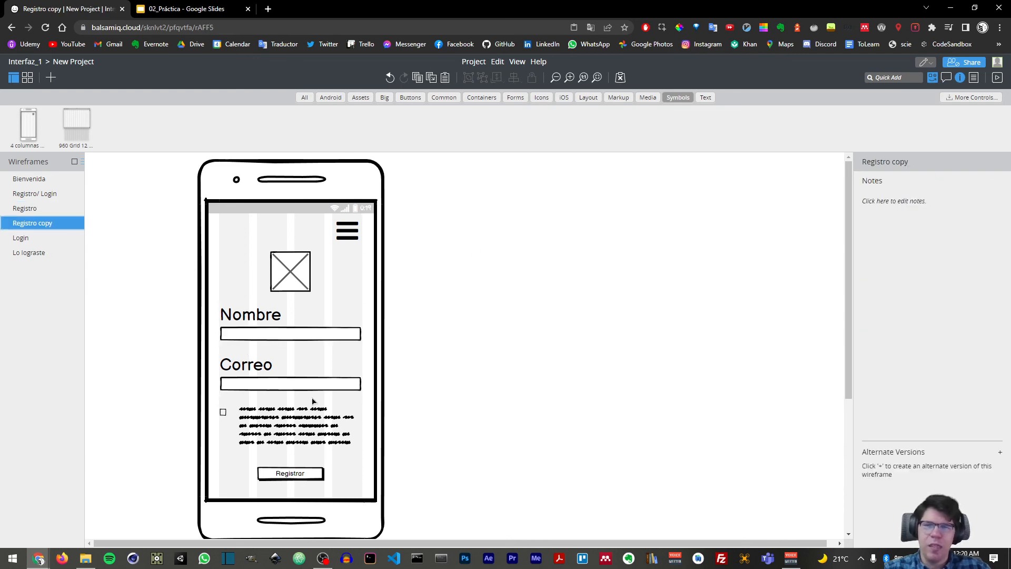
click(306, 471)
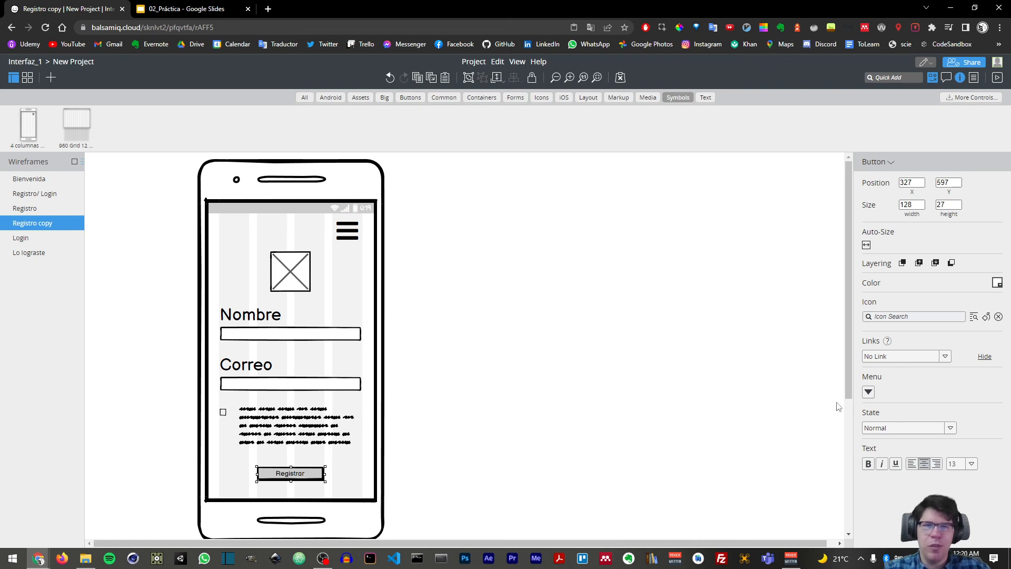
click(895, 357)
click(901, 429)
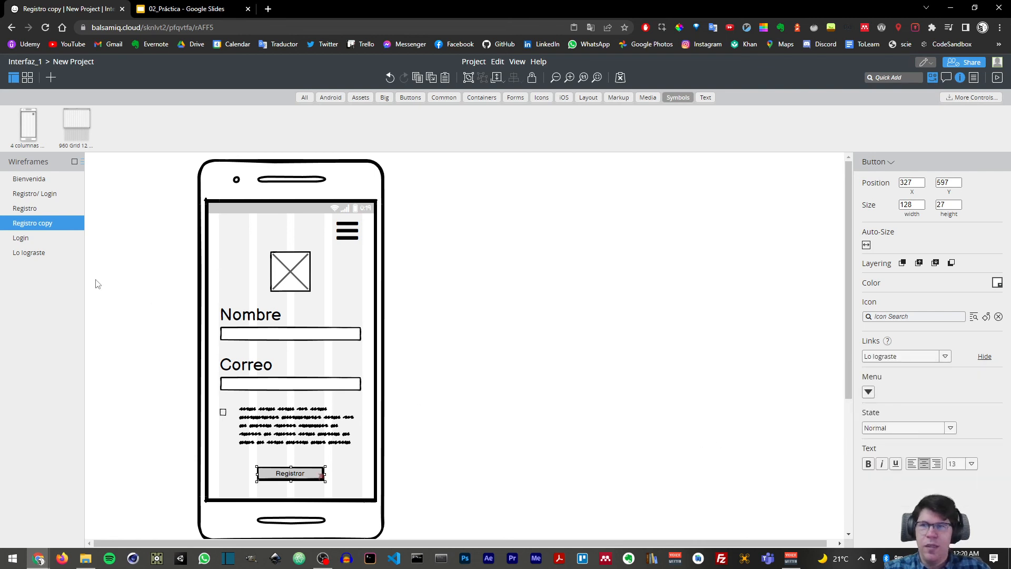
- In the Login wireframe, link the Entrar button to Lo lograste
click(35, 238)
click(308, 436)
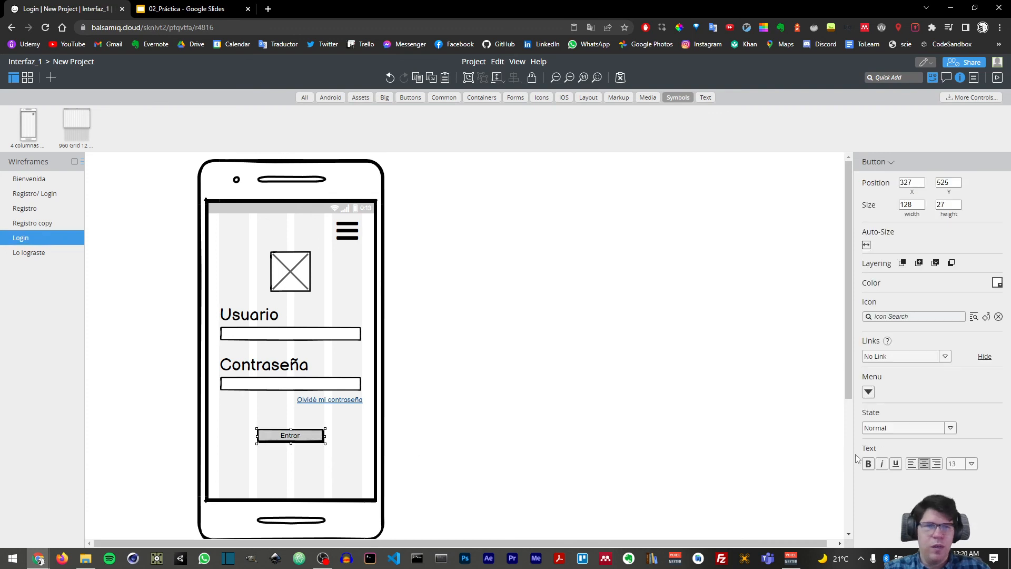
click(897, 432)
click(895, 443)
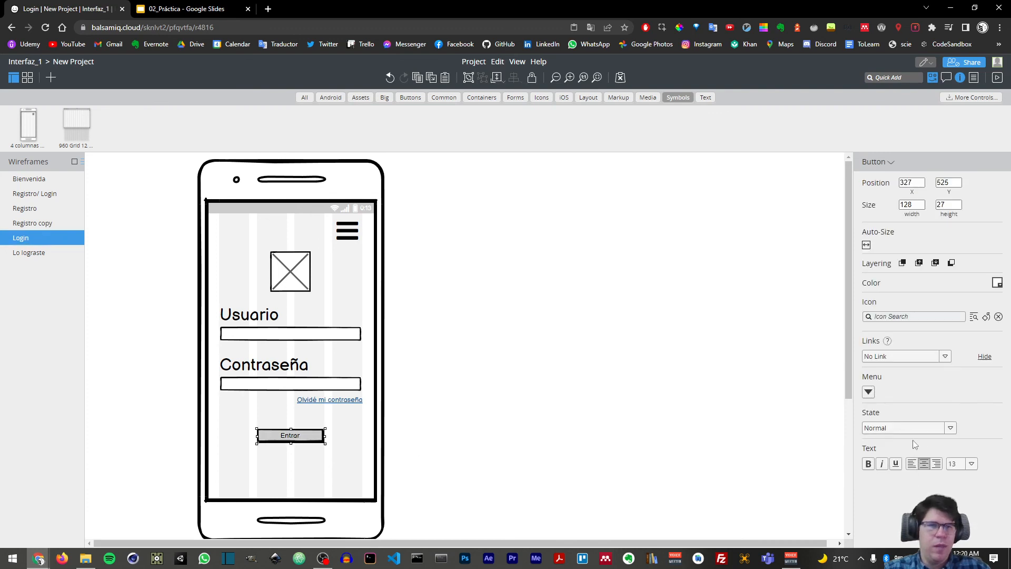
click(928, 360)
click(896, 430)
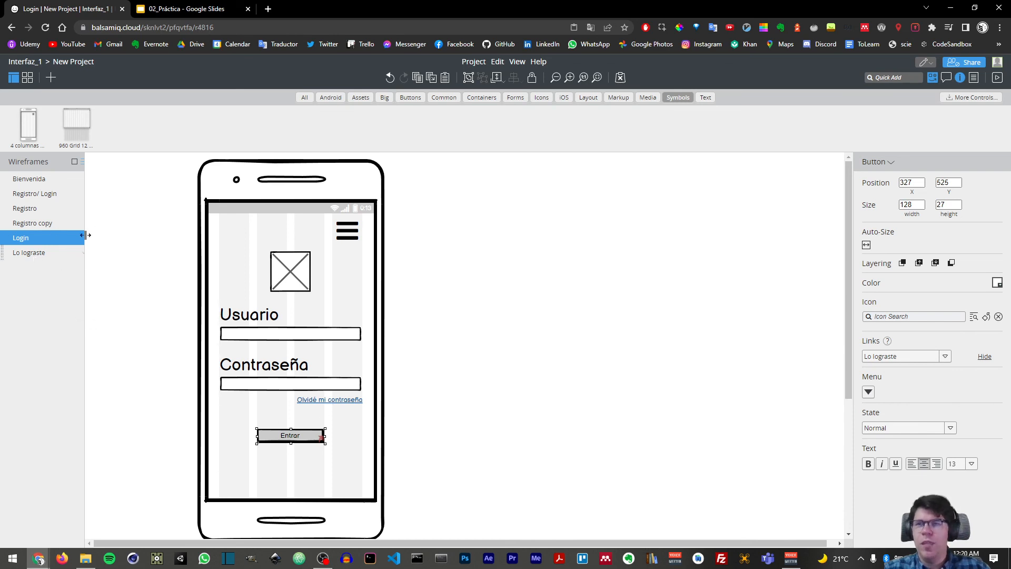
- In the Bienvenida wireframe, place a rectangle of about 320 by 572 covering the phone's whole screen area
click(45, 181)
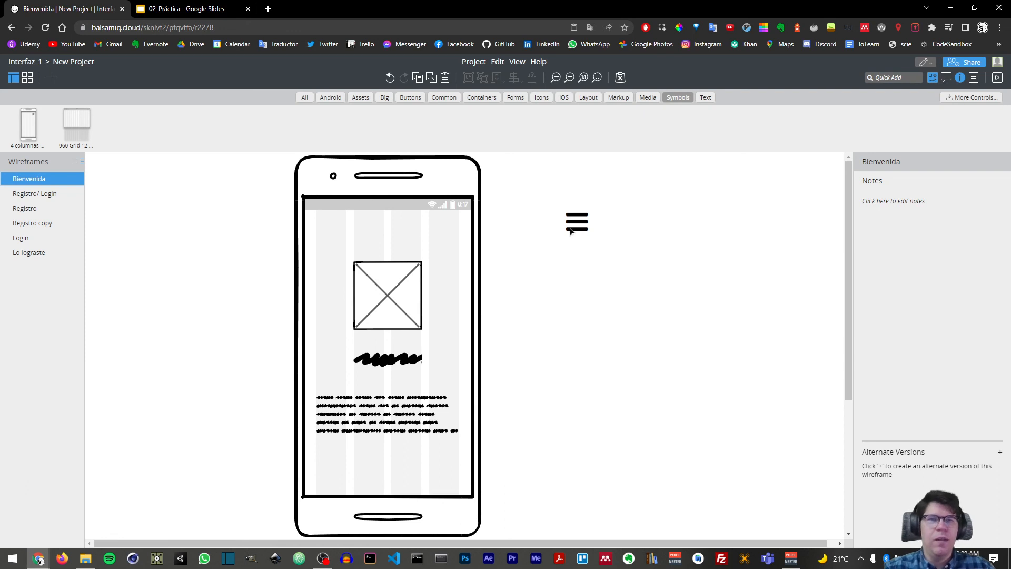
click(387, 98)
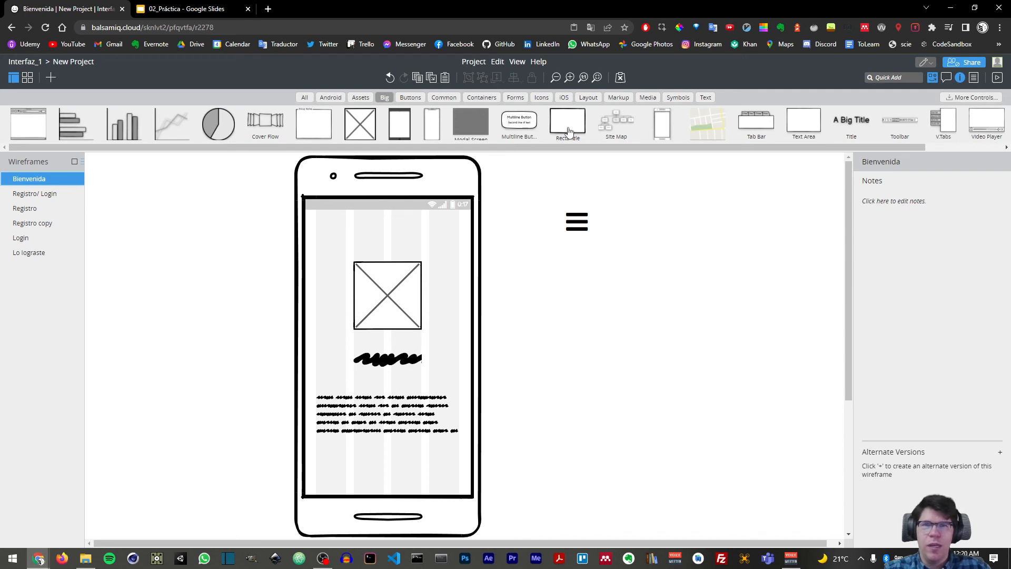
drag(577, 125, 472, 498)
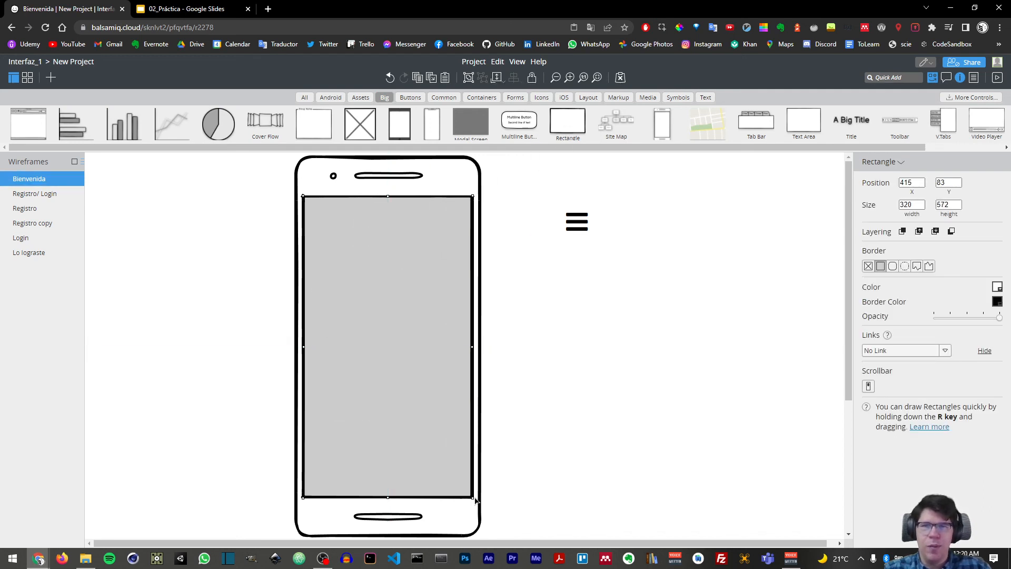
- Make the rectangle over the phone screen invisible with minimum opacity and no border, and link it to Registro/ Login
drag(999, 318, 934, 319)
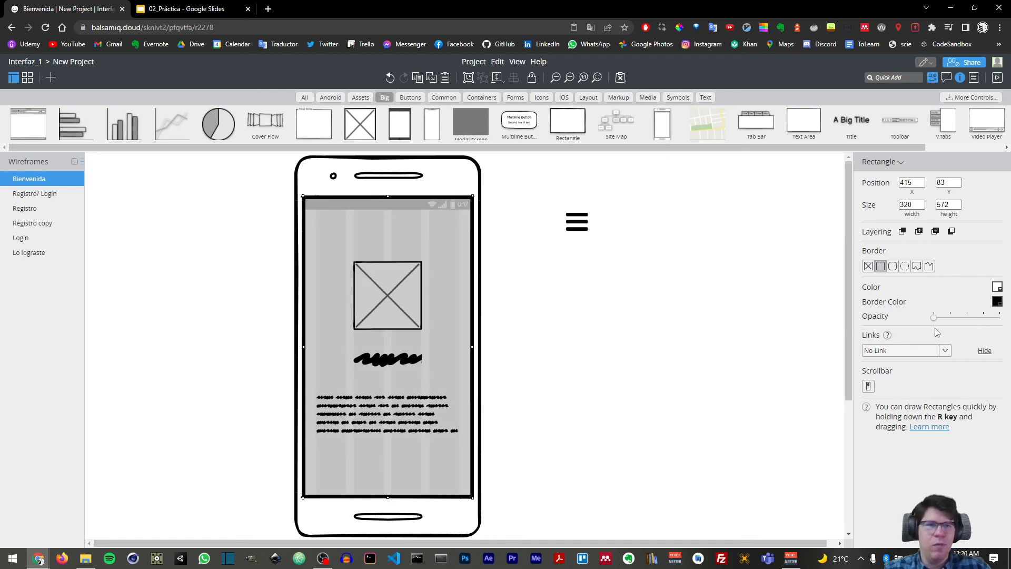
click(868, 267)
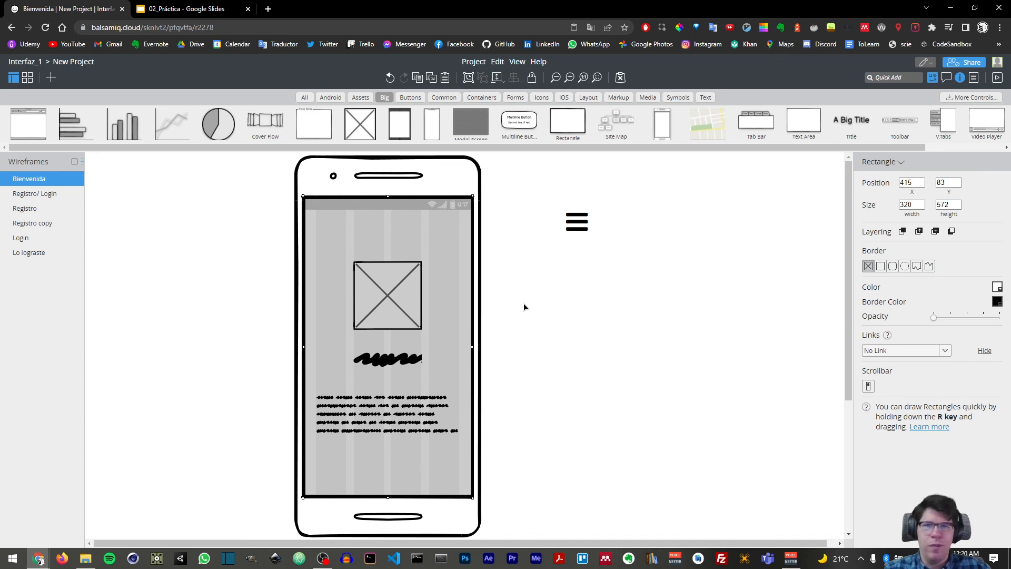
click(558, 298)
click(432, 318)
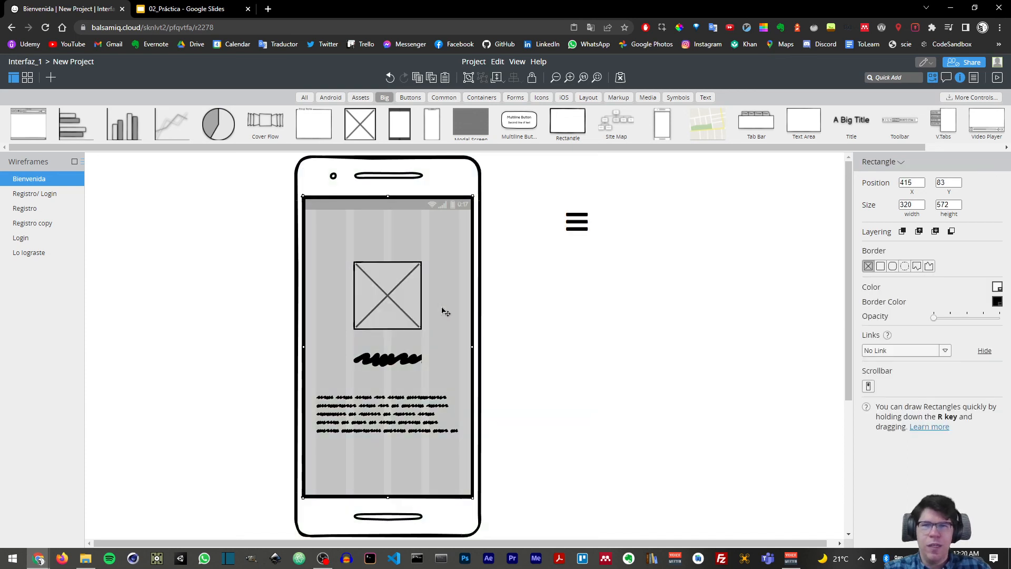
click(895, 351)
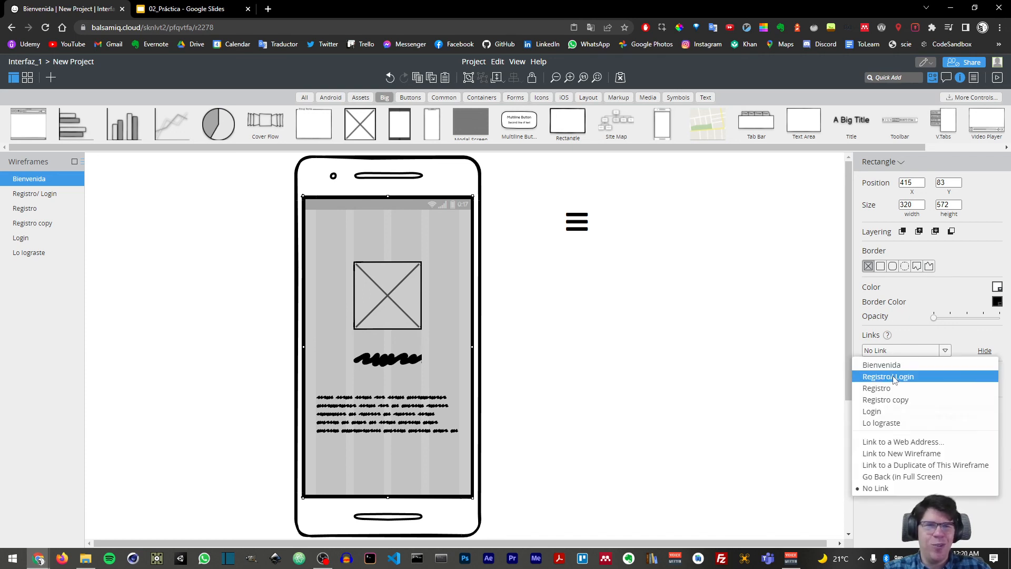
click(896, 376)
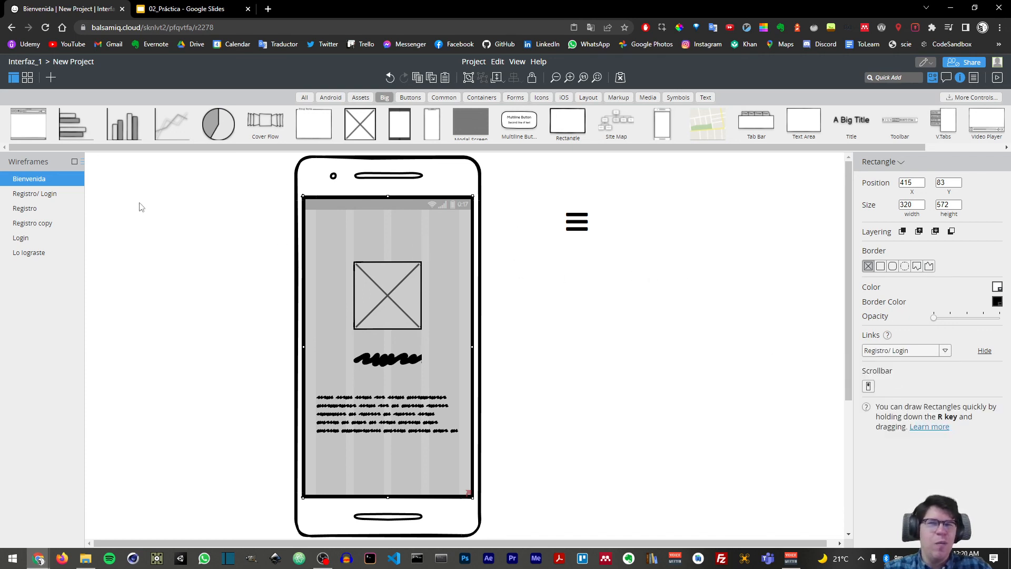
- Start the full-screen presentation from the Bienvenida wireframe using the User Test settings
click(997, 80)
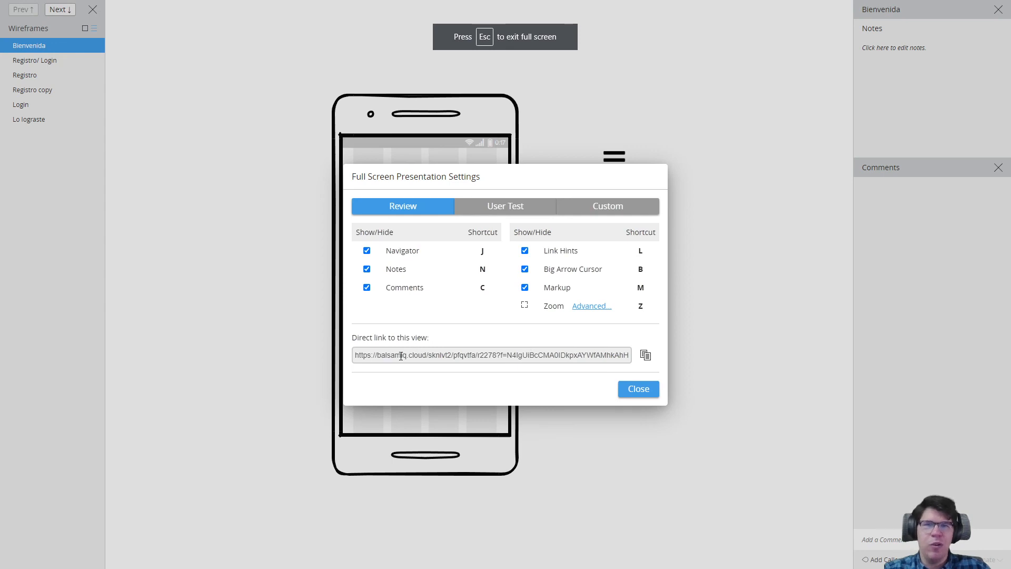
click(516, 208)
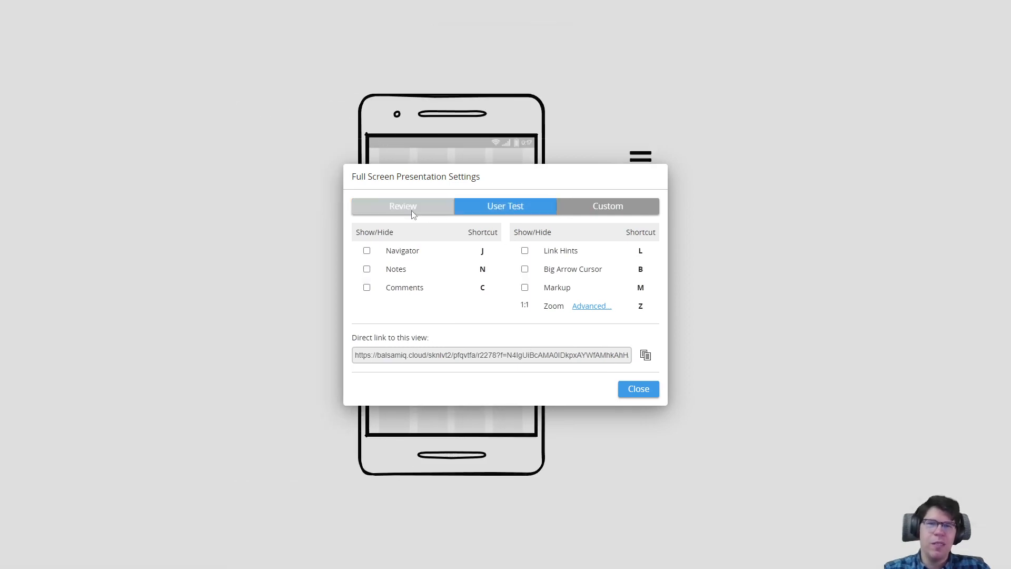
click(415, 210)
click(504, 206)
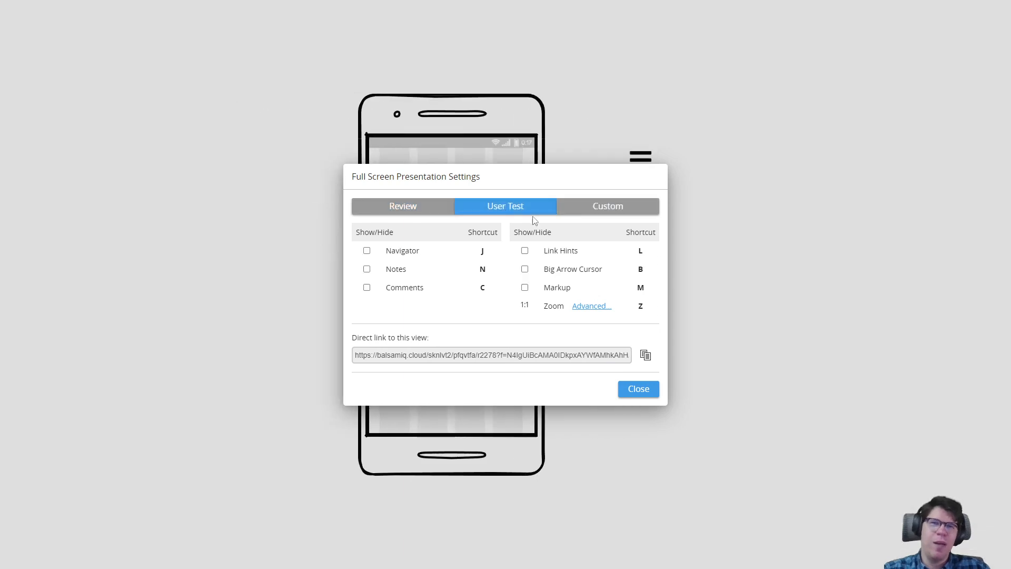
click(442, 209)
click(515, 208)
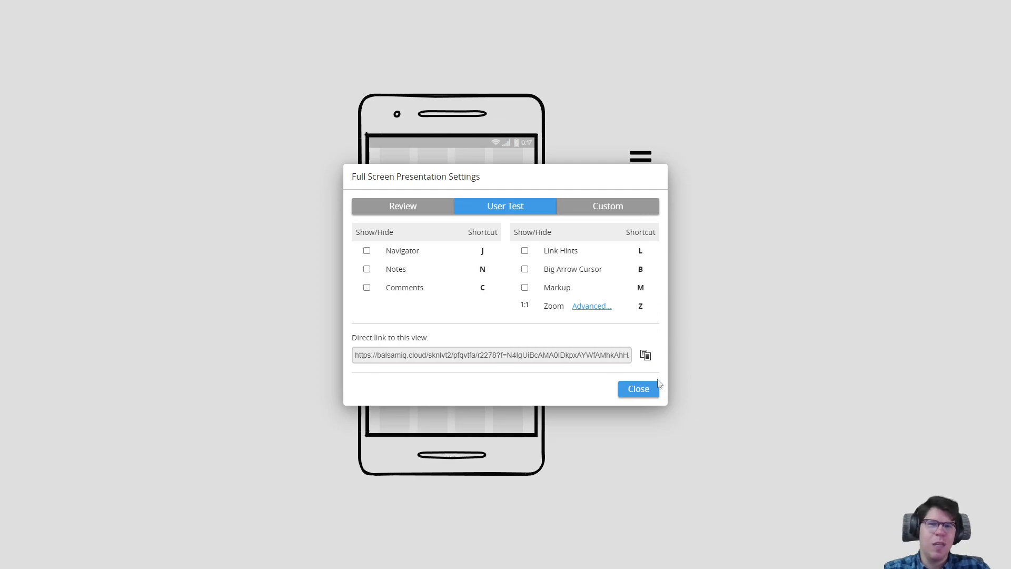
click(637, 389)
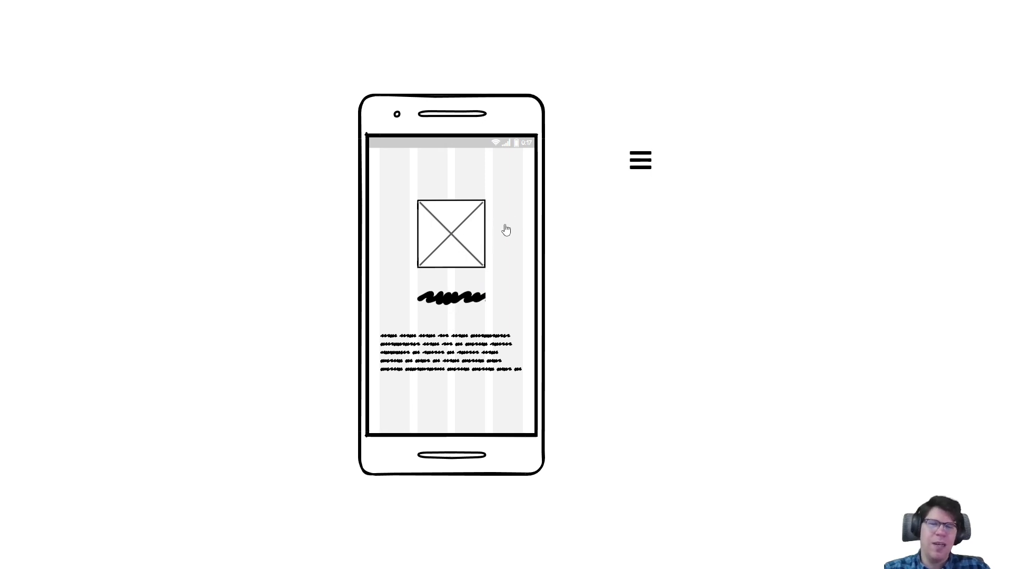
- Test the prototype links from Bienvenida through Registrarse to the Registro screen, and exit the presentation
click(507, 211)
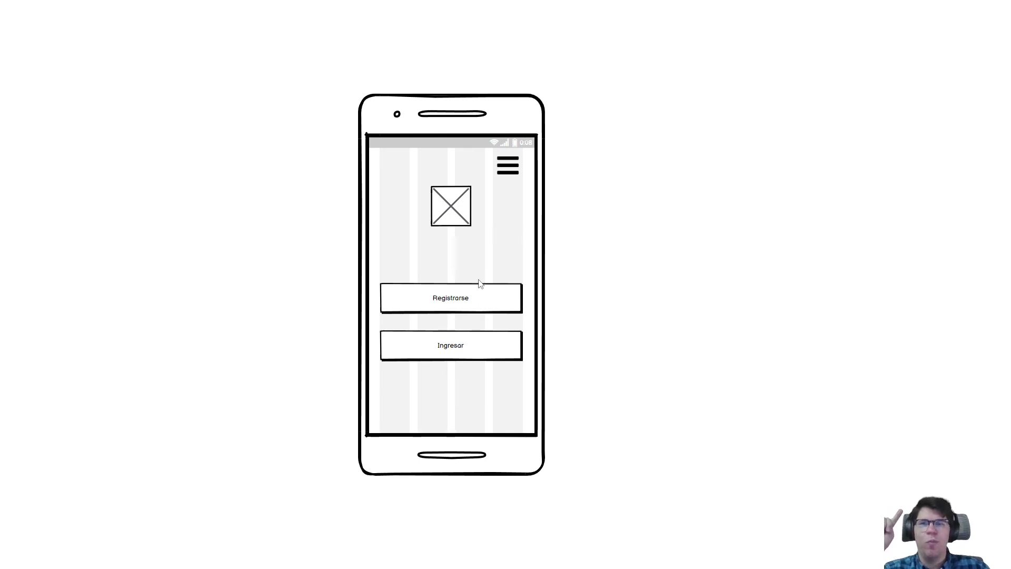
click(470, 297)
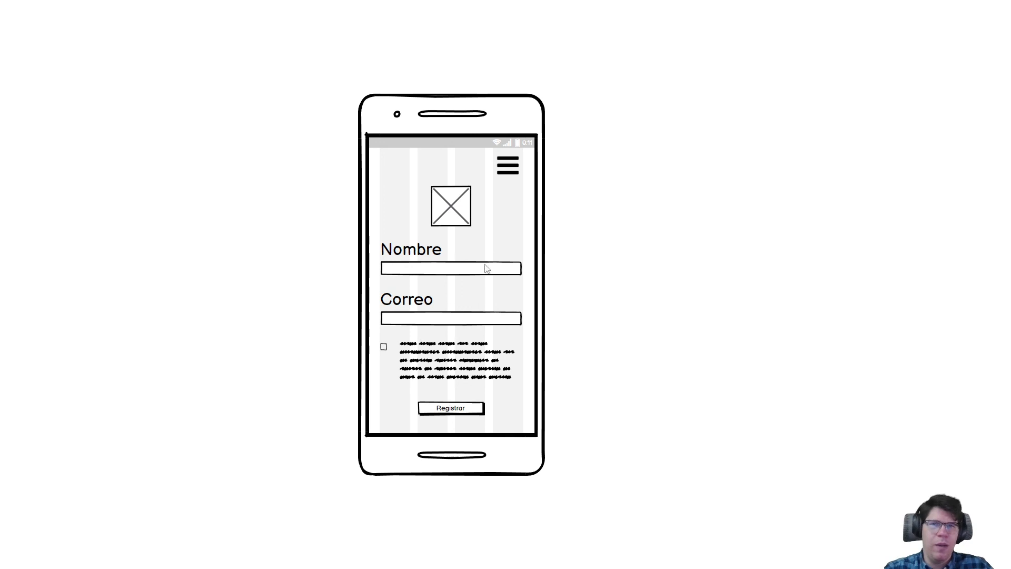
key(Escape)
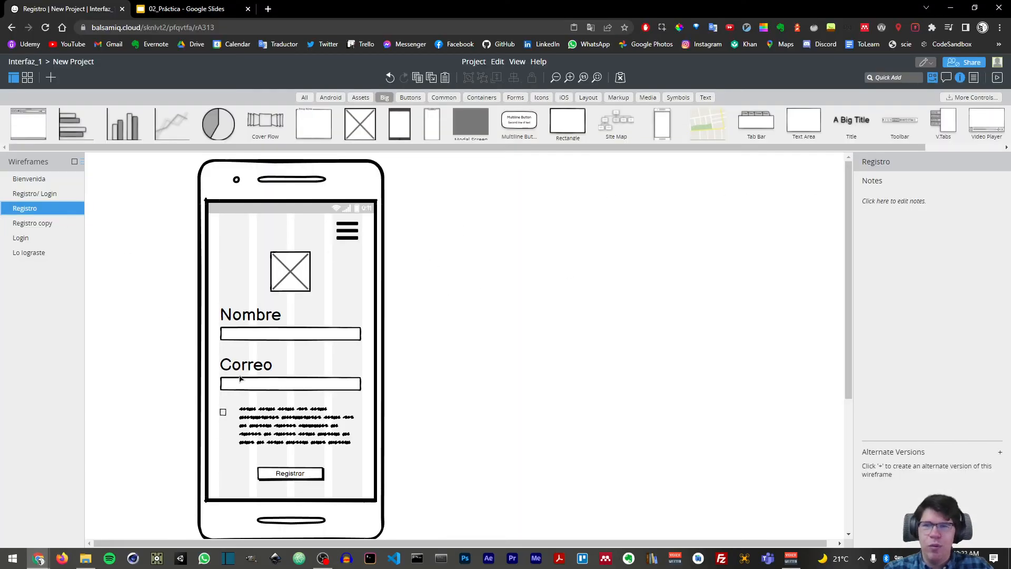
- In the Registro wireframe, link the Registrar button to Lo lograste
click(294, 474)
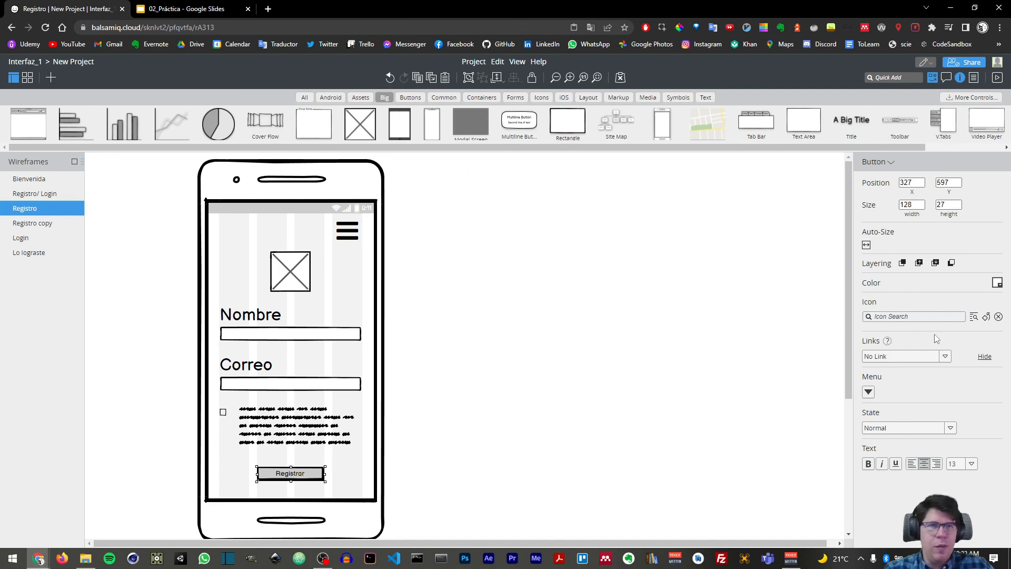
click(893, 357)
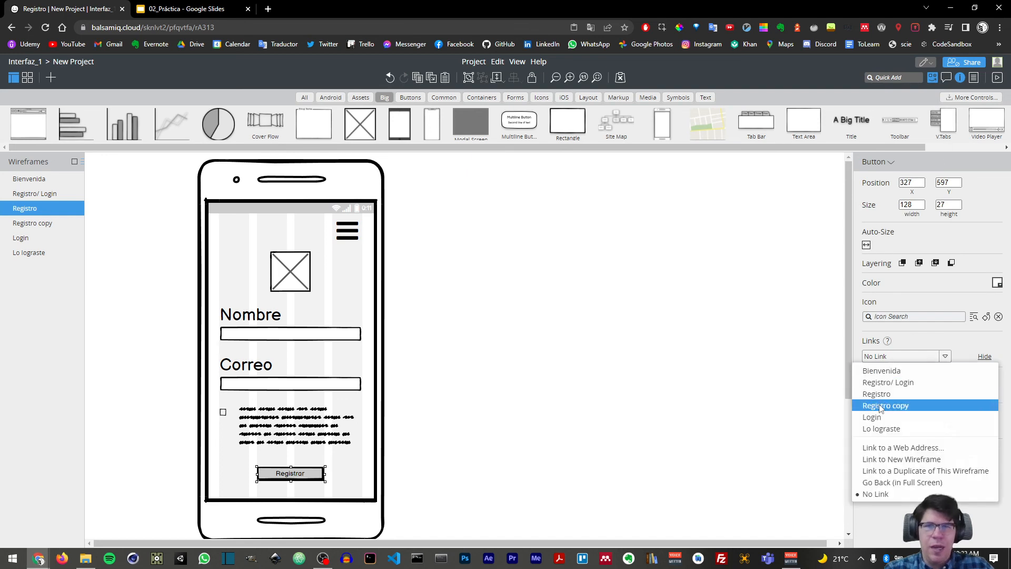
click(888, 429)
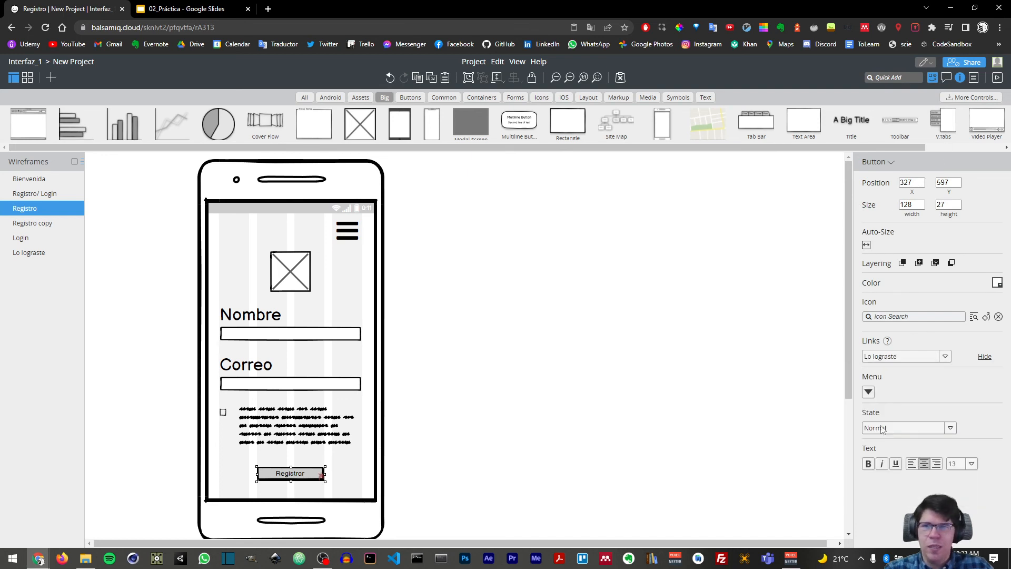
- In the Registro copy wireframe, add an iOS Keyboard of about 324 by 199 across the lower part of the phone screen
click(43, 224)
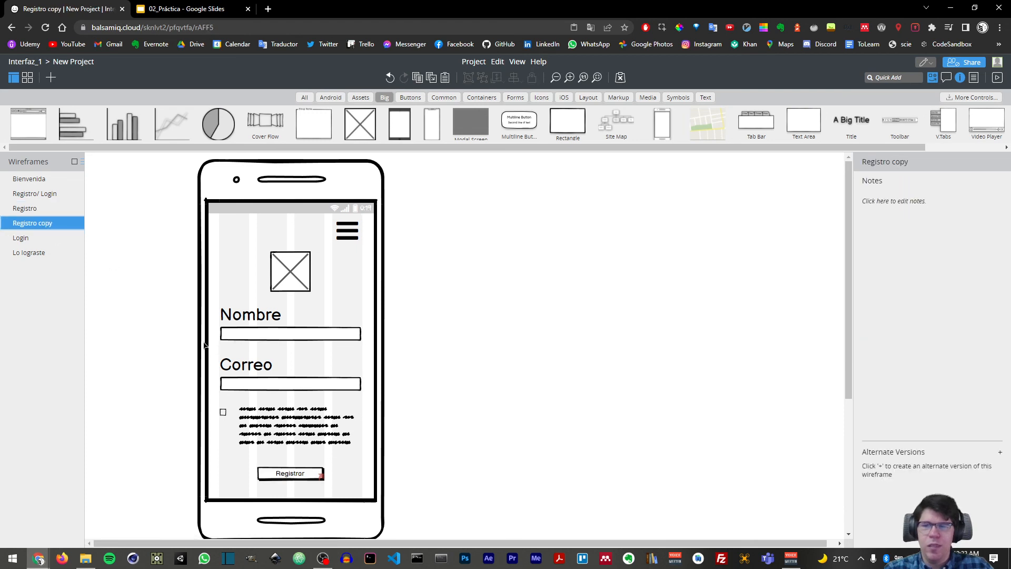
click(903, 80)
text(keyb)
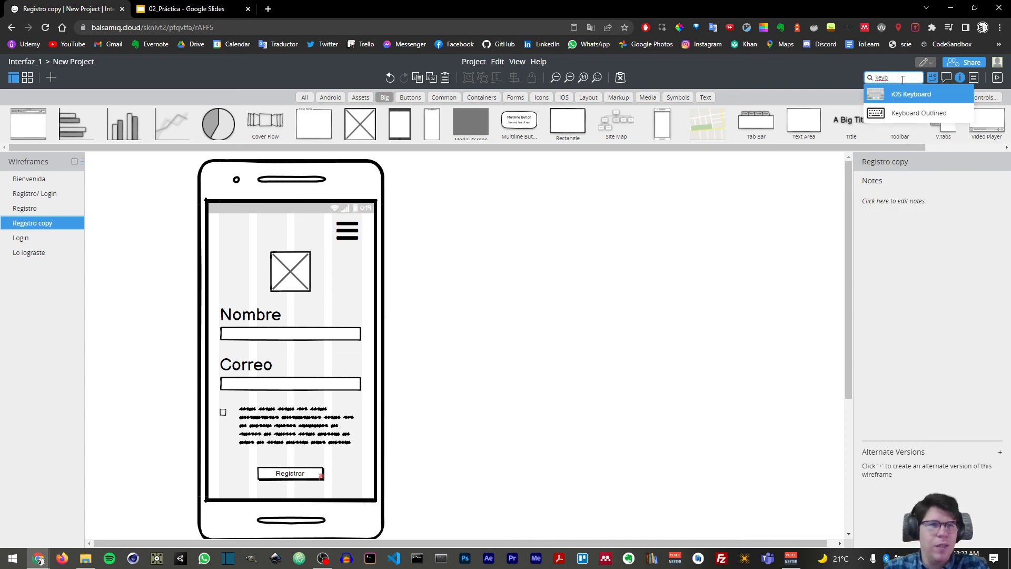
key(Return)
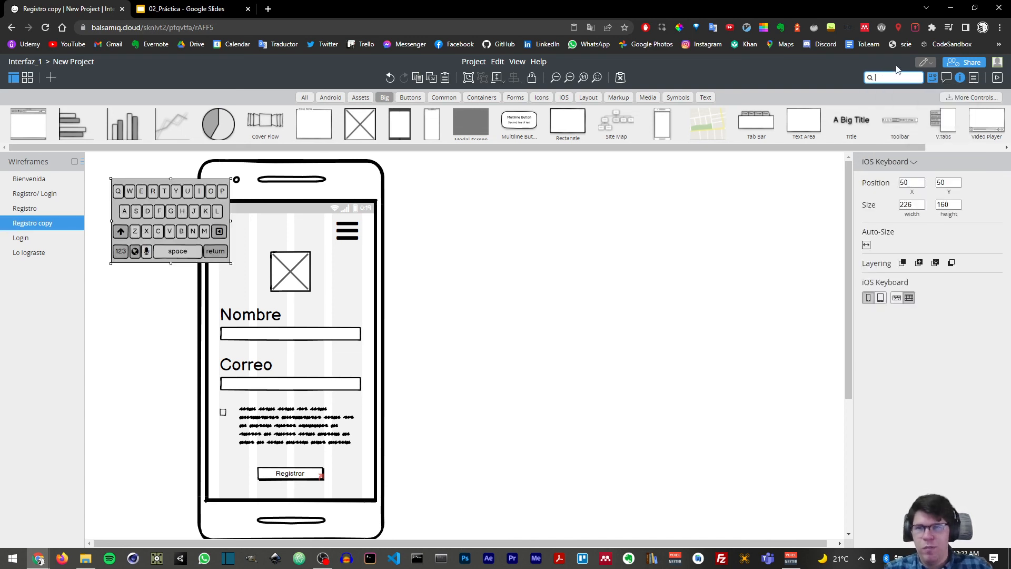
drag(214, 231, 310, 471)
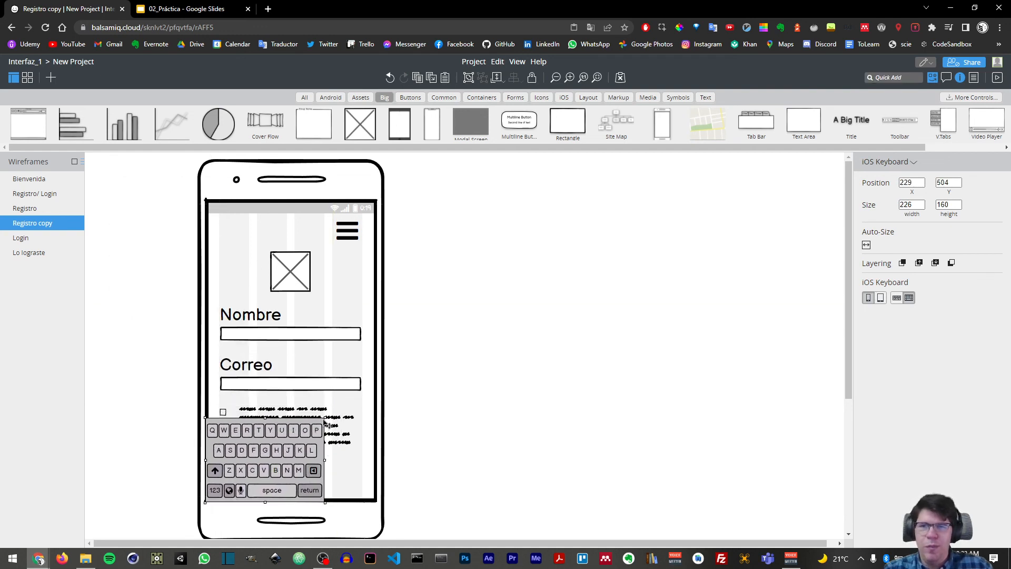
drag(321, 420, 377, 397)
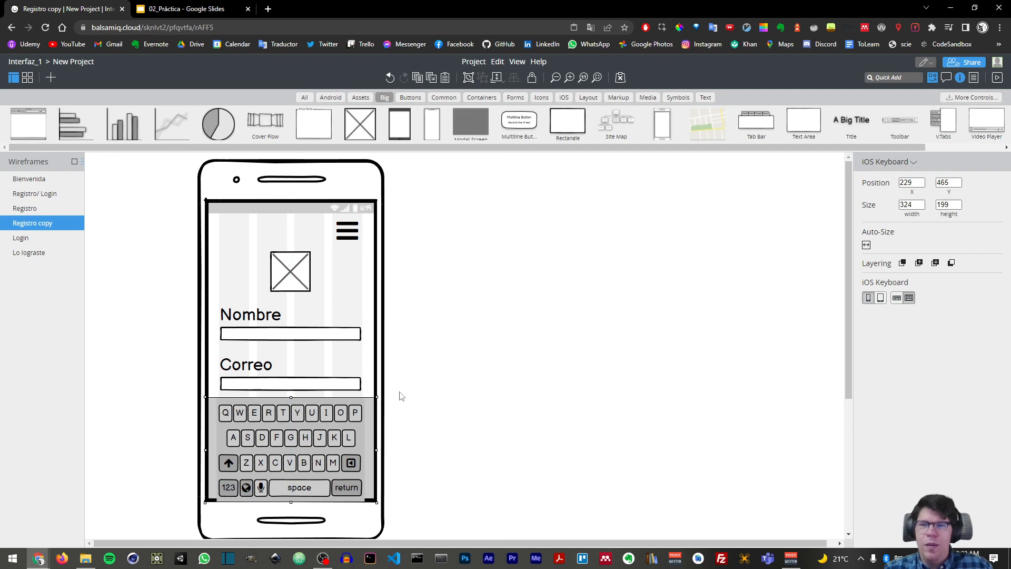
- In the Registro wireframe, place a rectangle of about 269 by 27 exactly over the Nombre input field
click(42, 207)
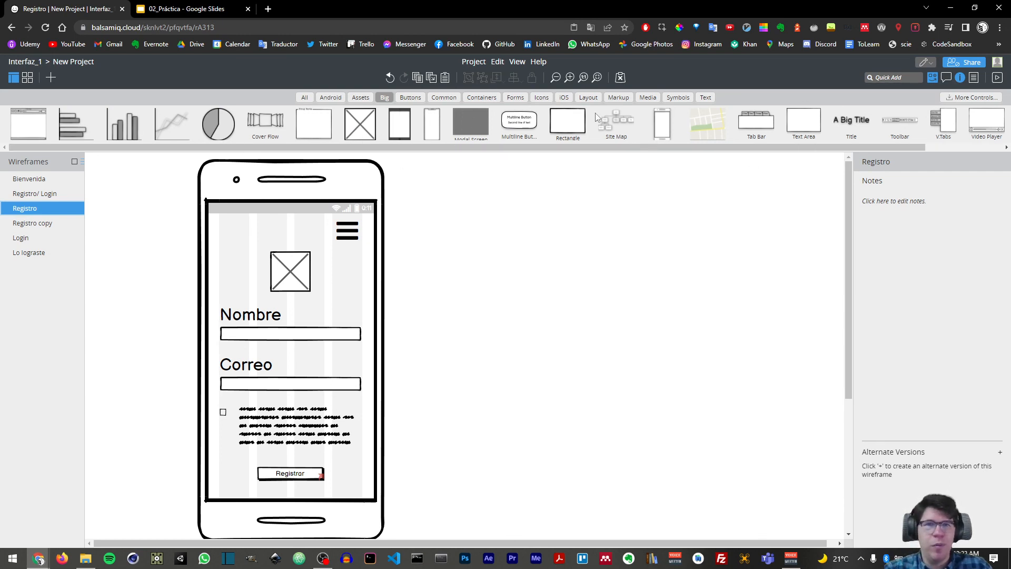
drag(568, 125, 362, 348)
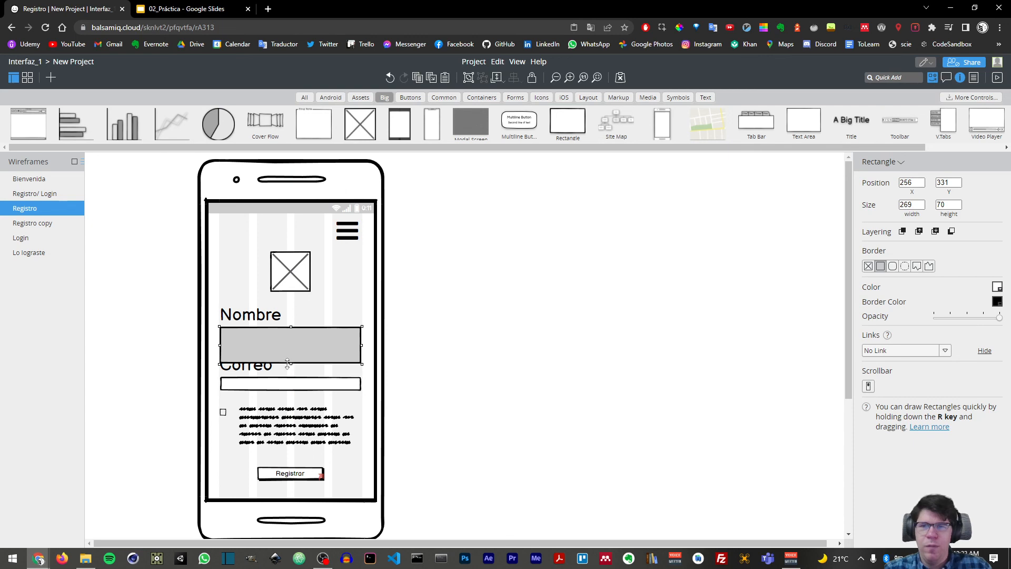
drag(288, 363, 298, 342)
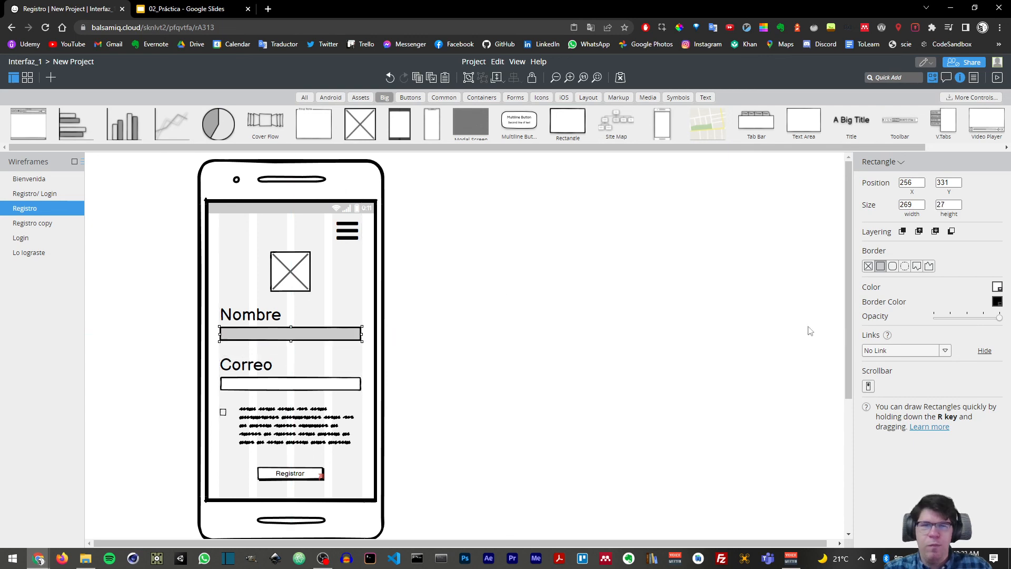
- Make the rectangle over the Nombre field invisible with no border and minimum opacity, and link it to Registro copy
click(869, 267)
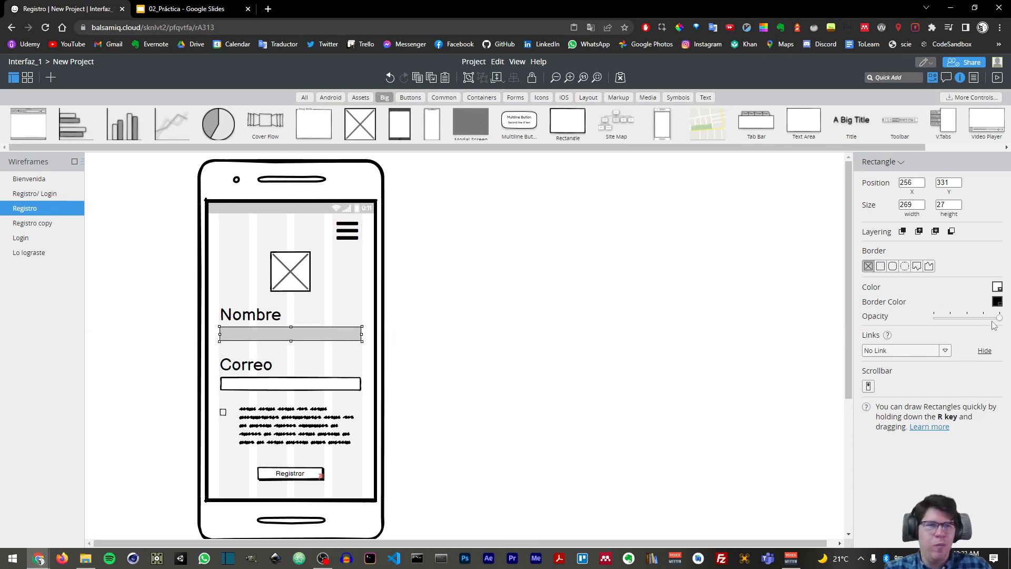
drag(999, 319, 861, 321)
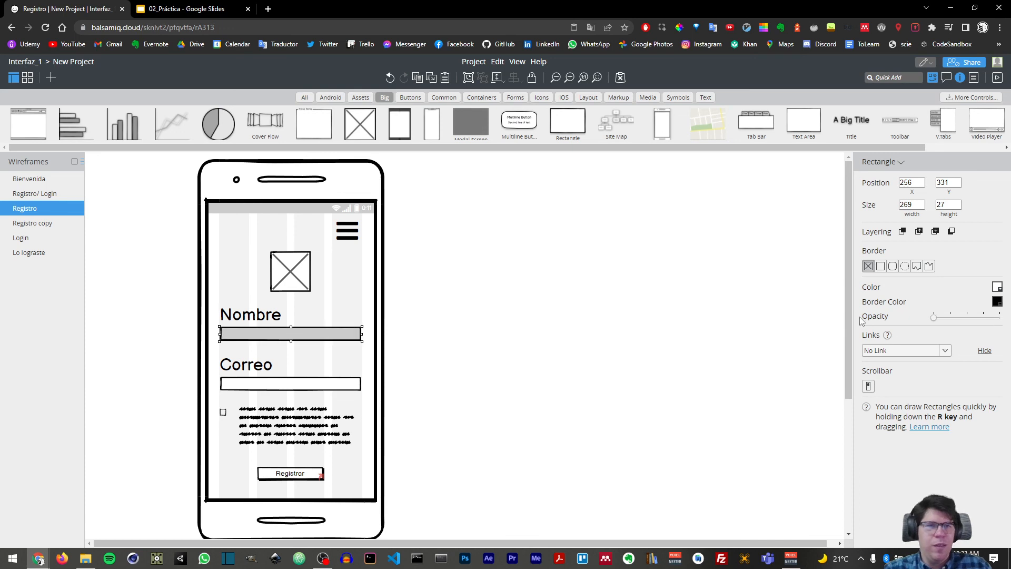
click(890, 351)
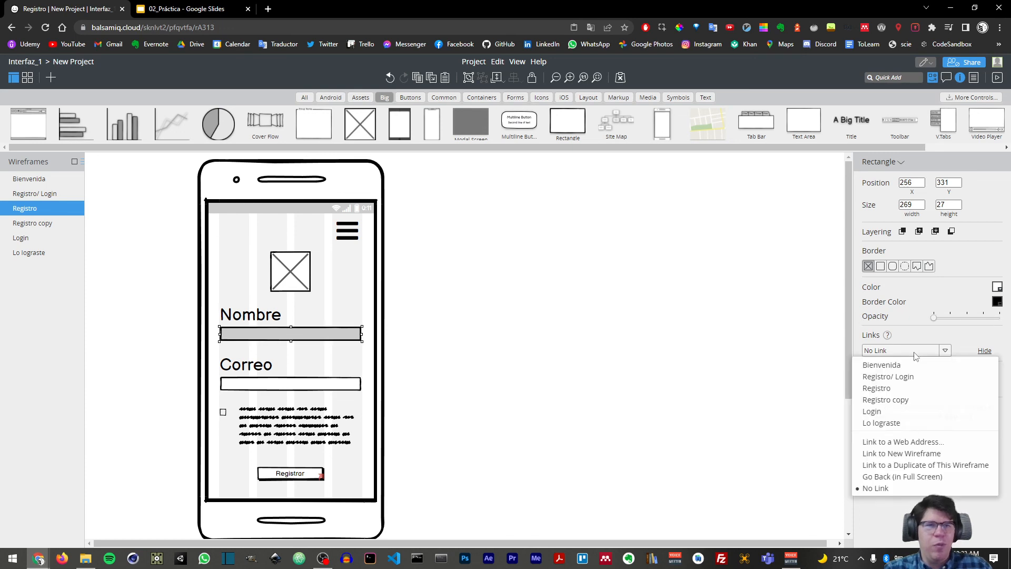
click(903, 401)
- Rename the Registro copy wireframe as Registro teclado
click(61, 225)
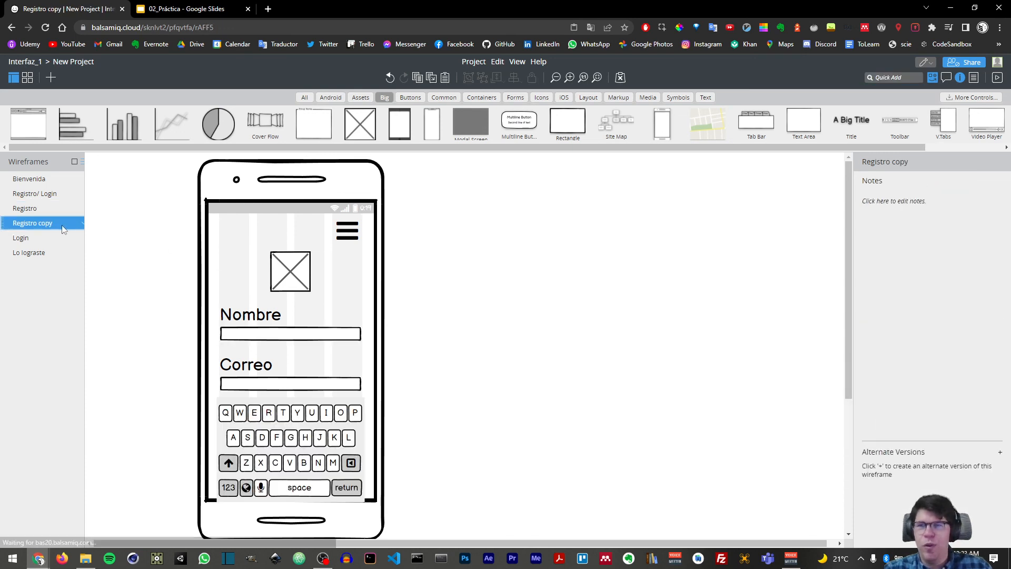
double_click(55, 226)
double_click(427, 304)
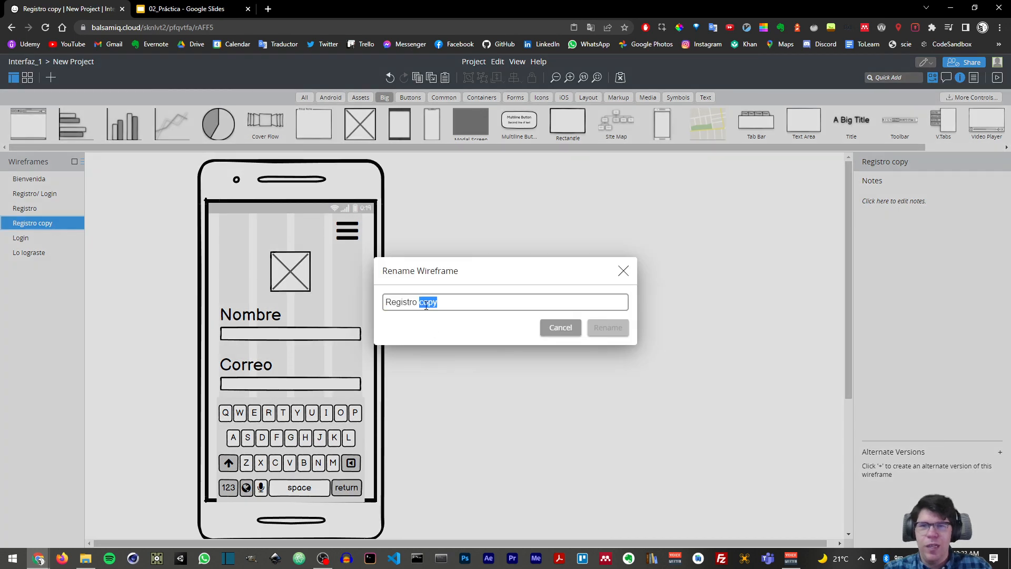
text(teclad)
key(Return)
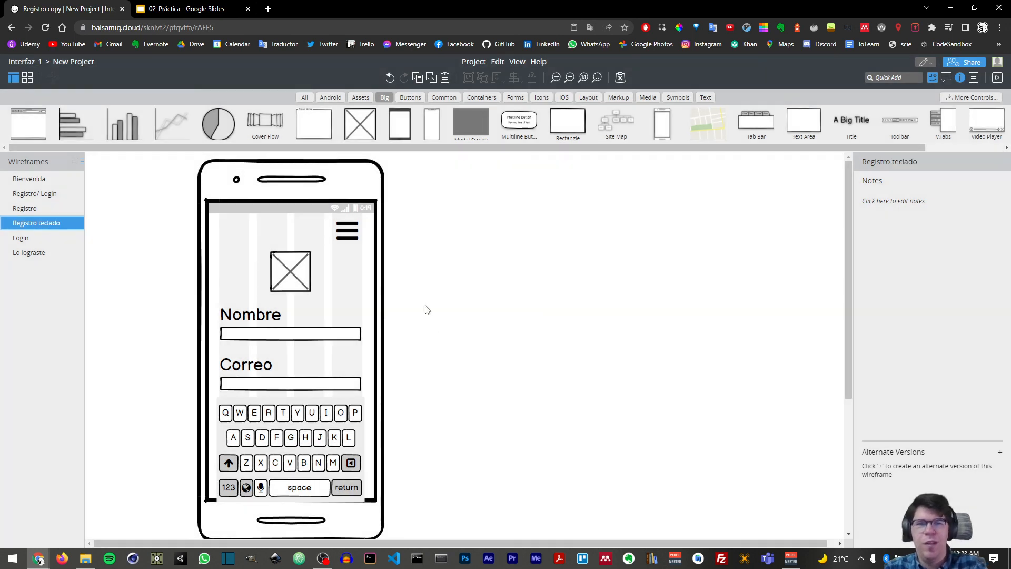
- Present full screen from Registro/ Login, test the Registrarse button and the Nombre field link, and exit the presentation
click(3, 193)
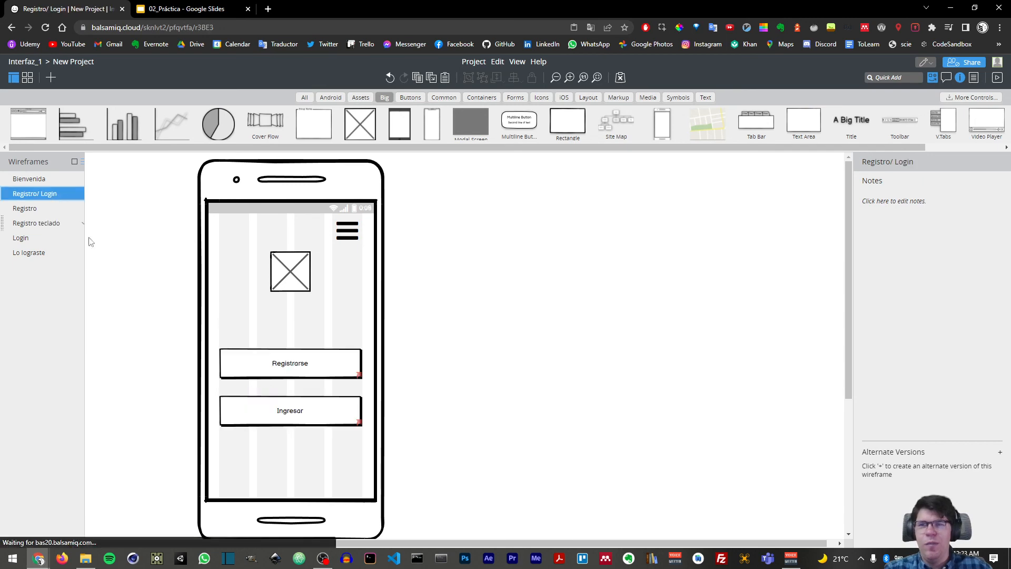
click(998, 78)
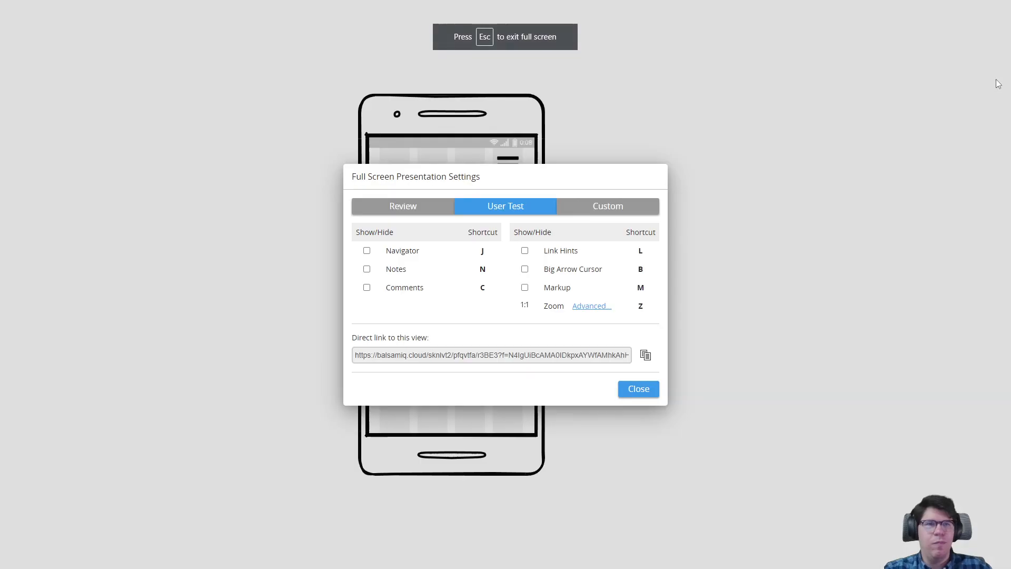
click(643, 390)
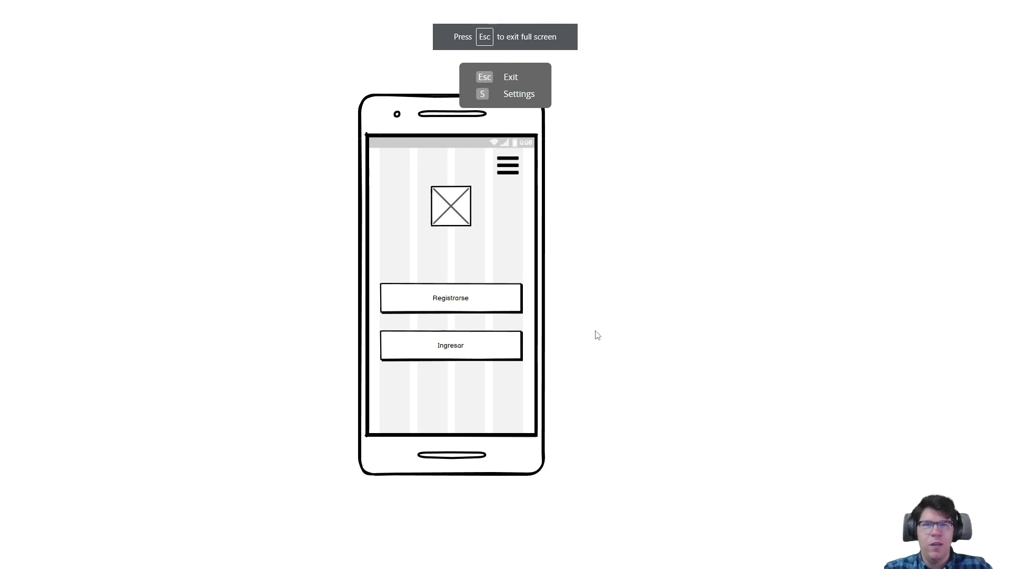
click(463, 298)
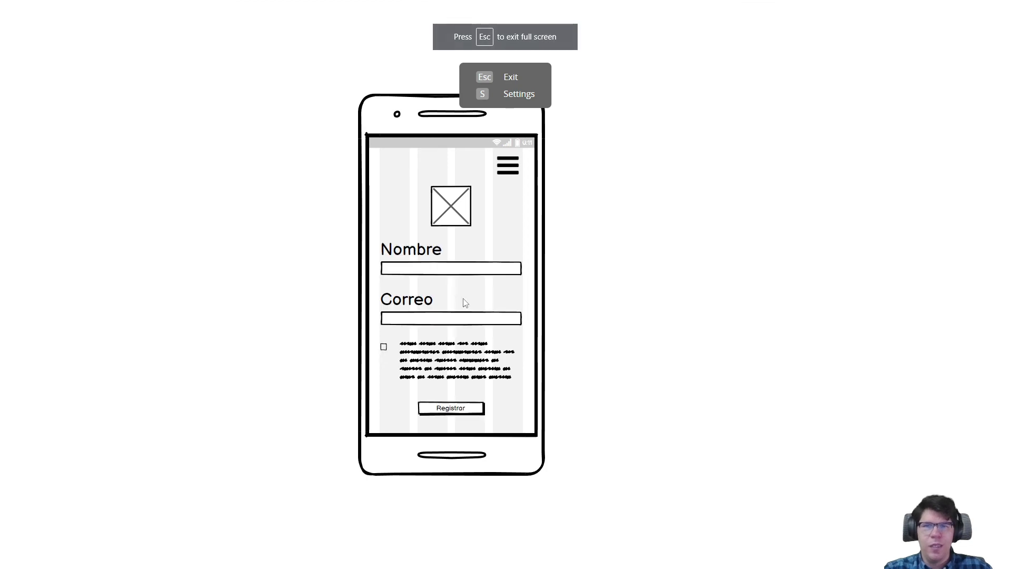
click(427, 274)
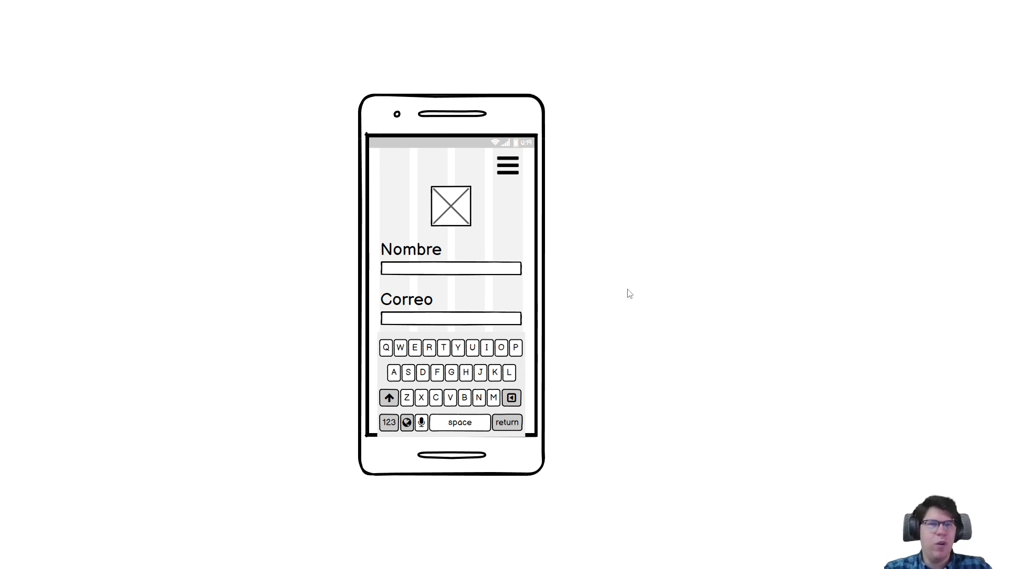
mouse_move(501, 33)
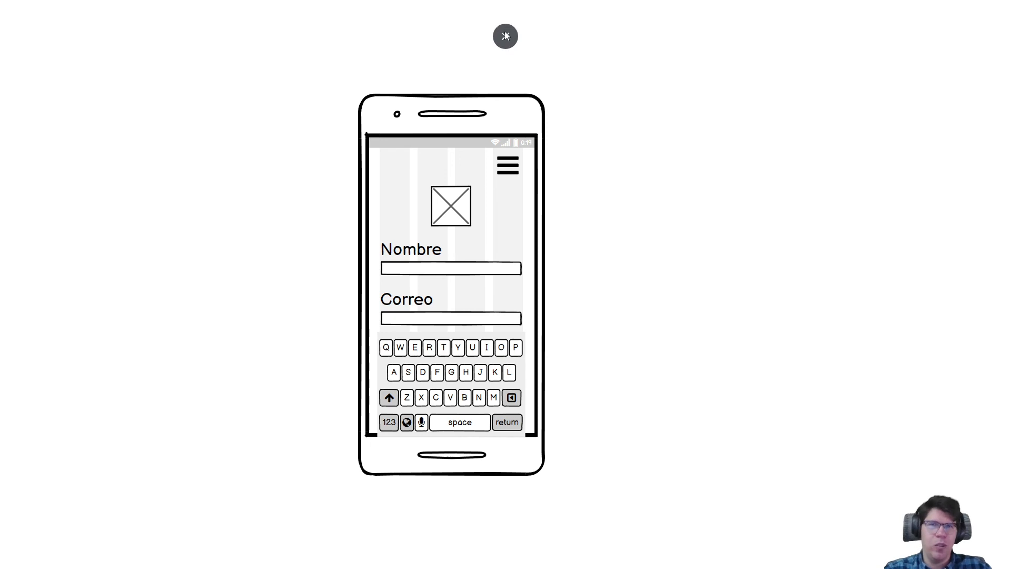
click(509, 39)
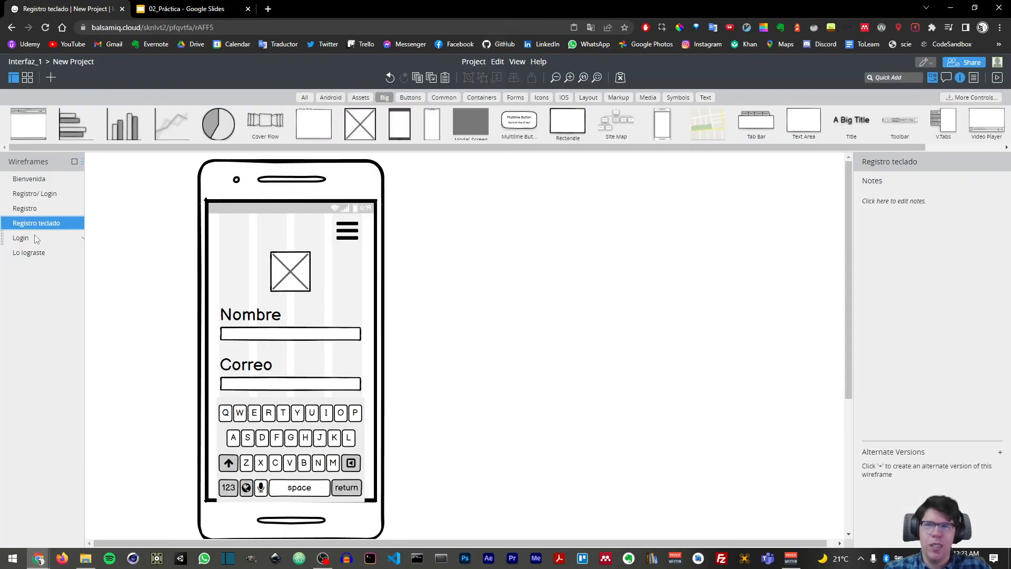
scroll(353, 367, down, 2)
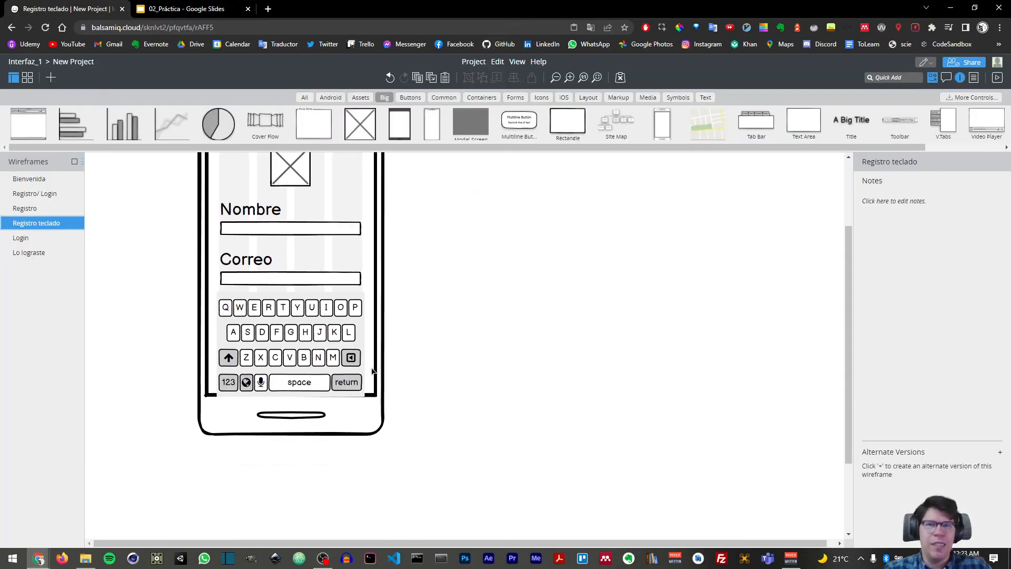
scroll(370, 366, up, 2)
scroll(371, 366, down, 1)
scroll(326, 367, down, 2)
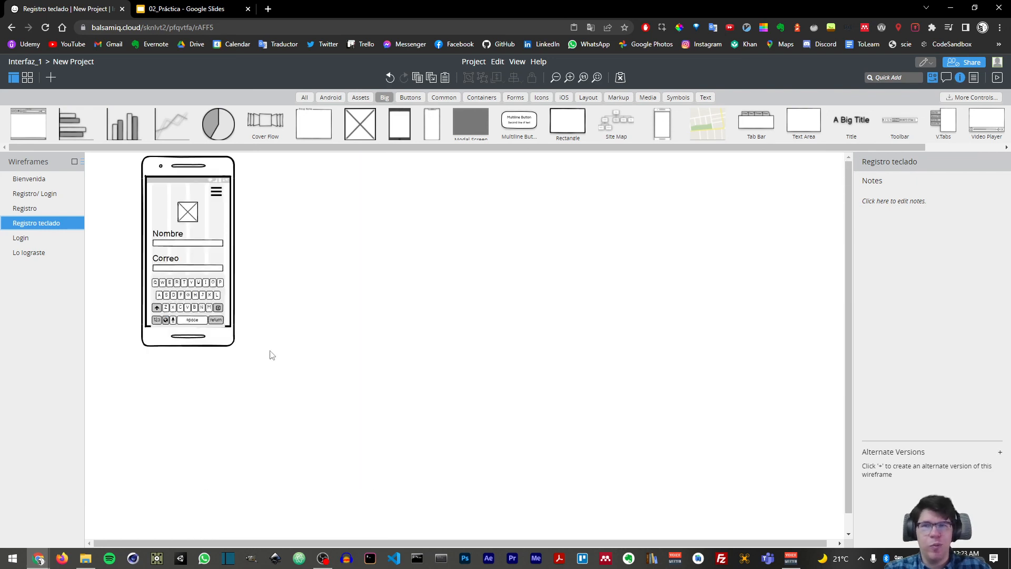
middle_click(309, 359)
middle_click(447, 406)
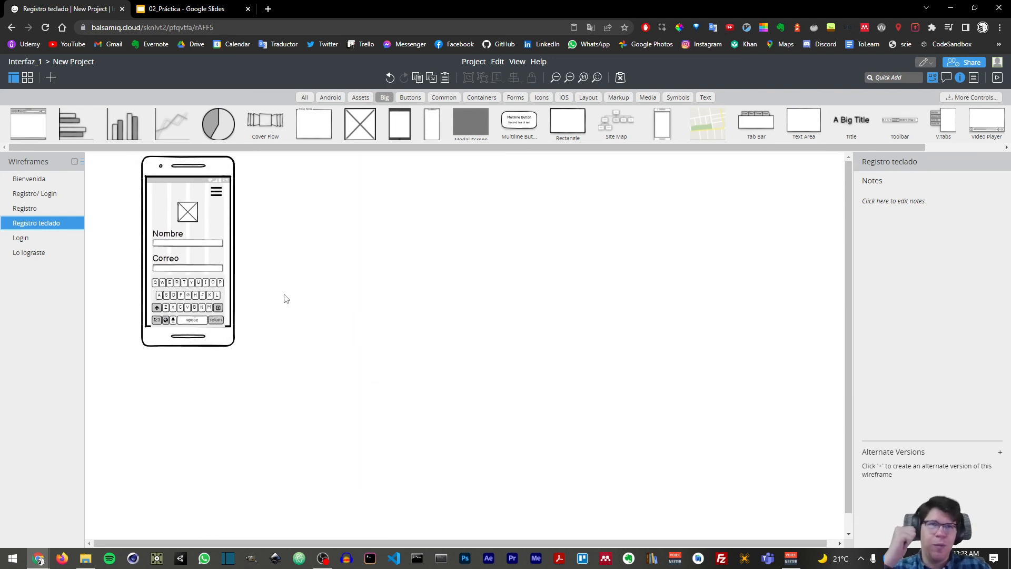